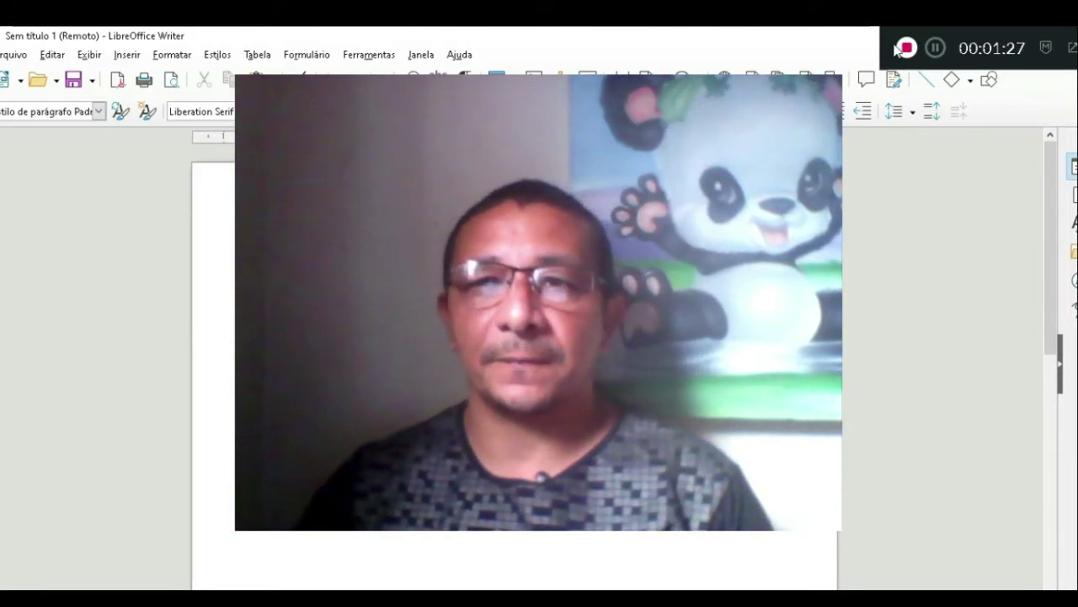
left_click(905, 48)
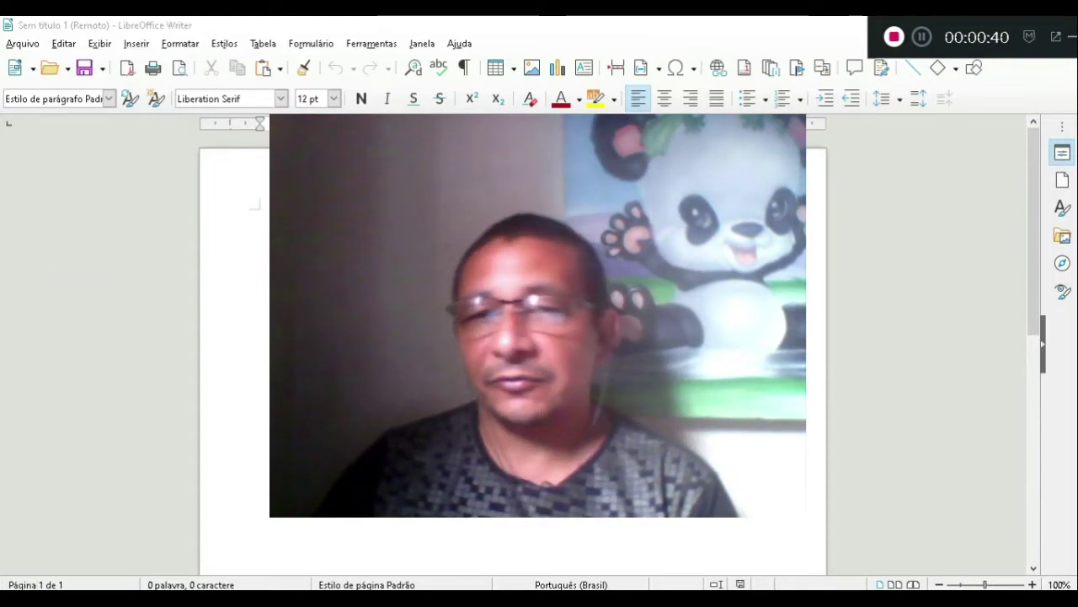
Locate LibreOffice Writer in the LibreOffice 7.1 folder of the installed programs list
key("super")
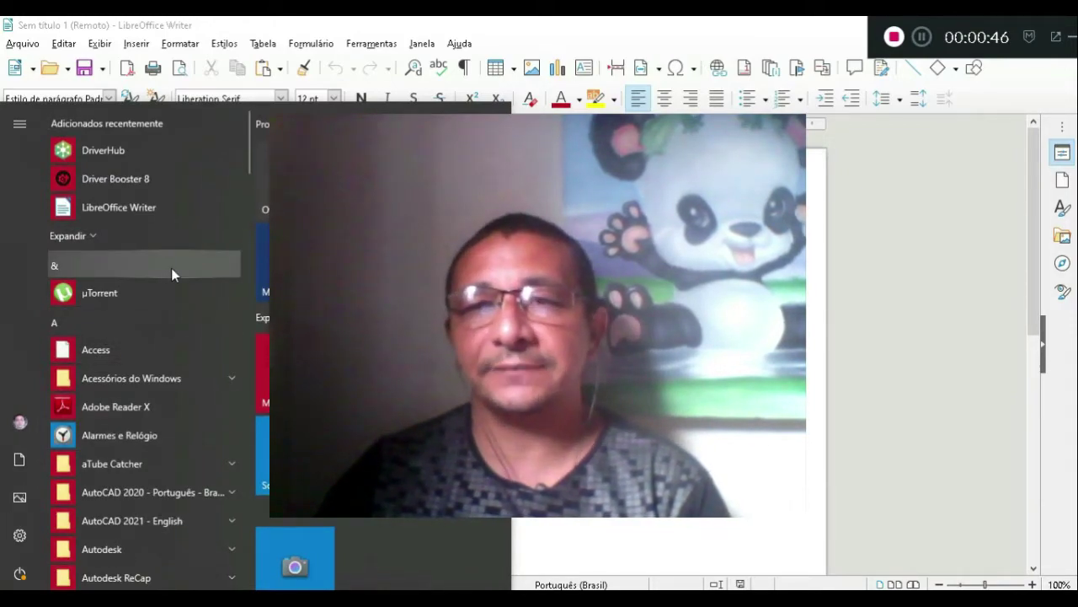
scroll(171, 267, "down", 5)
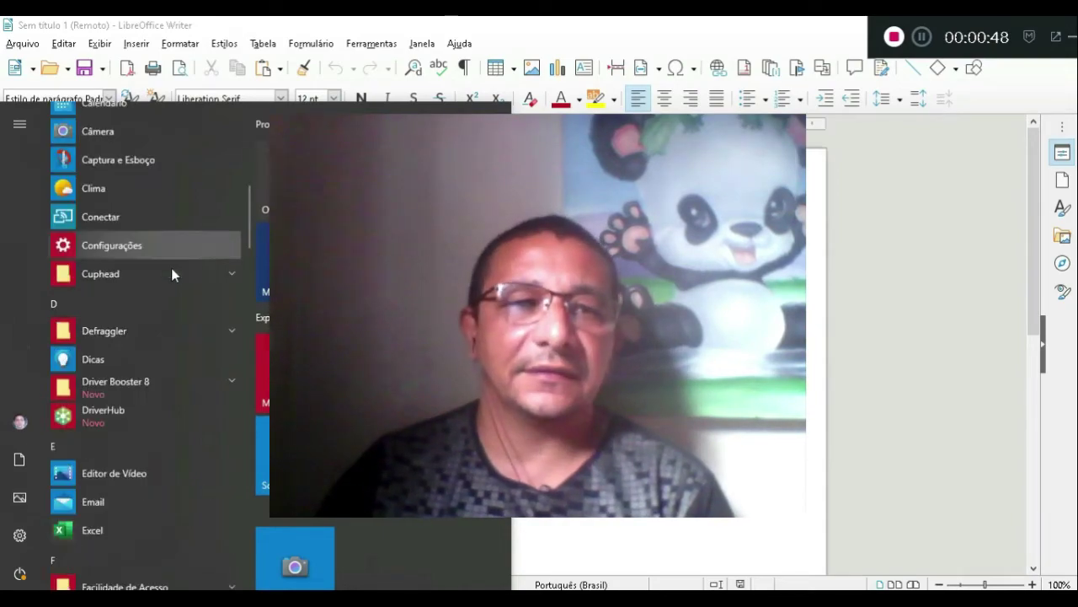
scroll(171, 268, "down", 10)
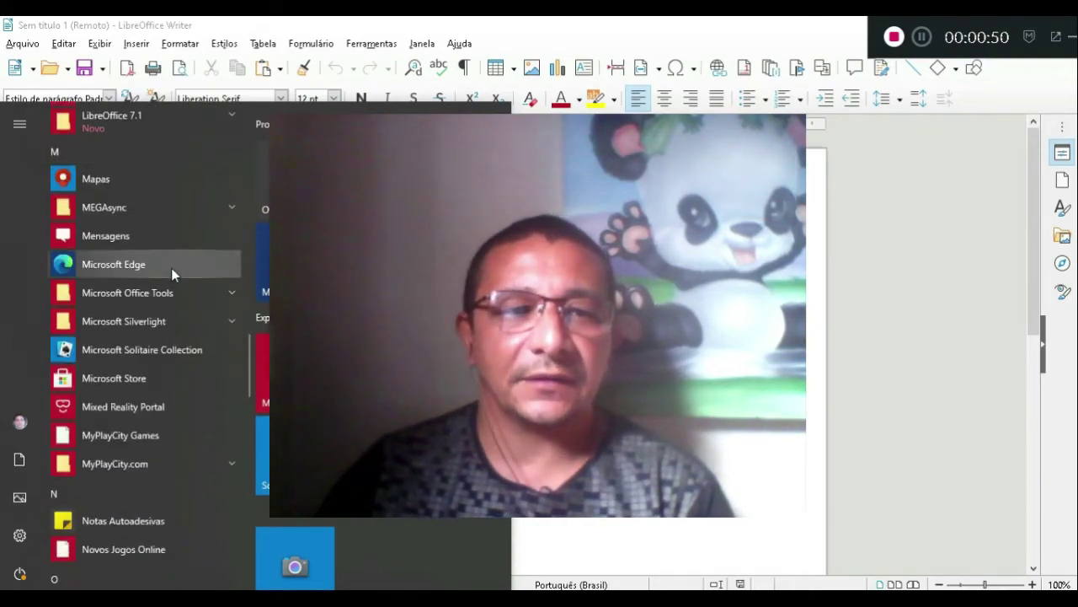
scroll(171, 268, "down", 10)
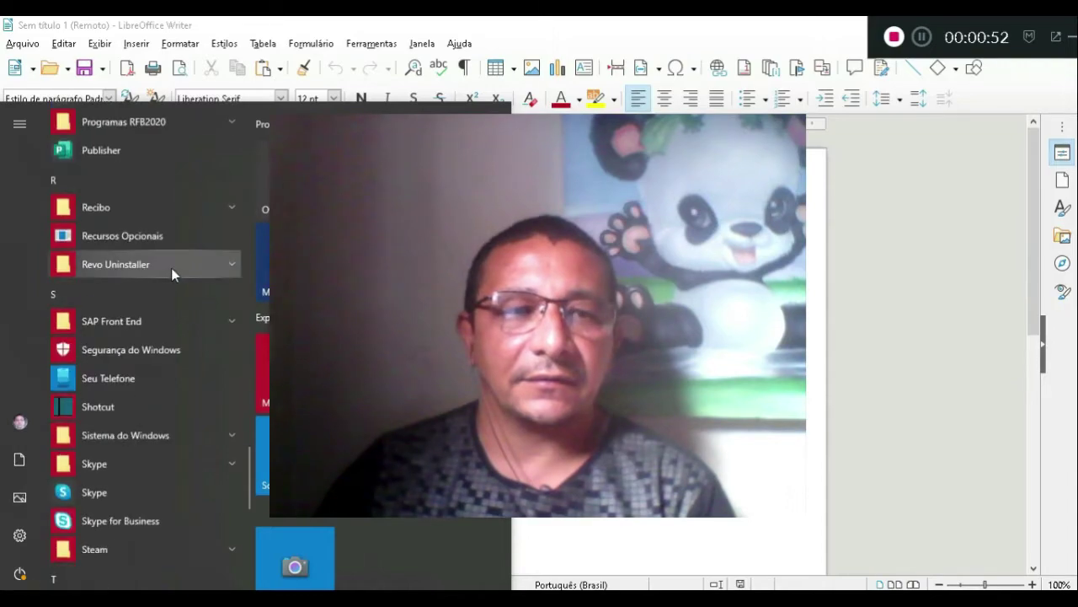
scroll(171, 268, "up", 6)
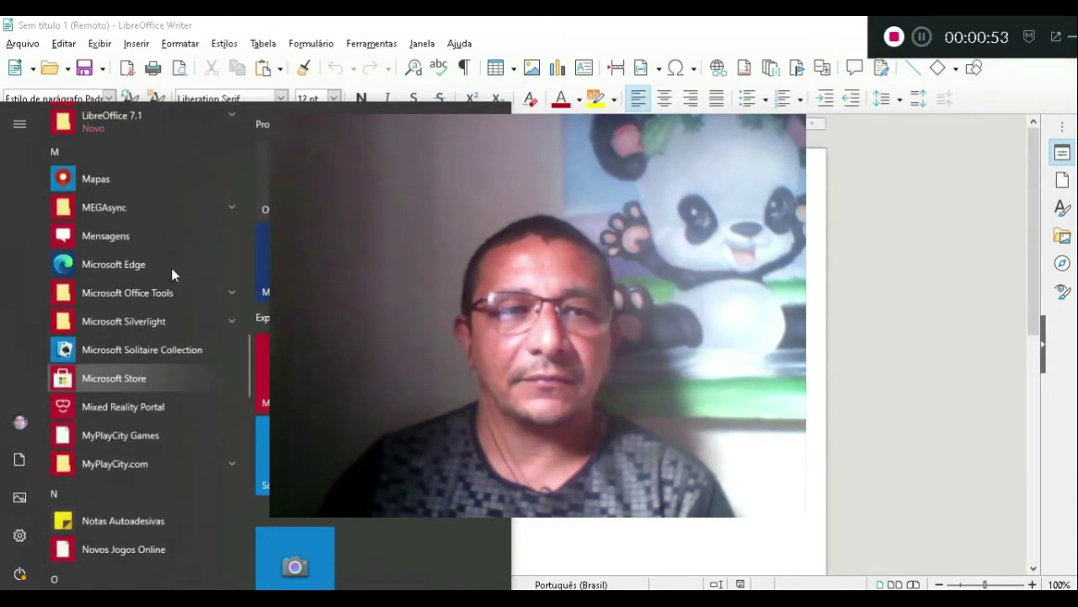
scroll(171, 268, "up", 3)
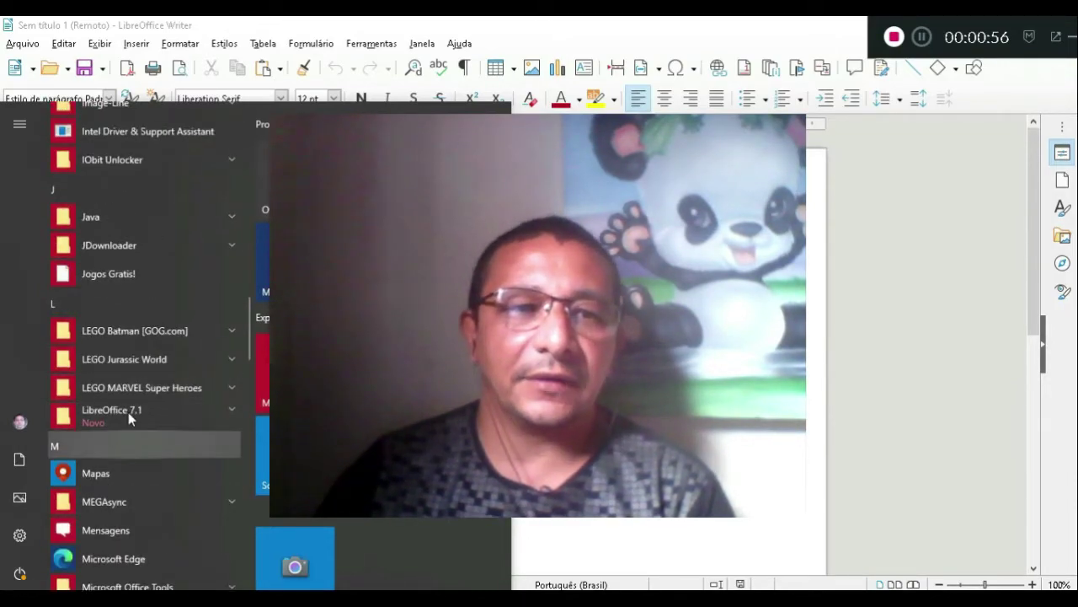
left_click(232, 411)
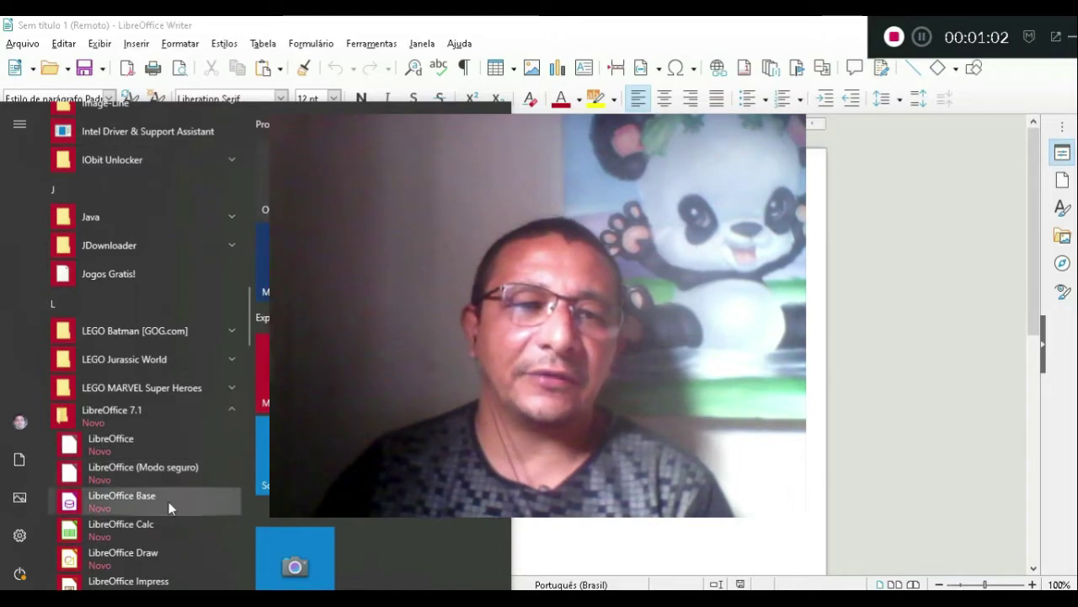
scroll(189, 313, "down", 3)
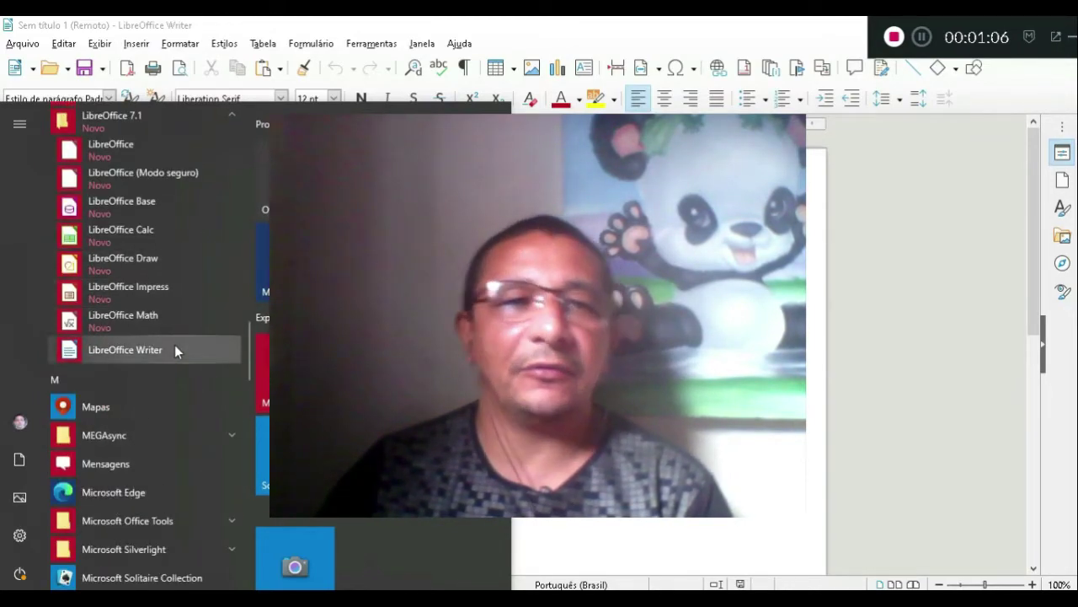
left_click(880, 233)
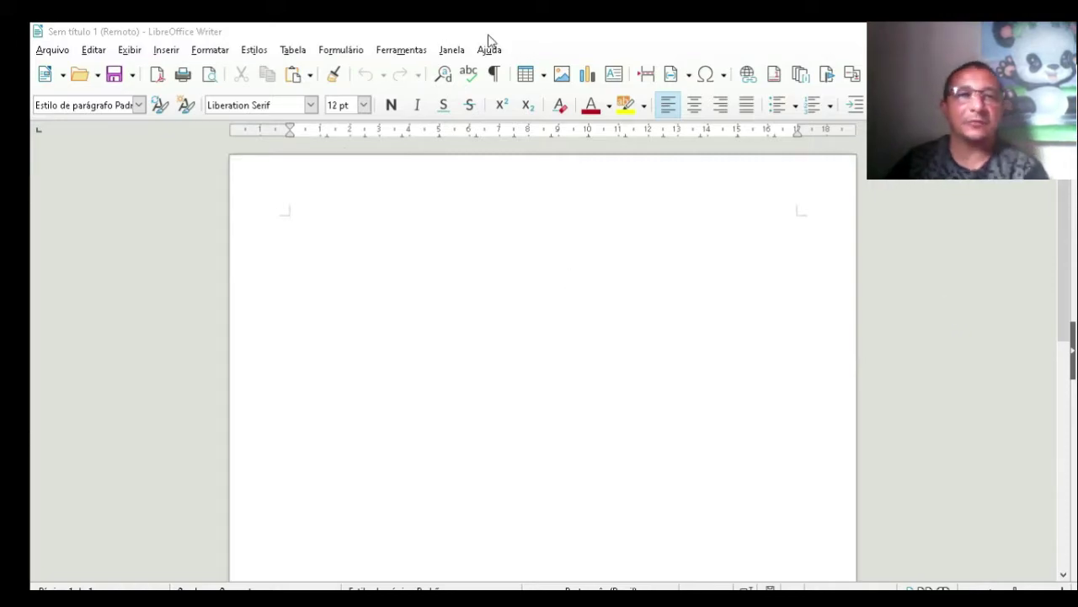
Look through the document view options, including the scrollbar settings and the horizontal and vertical ruler settings
left_click(130, 52)
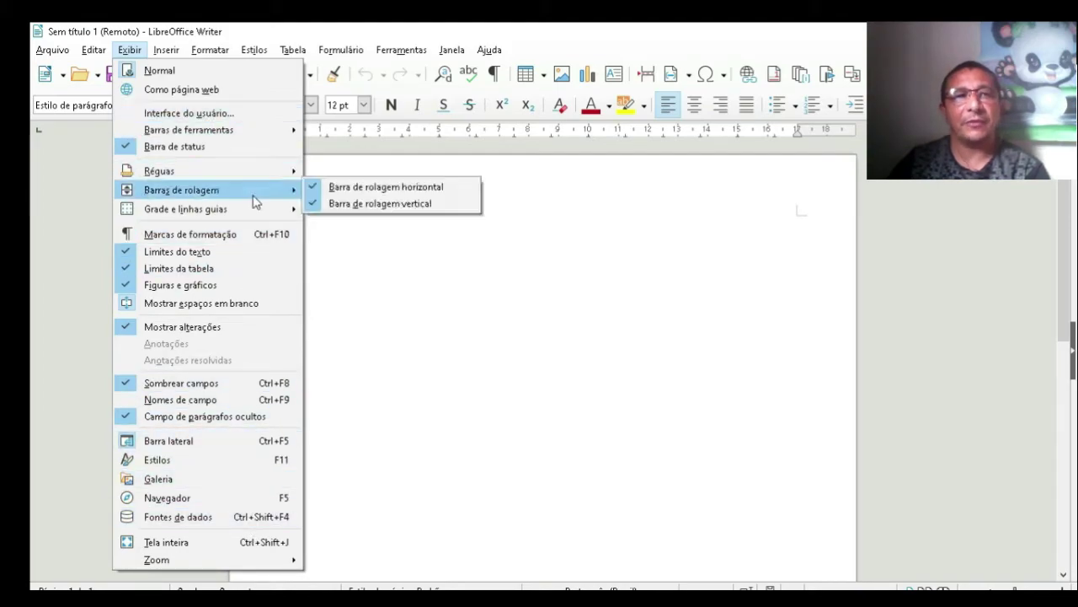
mouse_move(245, 172)
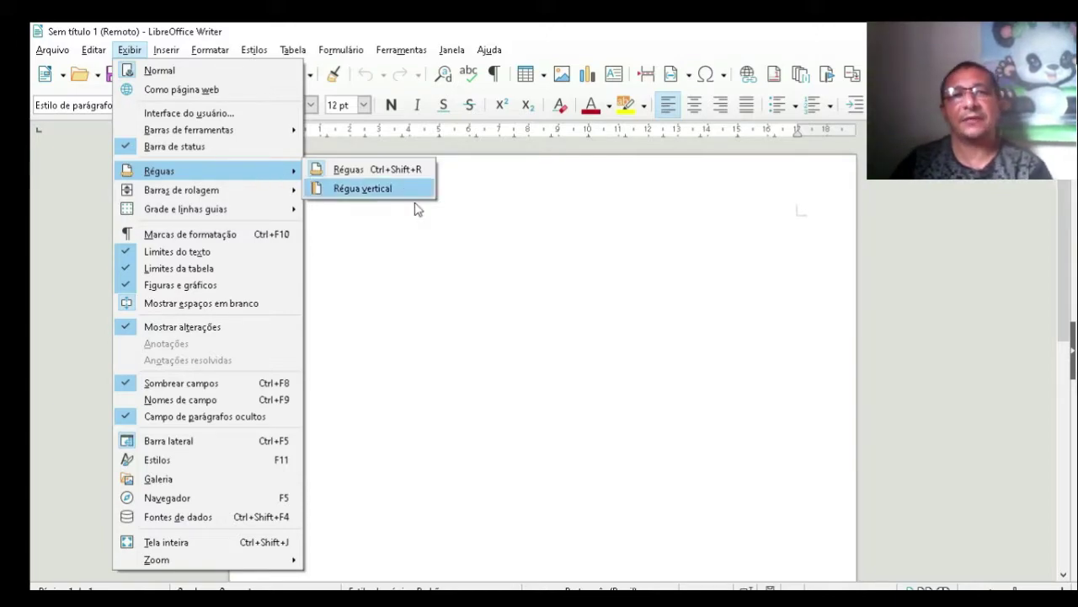
left_click(947, 192)
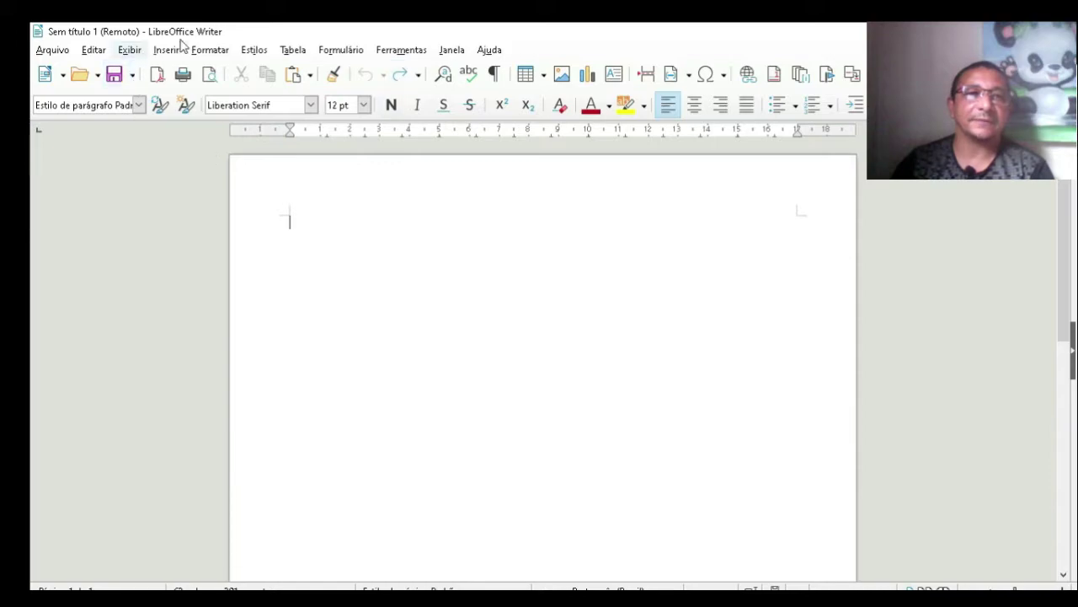
Paste the copied Iracema summary paragraph at the start of the blank document
left_click(93, 49)
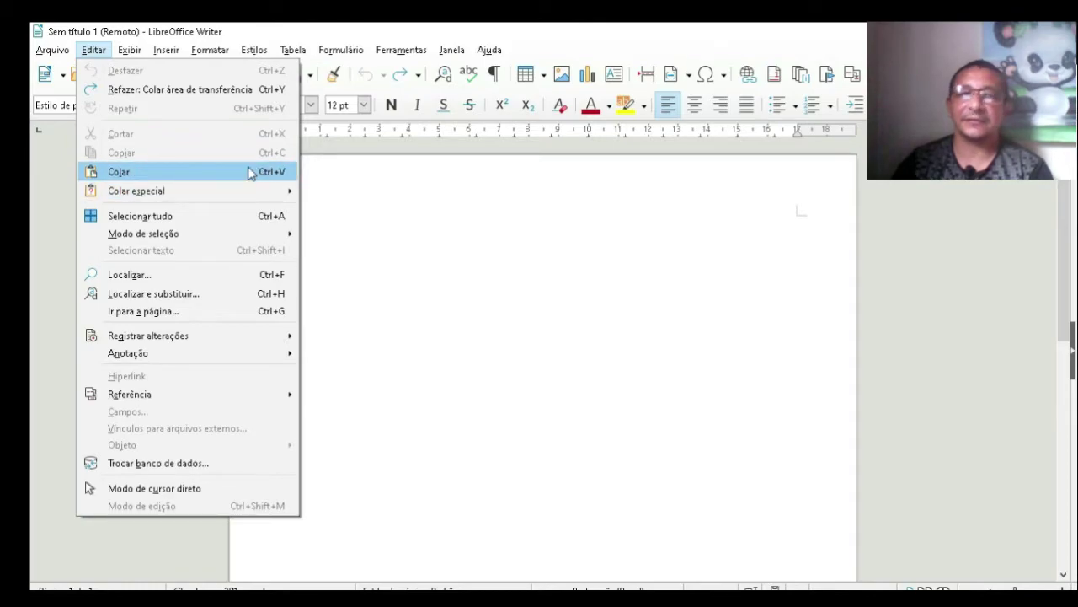
left_click(346, 278)
right_click(328, 222)
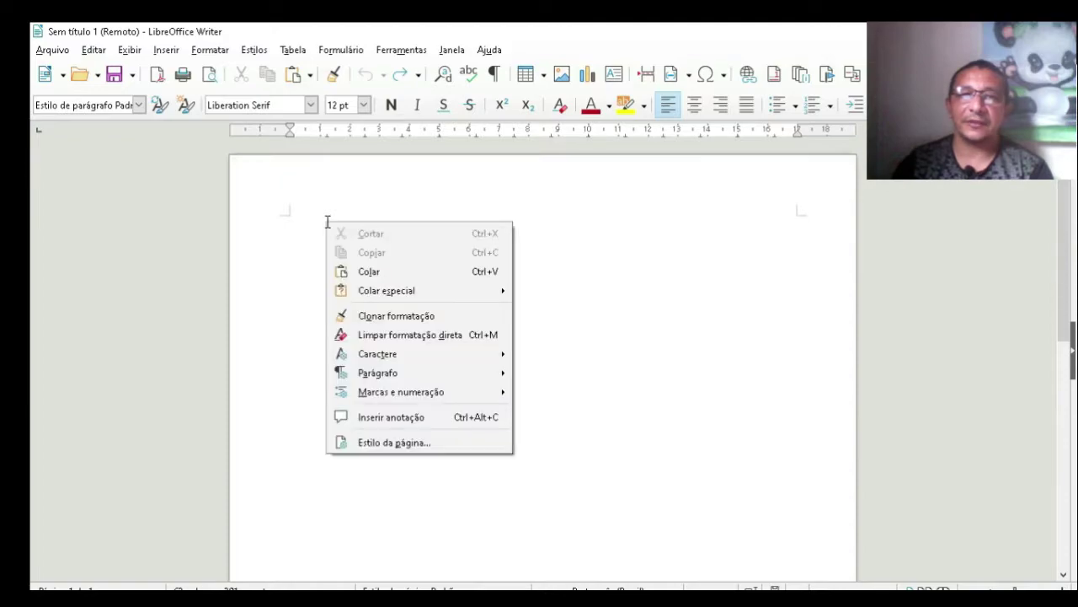
left_click(369, 271)
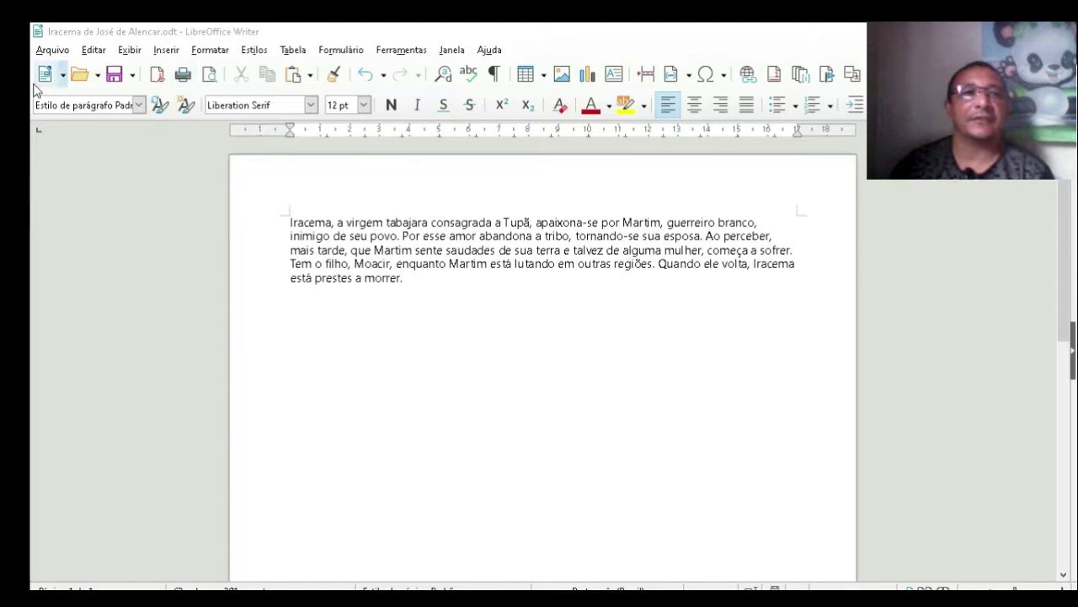
Save the document as Iracema de José de Alencar in ODF text format in Documentos, replacing the existing file
left_click(48, 54)
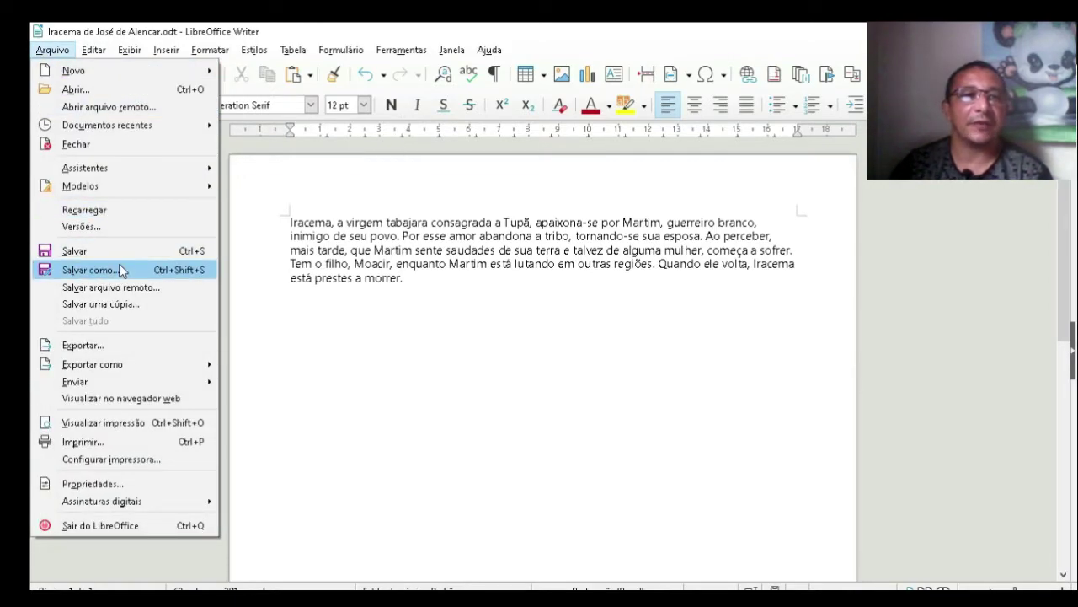
left_click(119, 269)
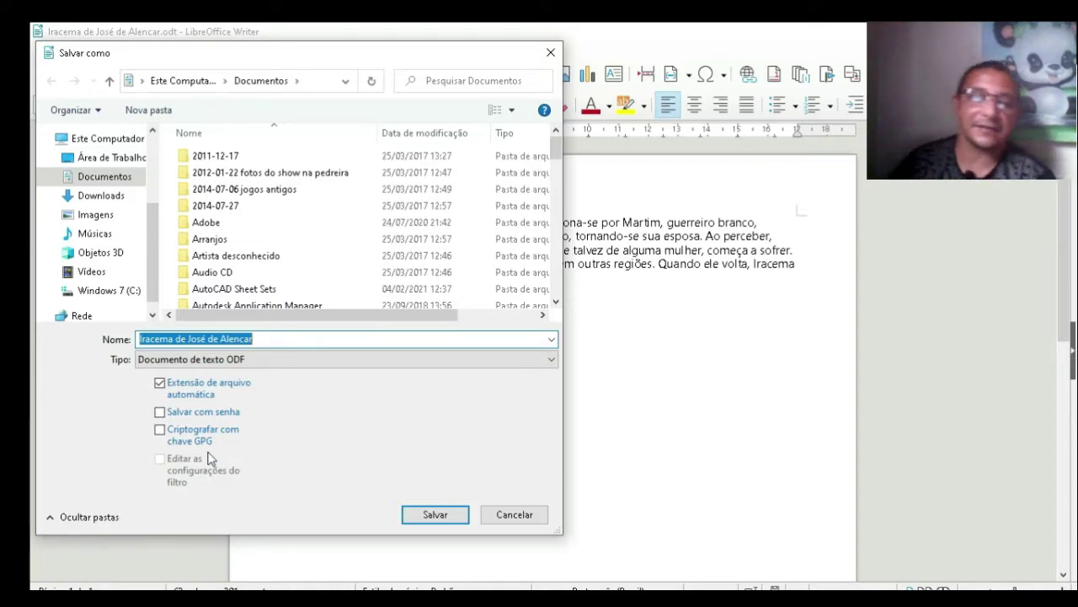
left_click(553, 362)
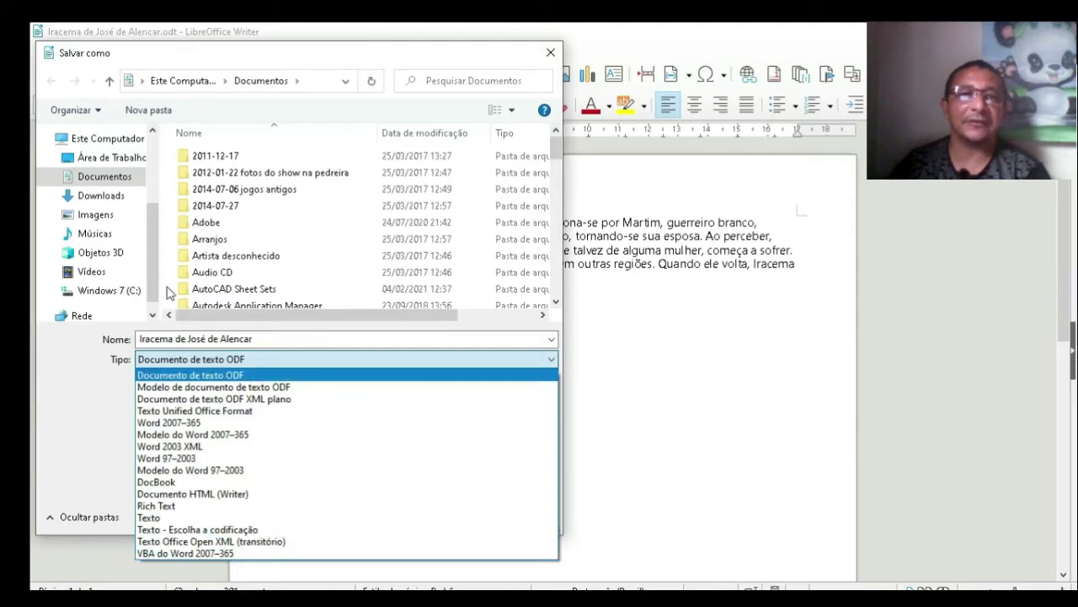
left_click(292, 64)
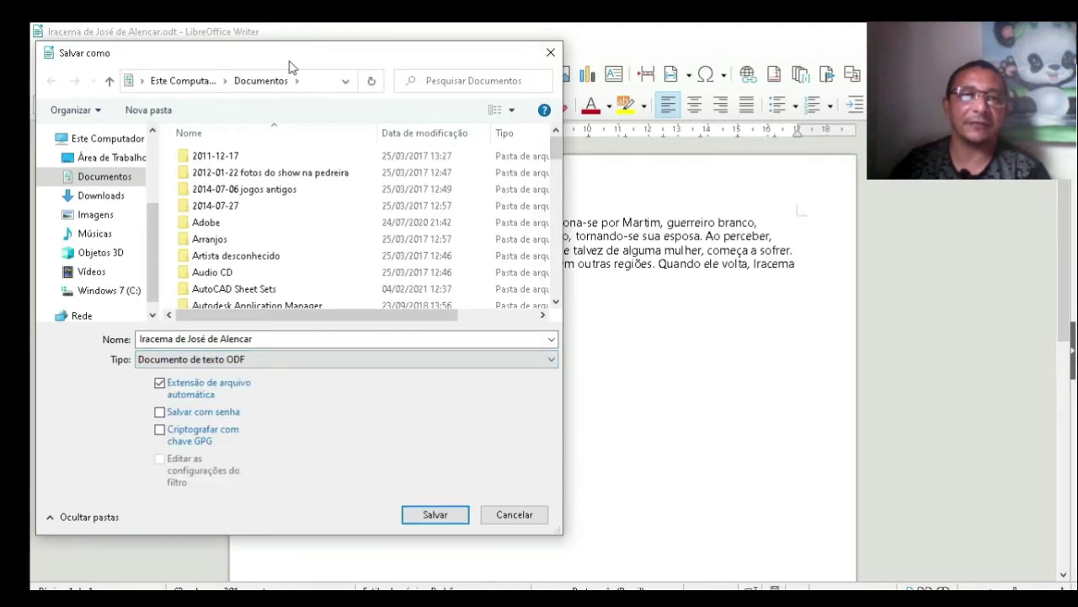
left_click(448, 514)
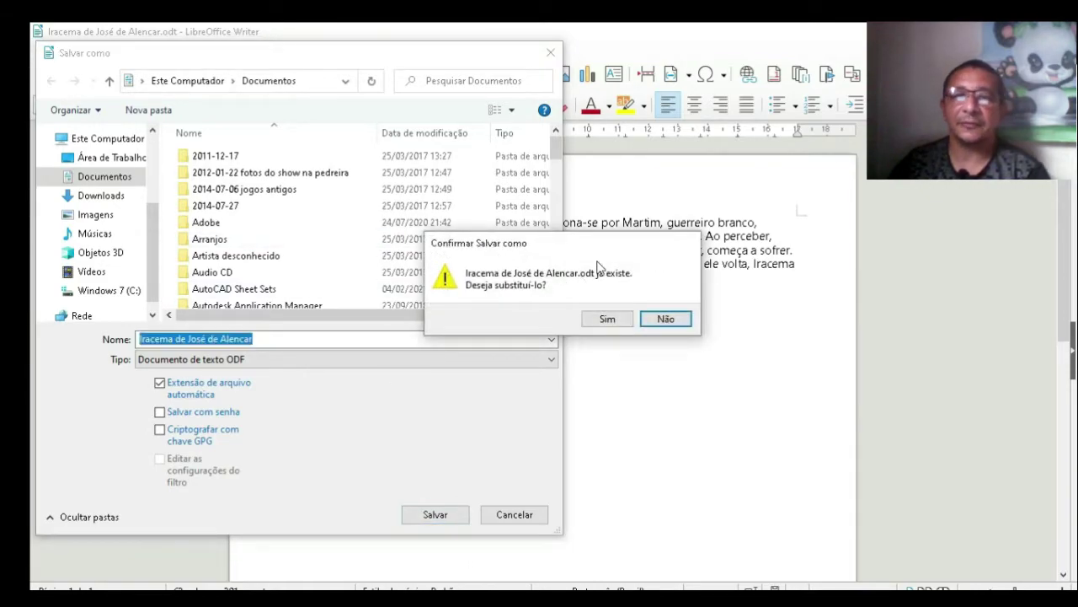
left_click(605, 318)
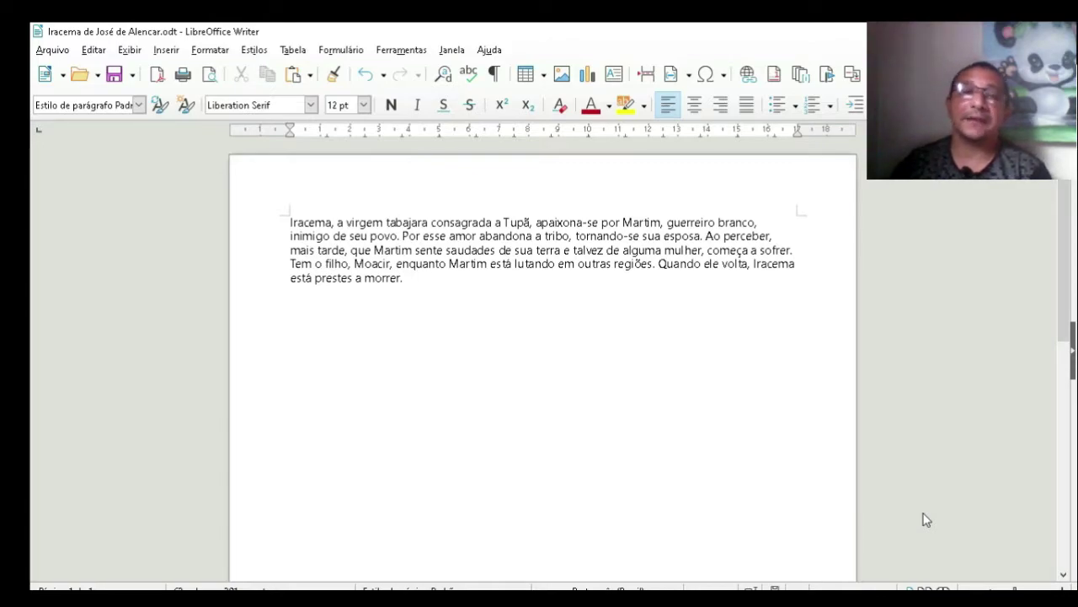
Export the document in PDF format to Documentos under the name Iracema de José de Alencar.odt, replacing the existing file
left_click(157, 76)
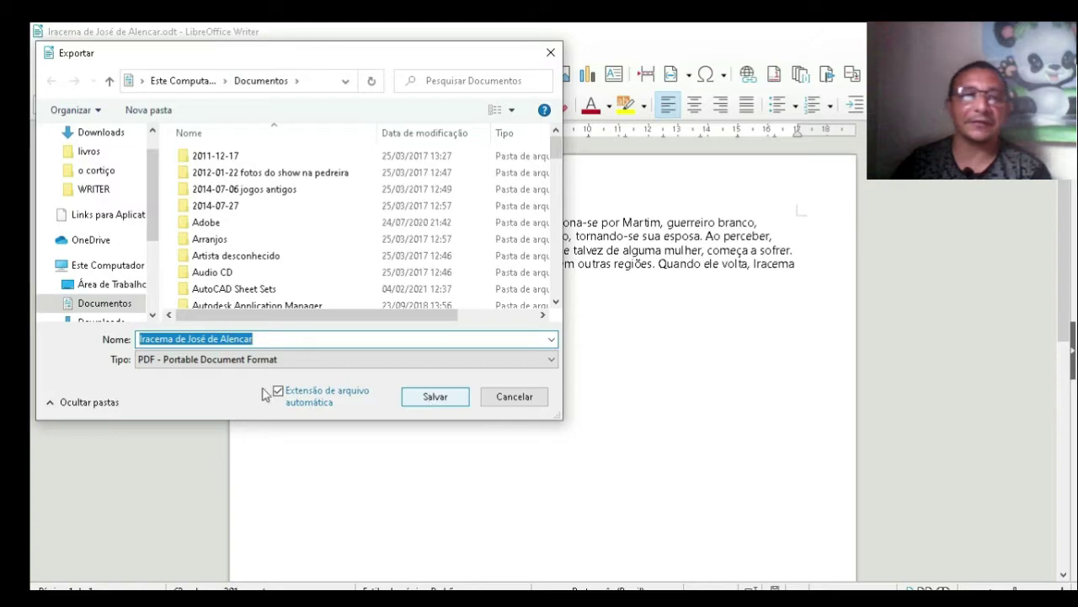
left_click(141, 339)
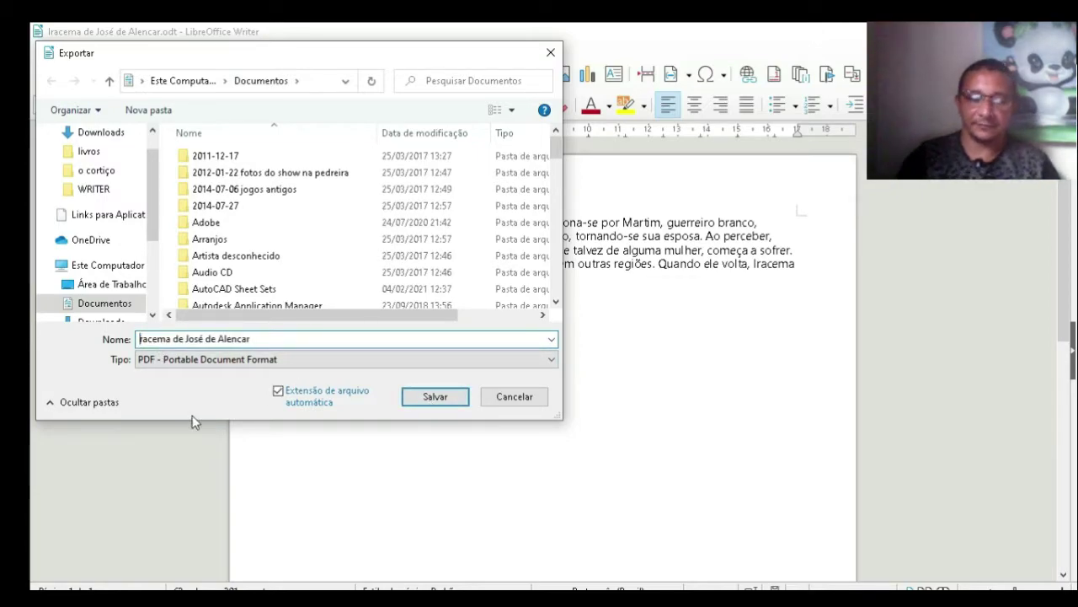
type("I")
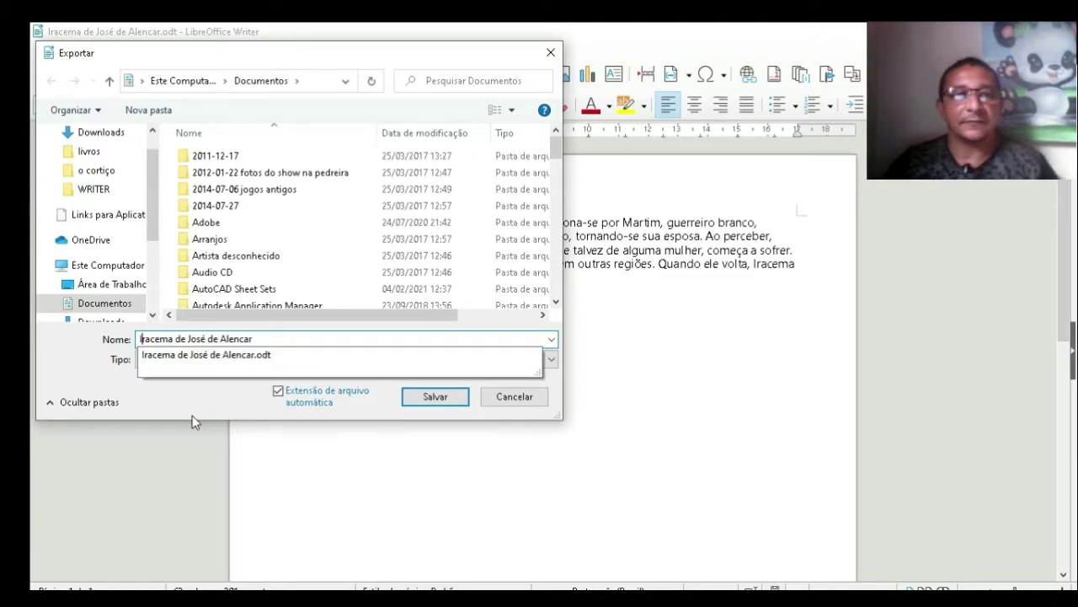
left_click(180, 358)
left_click(421, 397)
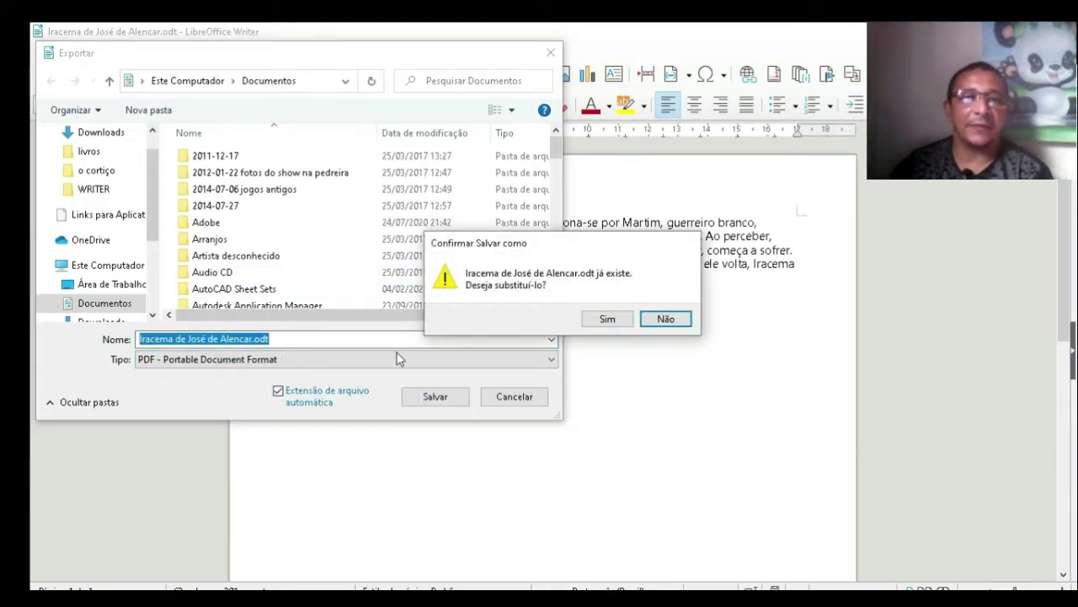
left_click(607, 318)
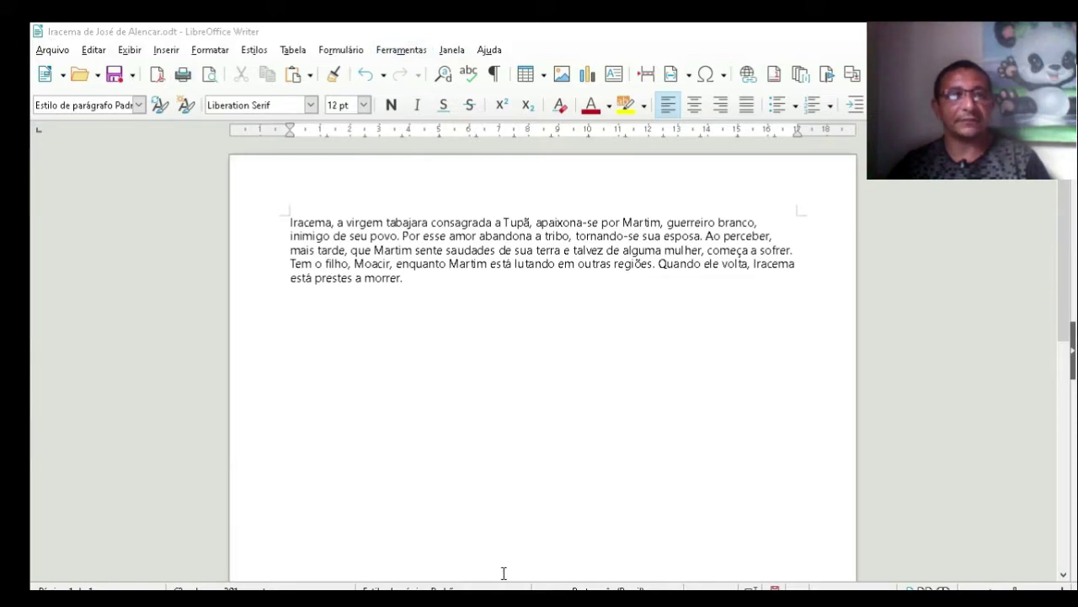
Examine the file commands, including the document types available for creating a new file
left_click(491, 490)
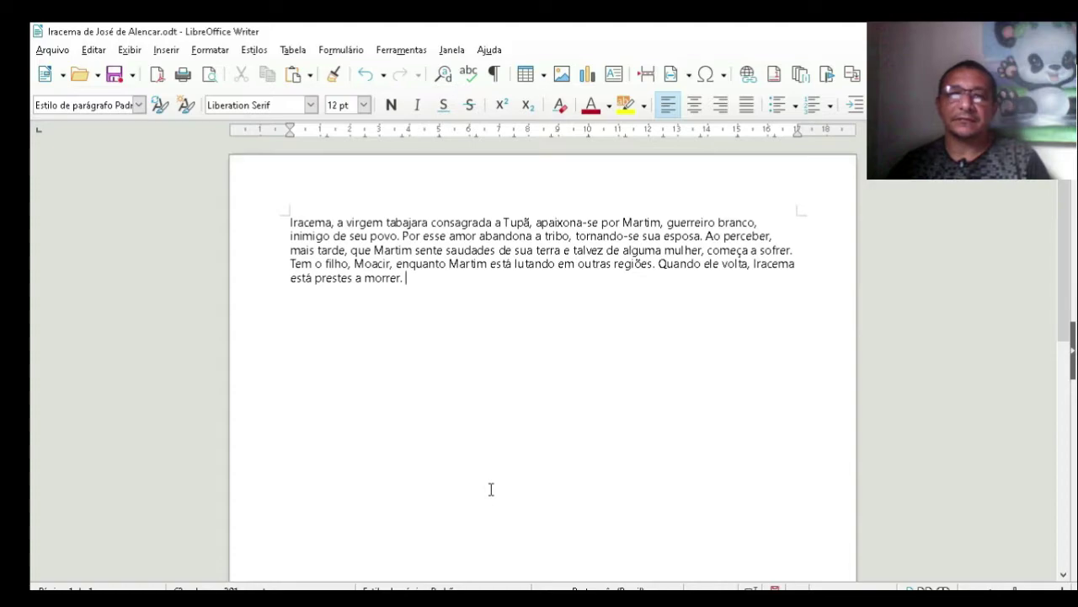
key("alt+a")
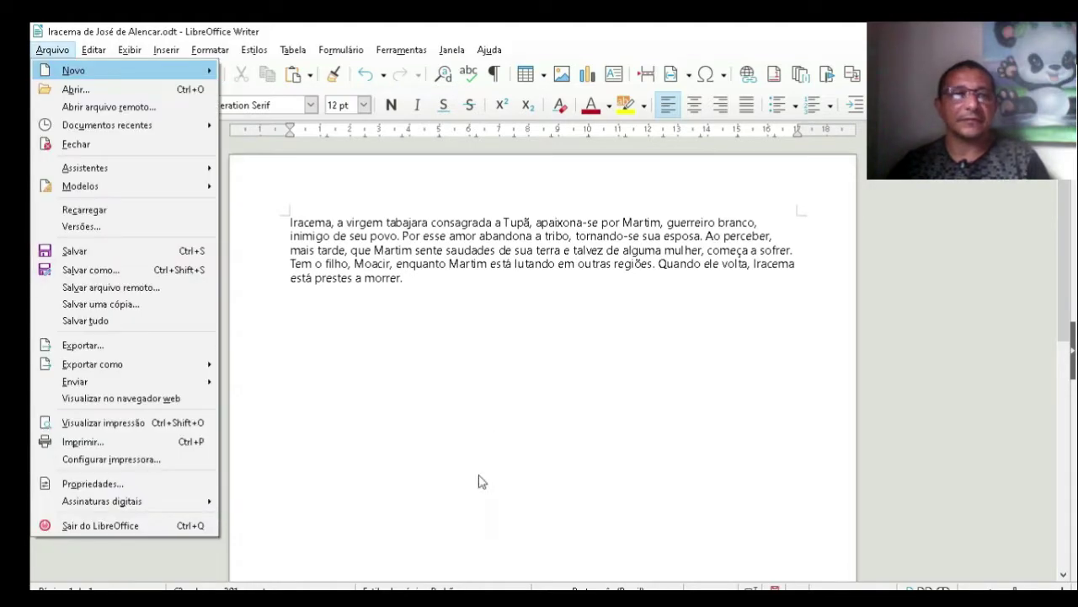
mouse_move(65, 71)
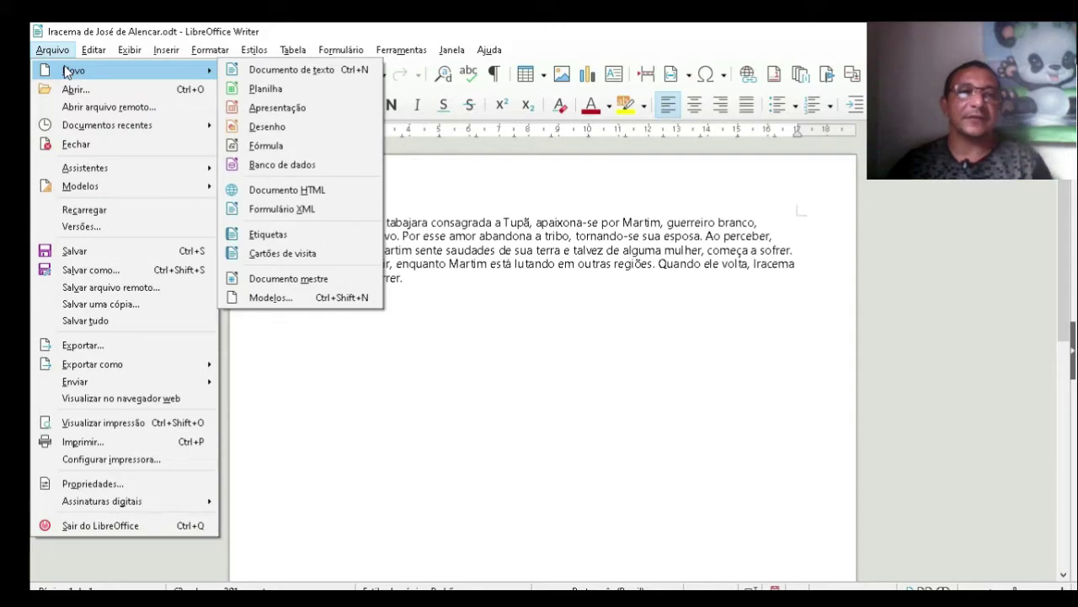
mouse_move(85, 194)
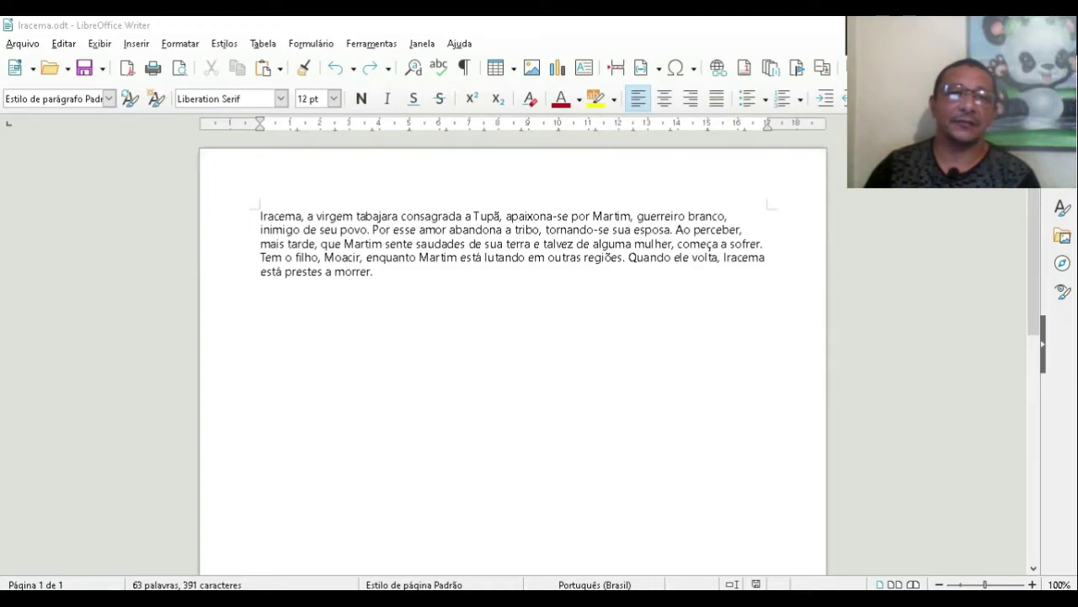
Indent only the first line of the Iracema paragraph by about 1.1 cm
key("alt+Tab")
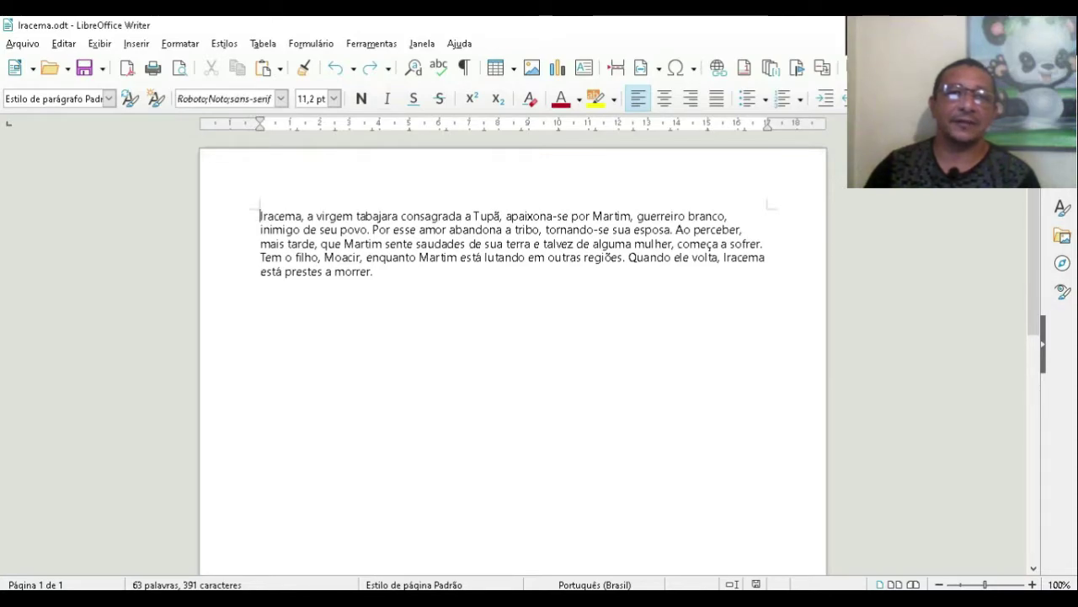
mouse_move(260, 120)
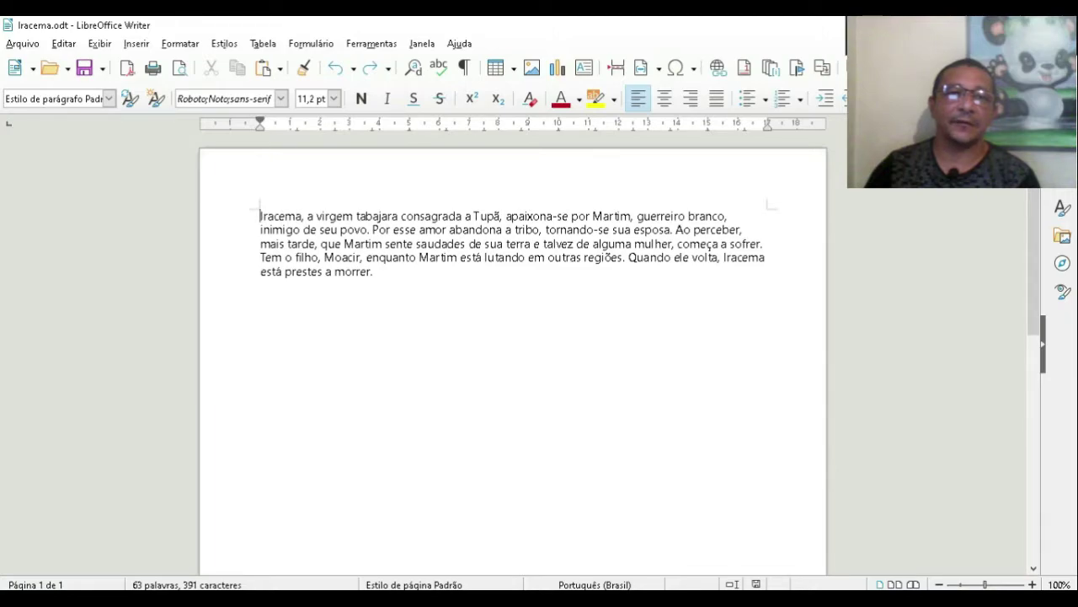
left_click_drag(260, 120, 294, 120)
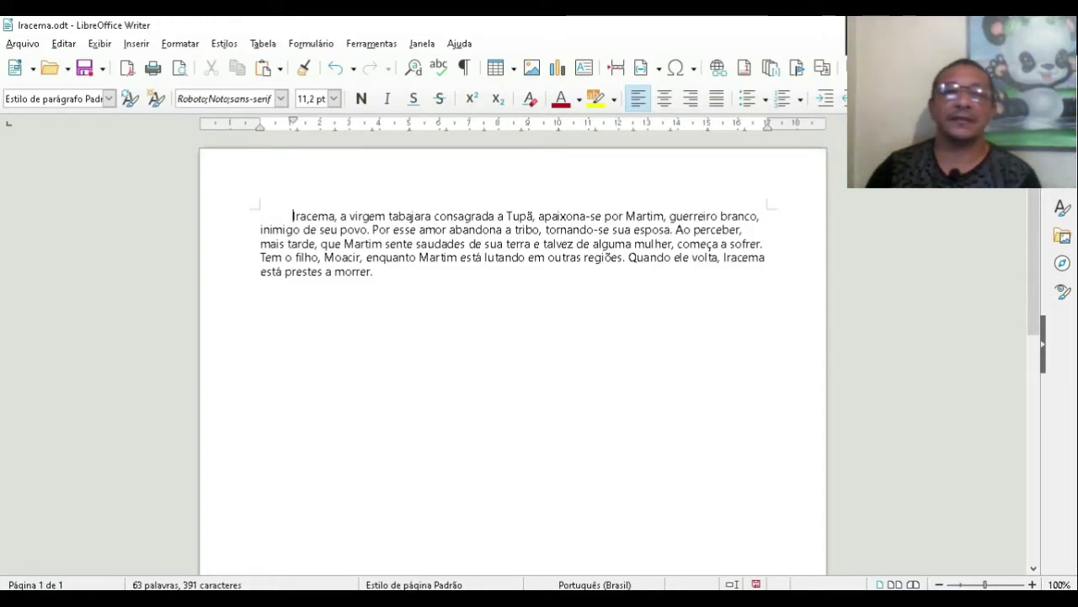
mouse_move(293, 123)
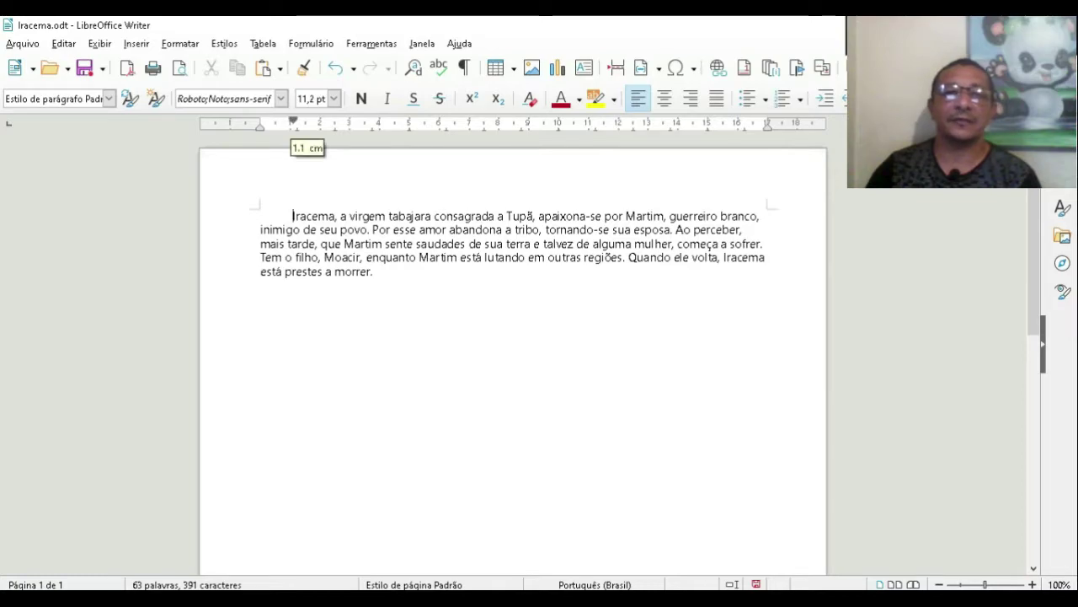
Remove the Iracema paragraph's first-line indent, and try indenting the whole paragraph by about 3.4 cm, undoing that change
mouse_move(293, 123)
left_mouse_down()
mouse_move(246, 123)
mouse_move(292, 123)
left_mouse_up()
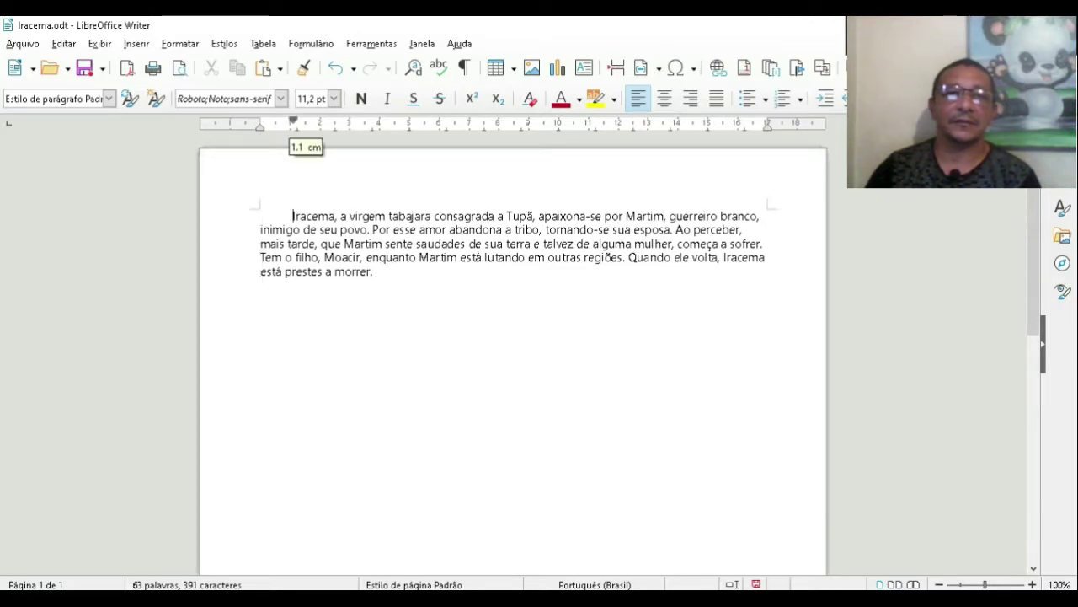
left_click_drag(293, 123, 261, 123)
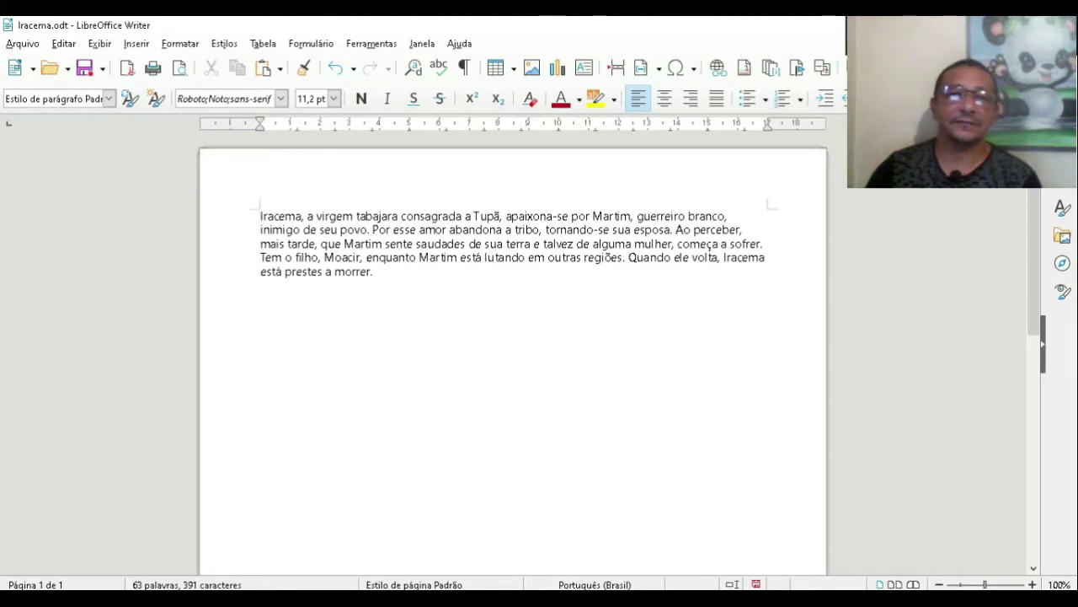
left_click_drag(261, 124, 361, 124)
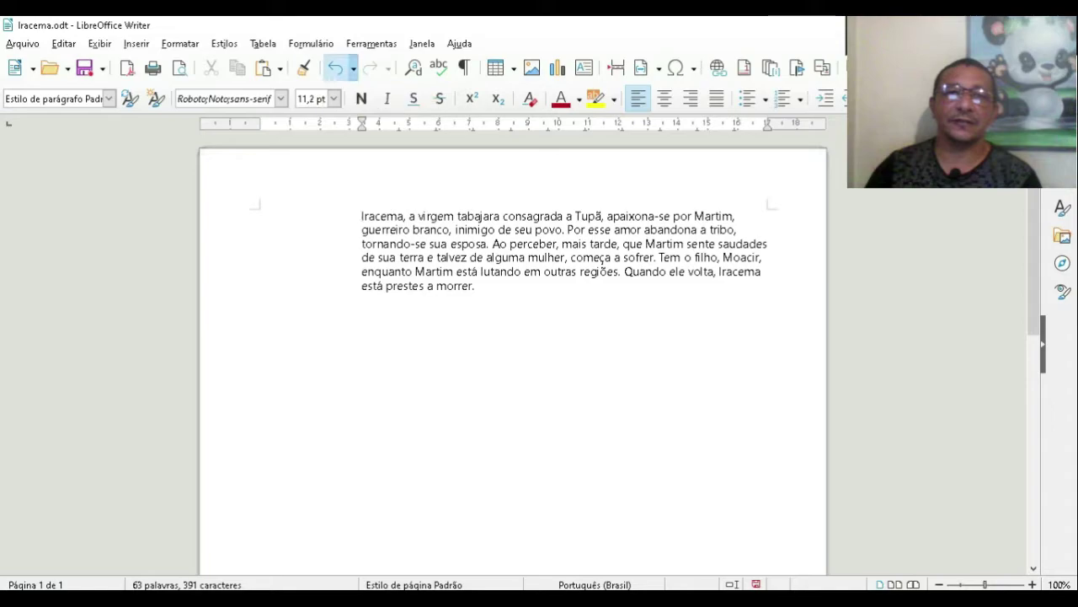
left_click(335, 67)
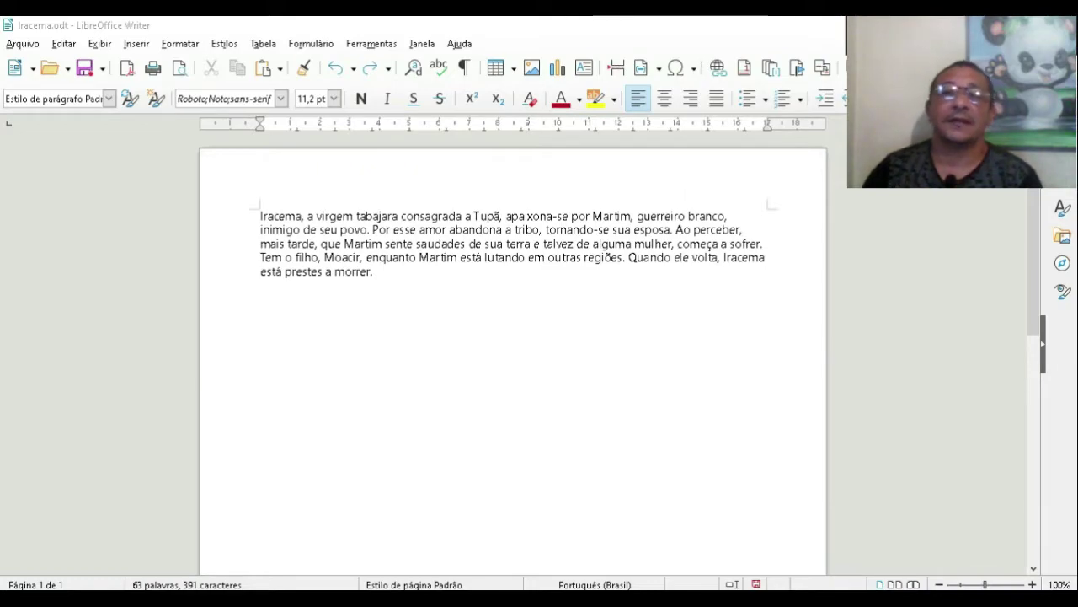
Practise selecting words of the last line backward from its end and the whole paragraph from its start, clearing each selection
left_click(376, 272)
left_click(376, 271)
left_click_drag(373, 271, 282, 272)
left_click(375, 271)
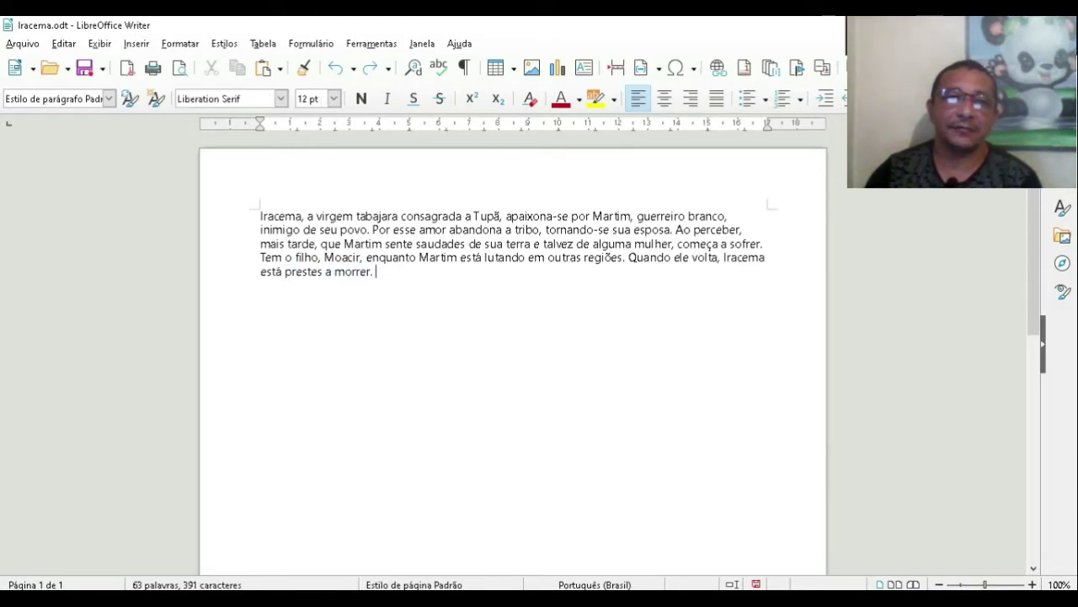
left_click_drag(260, 216, 374, 273)
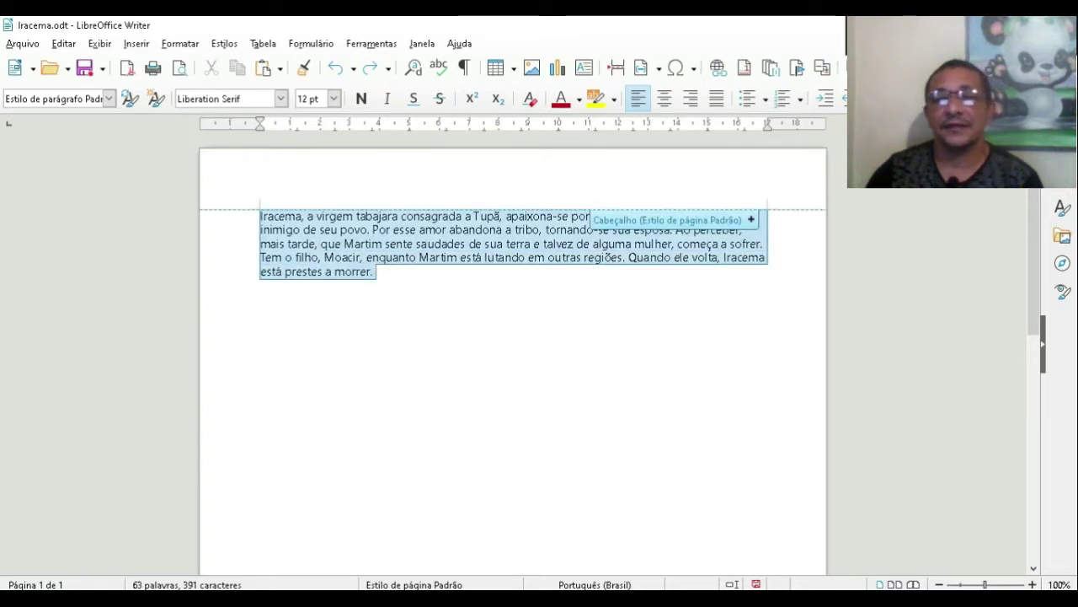
left_click(374, 271)
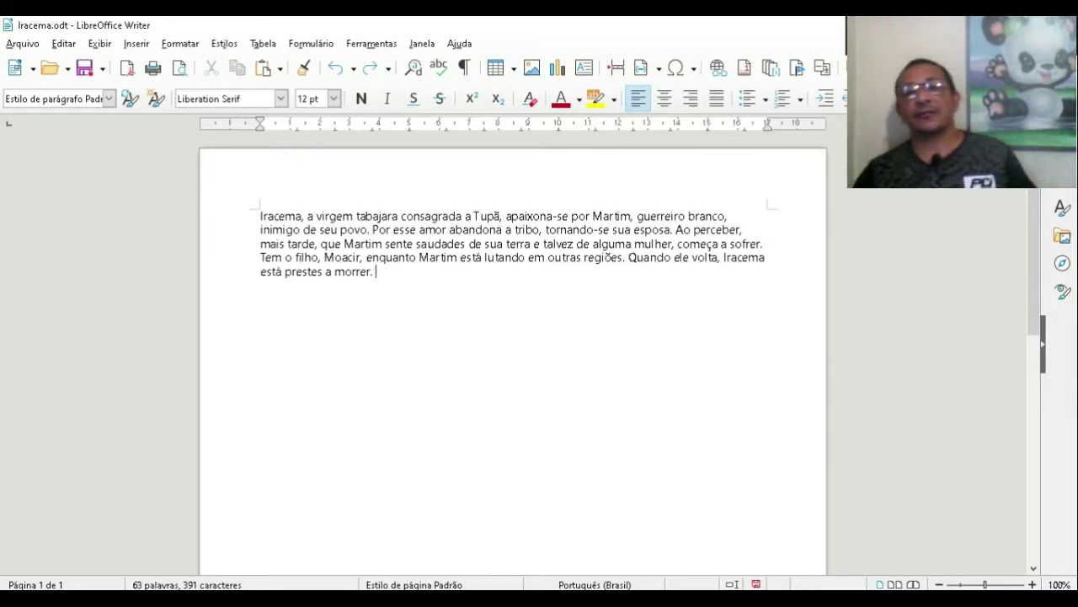
left_click_drag(375, 272, 316, 271)
left_click(376, 271)
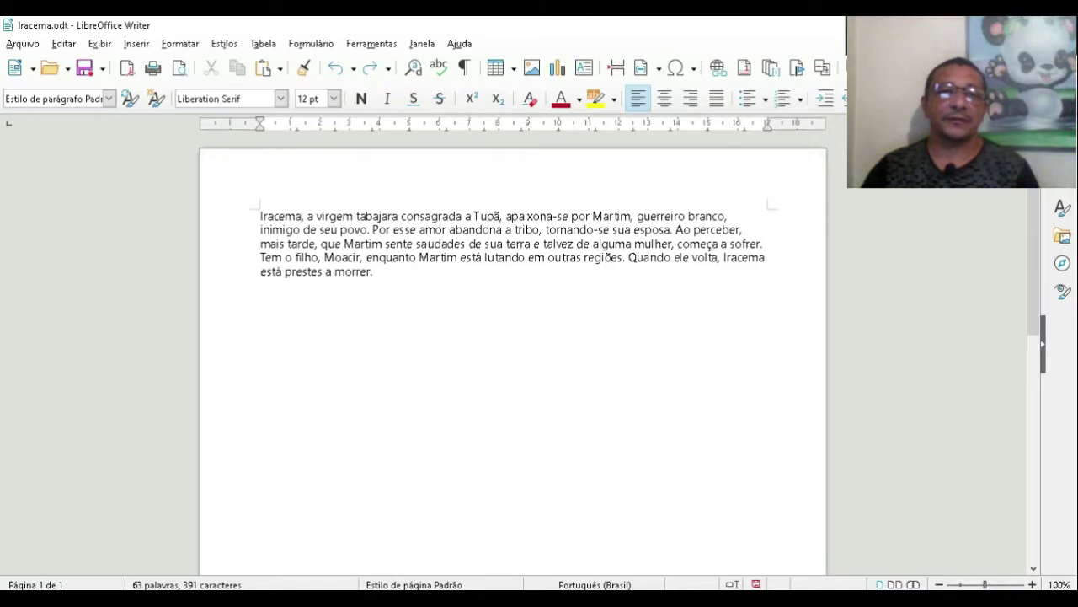
Select the word Iracema at the paragraph's start and extend the selection through "virgem" and "tabajara" up to "Tupã,"
left_click(260, 216)
left_click_drag(260, 216, 303, 215)
left_click(260, 215)
left_click(261, 216)
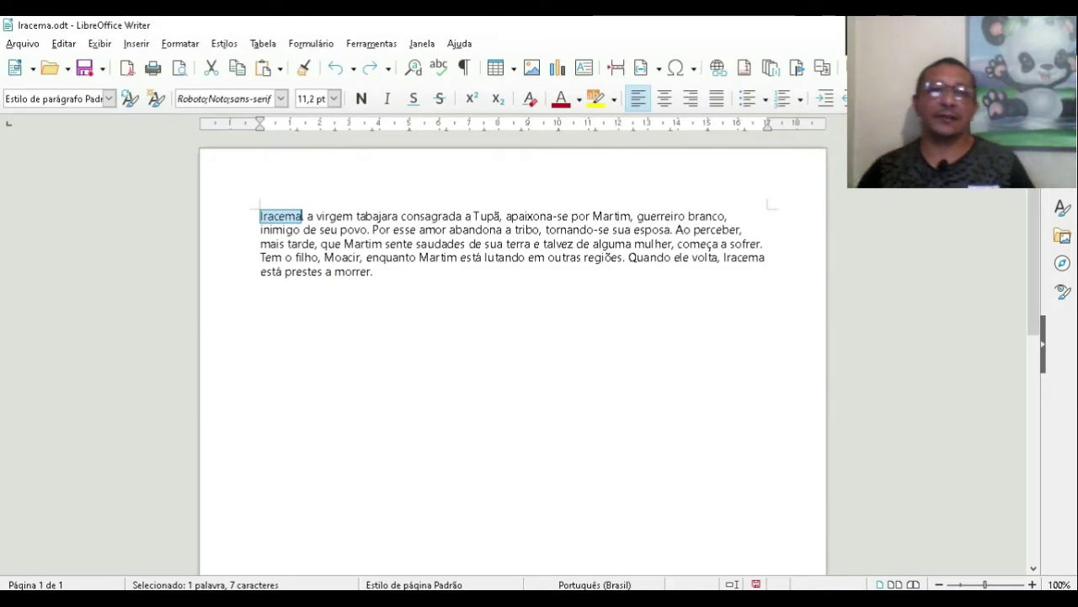
left_click(353, 216, "shift")
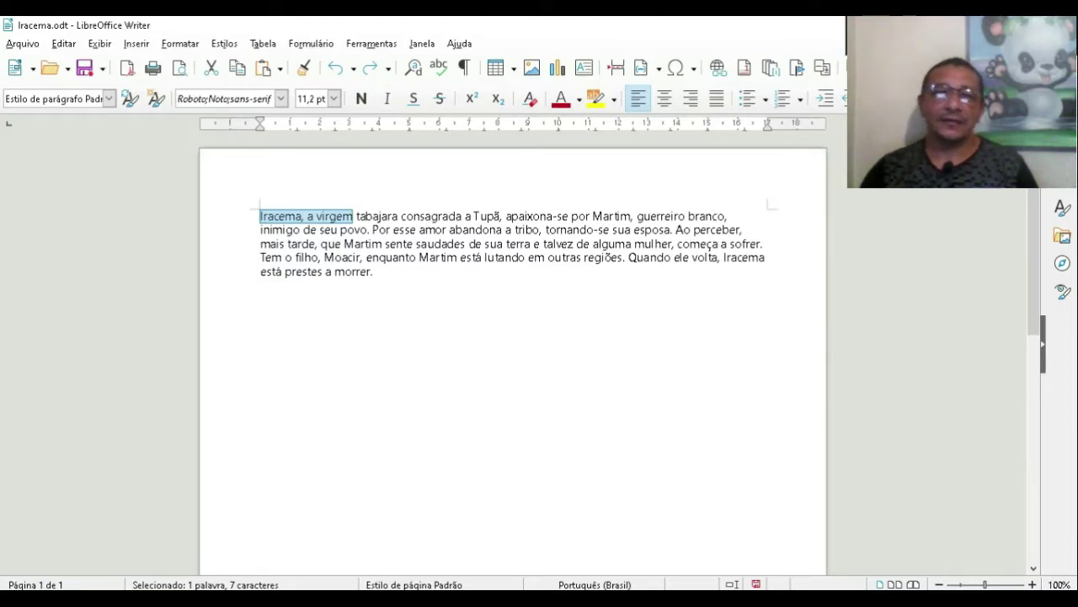
left_click(391, 216, "shift")
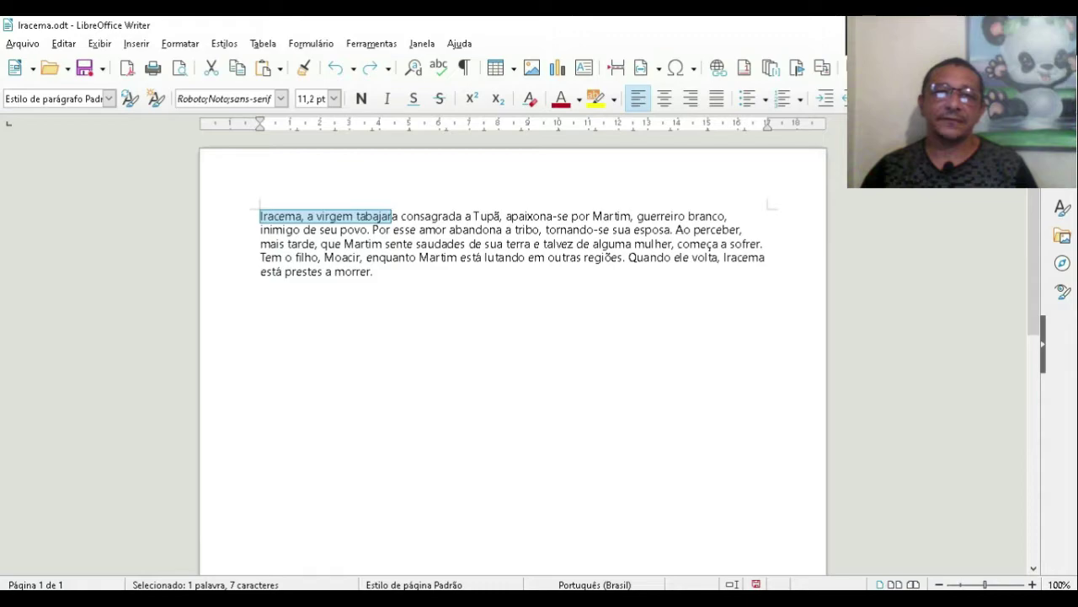
key("shift+Right")
key("shift+Right")
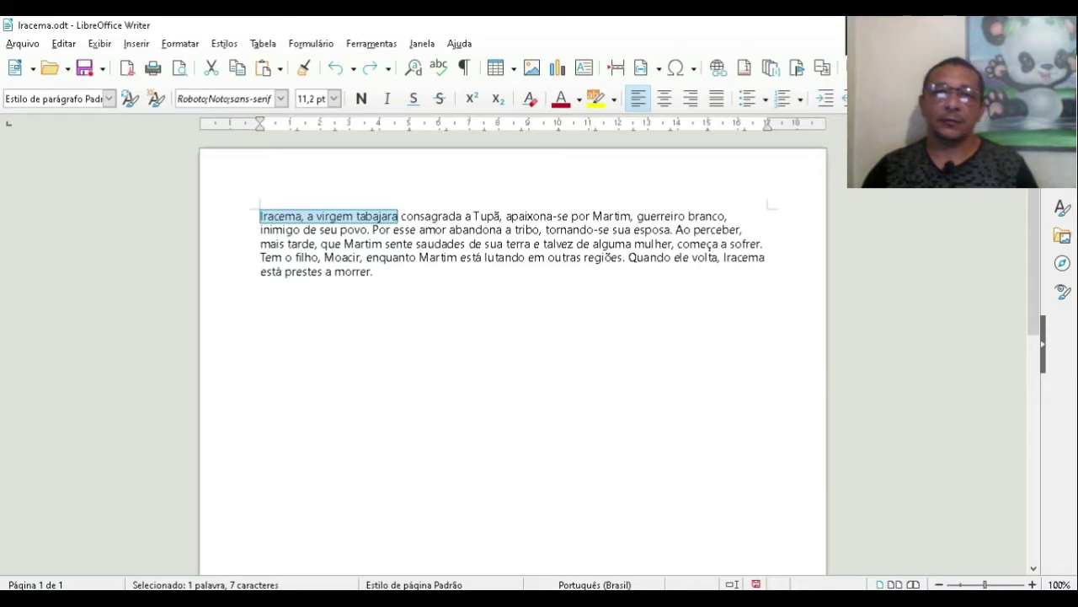
left_click(503, 215, "shift")
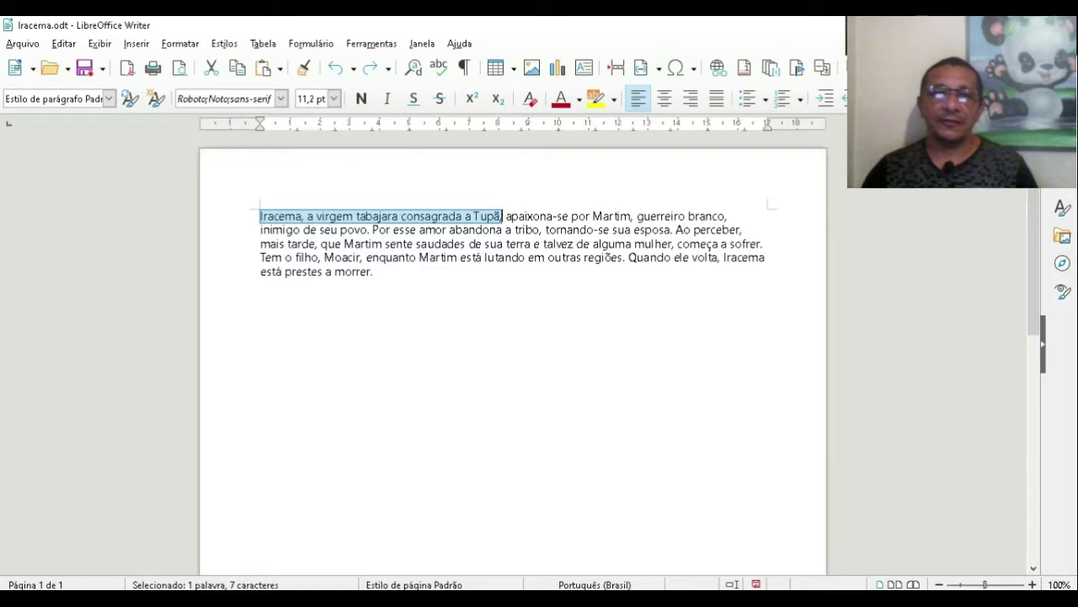
Extend the selection to the entire text, shrink it to just after the first sentence, and clear it
key("ctrl+a")
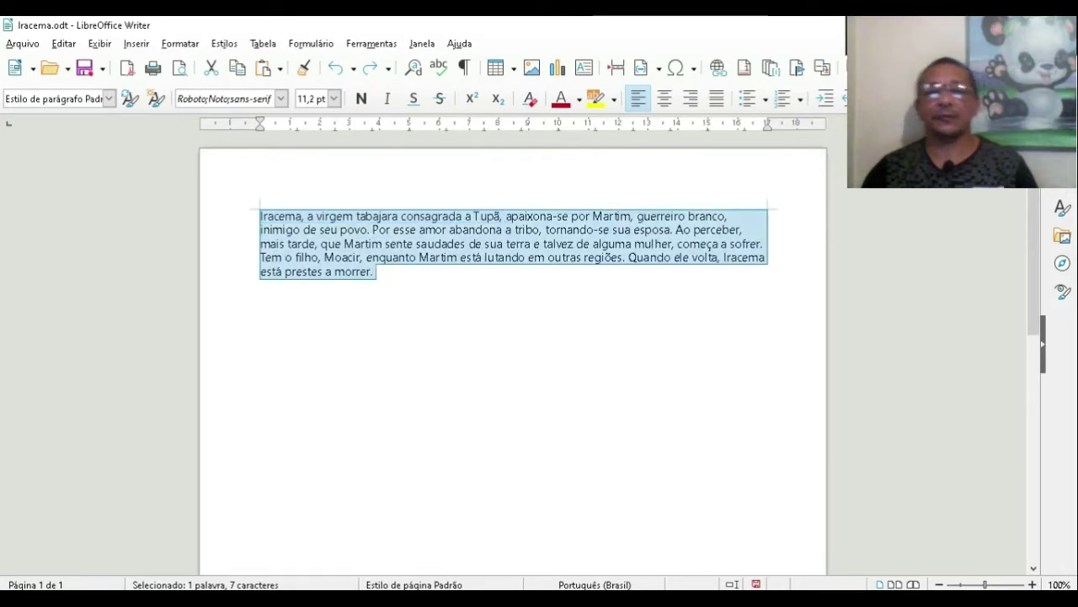
left_click(435, 229, "shift")
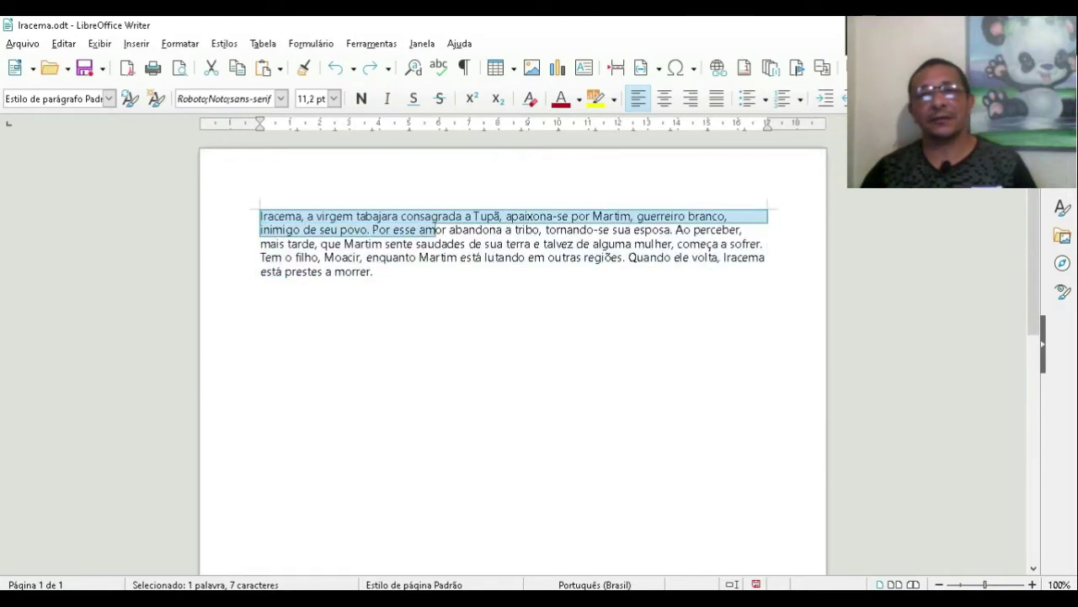
left_click(373, 229, "shift")
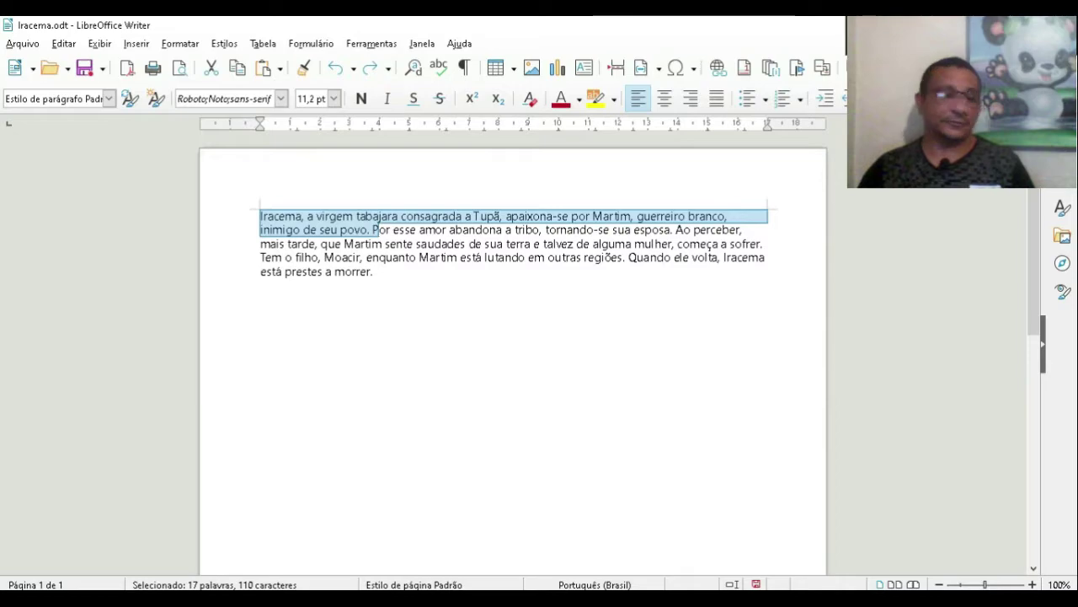
key("ctrl+End")
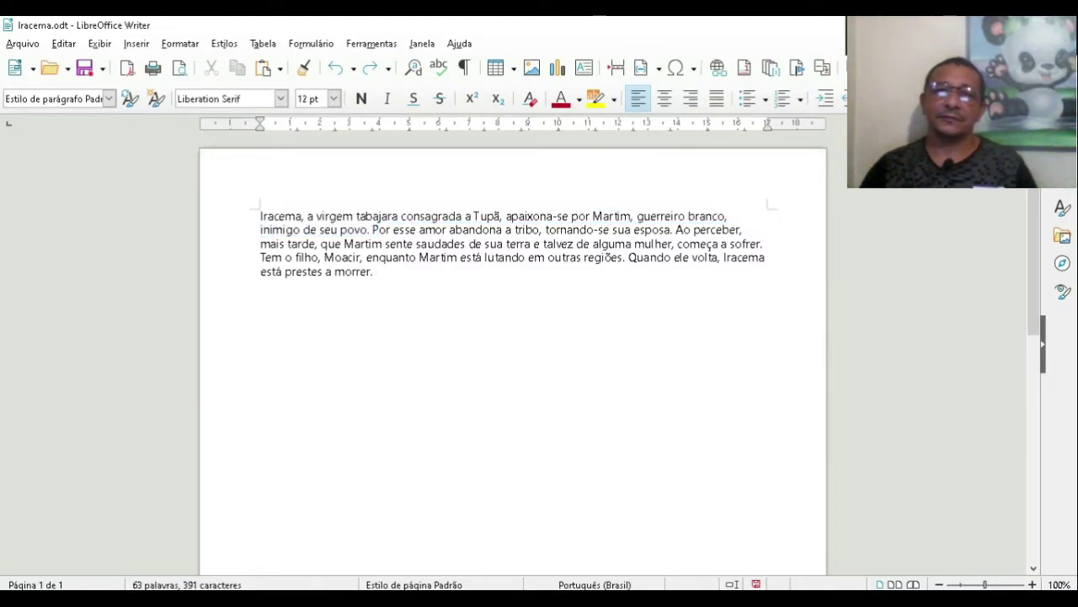
Select the word "tribo", extend the selection to "esposa." and on to the end of the text, and clear it
left_click(515, 229)
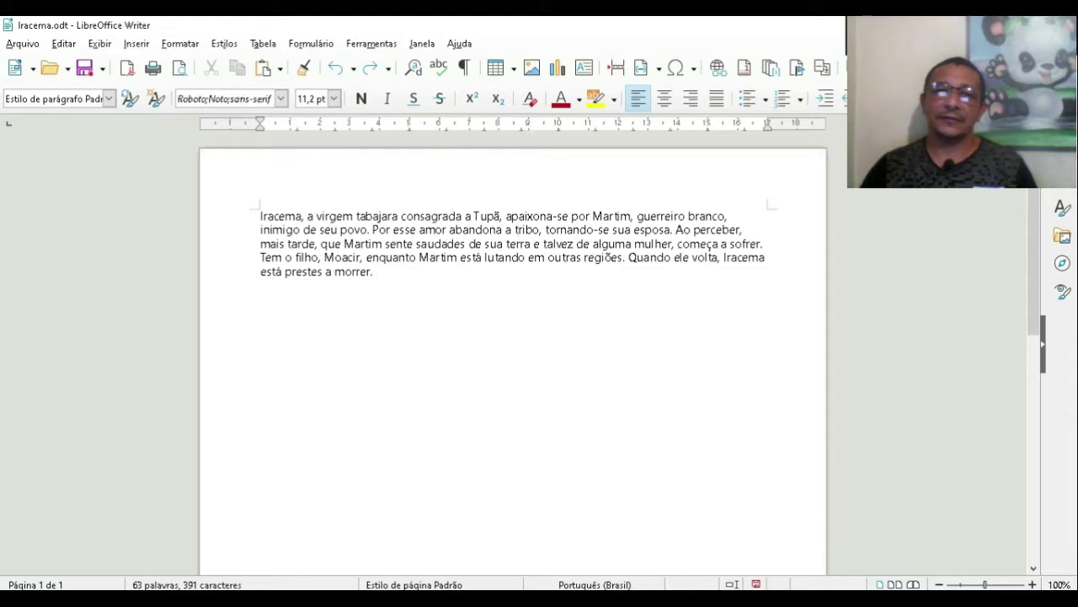
left_click_drag(514, 229, 540, 229)
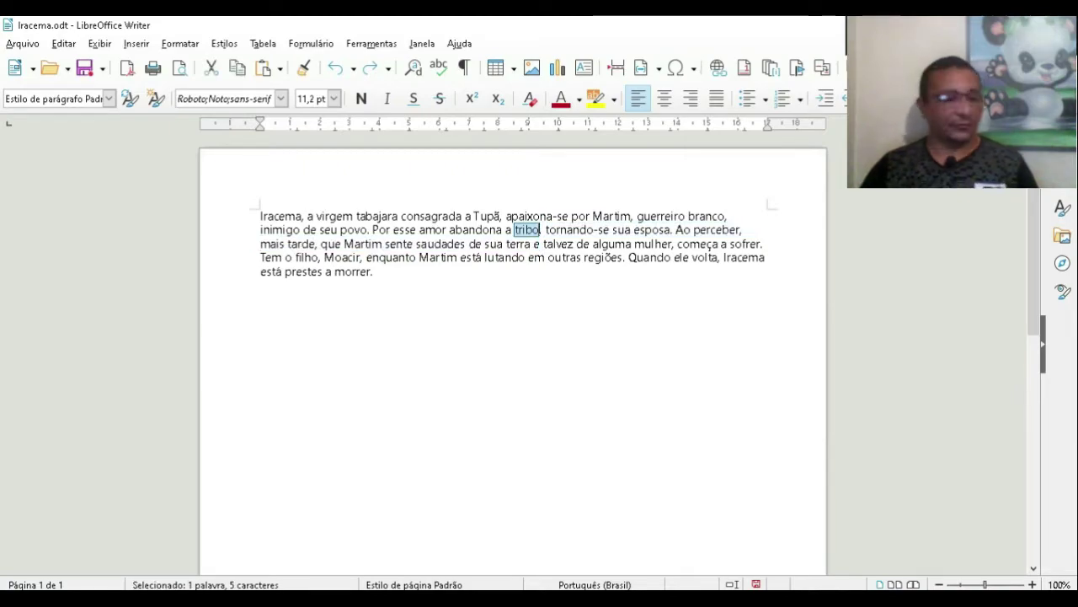
left_click_drag(540, 229, 673, 230)
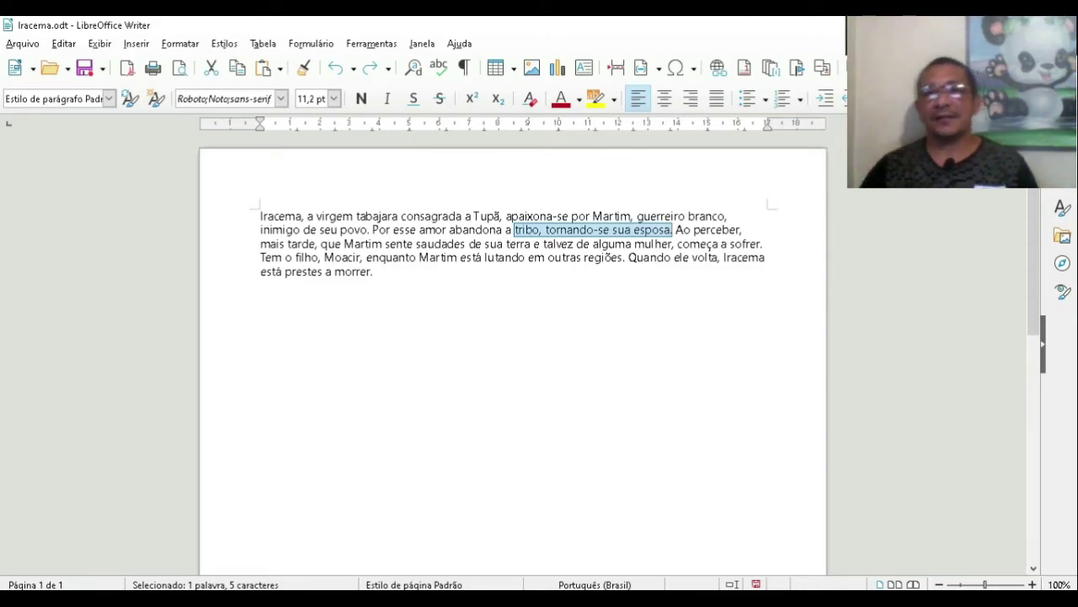
key("ctrl+shift+End")
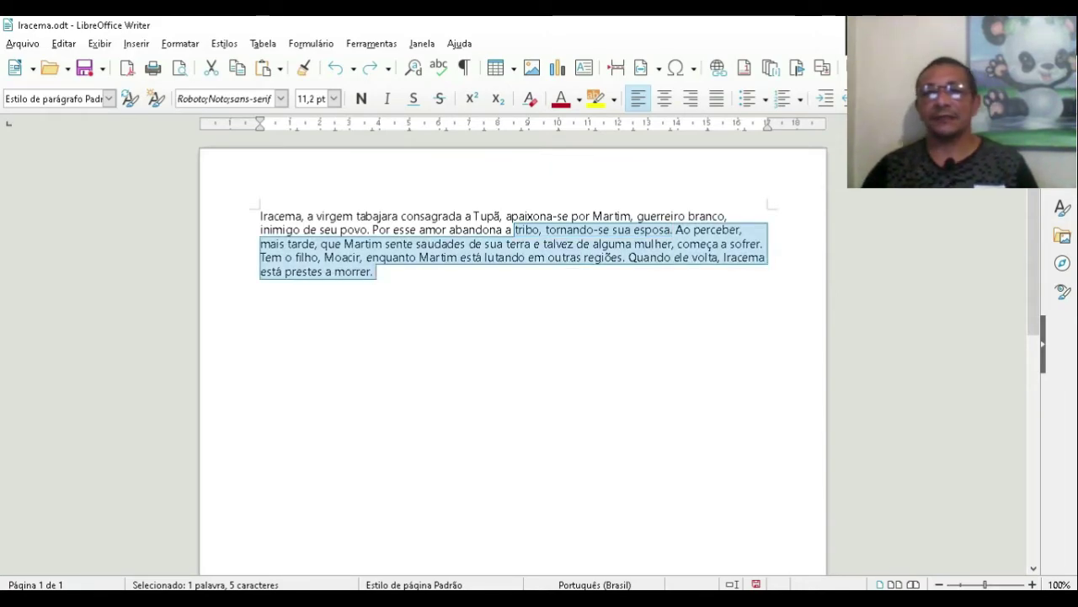
key("Right")
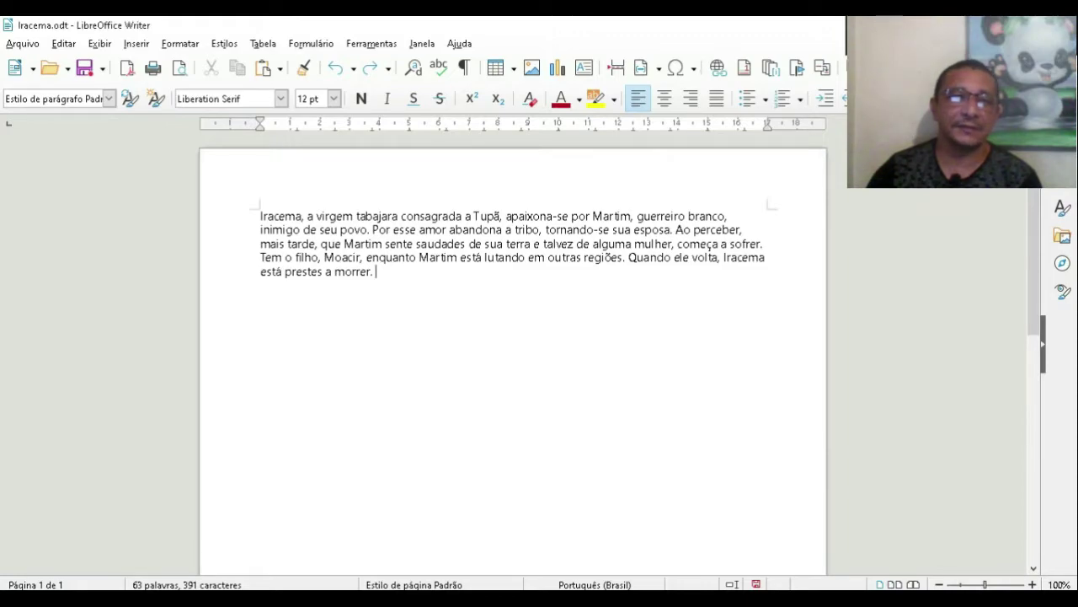
Select the word Iracema, the first sentence up to "povo.", and the whole paragraph in turn
double_click(281, 216)
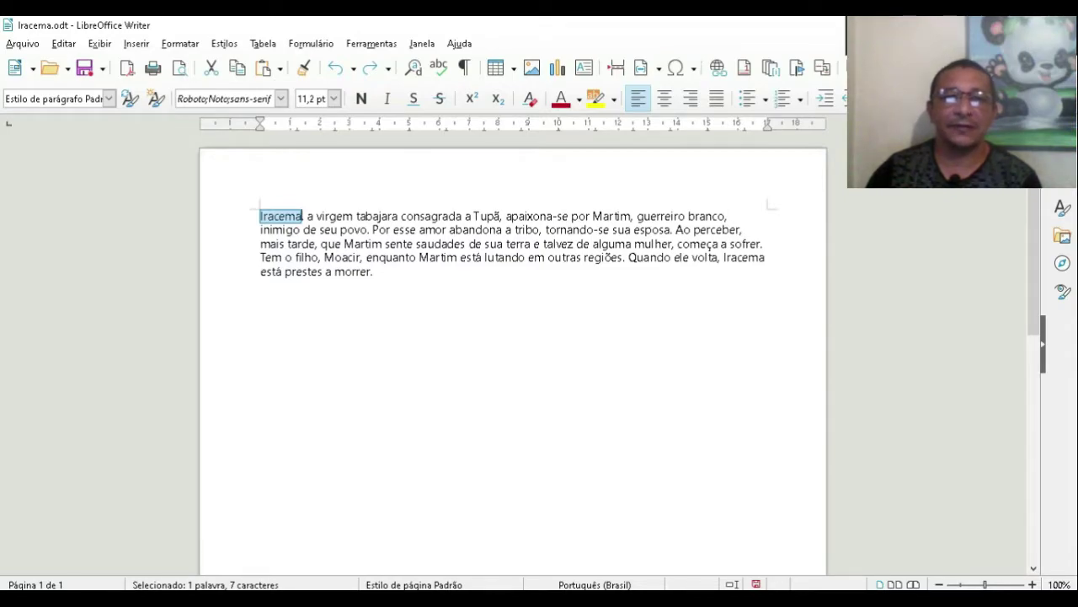
left_click(369, 229, "shift")
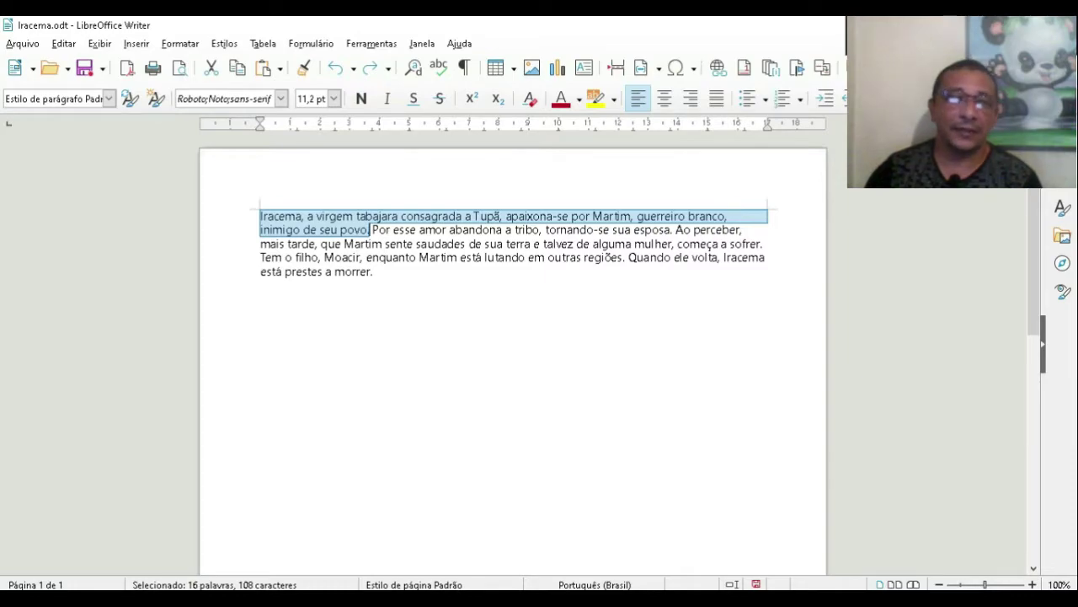
key("ctrl+End")
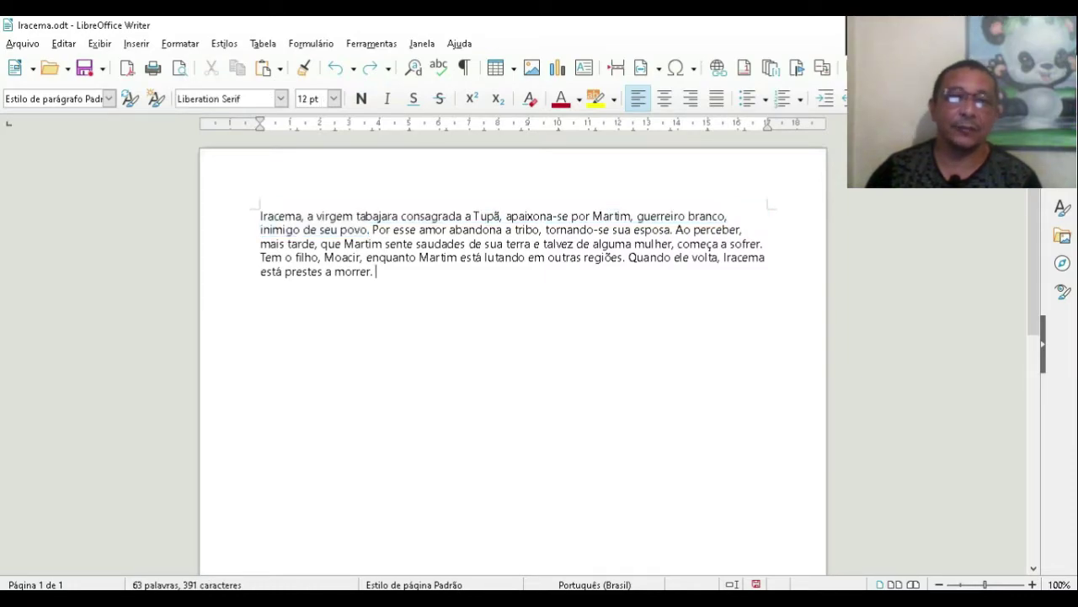
left_click(273, 216)
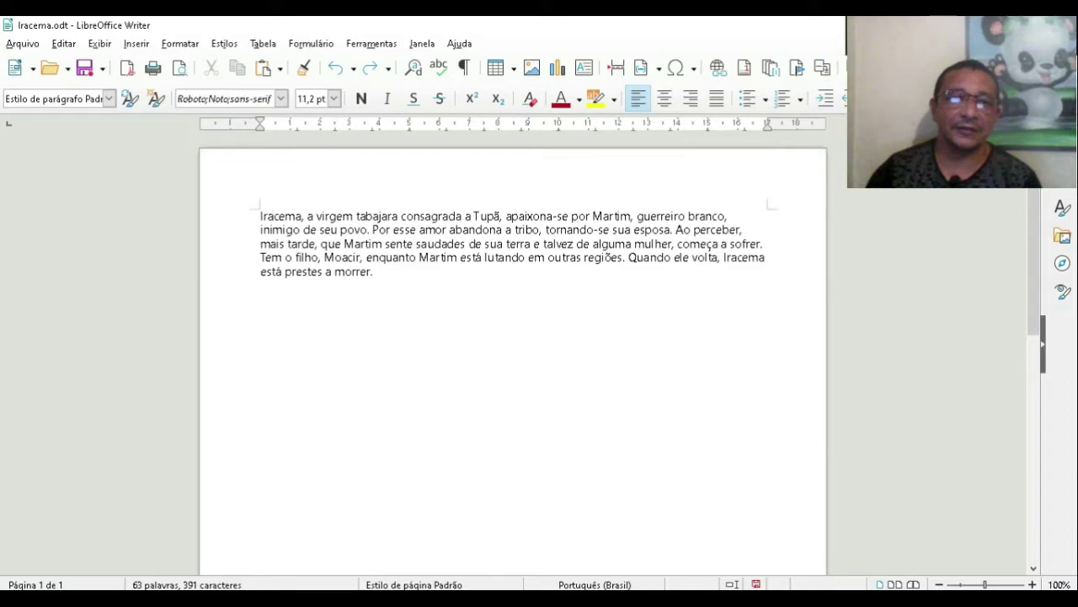
triple_click(273, 216)
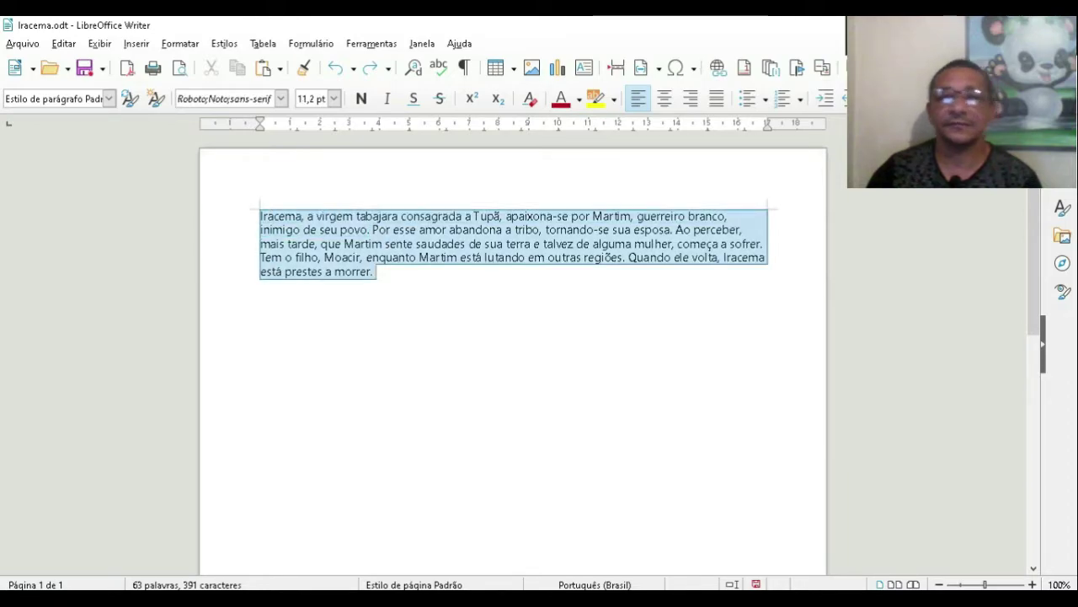
key("ctrl+a")
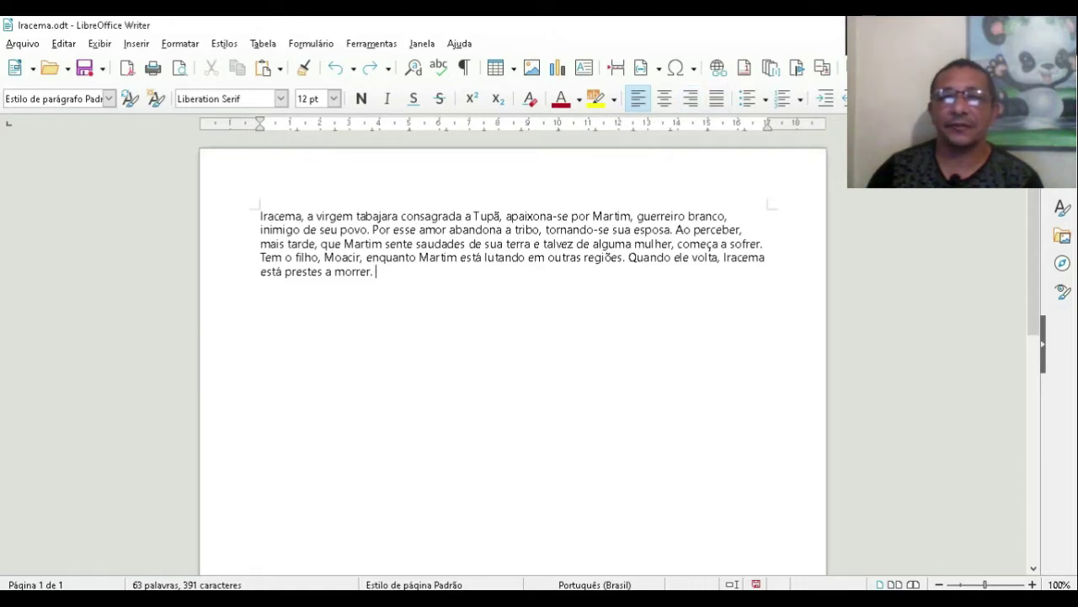
Select only the sentence "Por esse amor abandona a tribo, tornando-se sua esposa."
left_click(403, 229)
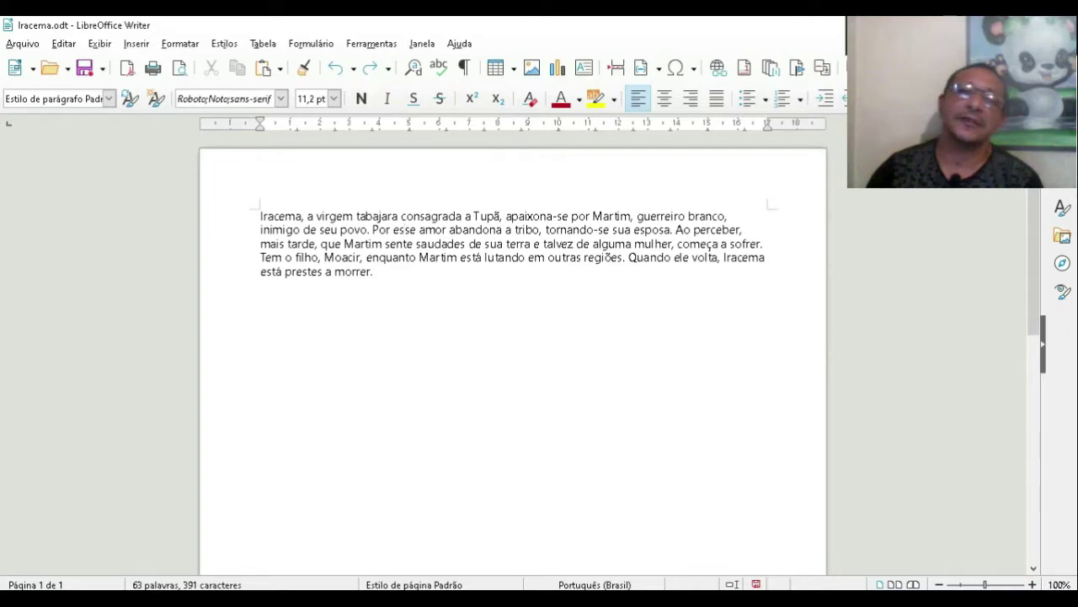
triple_click(404, 229)
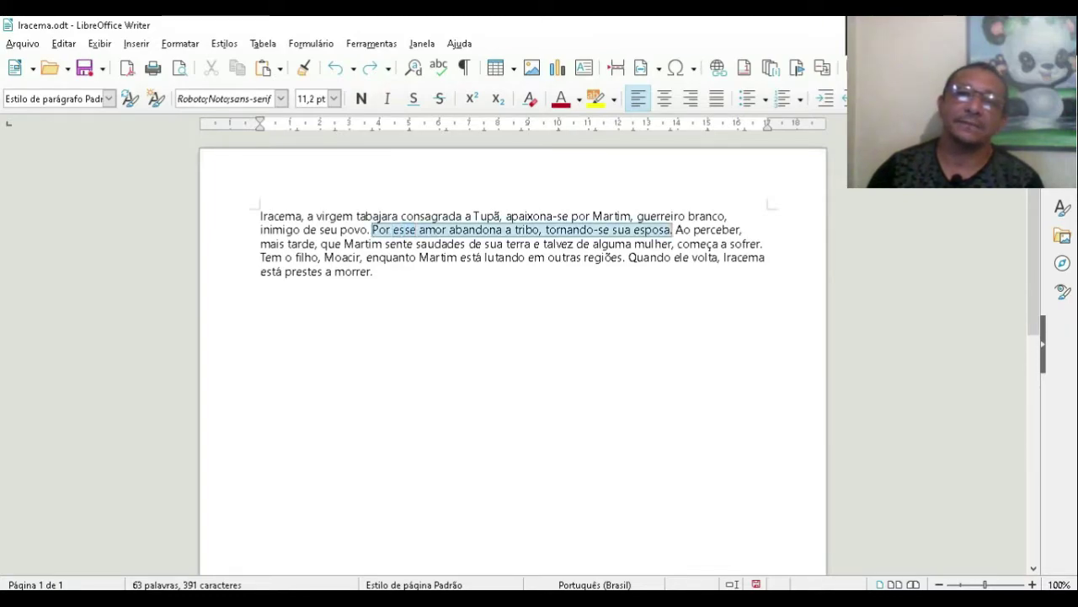
triple_click(404, 229)
Select the entire text and try centred, right and justified alignment, returning it to left alignment
key("ctrl+a")
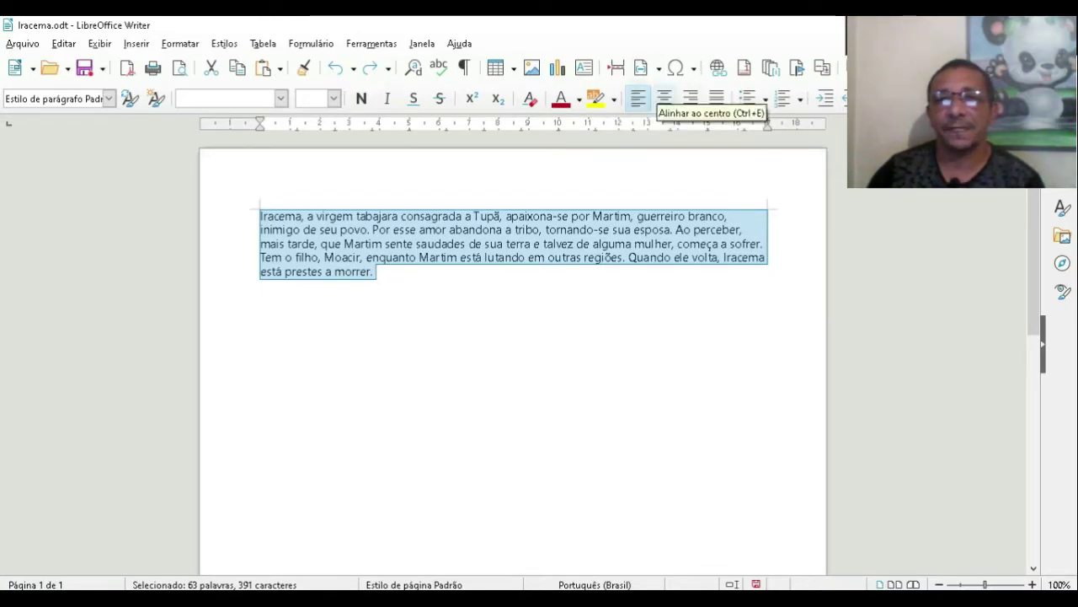
left_click(664, 98)
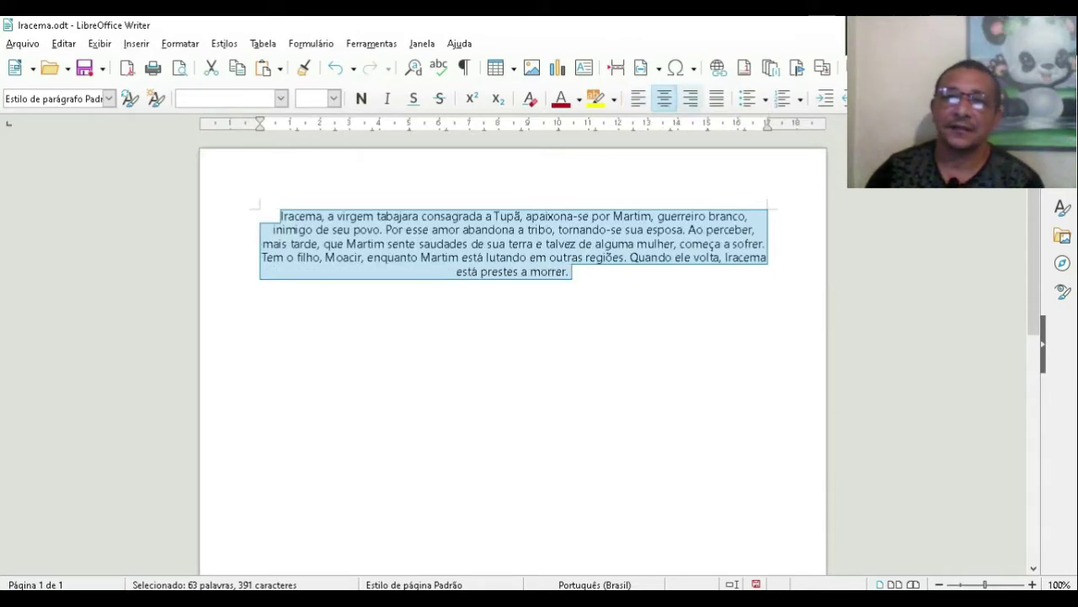
left_click(690, 98)
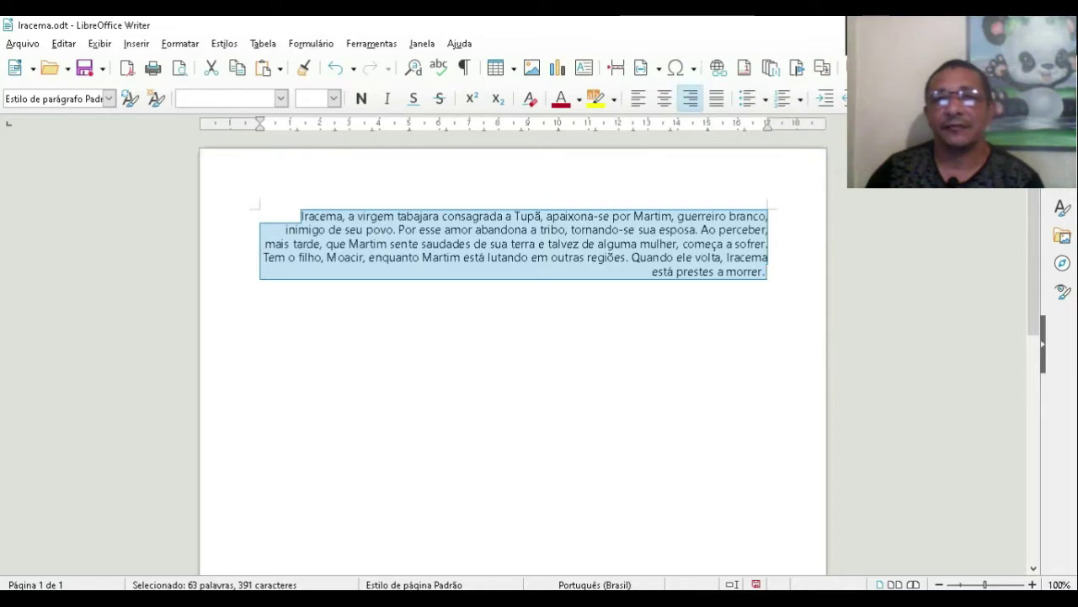
left_click(716, 98)
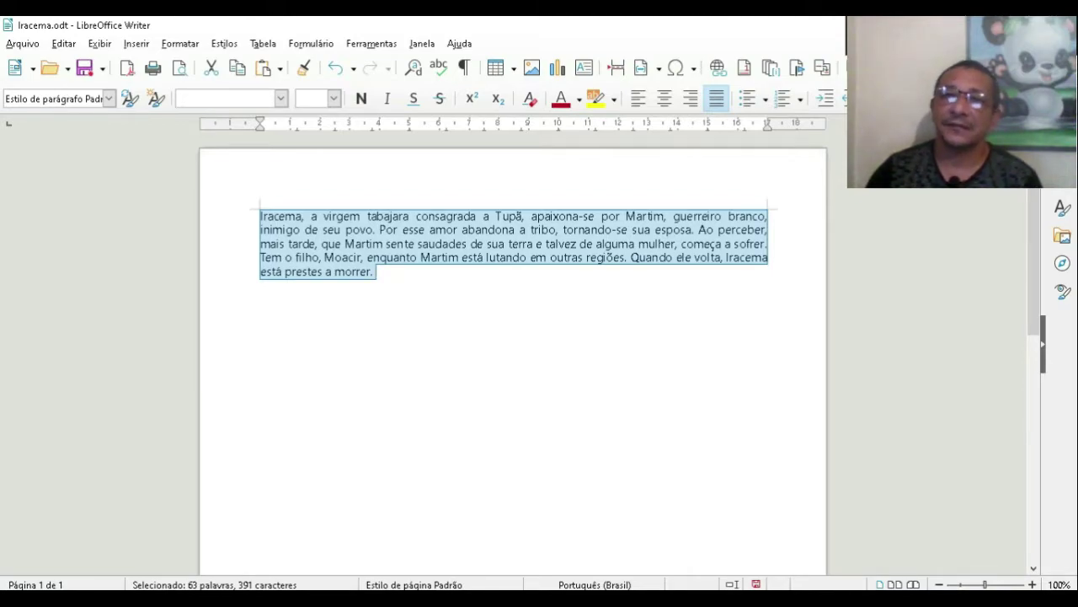
left_click(638, 99)
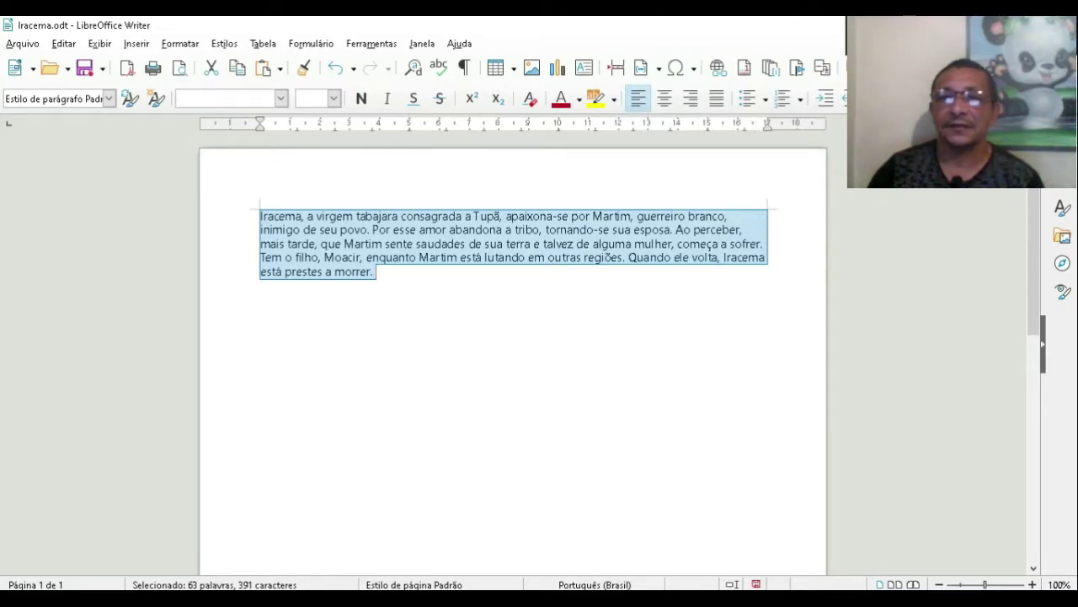
Justify the entire text and append the question "Para que serve o curso de mecânica?" at its end
left_click(716, 98)
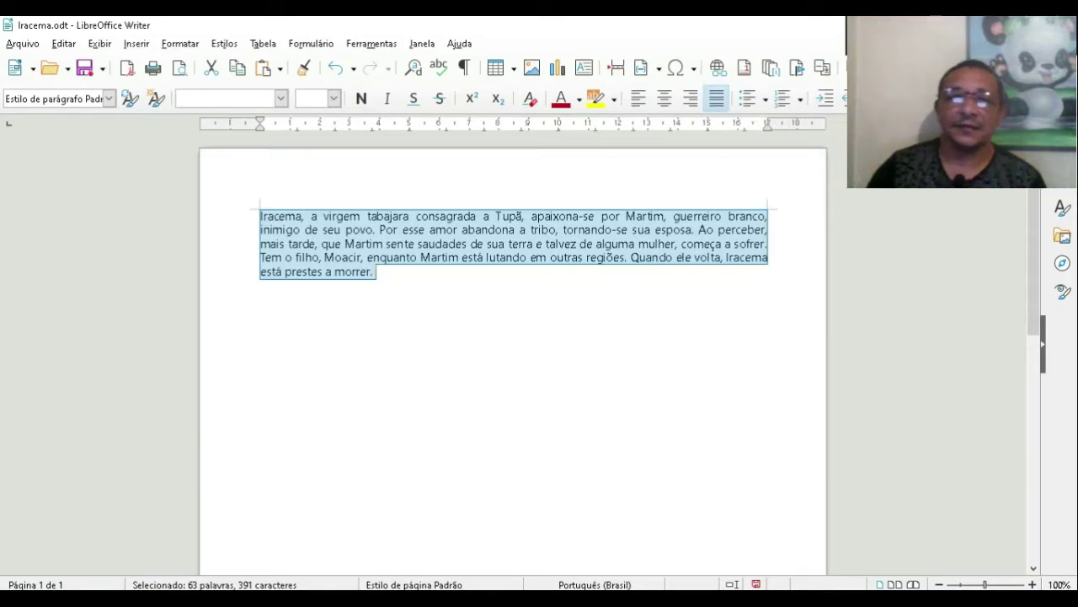
left_click(376, 271)
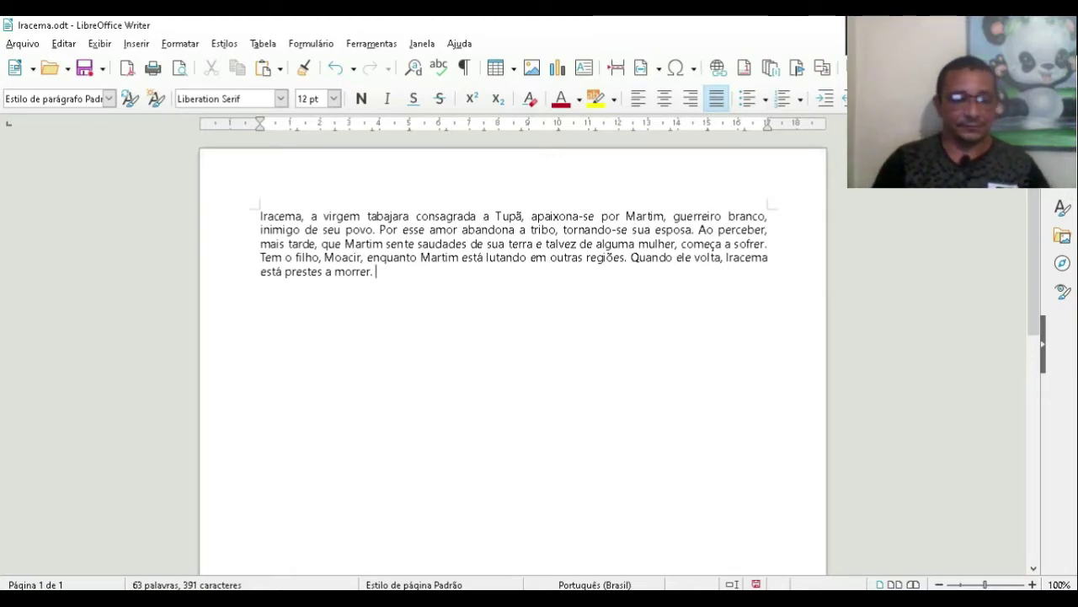
type("prestes a mo")
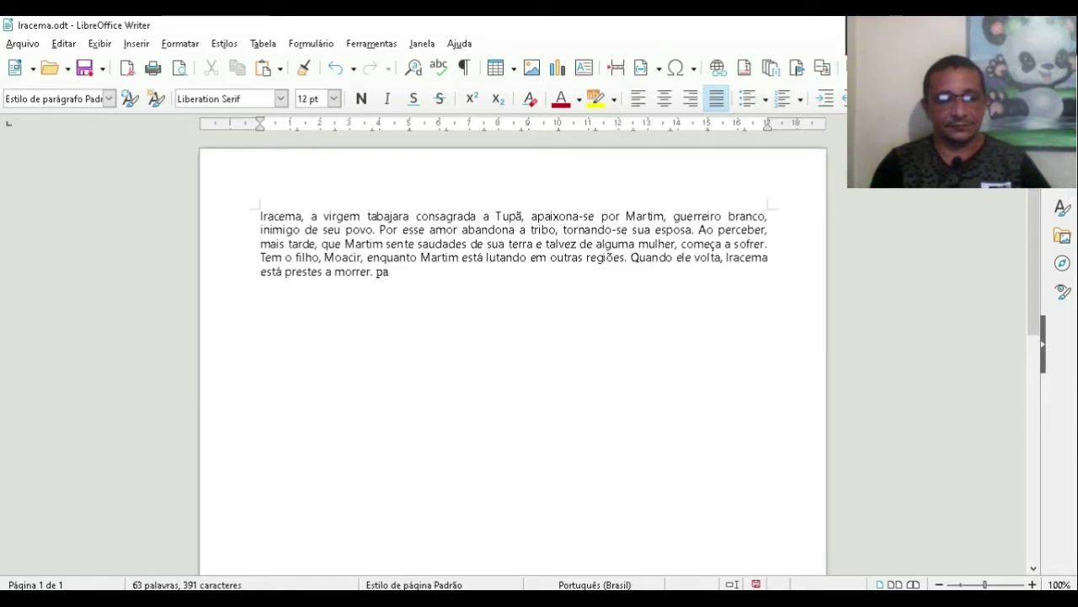
type("rrer. Para que serve ")
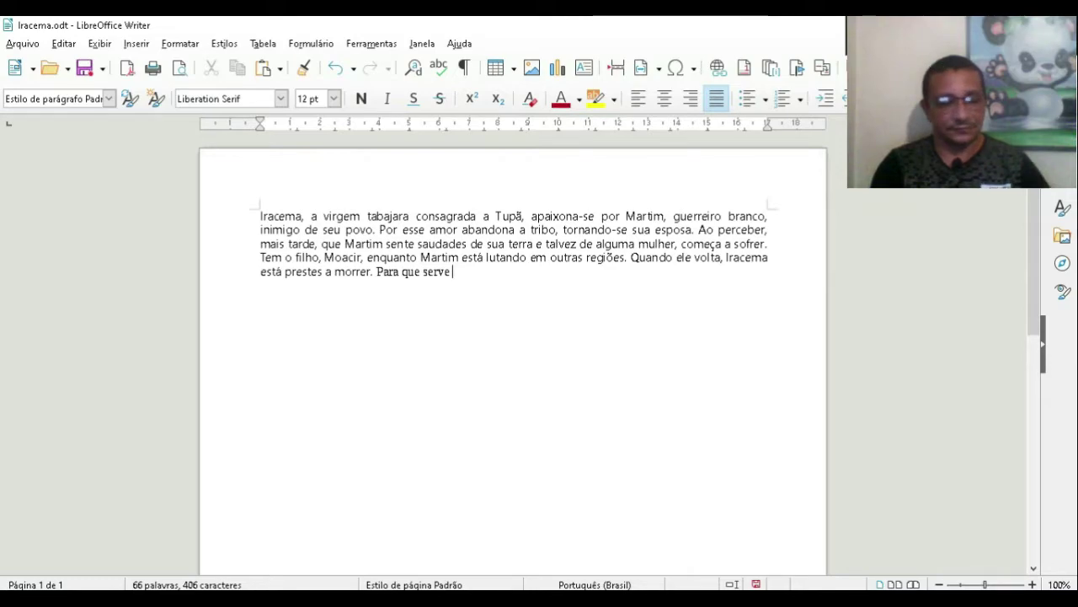
type("o cu")
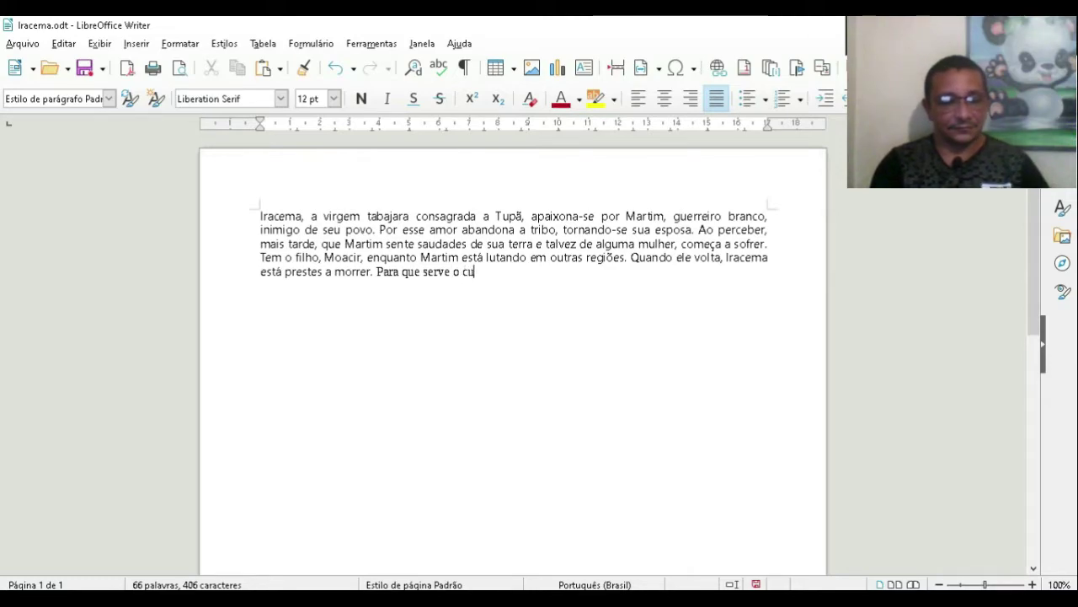
type("rso de")
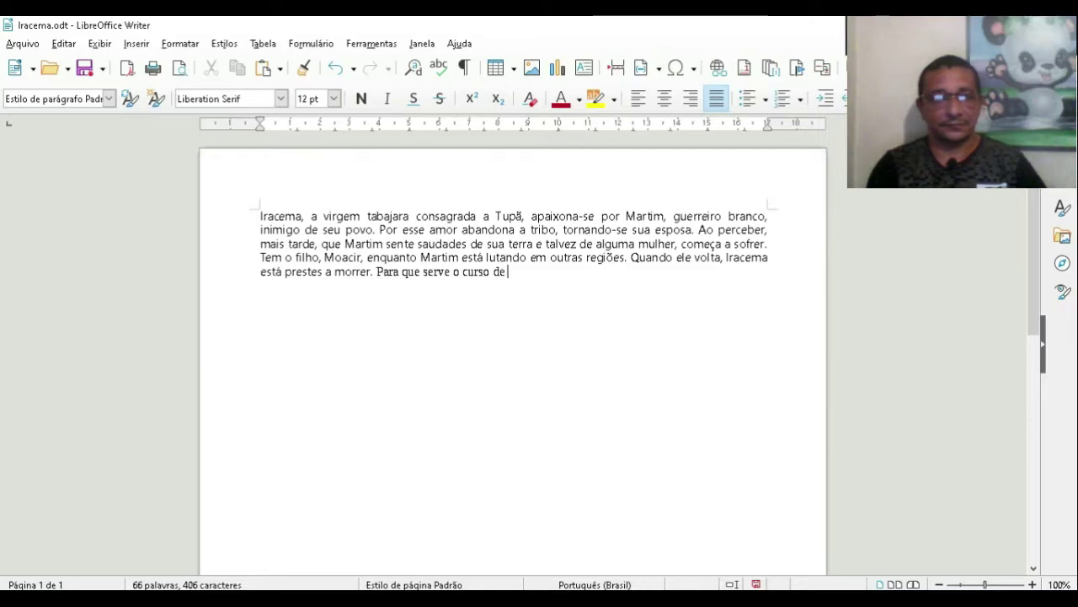
type(" mec")
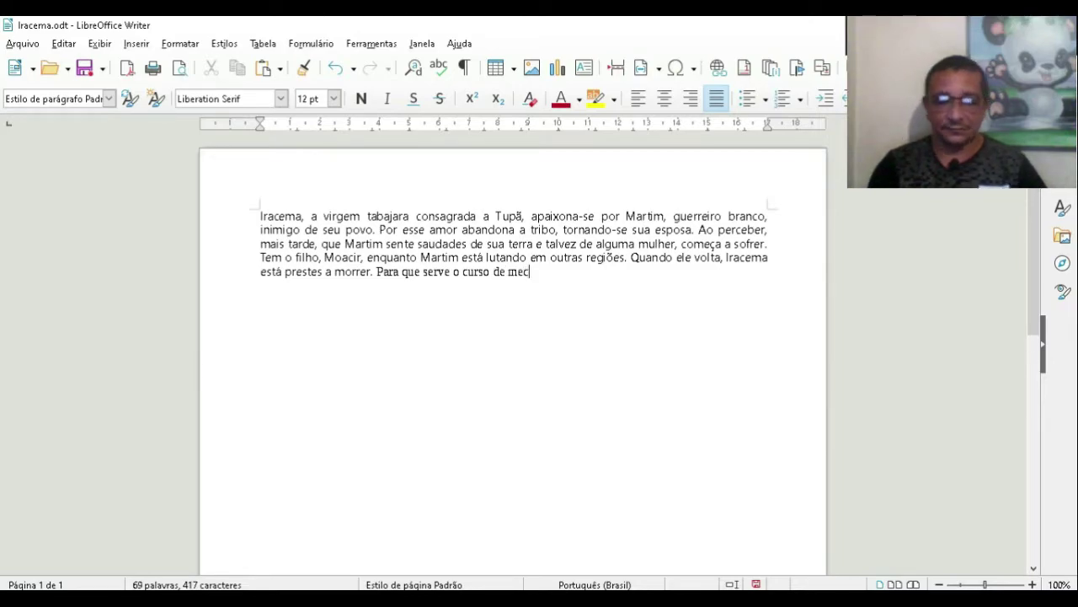
type("ânica")
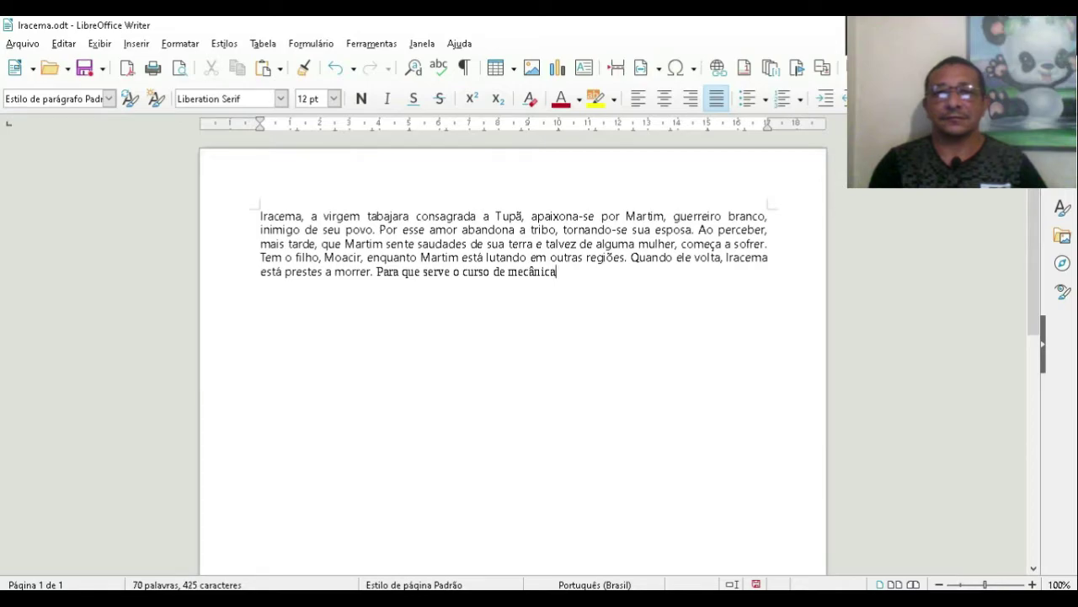
type("?")
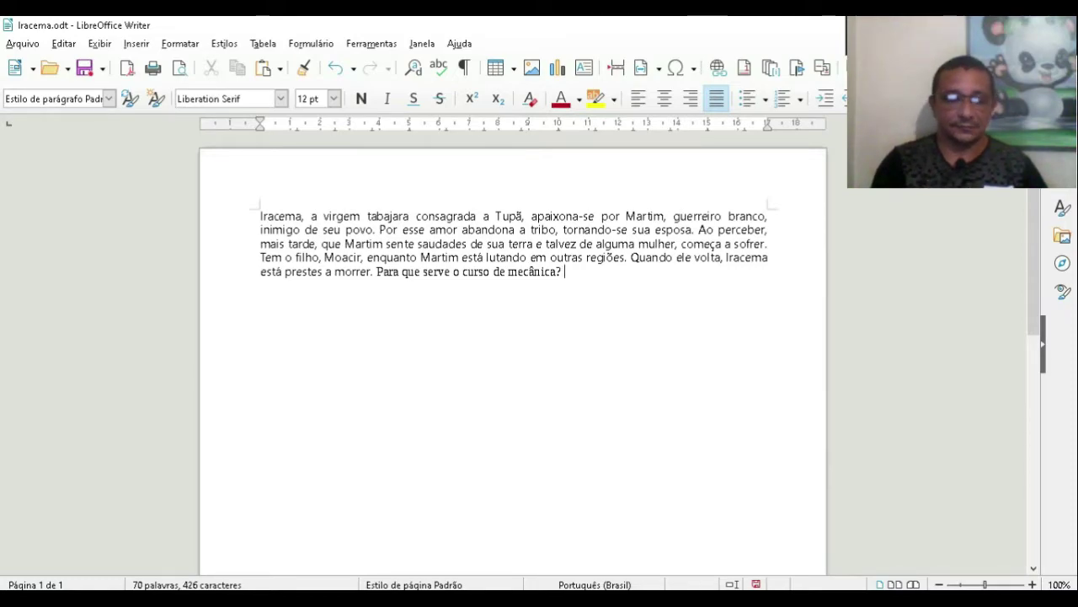
type("so de mecânica?")
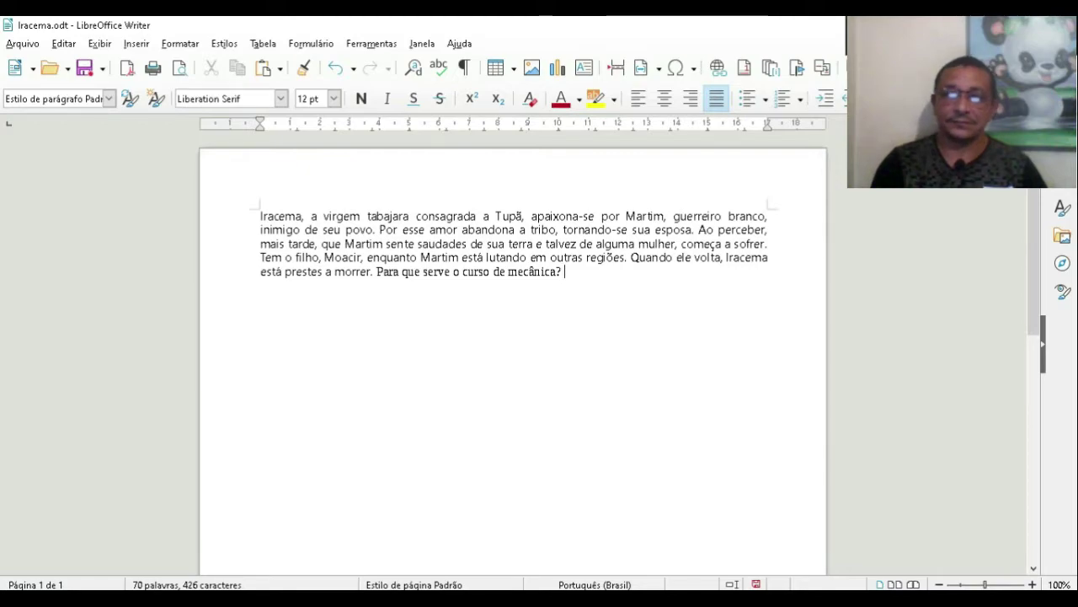
Continue the paragraph with "Serve para aprimorar os conhecimentos e sua qualificação"
type(" Serve para")
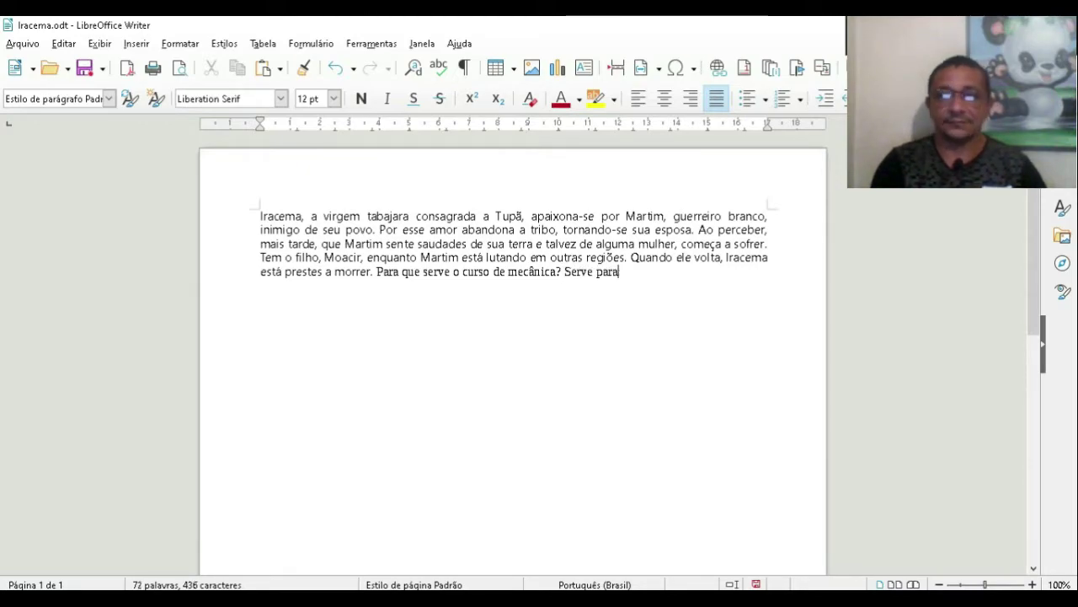
type(" a")
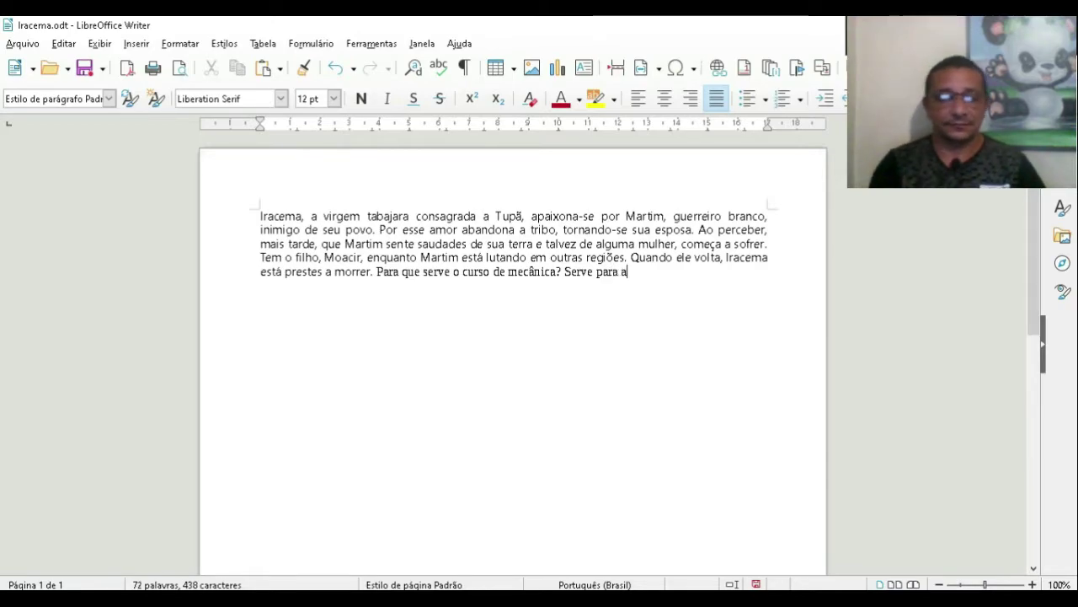
type("primora")
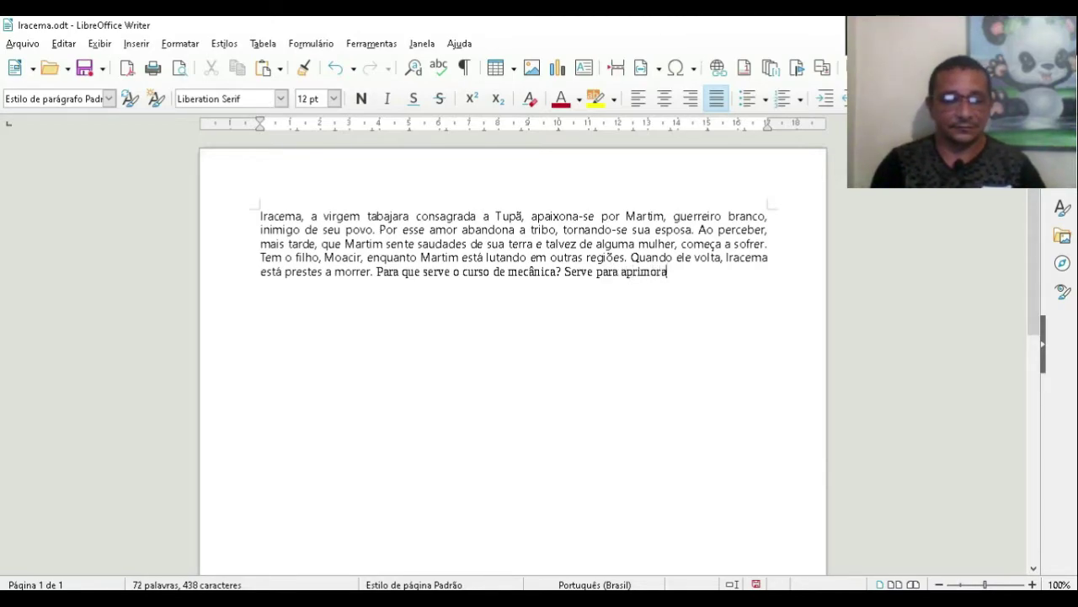
type("r")
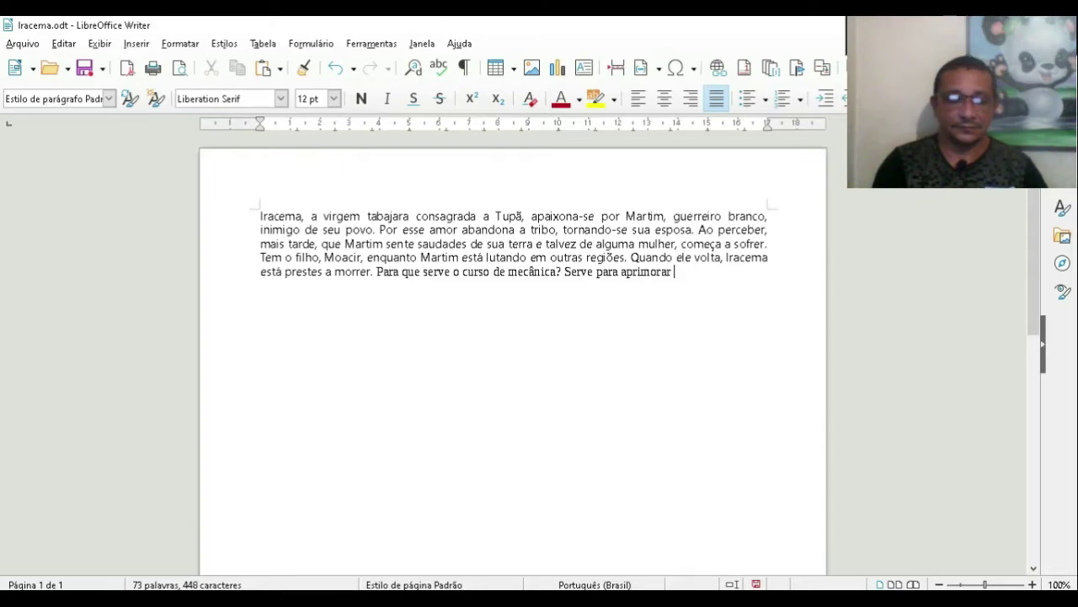
type(" os conhecimentos")
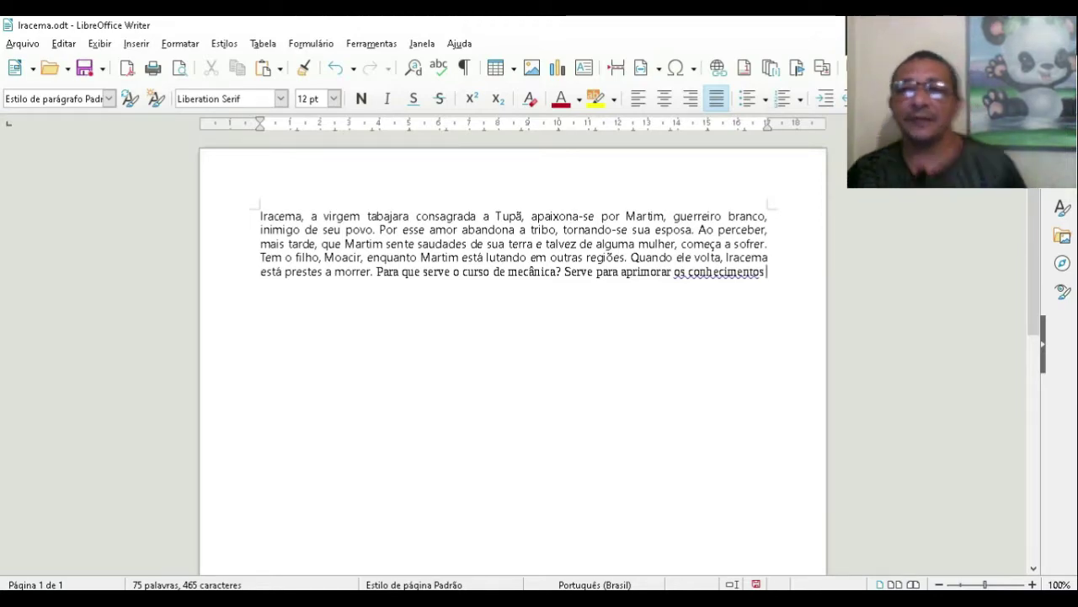
type("e")
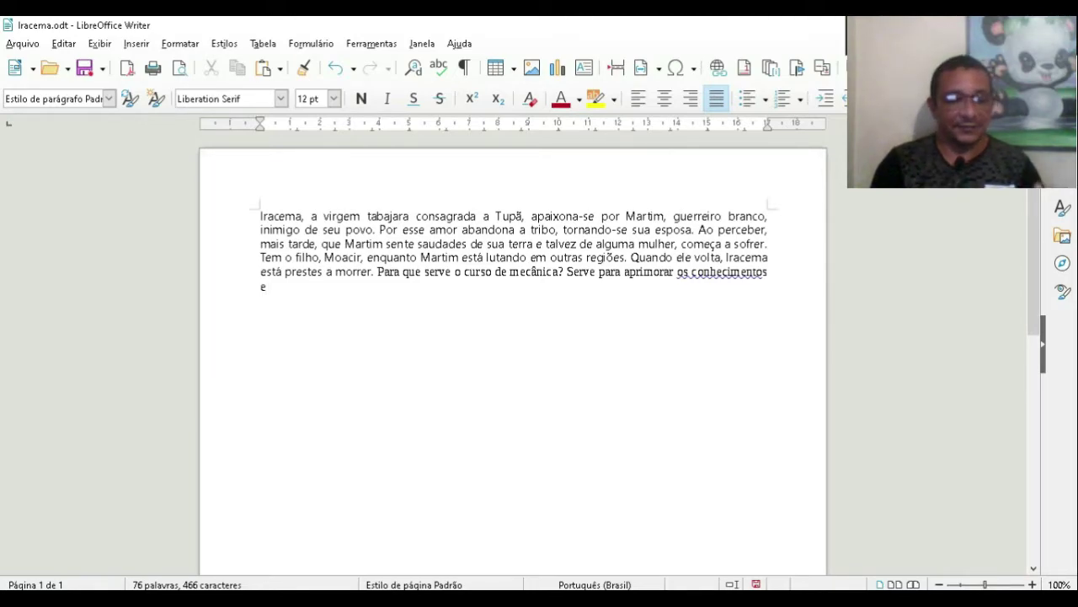
type("sua")
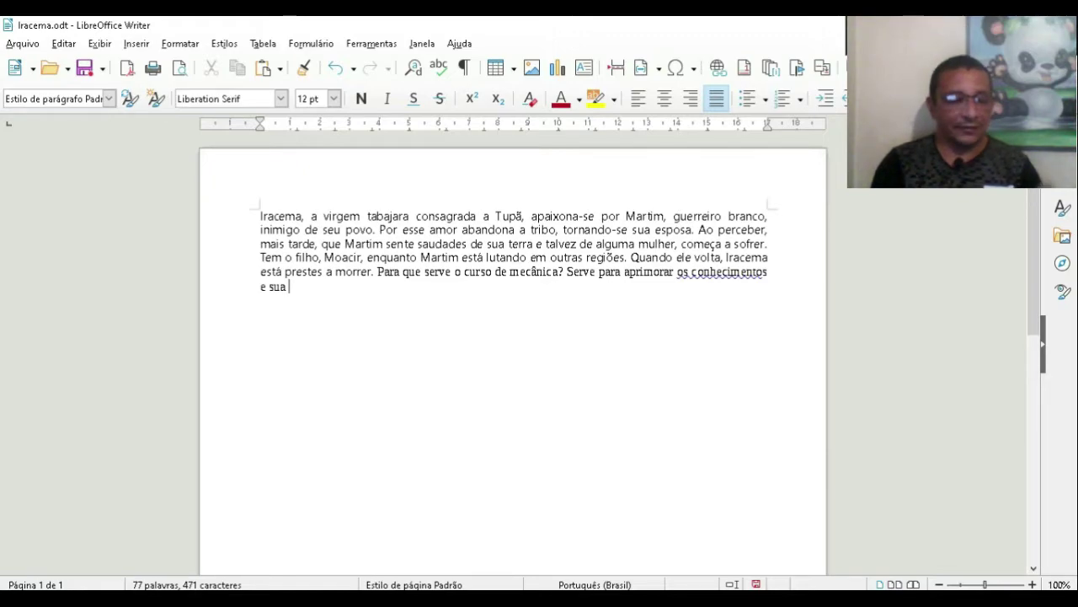
type("qualificação")
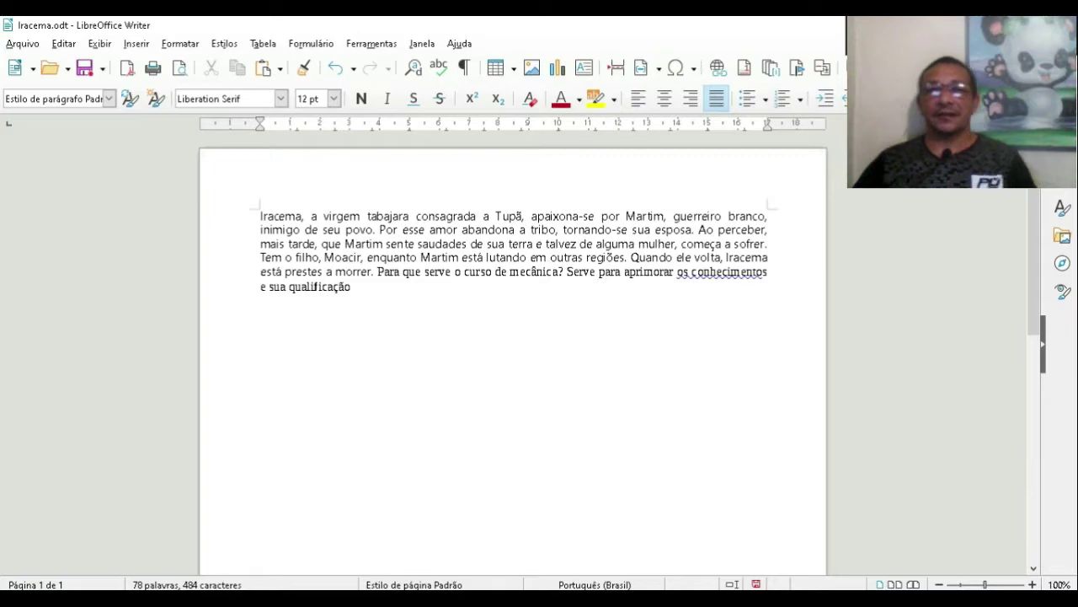
Select the last sentence backwards word by word from the end of the text, and clear the selection
key("ctrl+shift+Left")
key("ctrl+shift+Left")
key("ctrl+shift+Left")
key("ctrl+shift+Left")
key("ctrl+shift+Left")
key("ctrl+shift+Left")
key("ctrl+shift+Left")
key("ctrl+shift+Left")
key("ctrl+End")
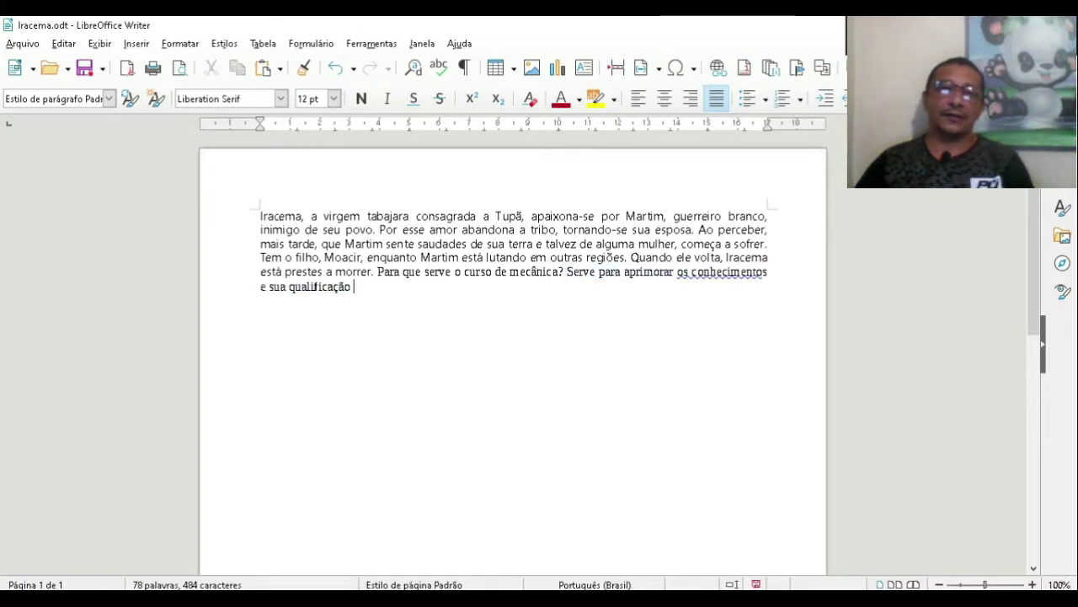
Centre-align the entire text and clear the selection
key("ctrl+a")
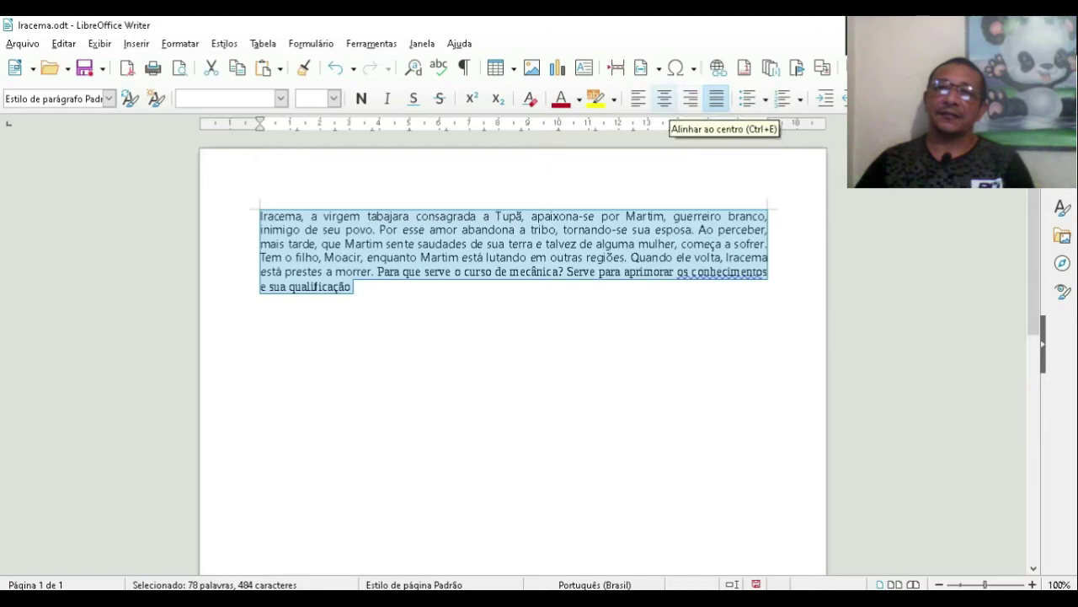
left_click(665, 98)
key("Right")
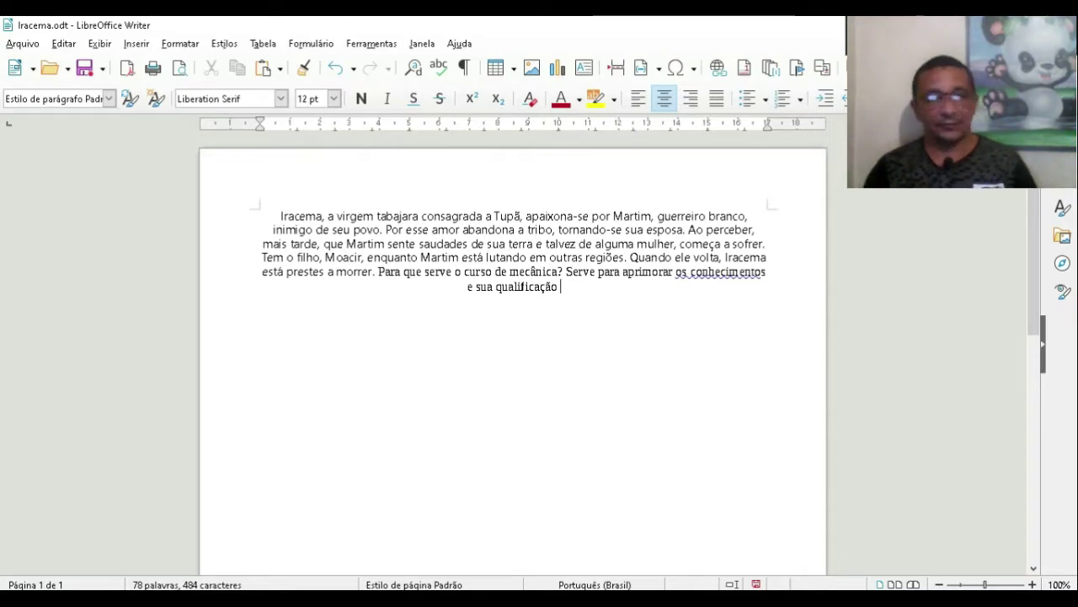
Practise selecting the entire text, the word "sente" and its whole sentence, clearing the selection each time
key("ctrl+a")
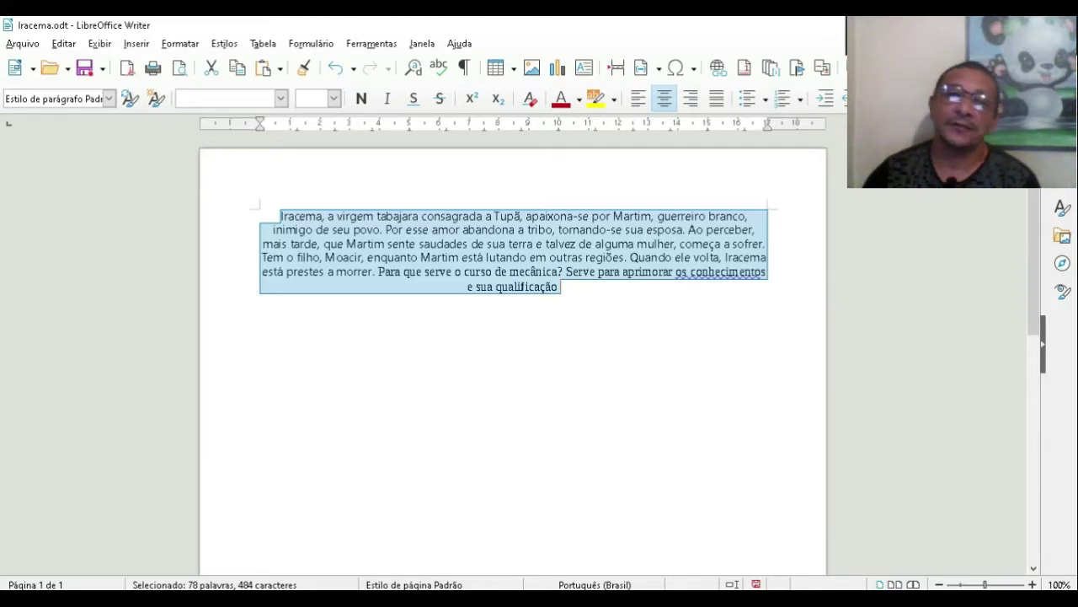
left_click(559, 286)
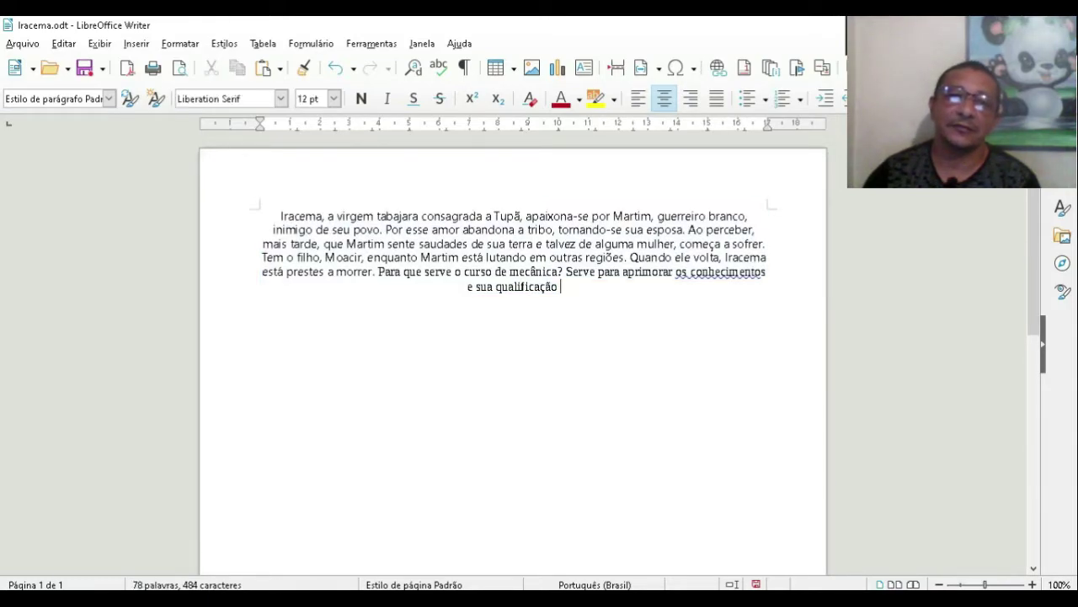
double_click(401, 244)
left_click(401, 244)
double_click(401, 244)
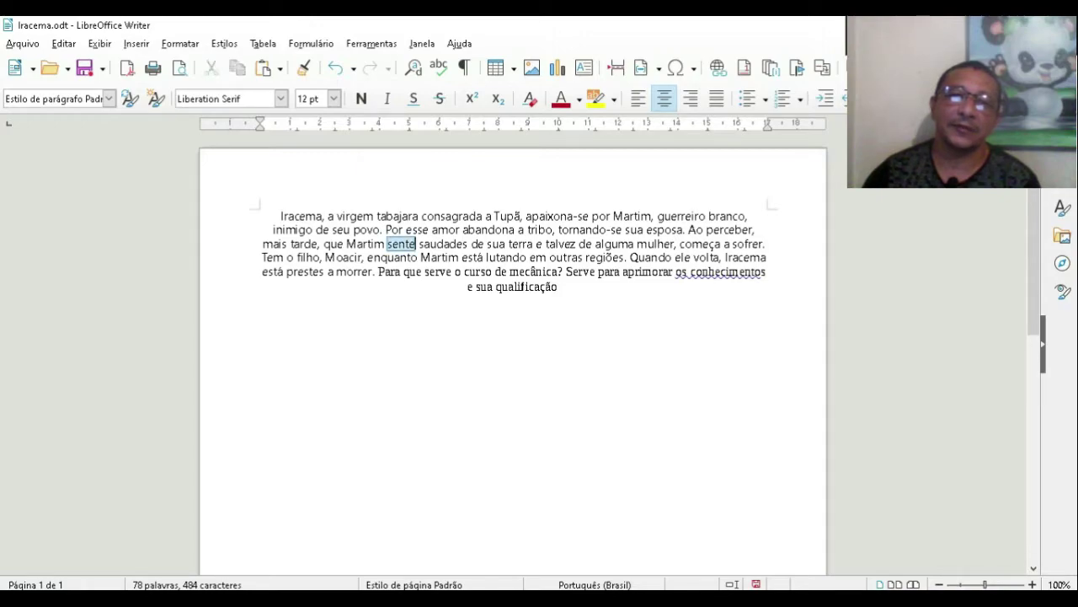
triple_click(401, 244)
left_click(560, 287)
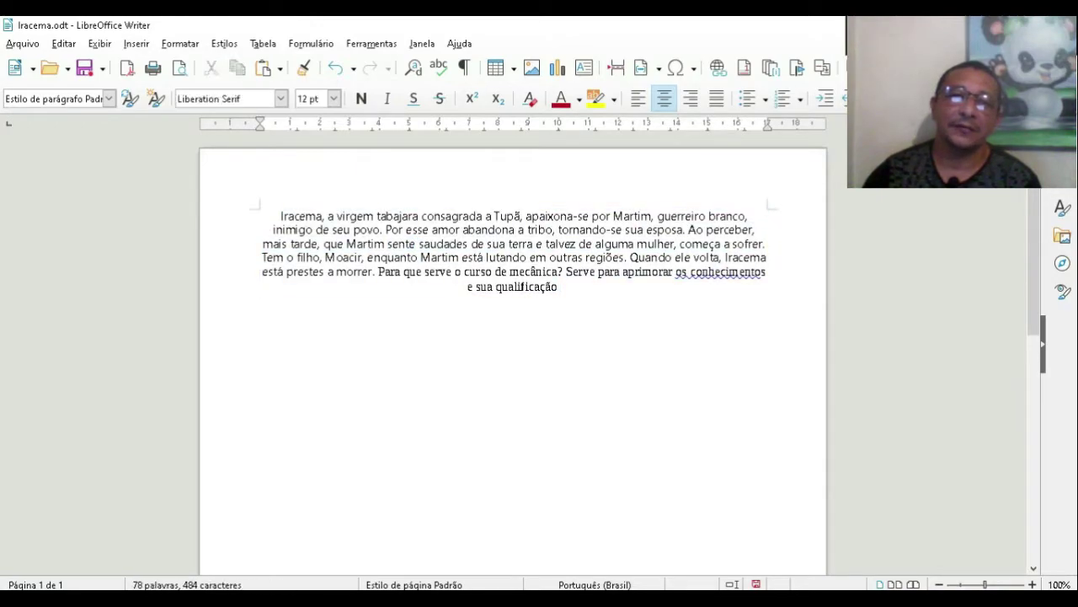
Select the text from "Iracema" through "qualificação", set it to justified alignment, and clear the selection
left_click_drag(281, 216, 343, 216)
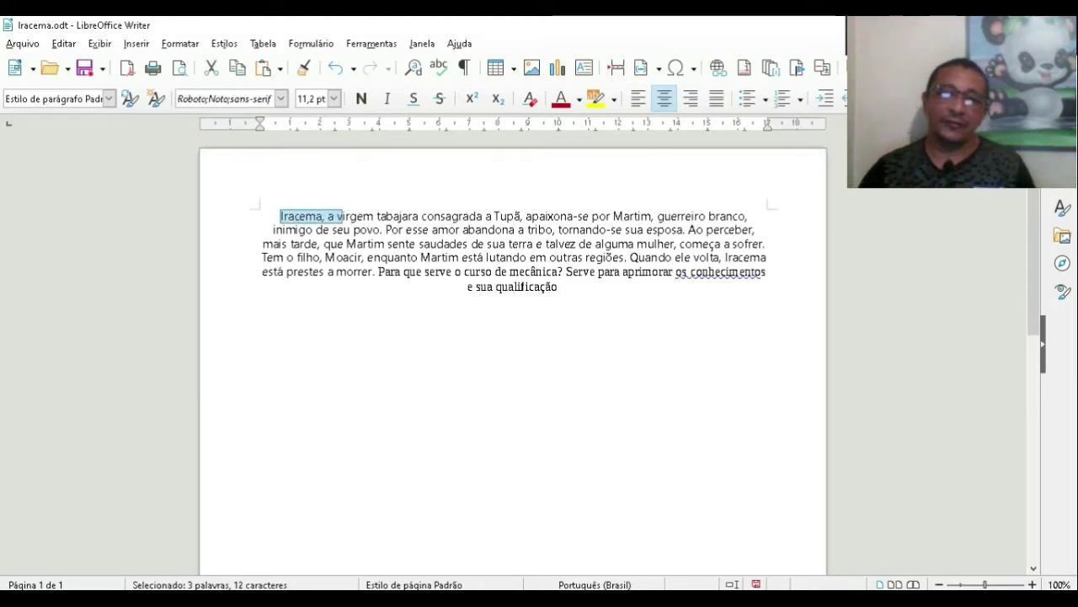
left_click_drag(338, 216, 561, 286)
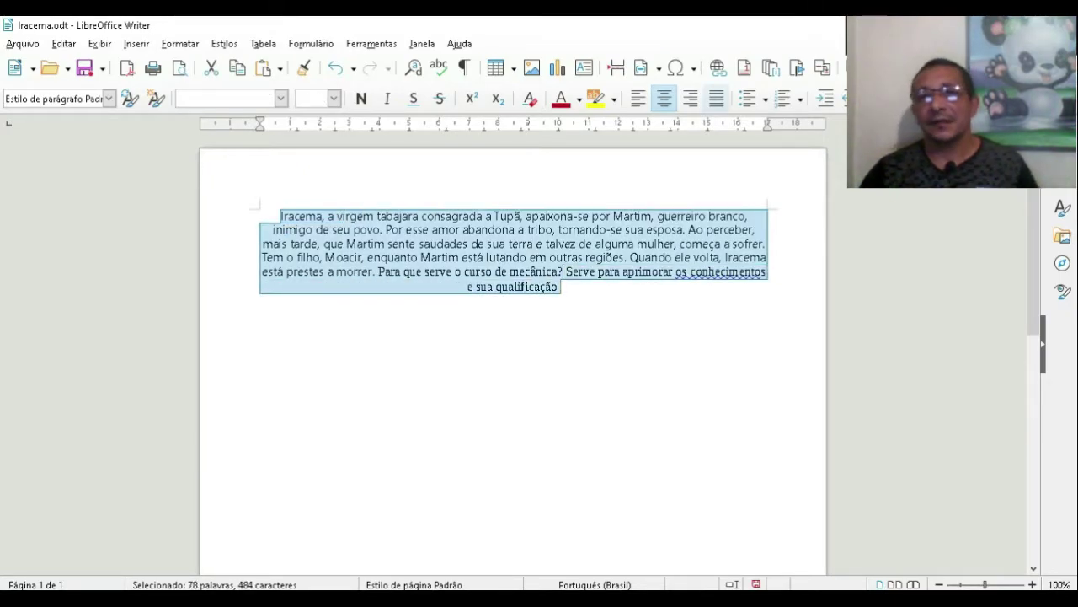
left_click(715, 99)
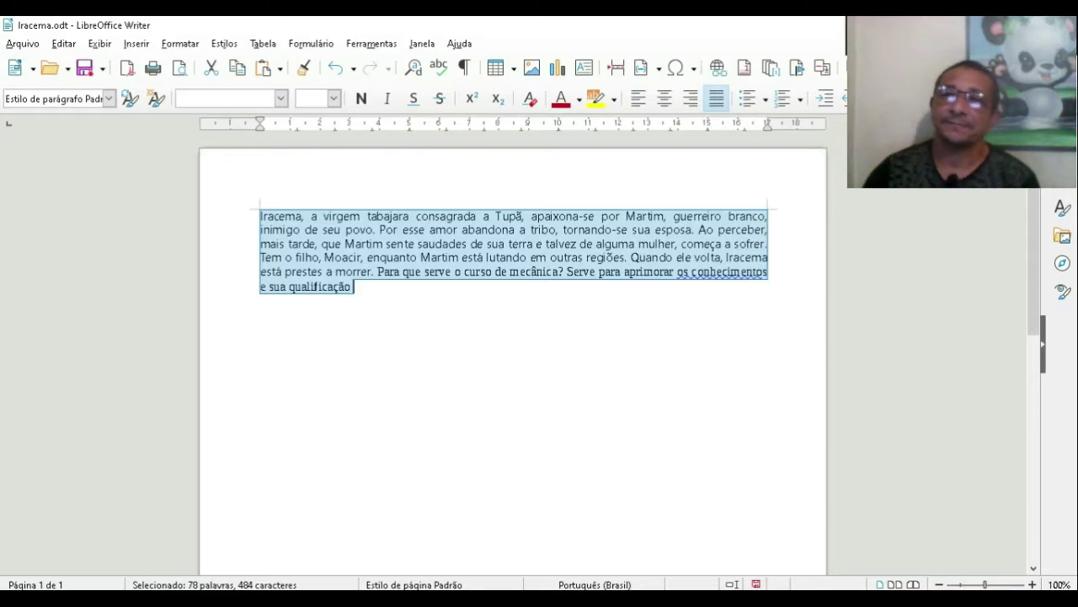
left_click(694, 304)
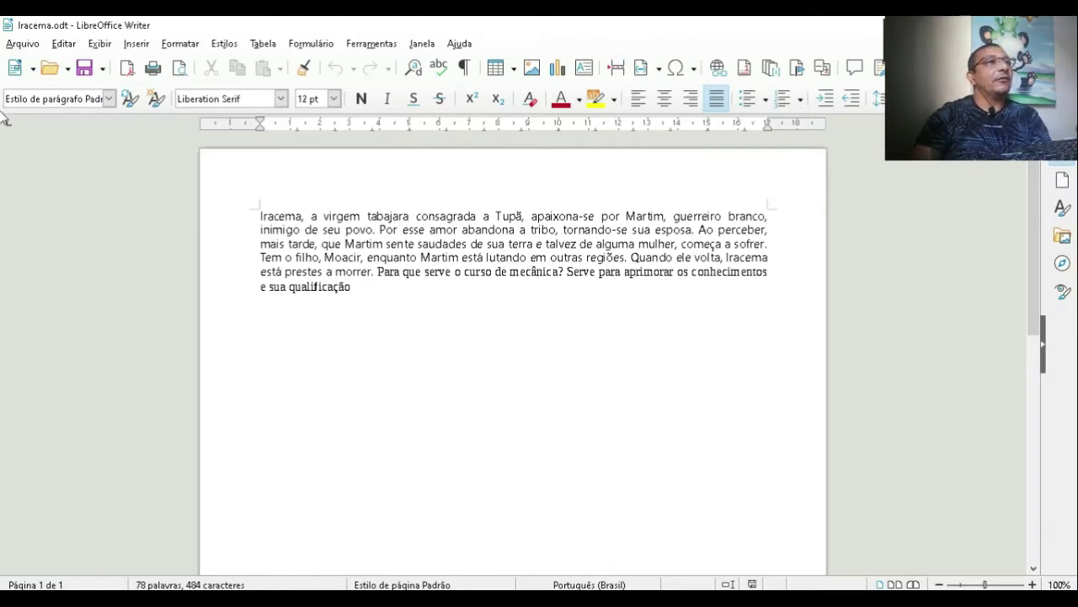
Show the simple text search bar and close it without searching
left_click(414, 69)
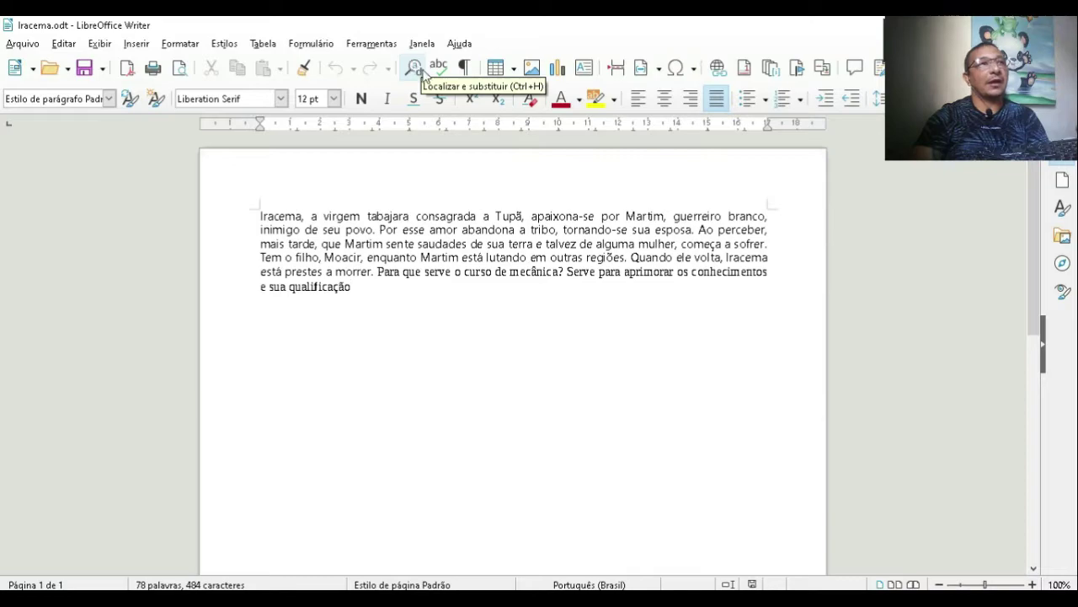
left_click(63, 44)
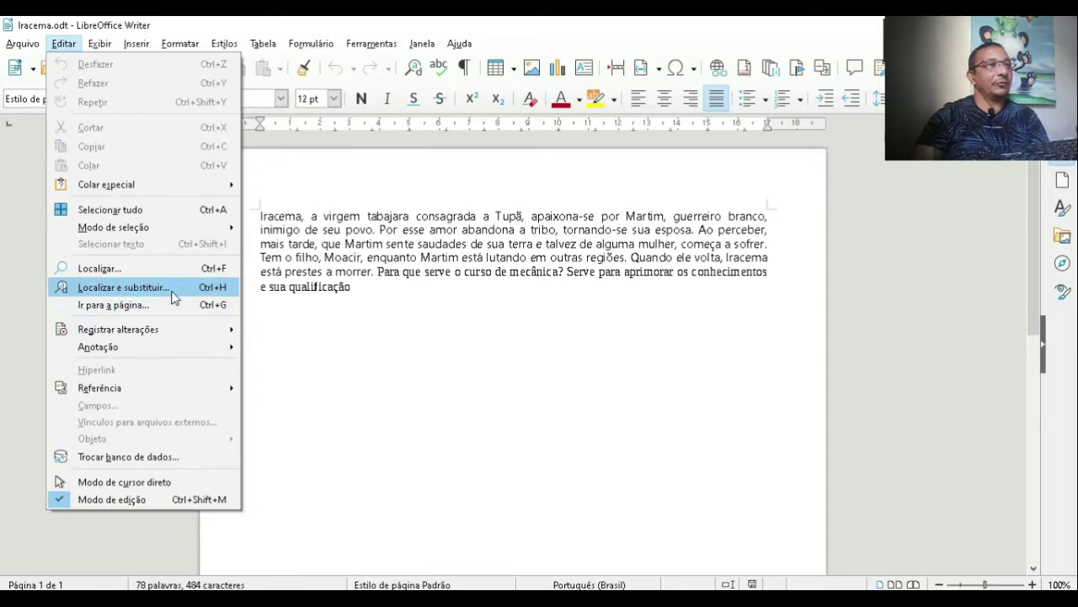
left_click(131, 271)
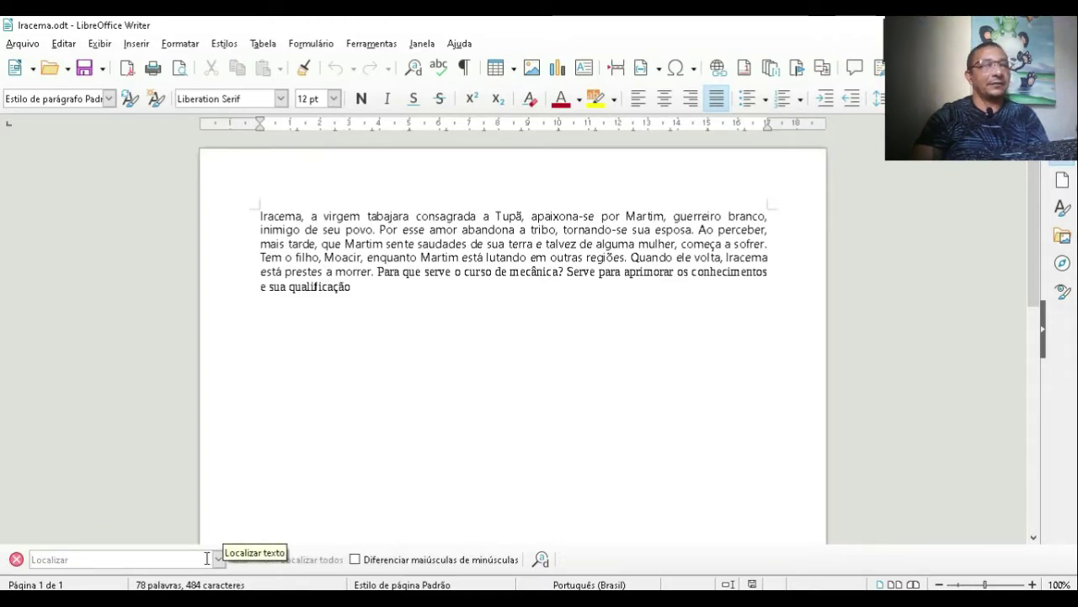
left_click(16, 560)
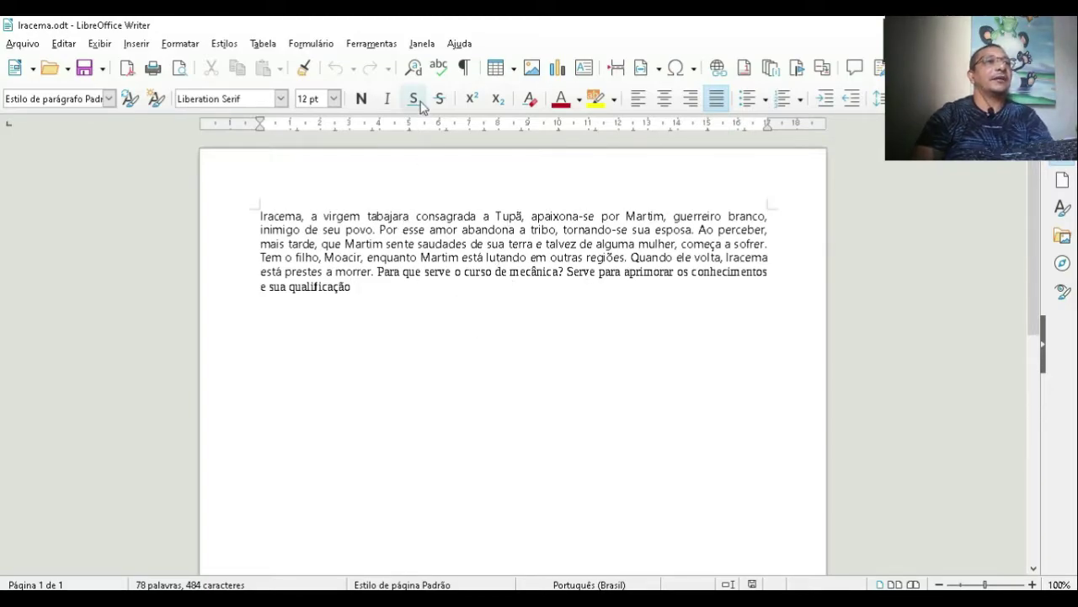
Find all occurrences of "iracema" with Find and Replace, keeping the text visible, and close the dialog
left_click(414, 69)
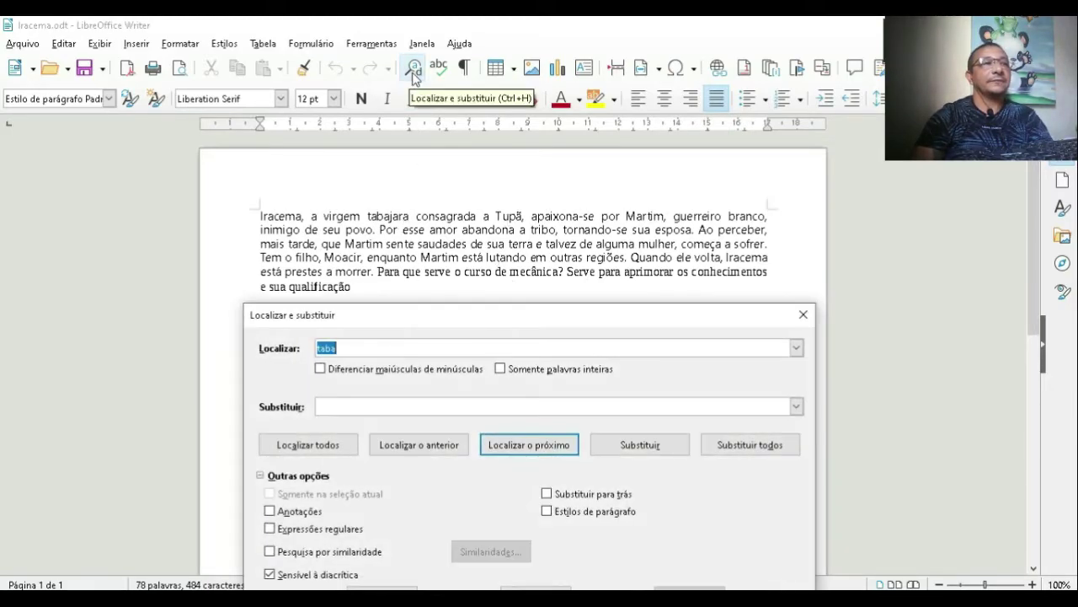
left_click_drag(589, 316, 822, 316)
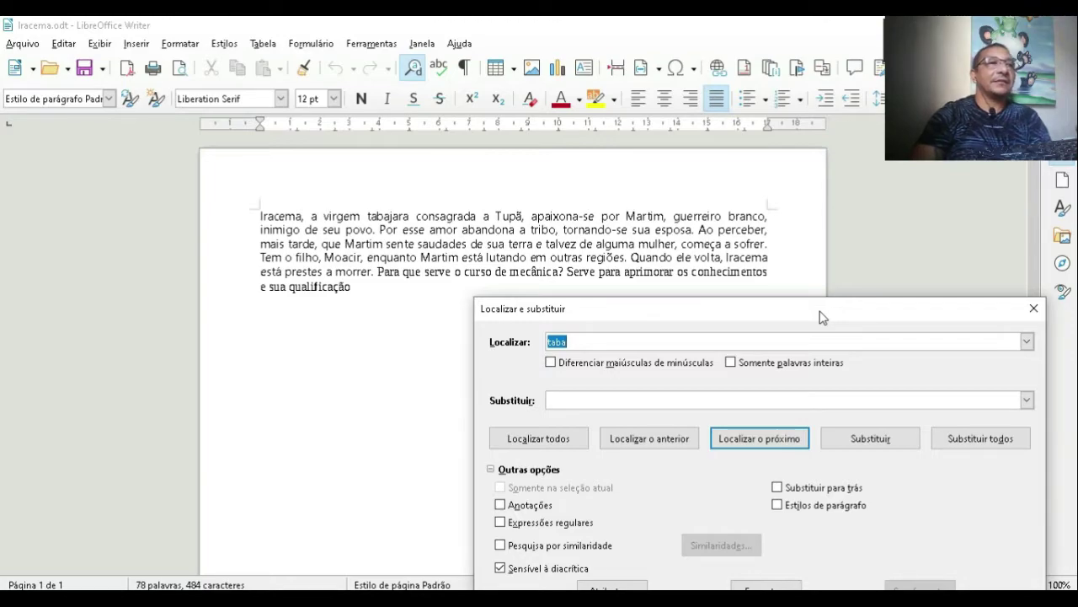
key("BackSpace")
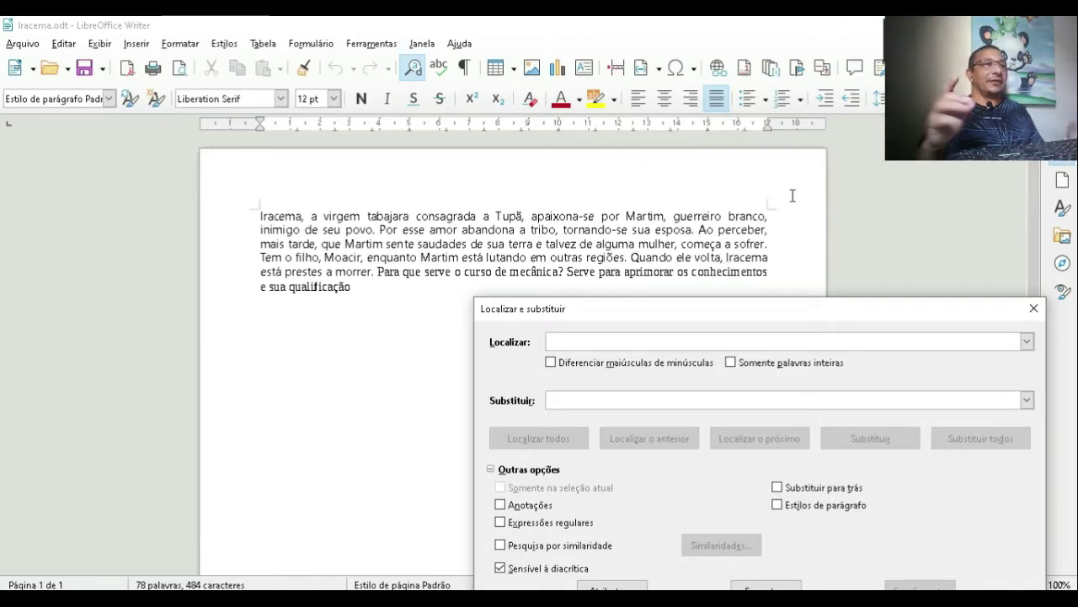
type("ira")
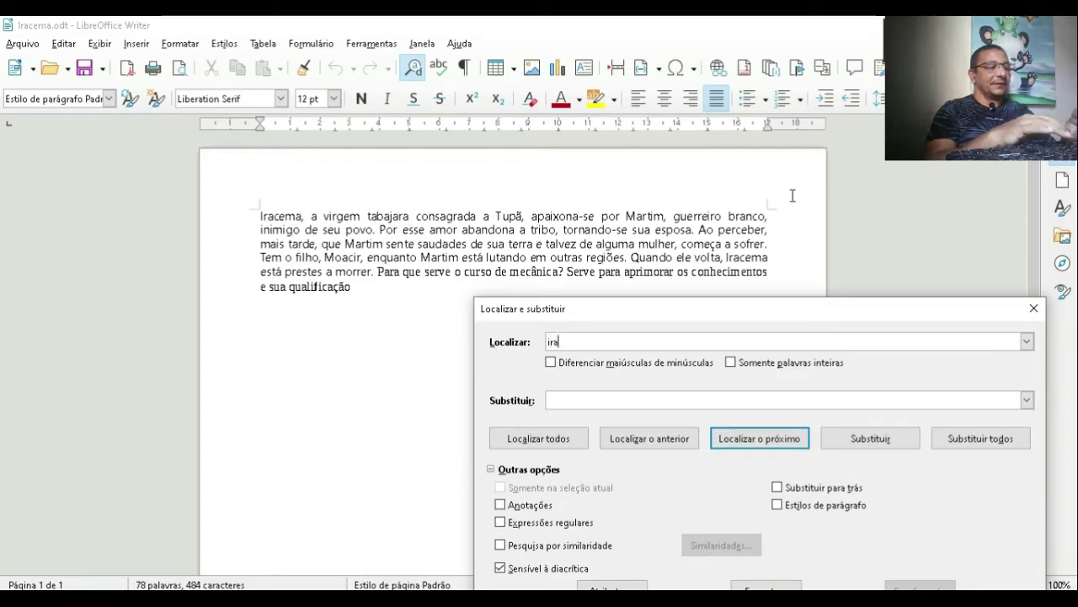
type("cema")
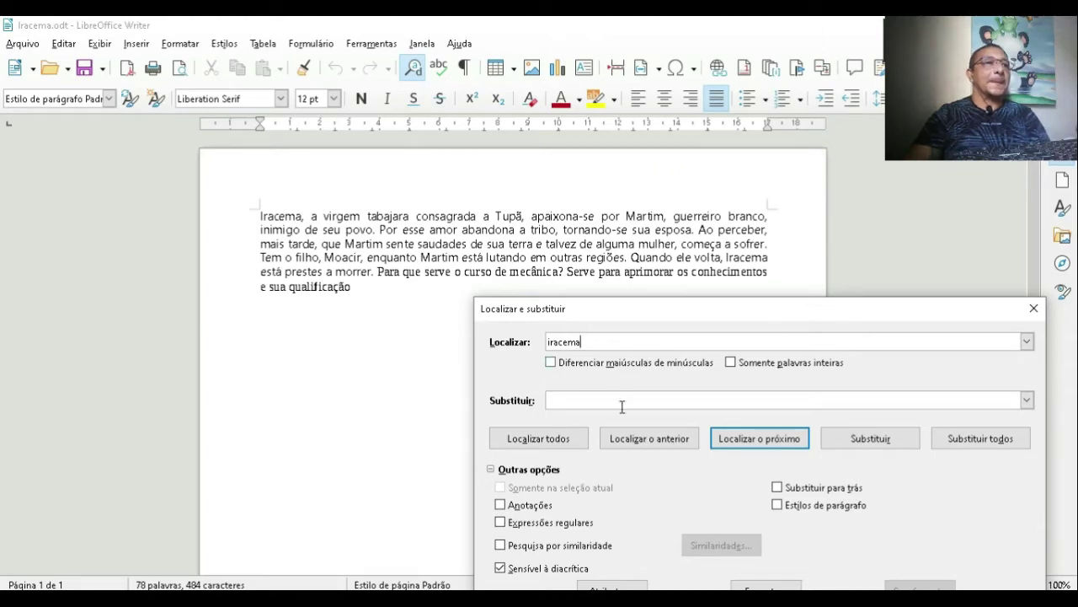
left_click(538, 439)
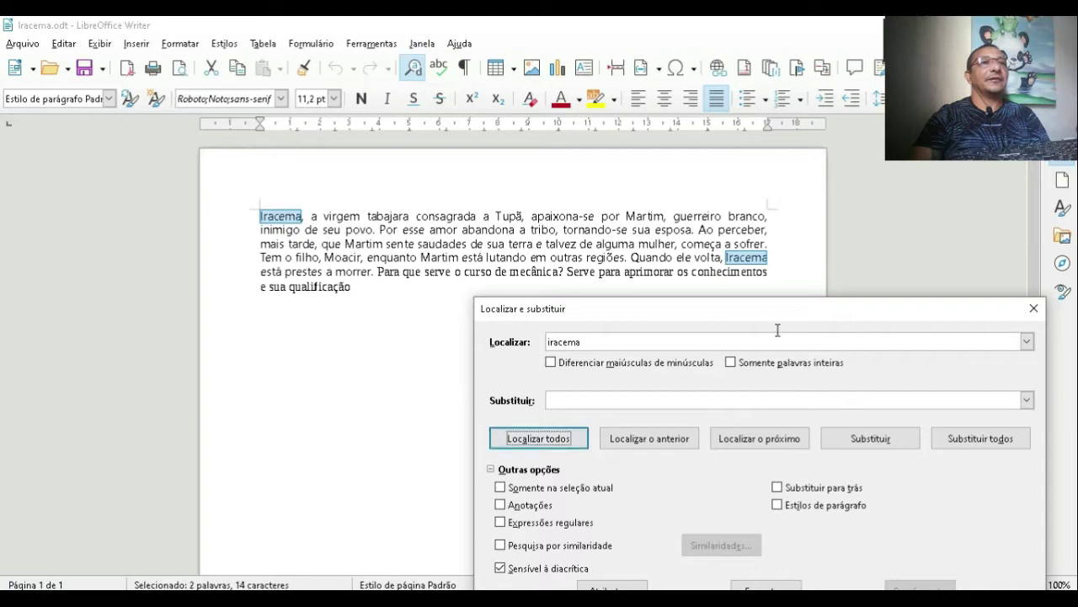
left_click_drag(797, 311, 646, 418)
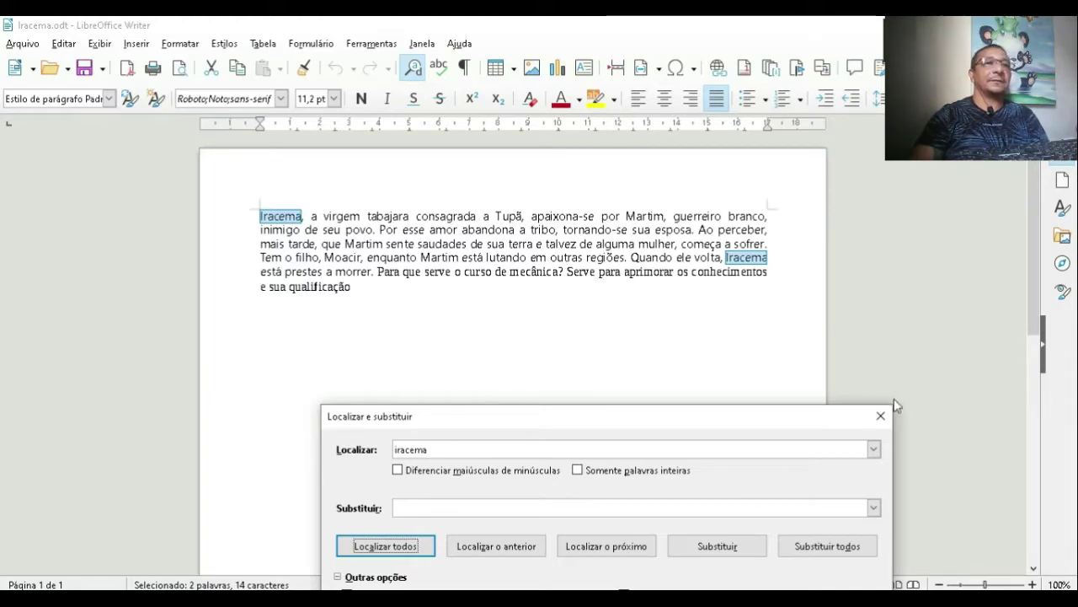
left_click(881, 417)
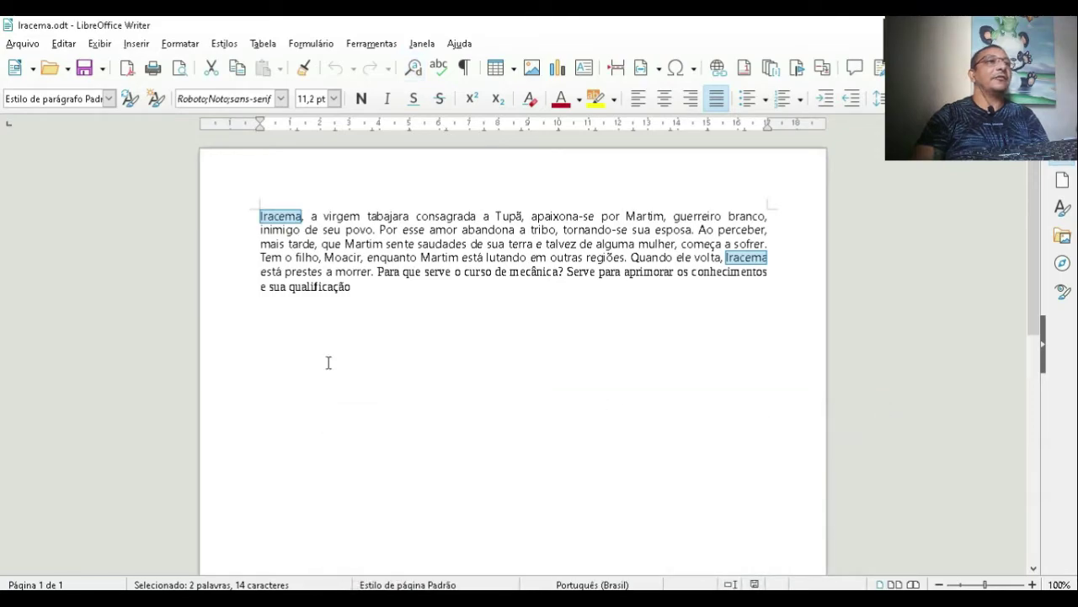
Rewrite the second "Iracema", before "está prestes a morrer", in capitals as "IRACEMA"
left_click(770, 252)
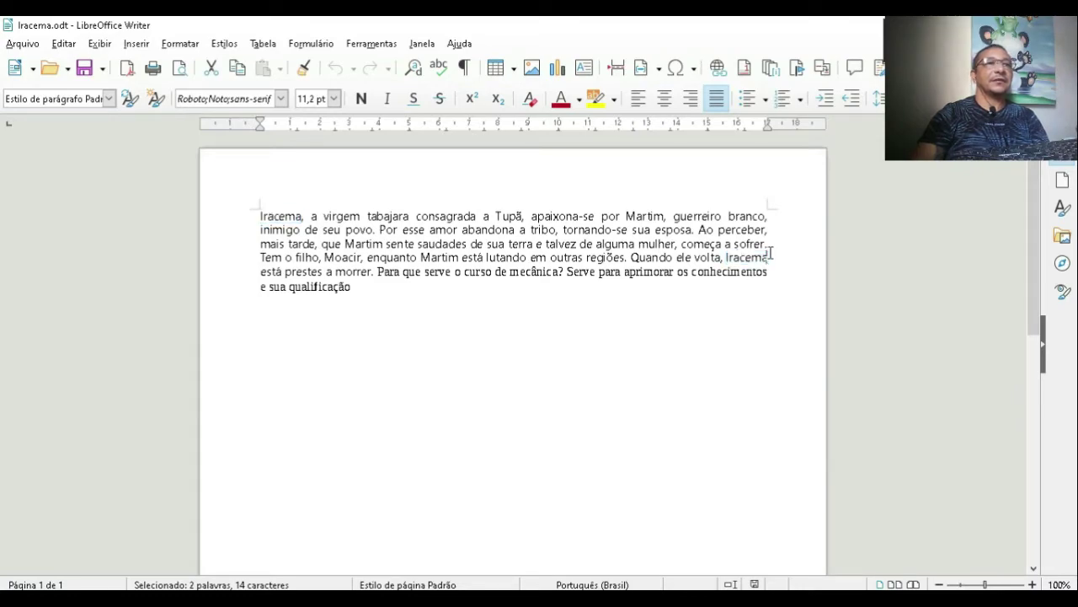
key("BackSpace")
key("BackSpace")
key("BackSpace")
key("BackSpace")
key("BackSpace")
key("BackSpace")
key("BackSpace")
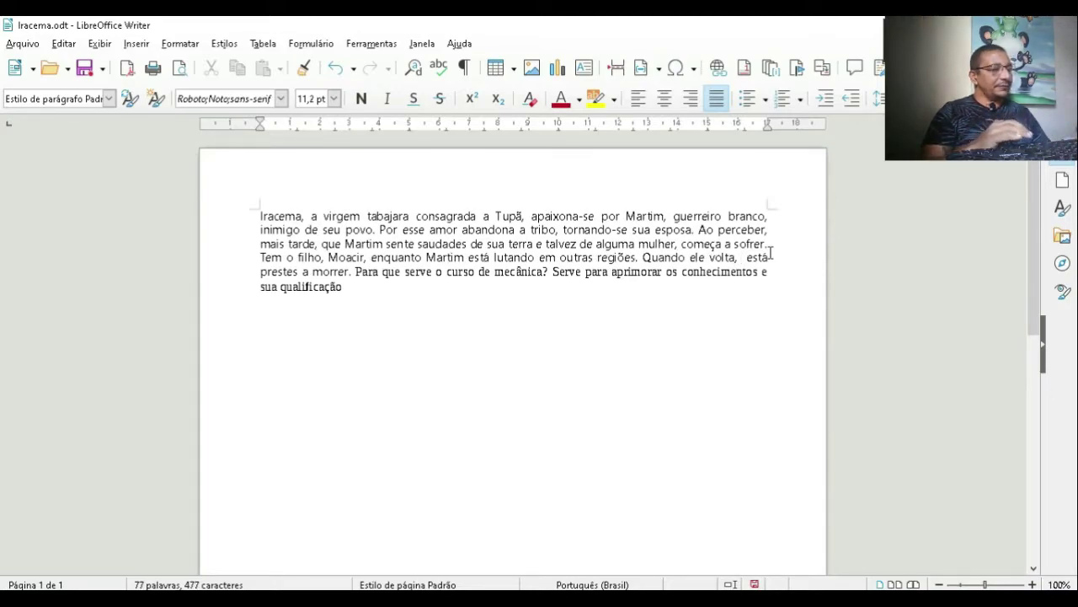
type("IRACEMA está")
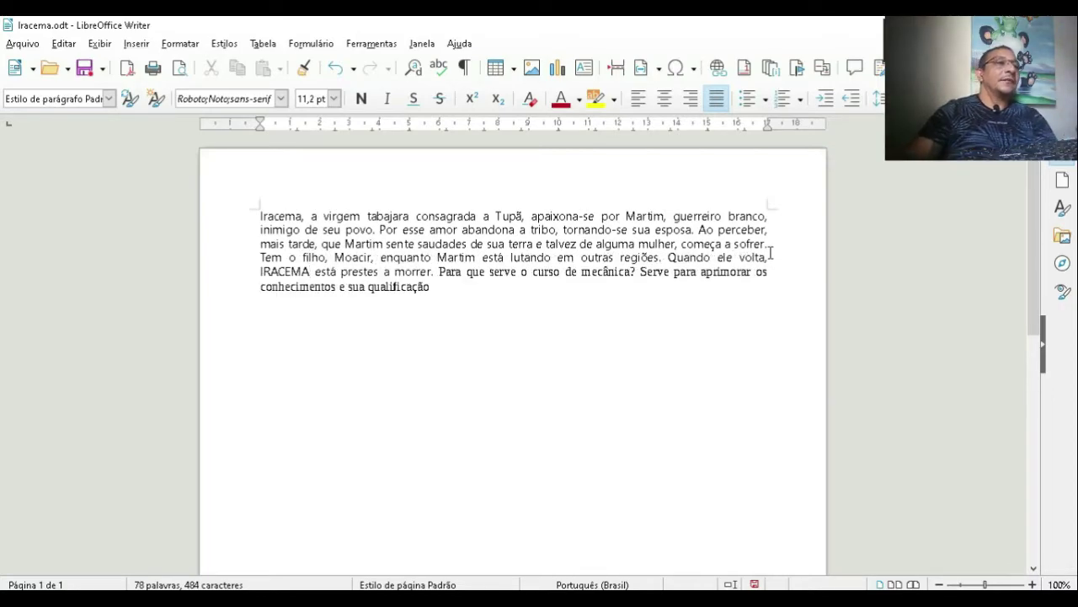
Find all occurrences of "iracema" in Find and Replace, once with case matching enabled and once with it disabled
left_click(414, 71)
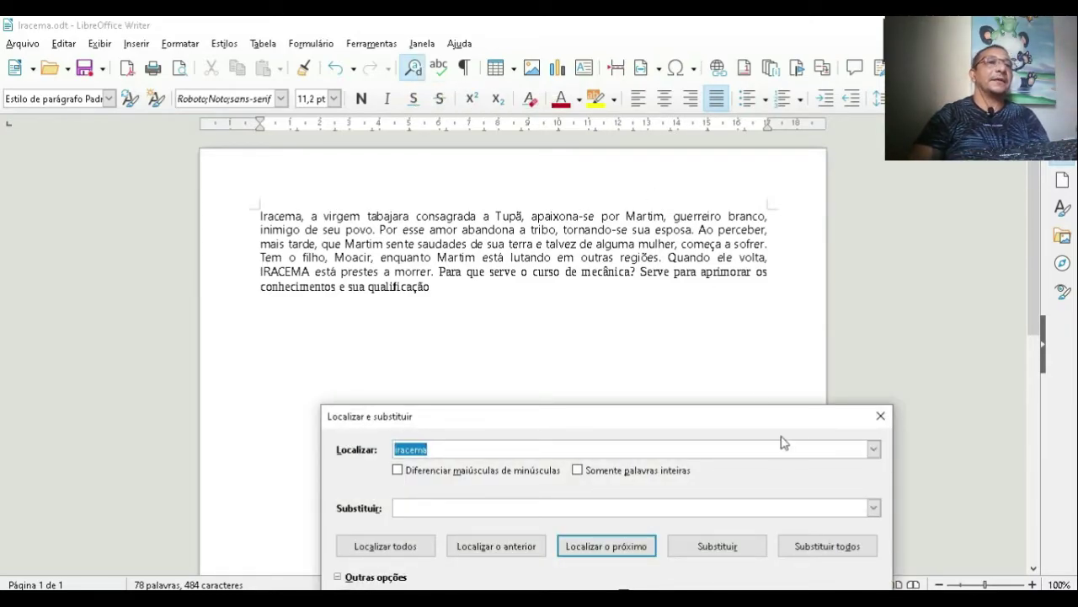
left_click_drag(715, 416, 633, 318)
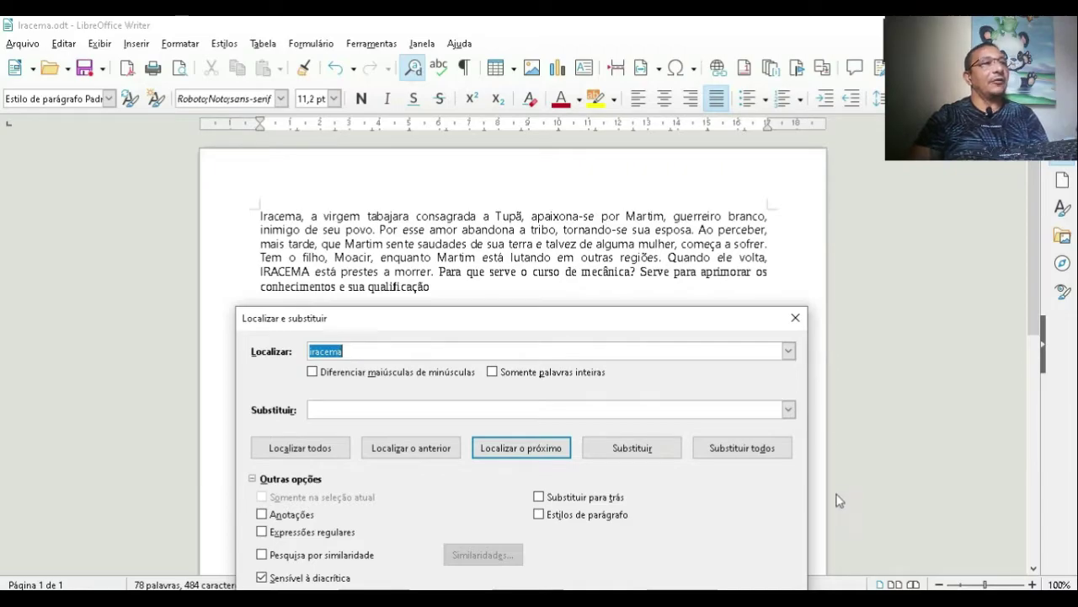
left_click(320, 377)
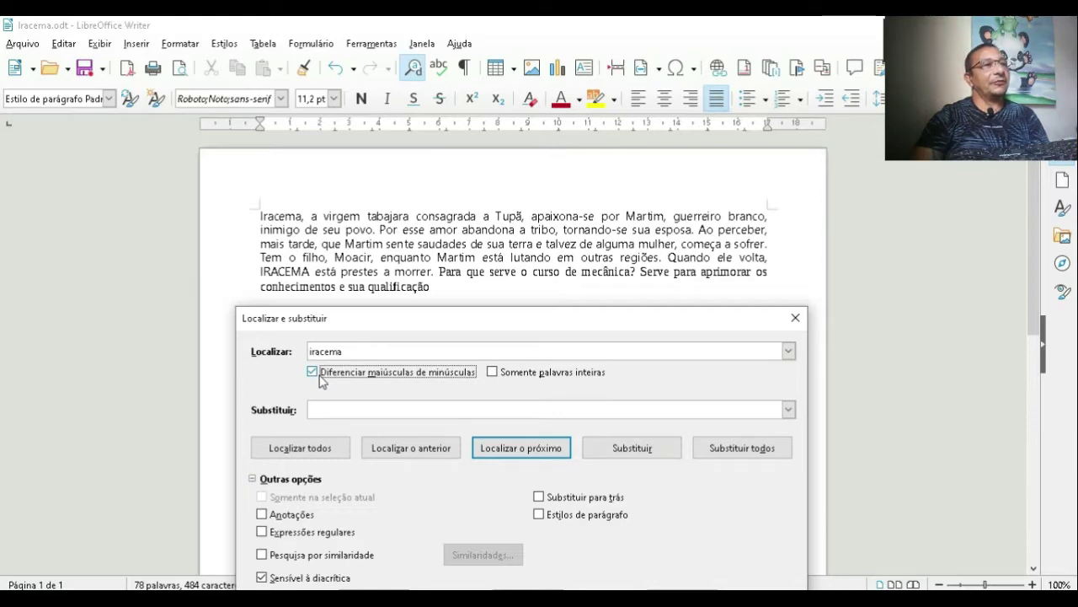
left_click(305, 451)
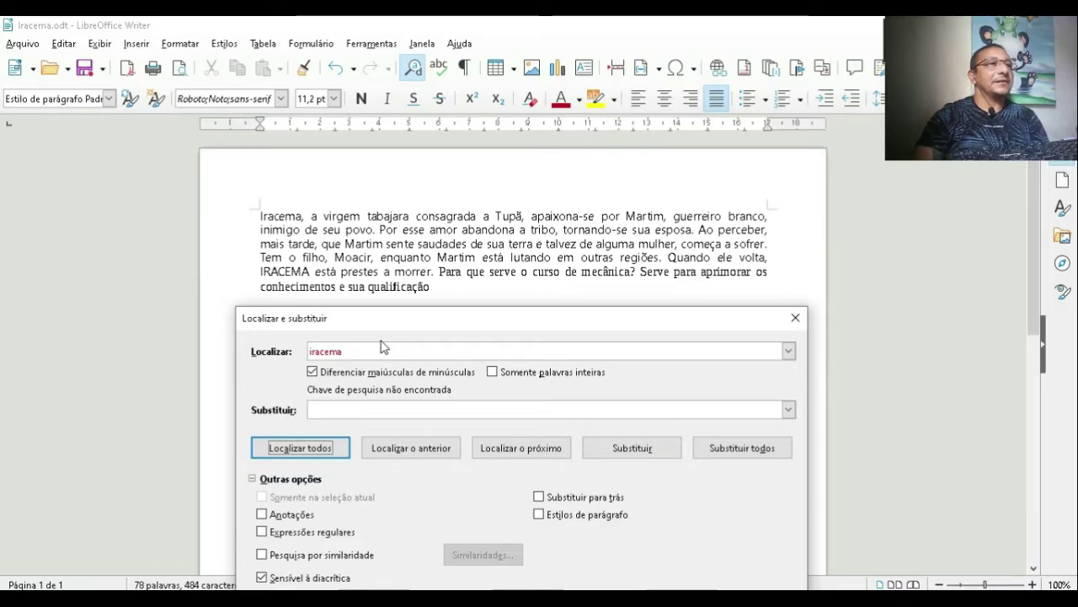
left_click(313, 372)
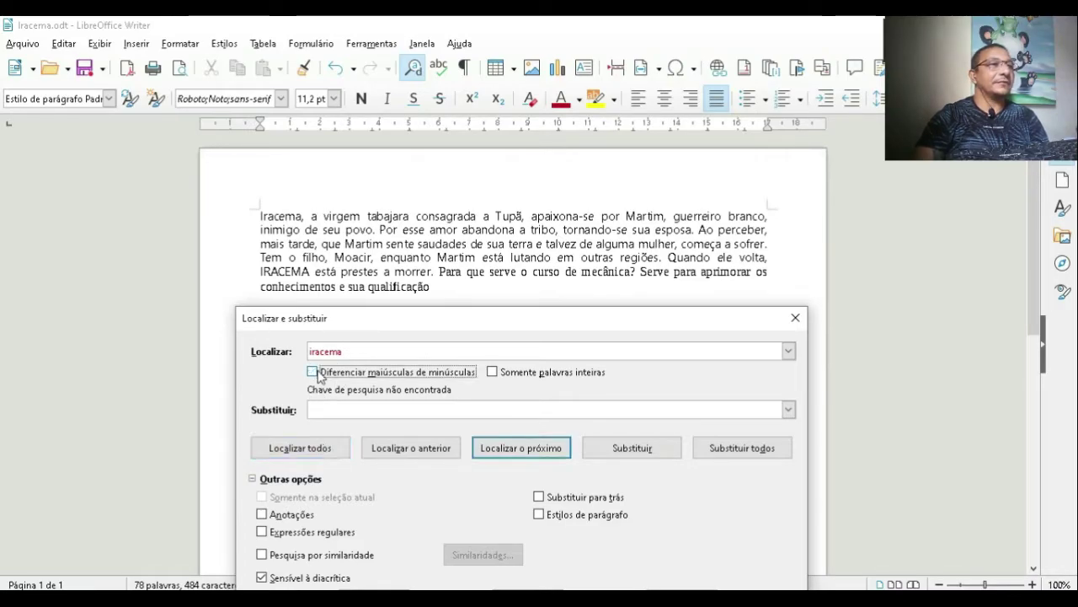
left_click(305, 451)
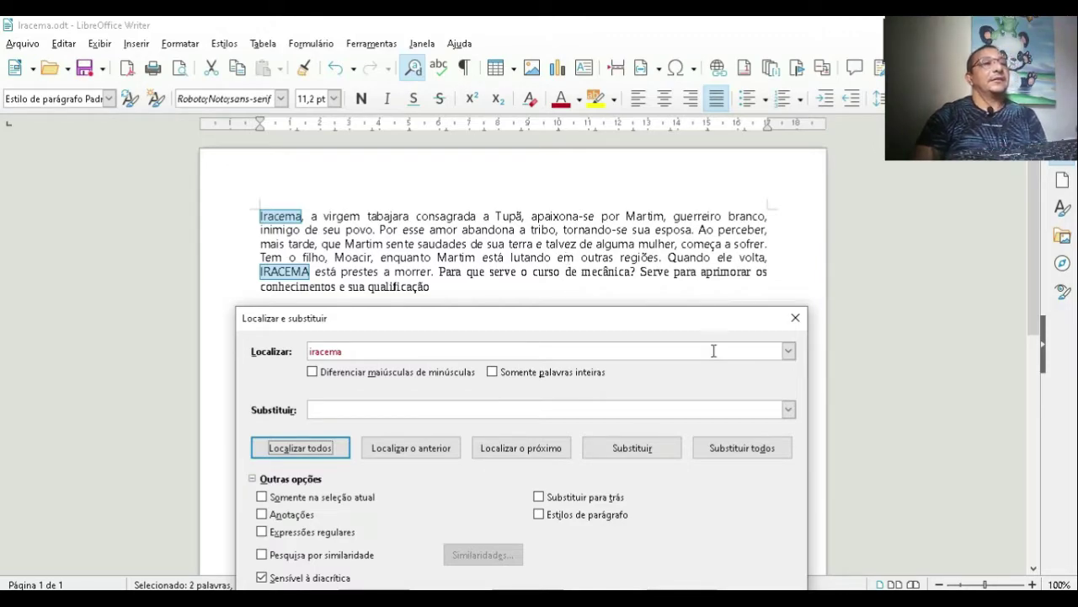
Replace the search term with "CONSA" and find all matches without restricting the search to whole words
left_click(381, 349)
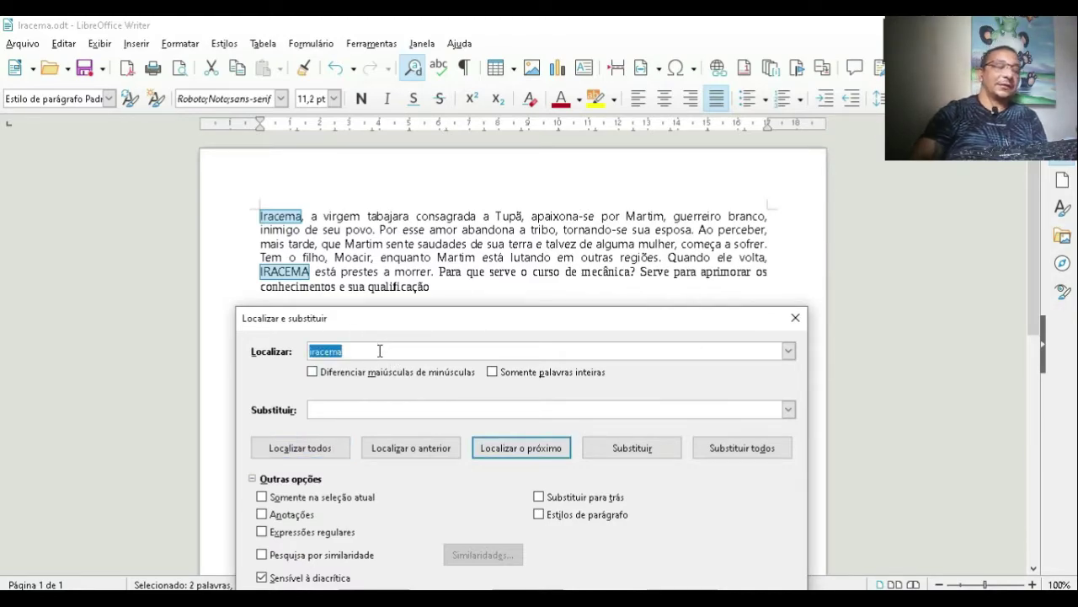
key("BackSpace")
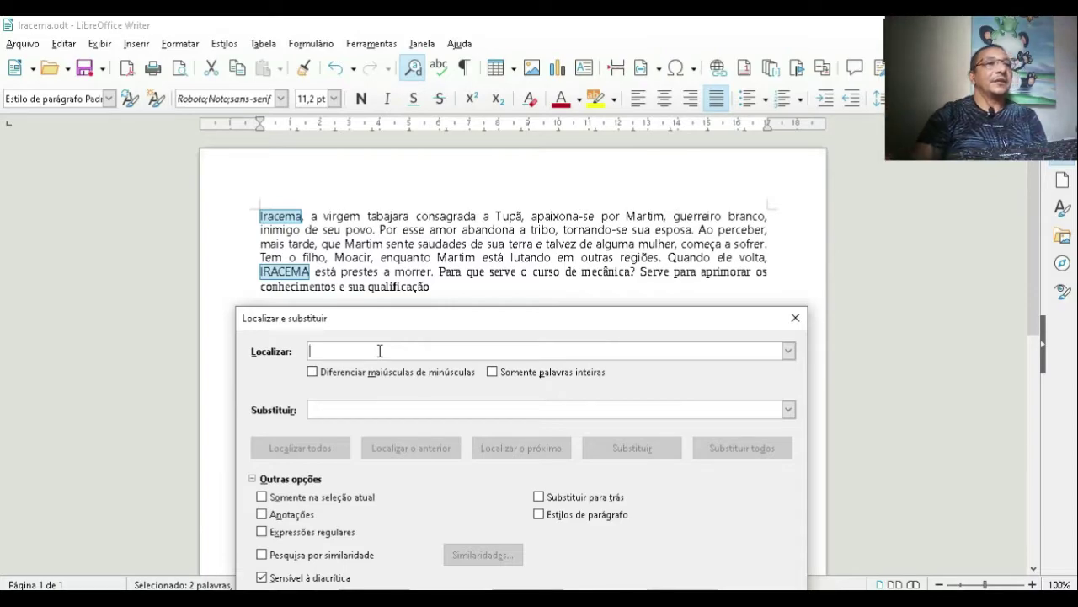
left_click(494, 372)
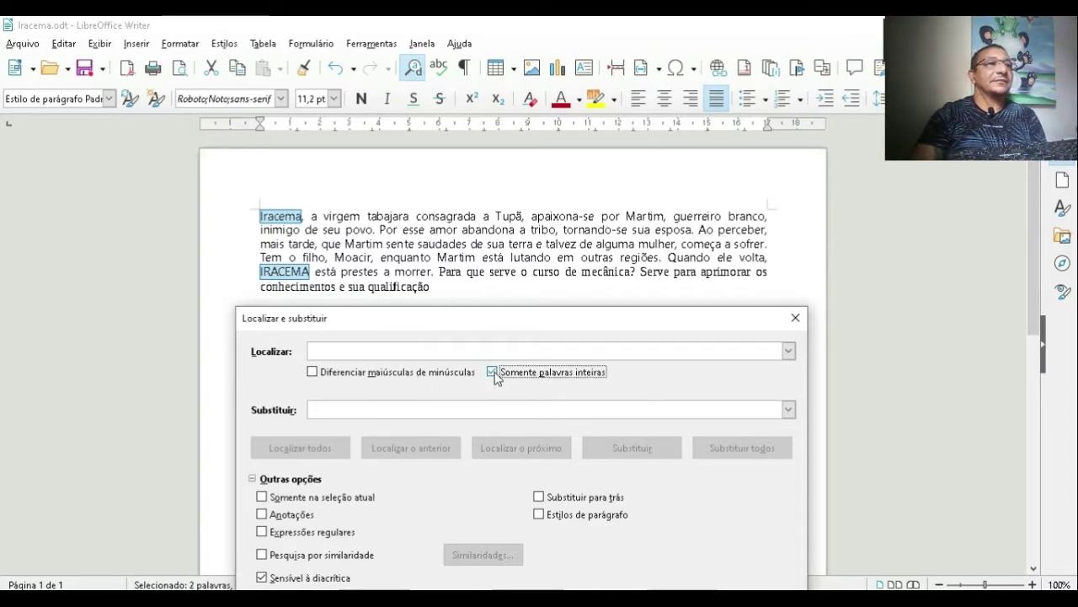
left_click(399, 353)
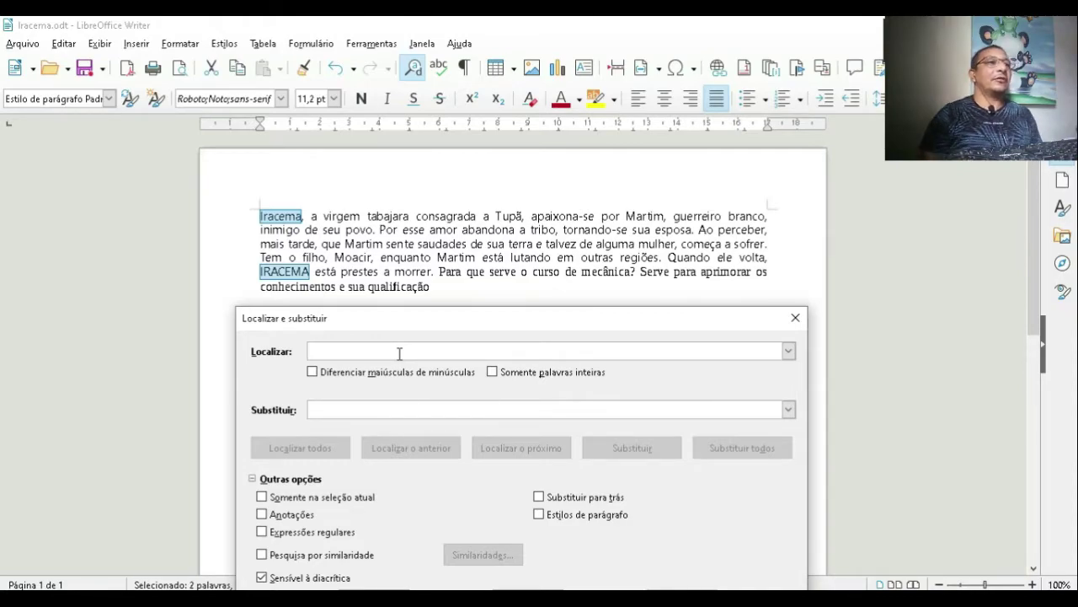
type("CONSA")
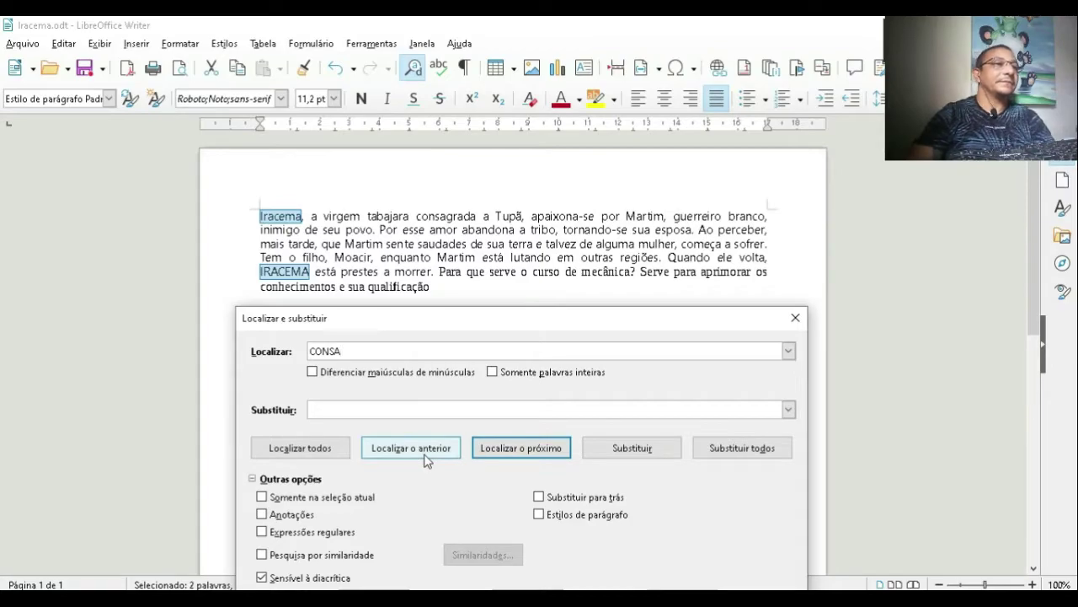
left_click(324, 451)
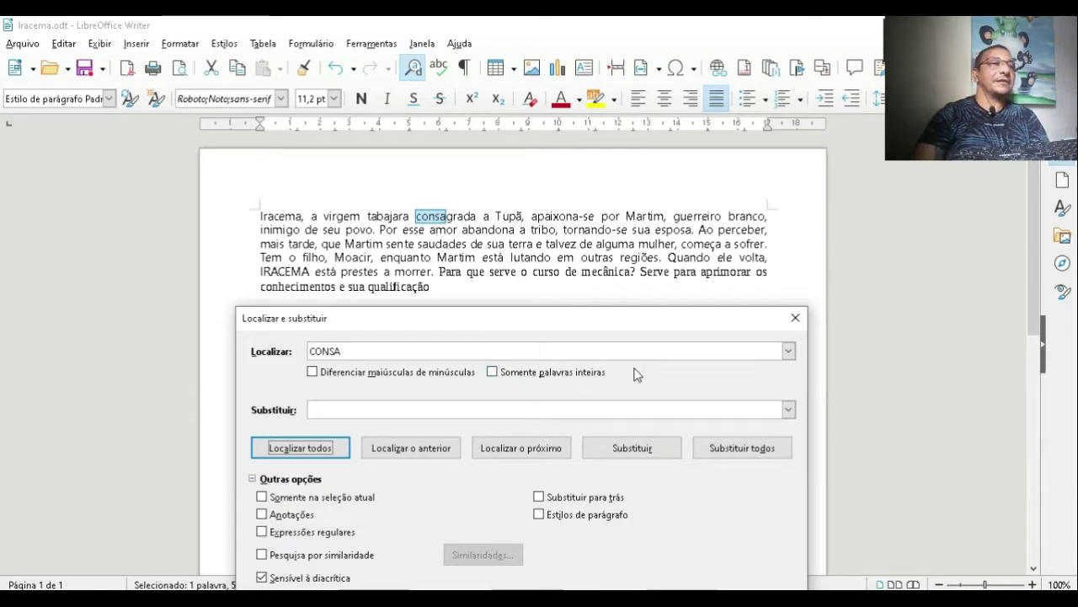
Restrict the search to whole words and find all matches for "CONSA", then for "CONSAgrada"
left_click(492, 373)
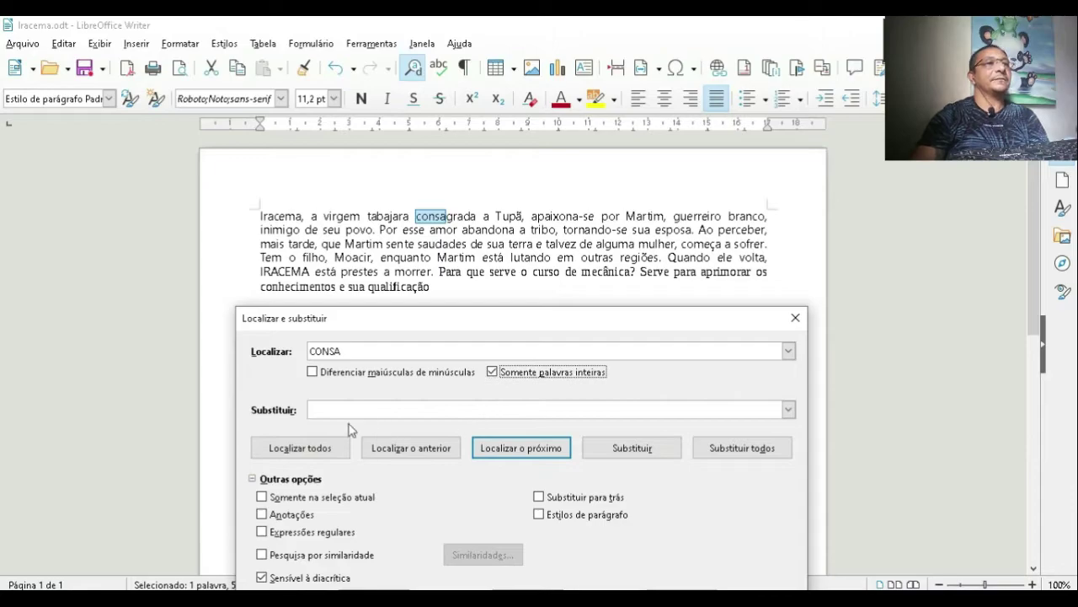
left_click(338, 448)
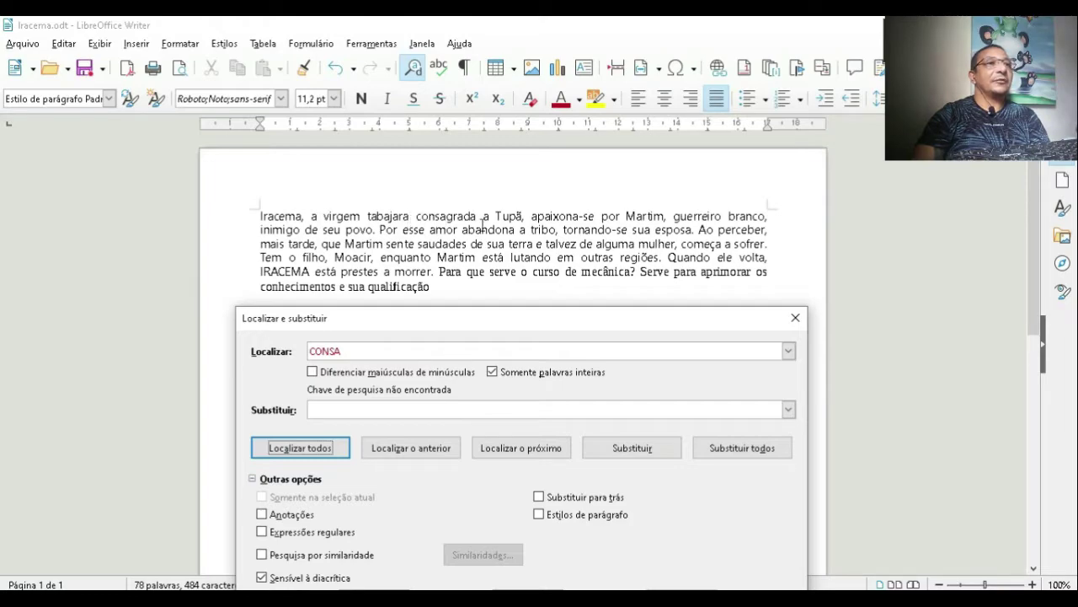
left_click(386, 354)
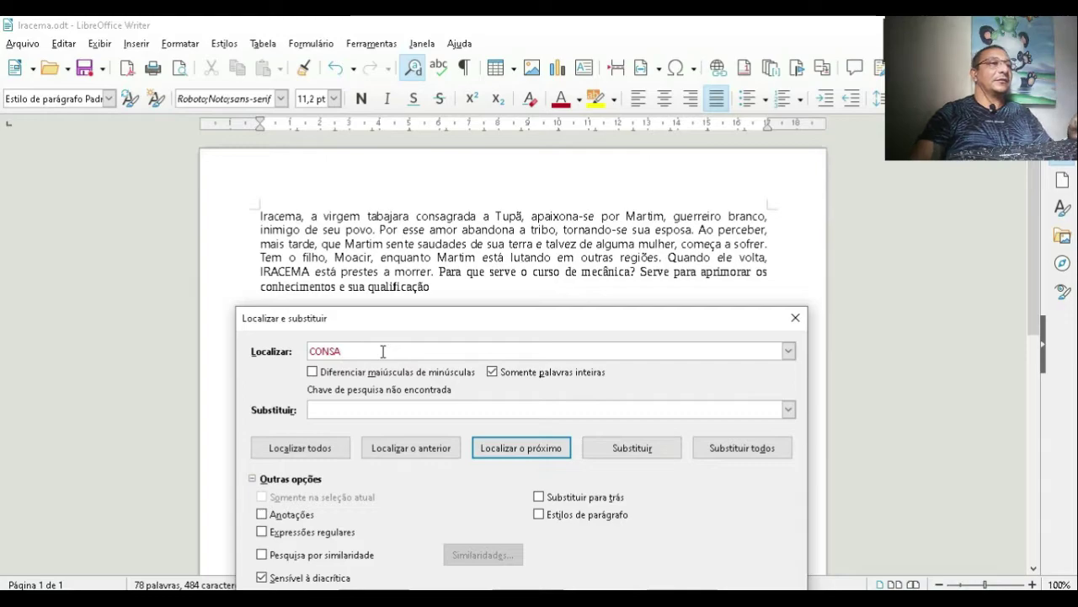
type("grada")
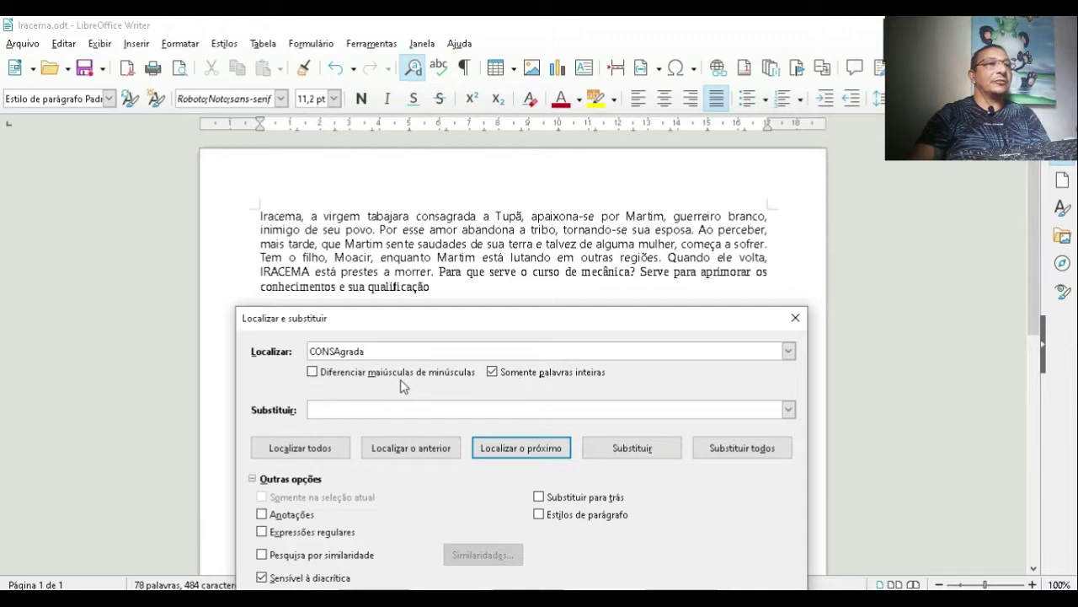
left_click(300, 448)
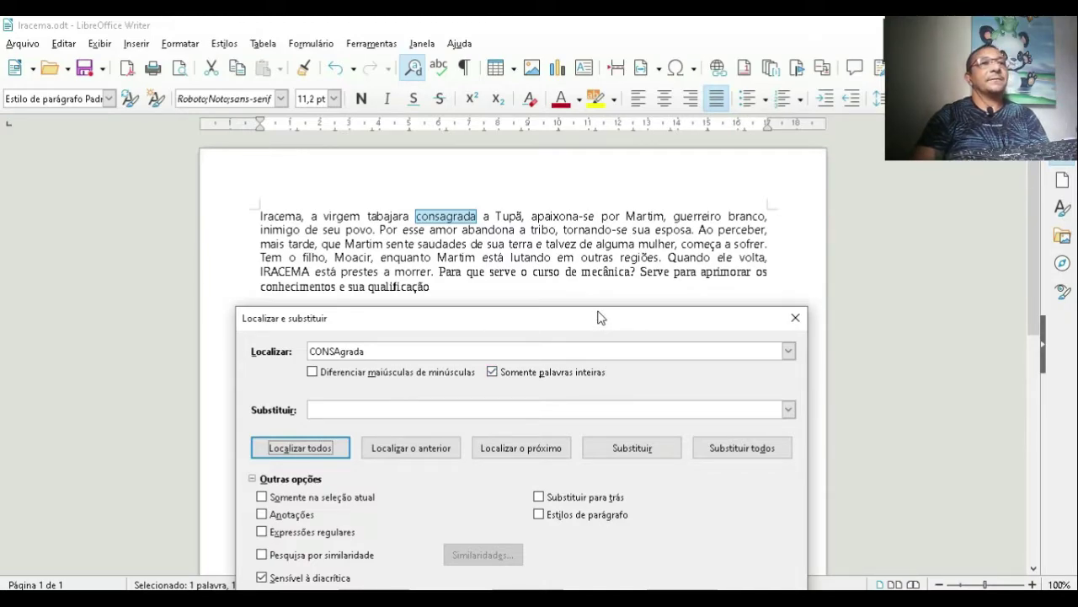
Disable the whole-words restriction and find all occurrences of "guerreiro"
double_click(440, 353)
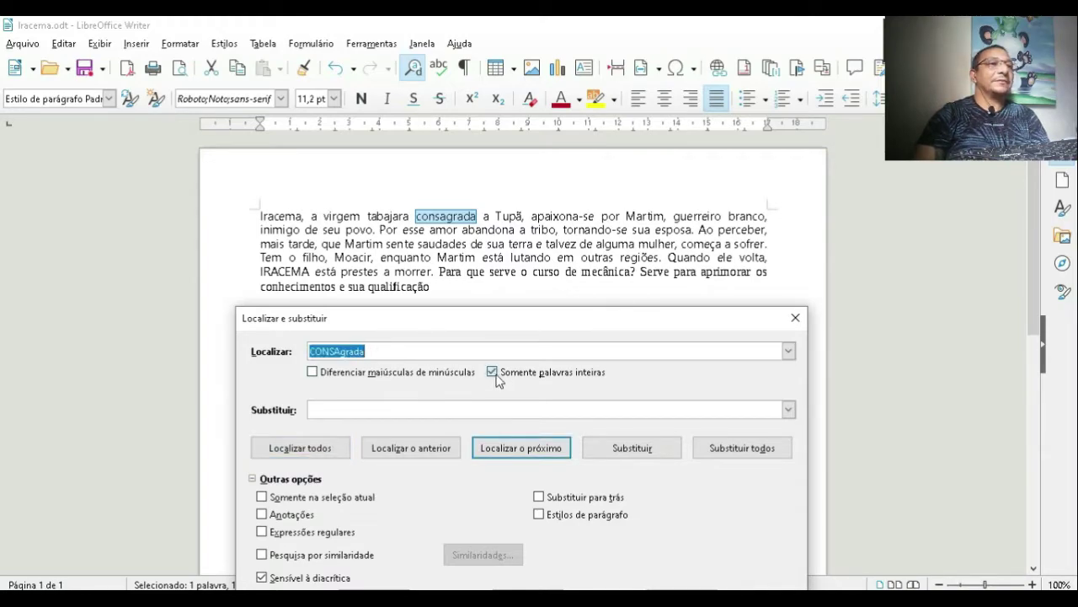
left_click(493, 372)
double_click(431, 348)
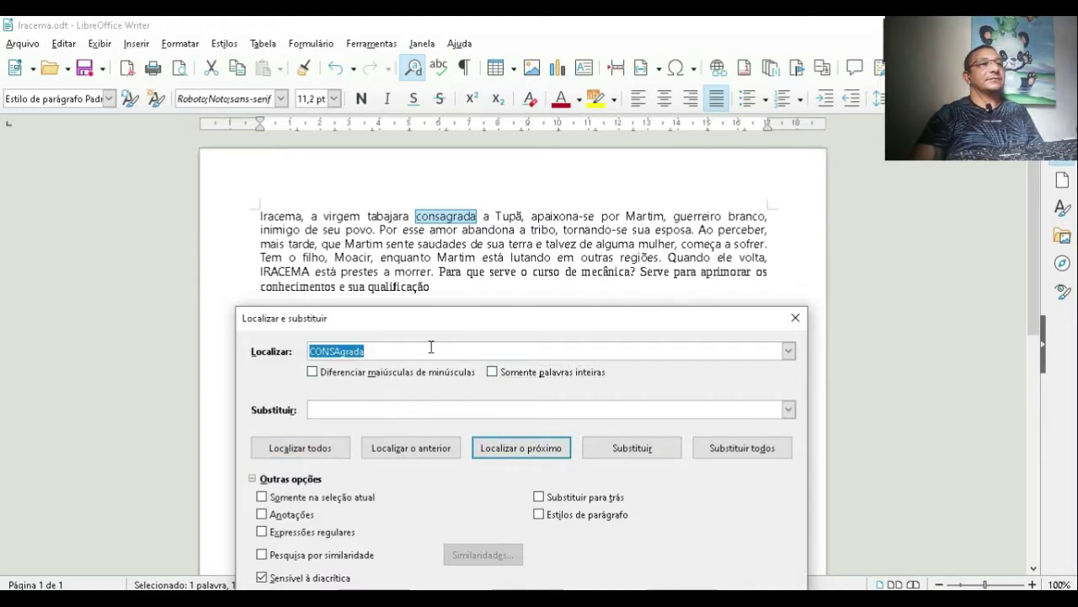
type("guerreiro")
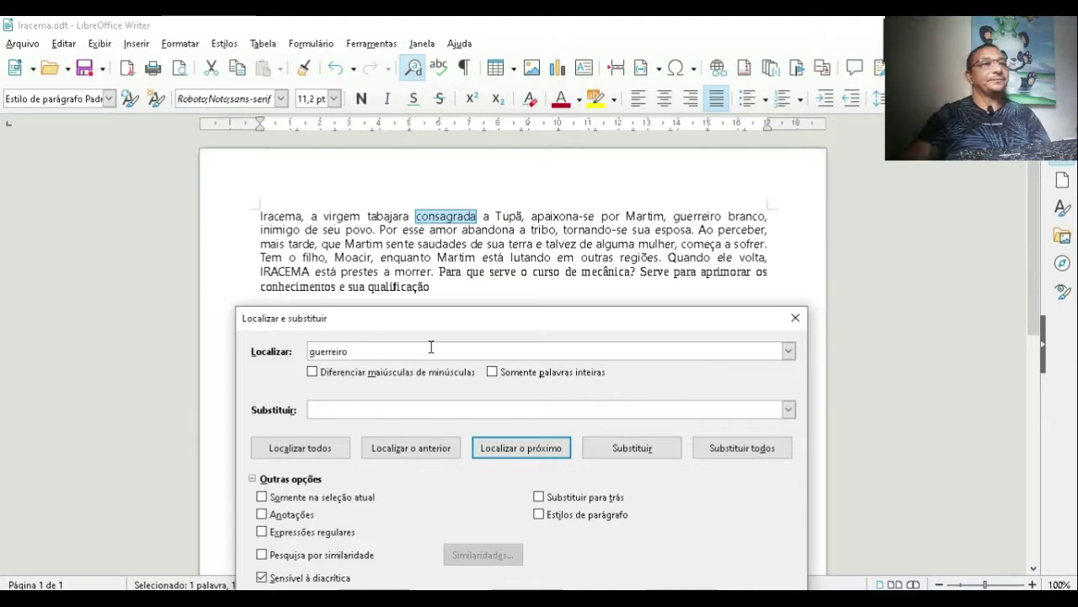
left_click(337, 447)
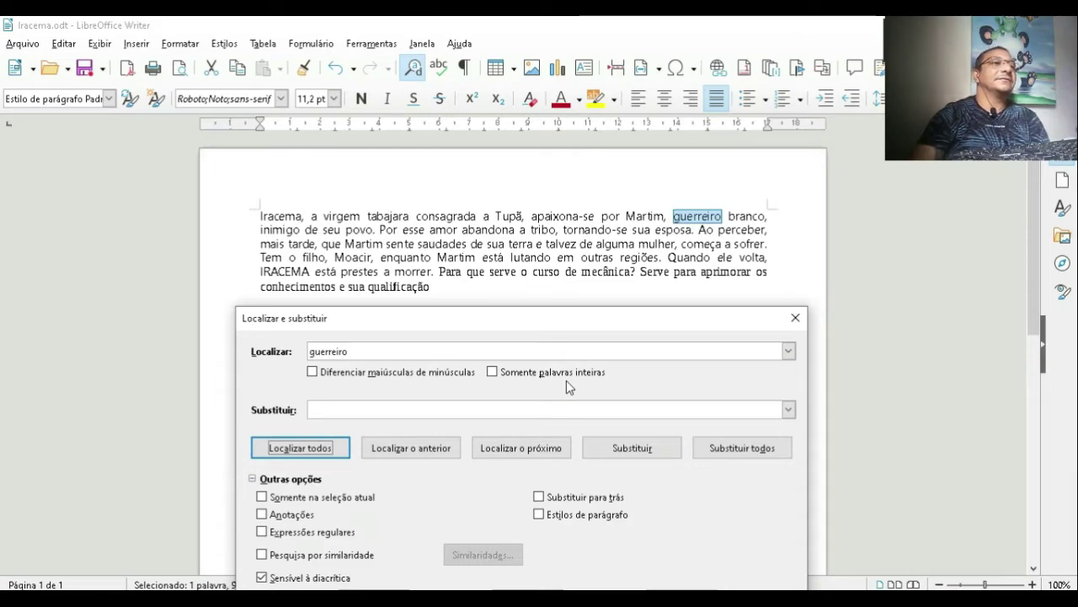
Replace "guerreiro" with "Técnico em Mecânica" in the Iracema text, close Find and Replace, and undo the replacement
left_click(365, 408)
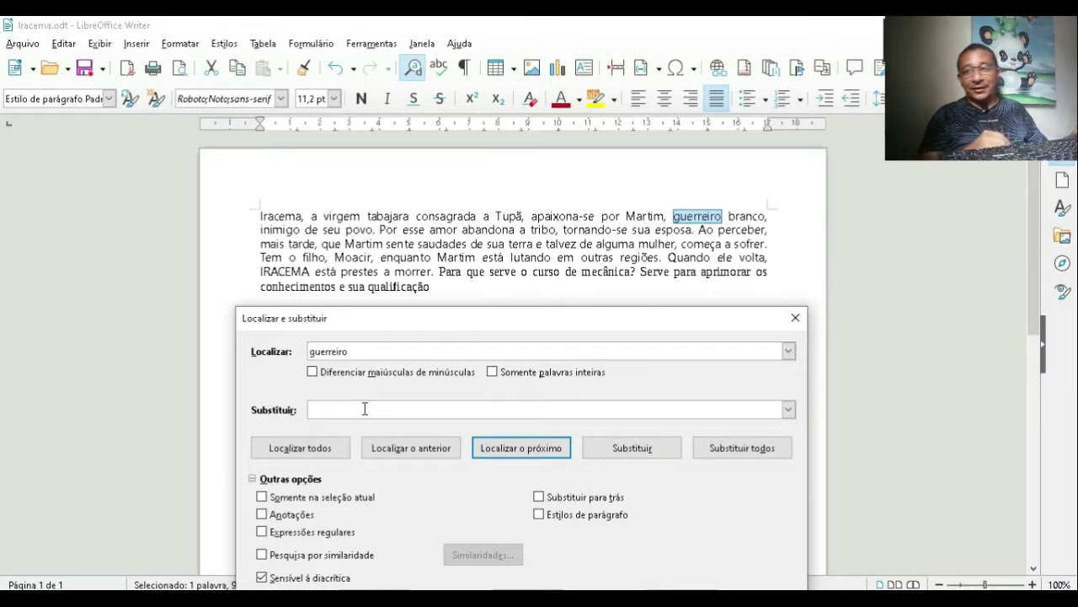
type("T")
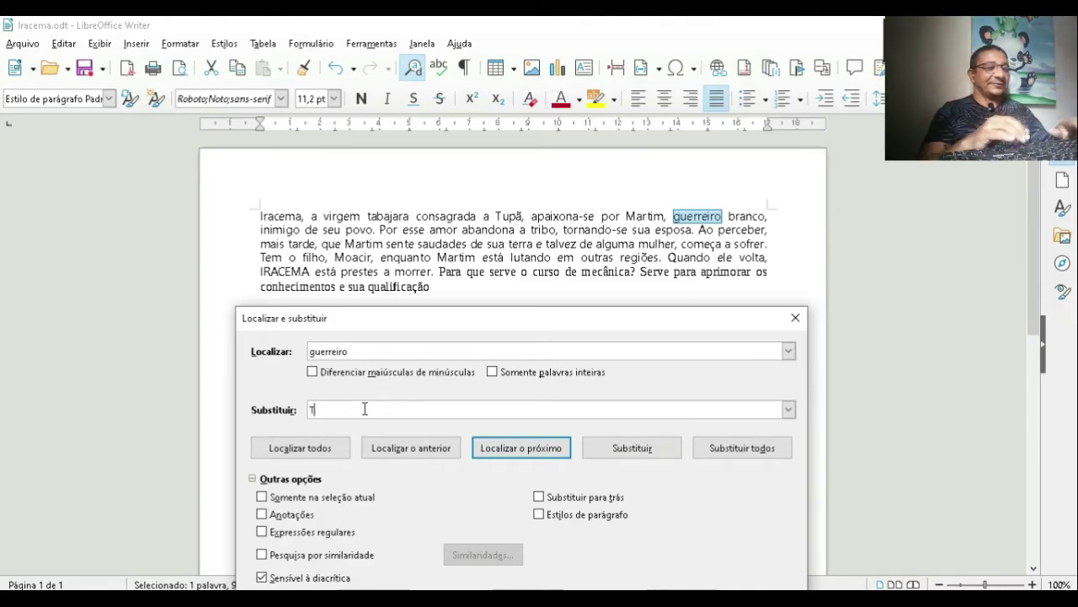
type("éc")
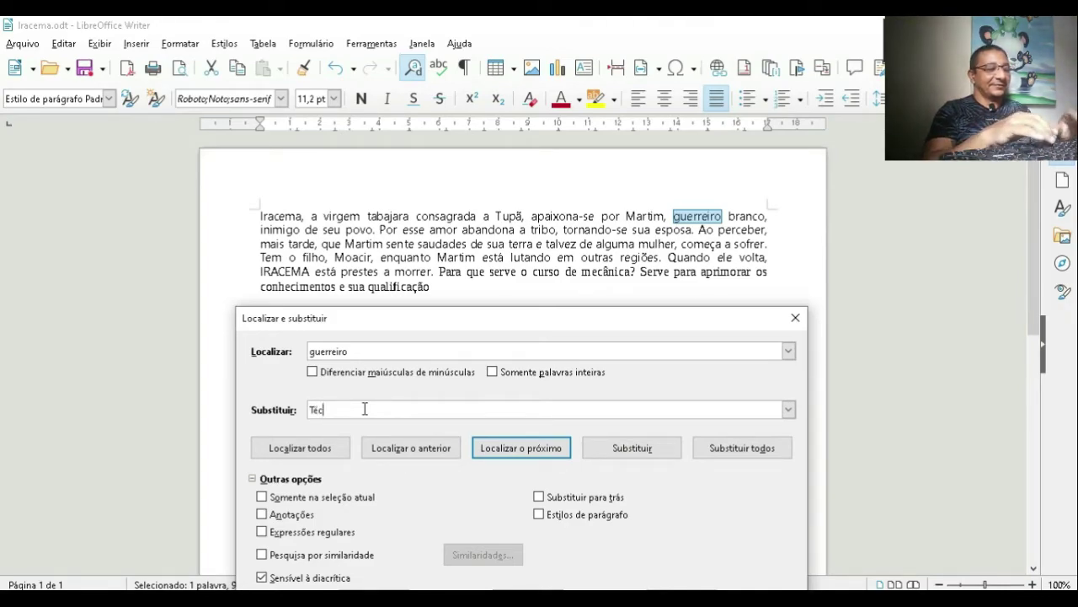
type("nico em ")
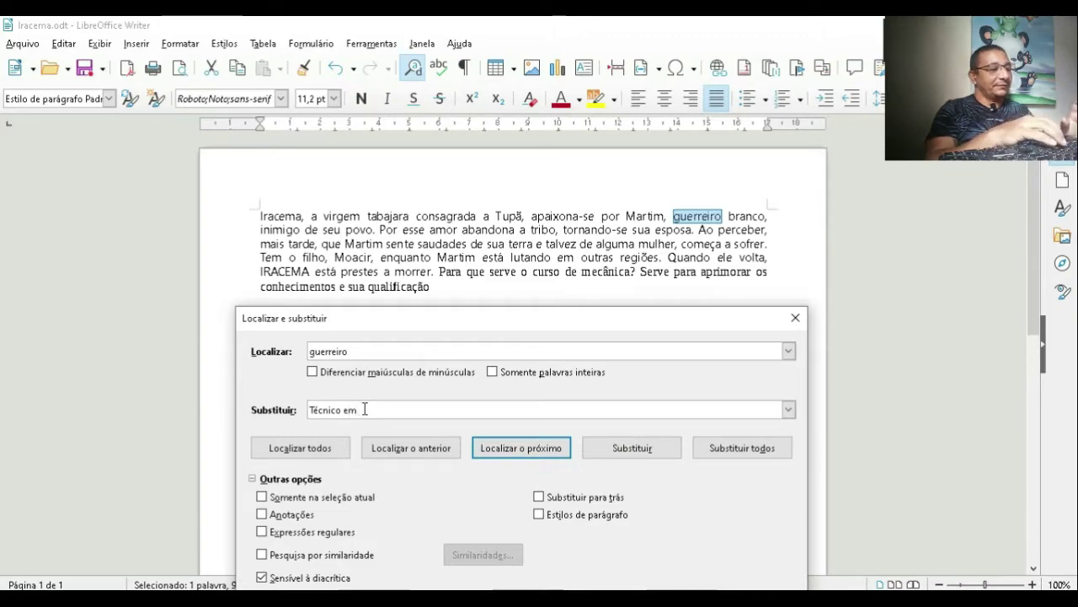
type("Mec")
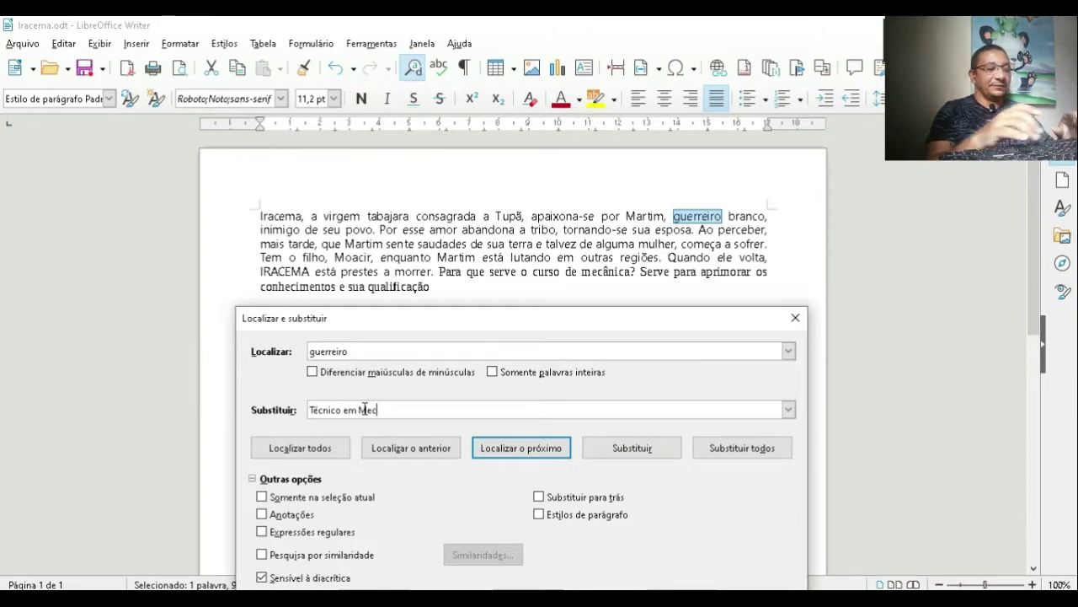
type("ânica")
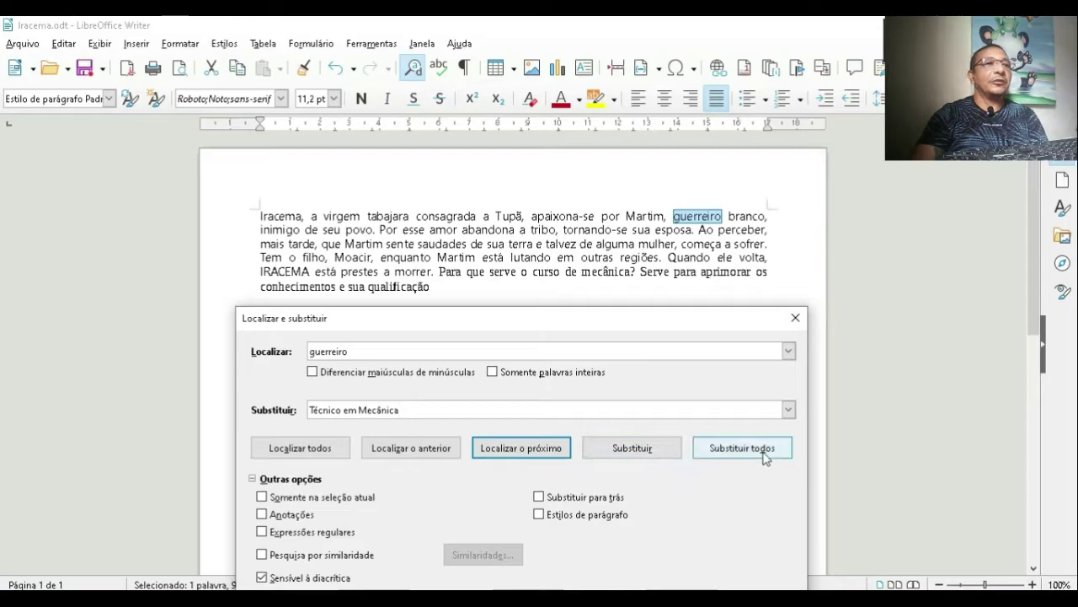
left_click(640, 459)
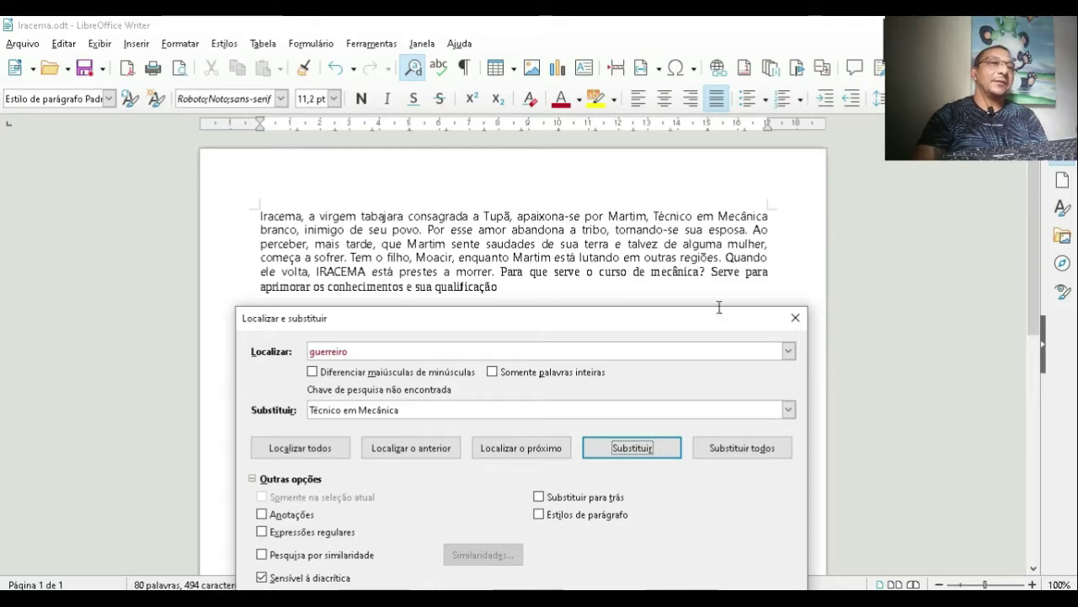
left_click(795, 317)
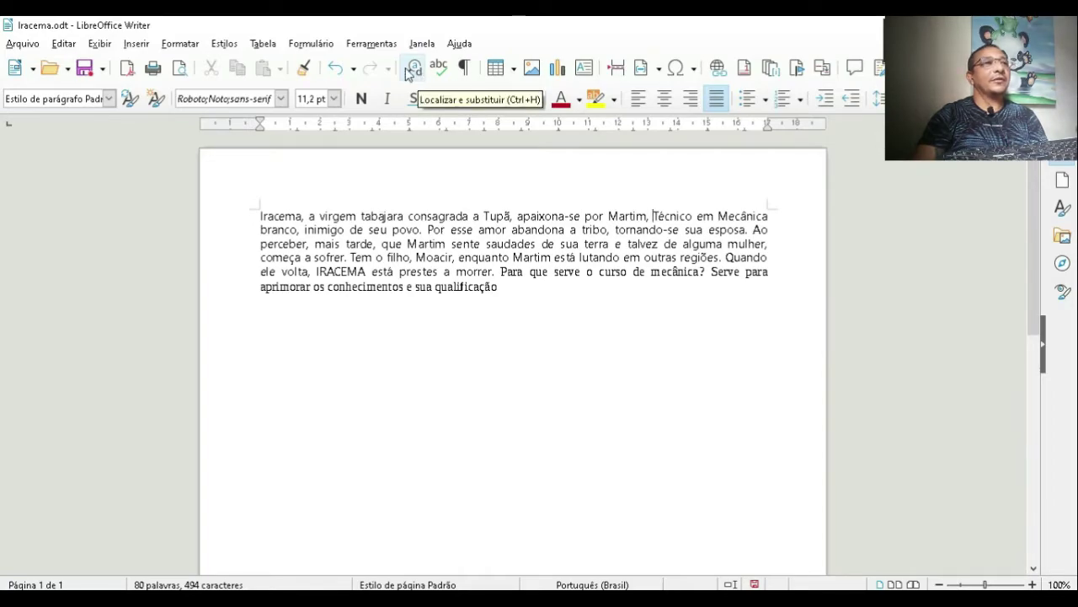
left_click(335, 74)
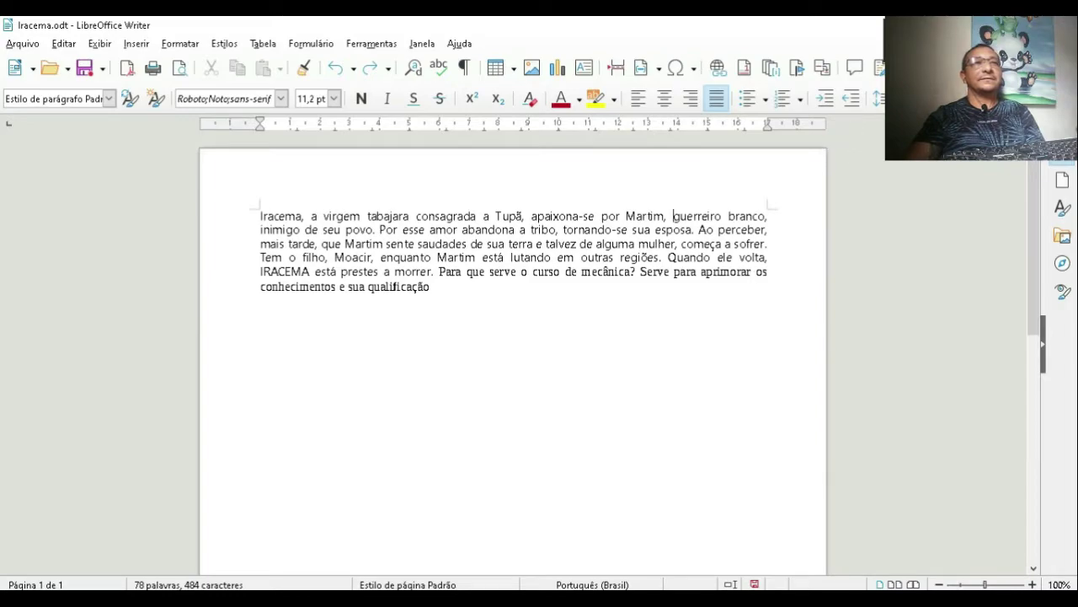
End the last sentence, after "qualificação", with a period and start a new paragraph below it
key("ctrl+End")
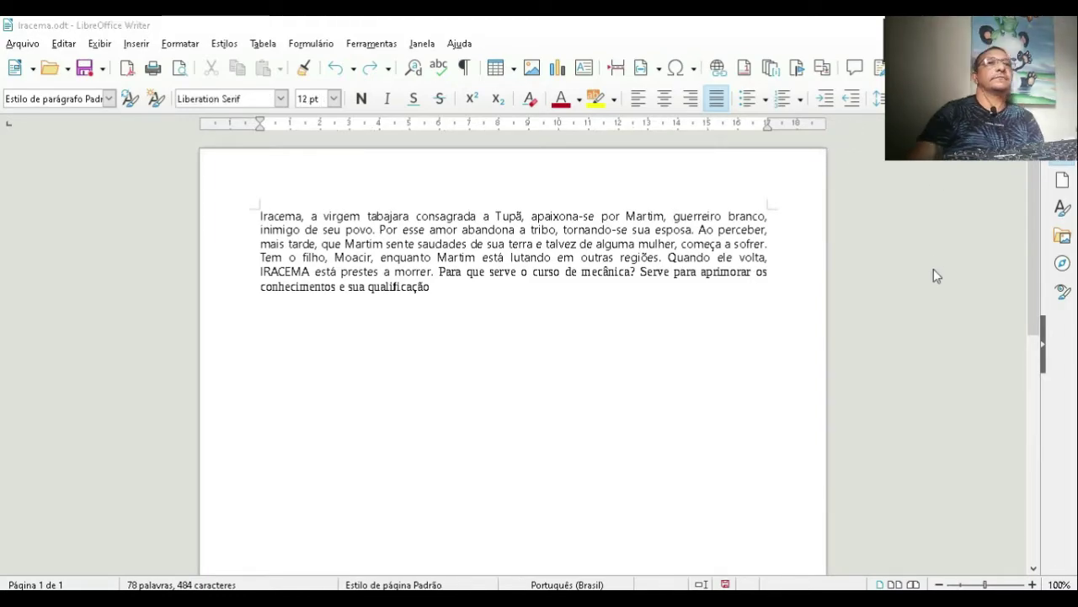
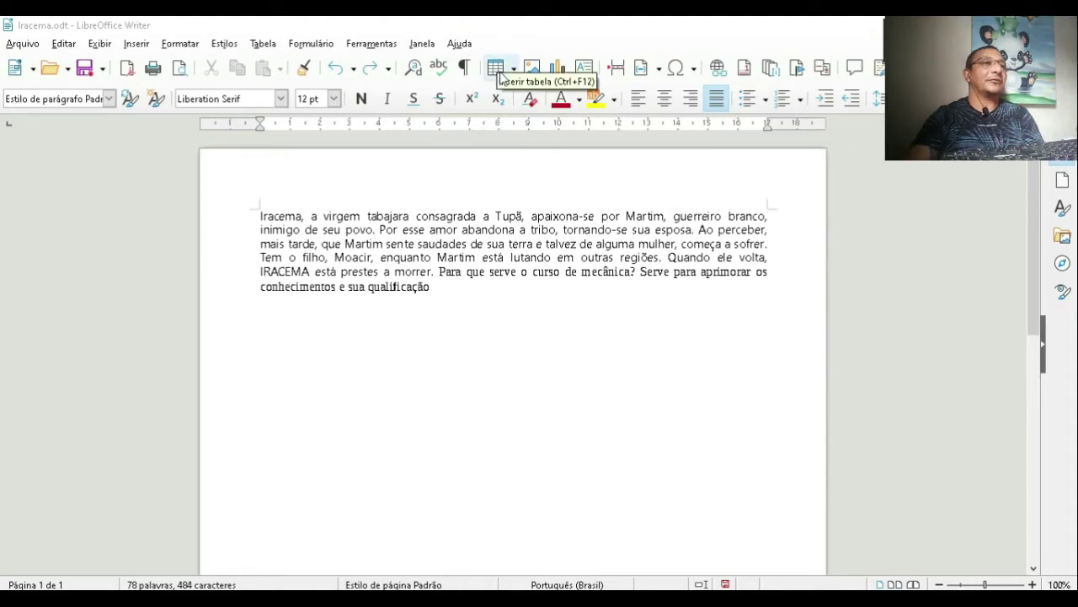
left_click(465, 292)
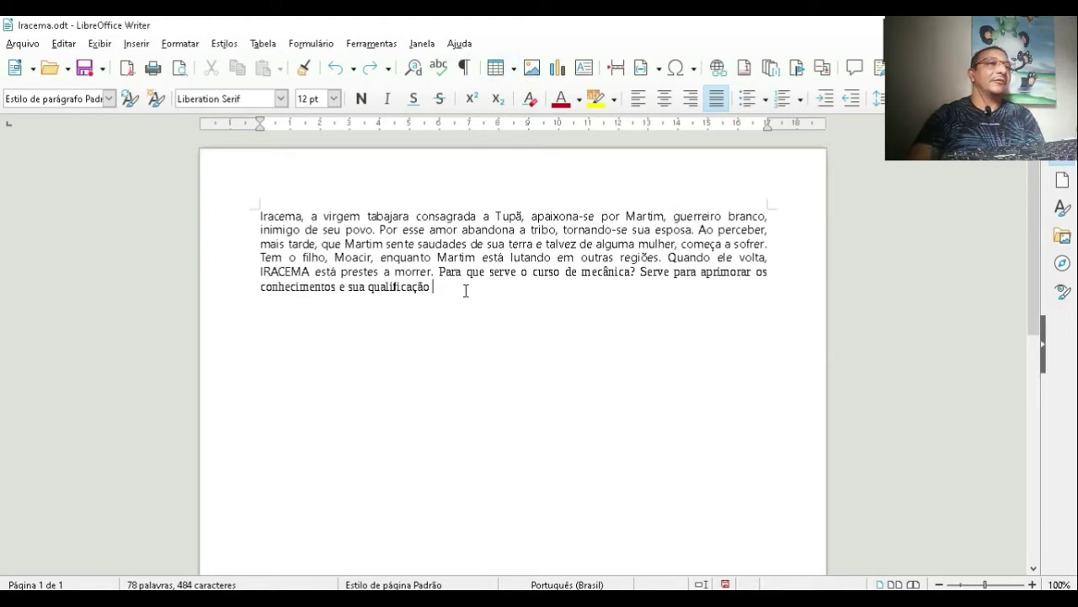
type(".")
key("Return")
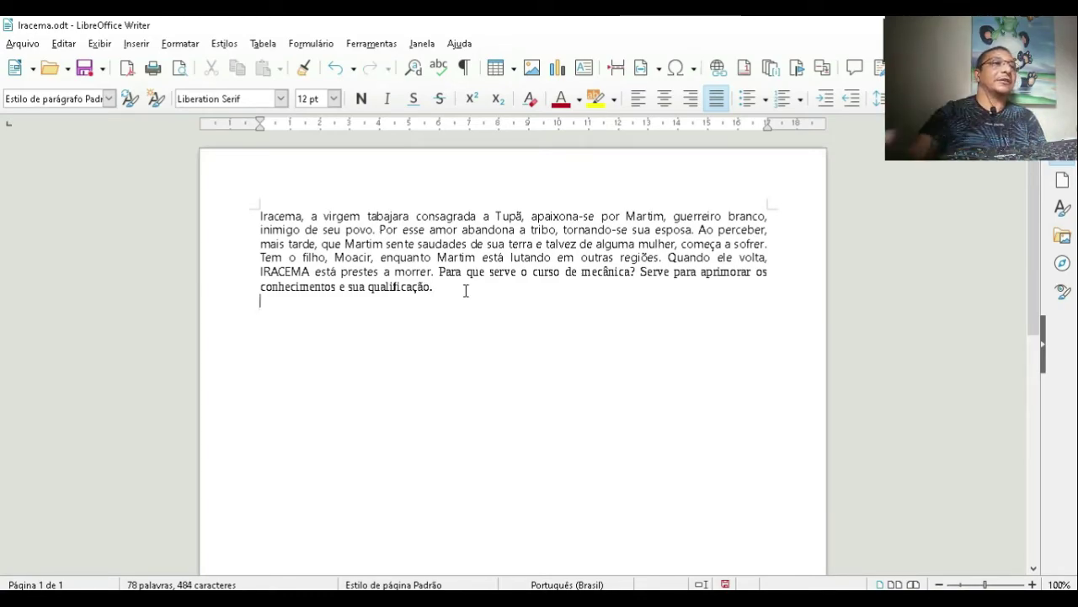
Insert a table with 2 columns and 4 rows below the text, separated from it by a blank line
left_click(491, 71)
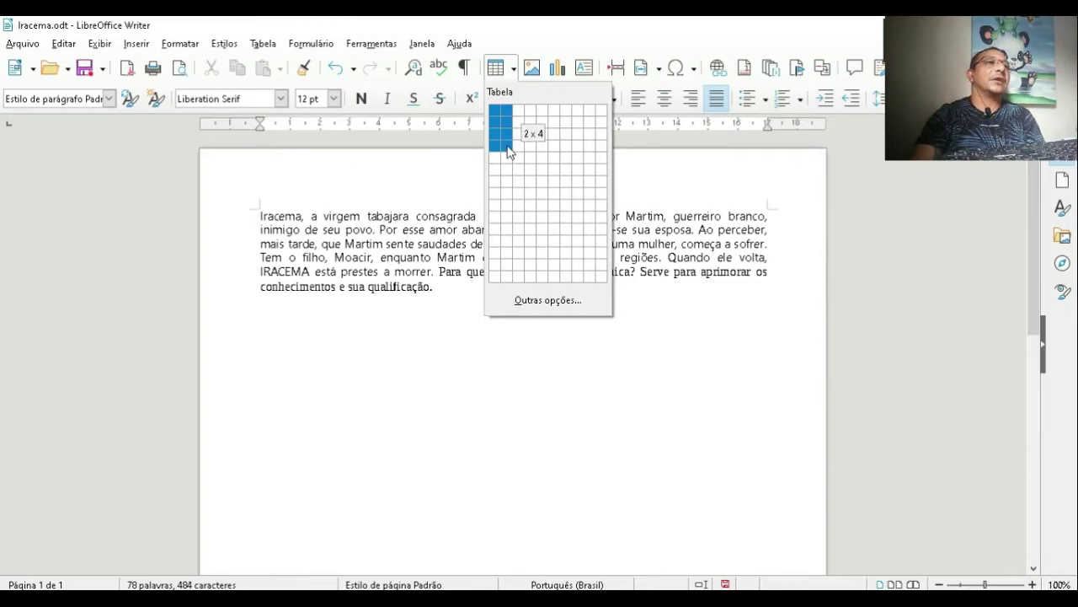
left_click(507, 148)
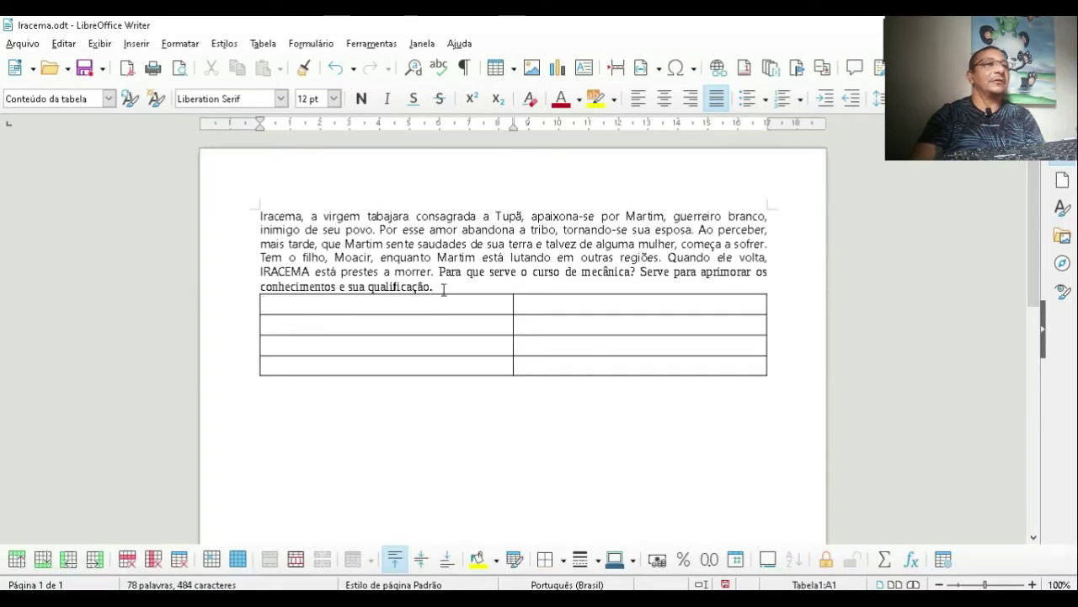
key("Return")
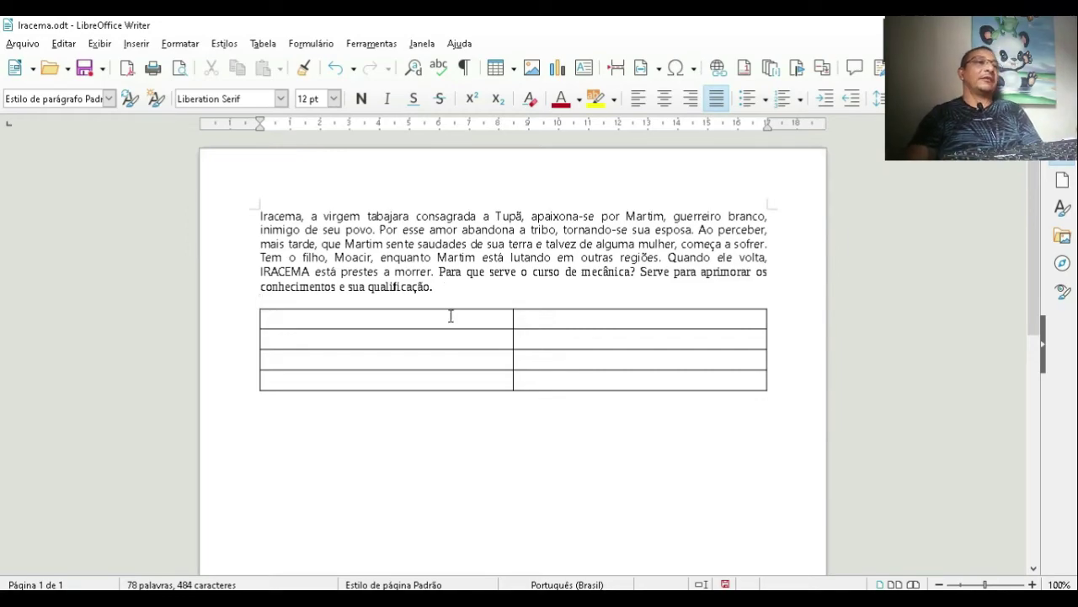
Enter the column headings "CURSOS" and "ALUNOS" in the table's first row
left_click(451, 316)
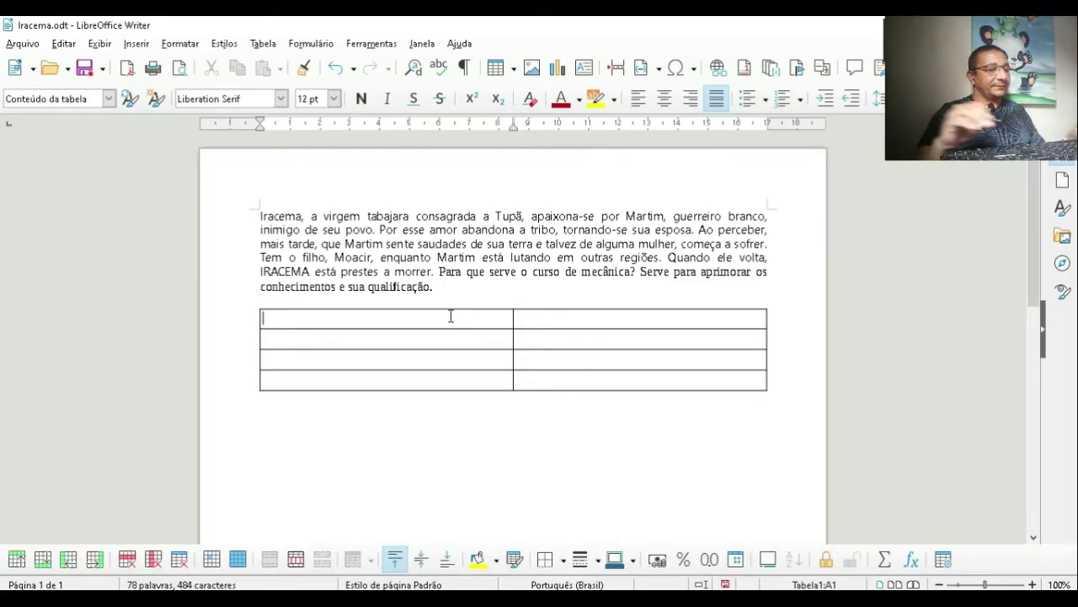
type("CURSOS")
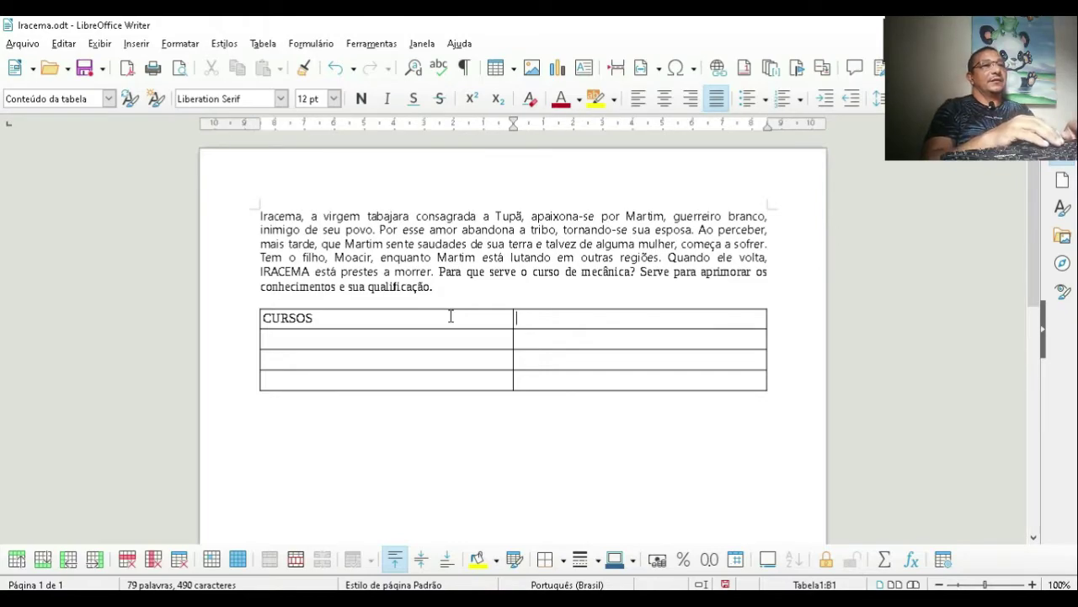
type("ALUNOS")
key("Tab")
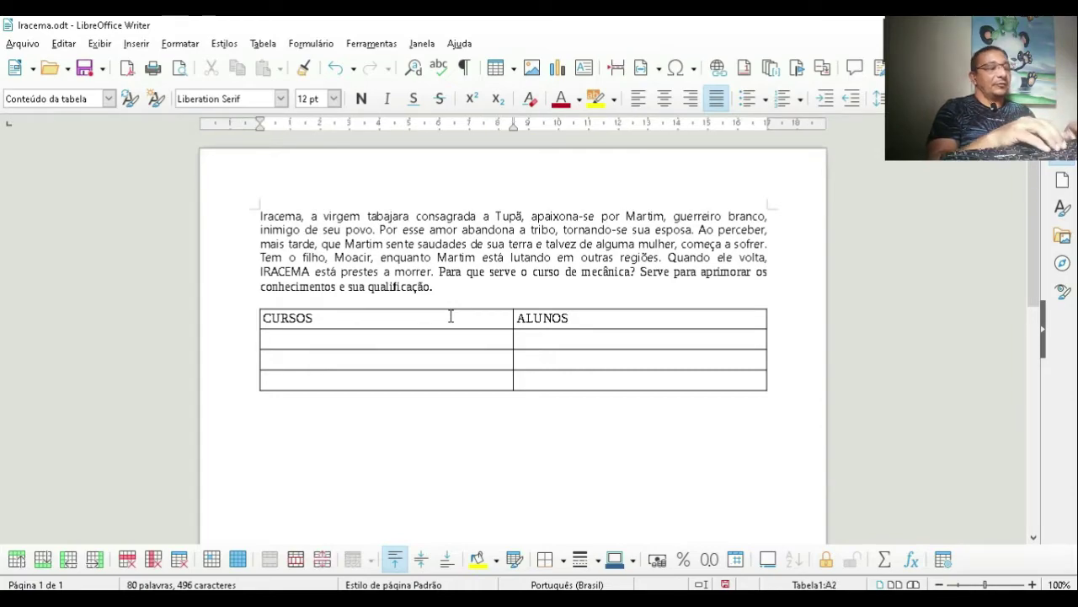
Fill the second table row with "MECÂNICA" and 100, and the third with "ENFERMAGEM" and 300
type("MEC")
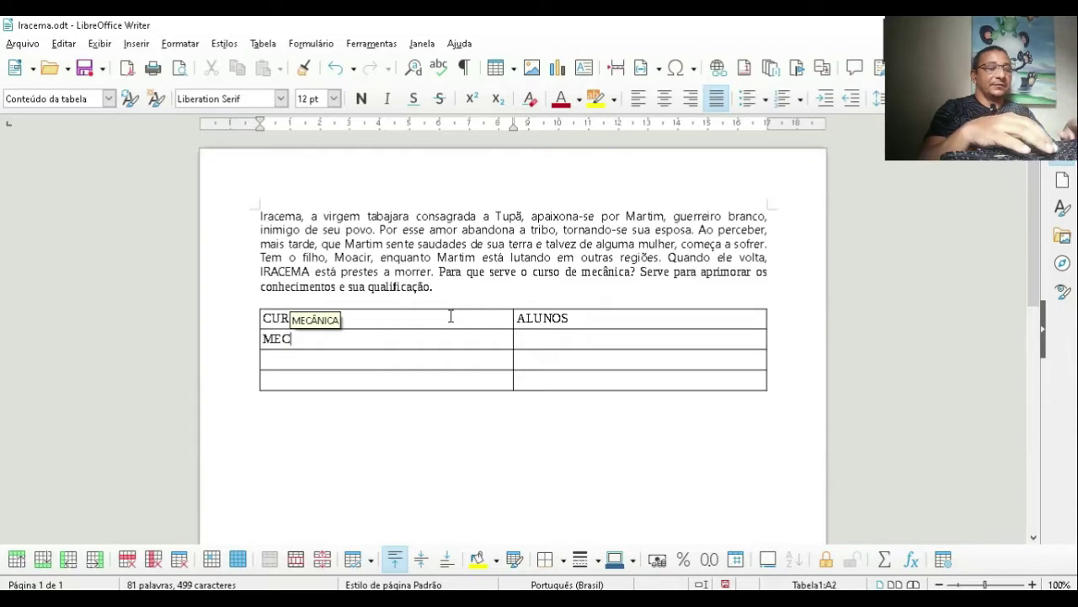
type("ÂNICA")
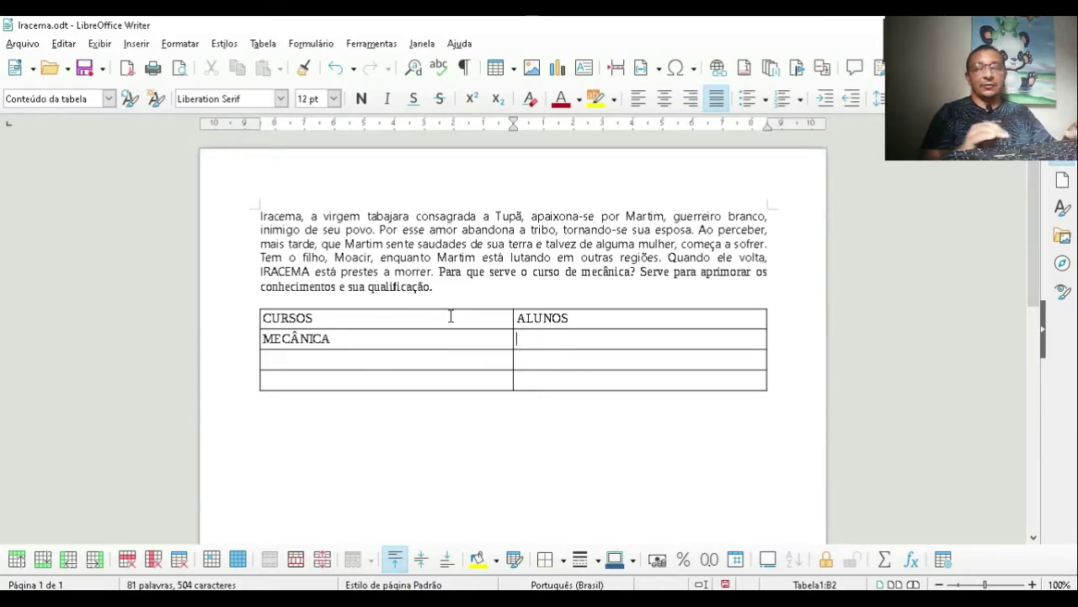
type("100")
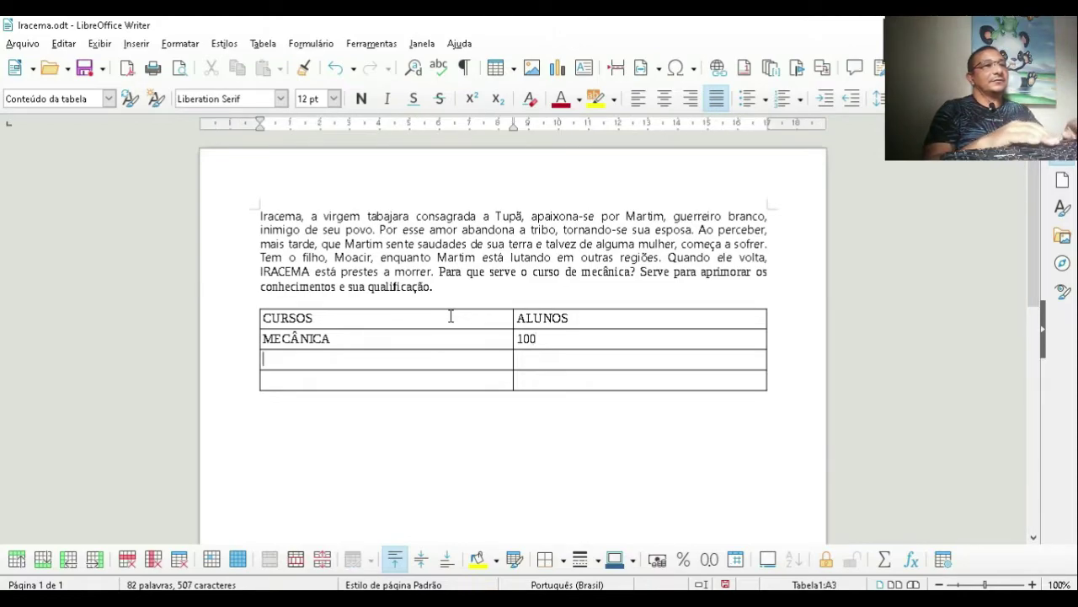
type("ENF")
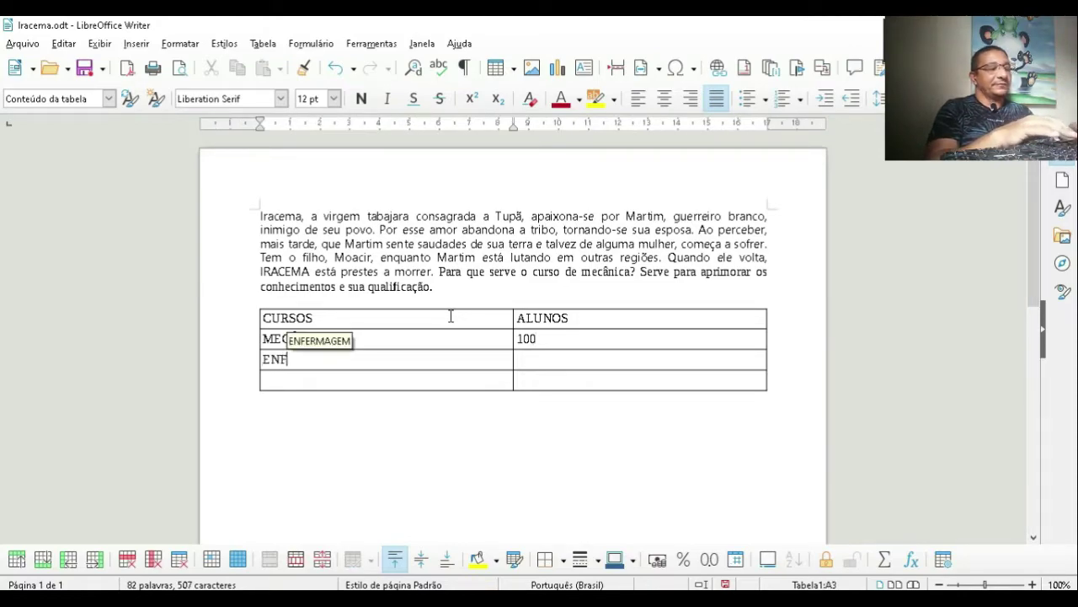
type("ERMAGEM")
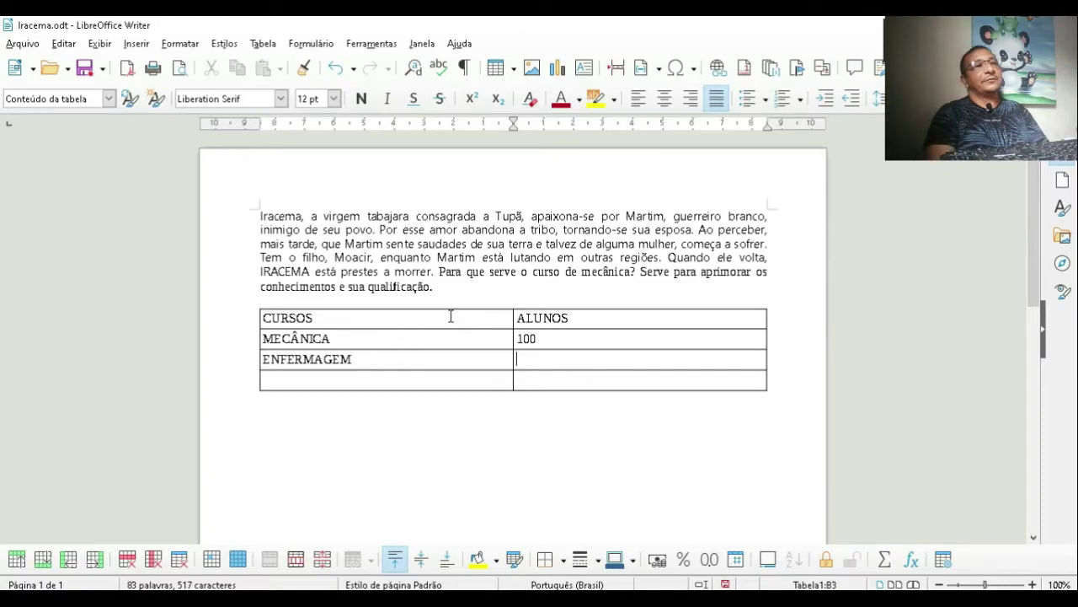
type("3")
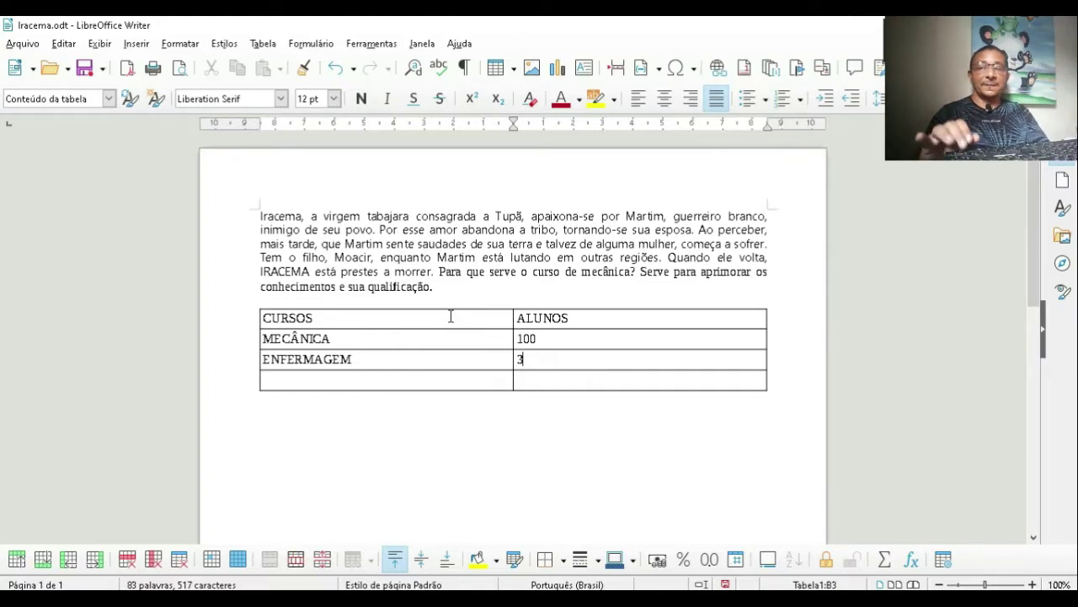
type("00")
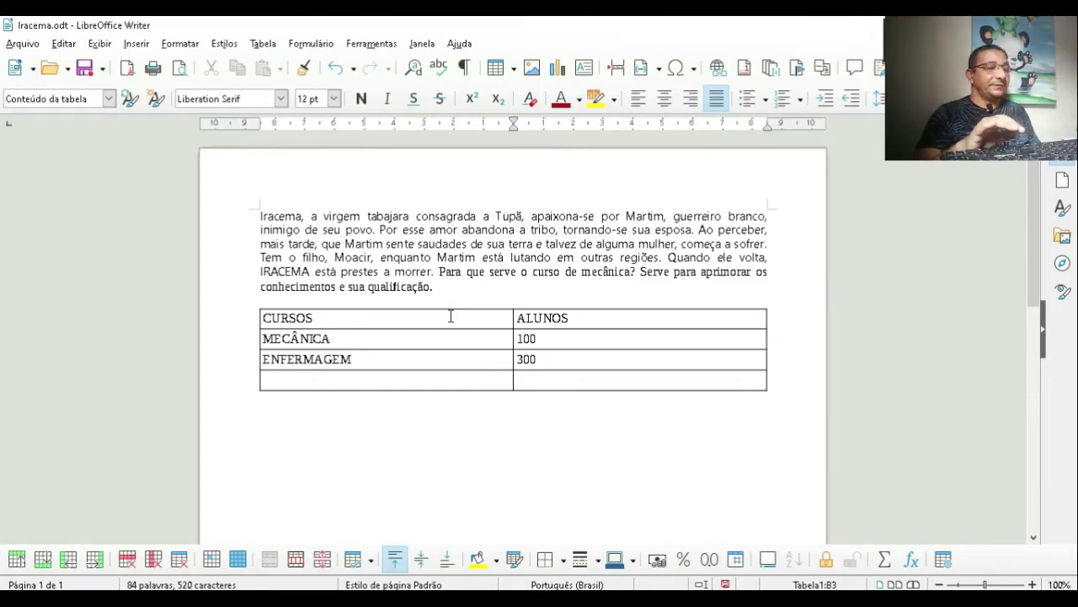
Label the last table row "TOTAL" in the first column and move to the cell beside it
key("Tab")
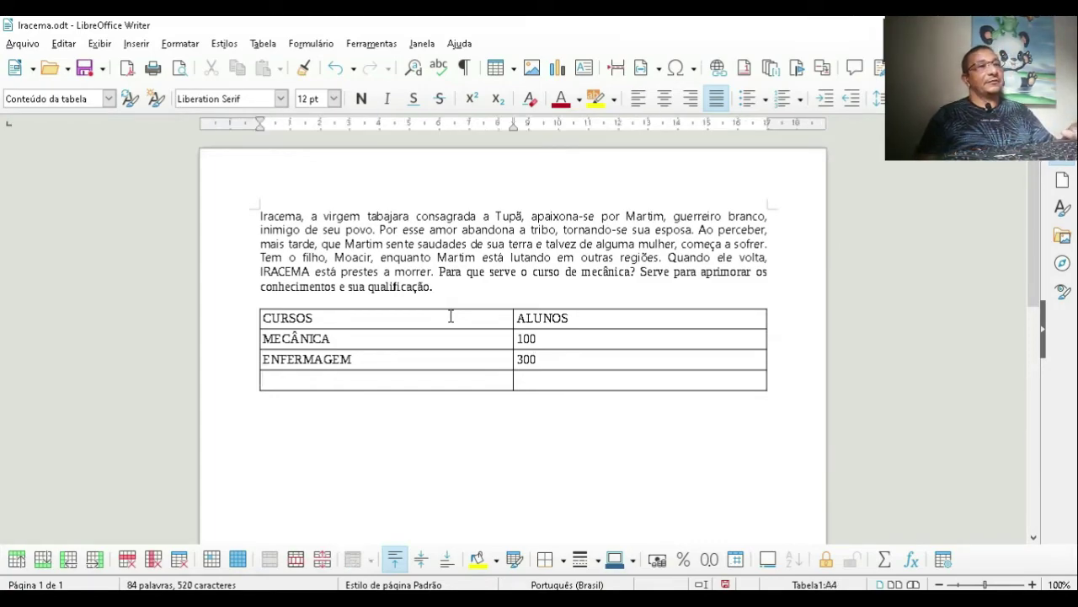
type("TO")
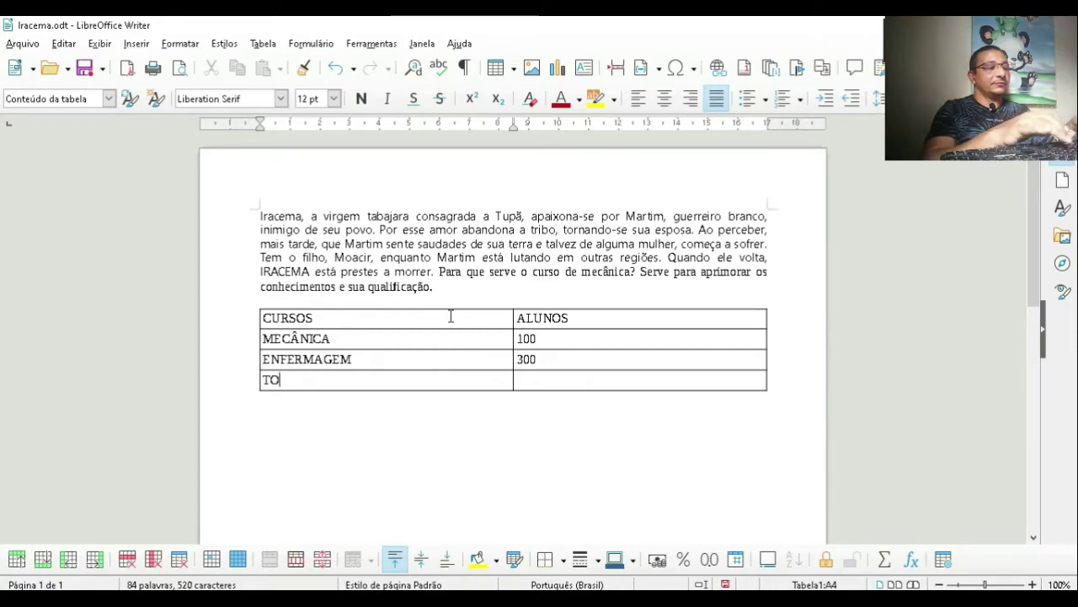
type("TAL")
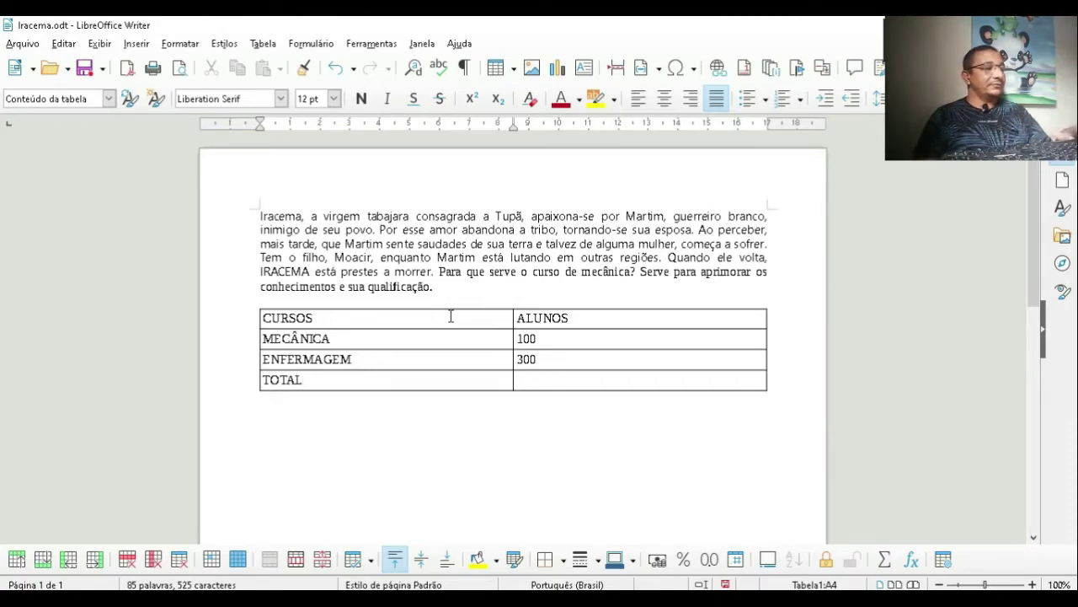
key("Tab")
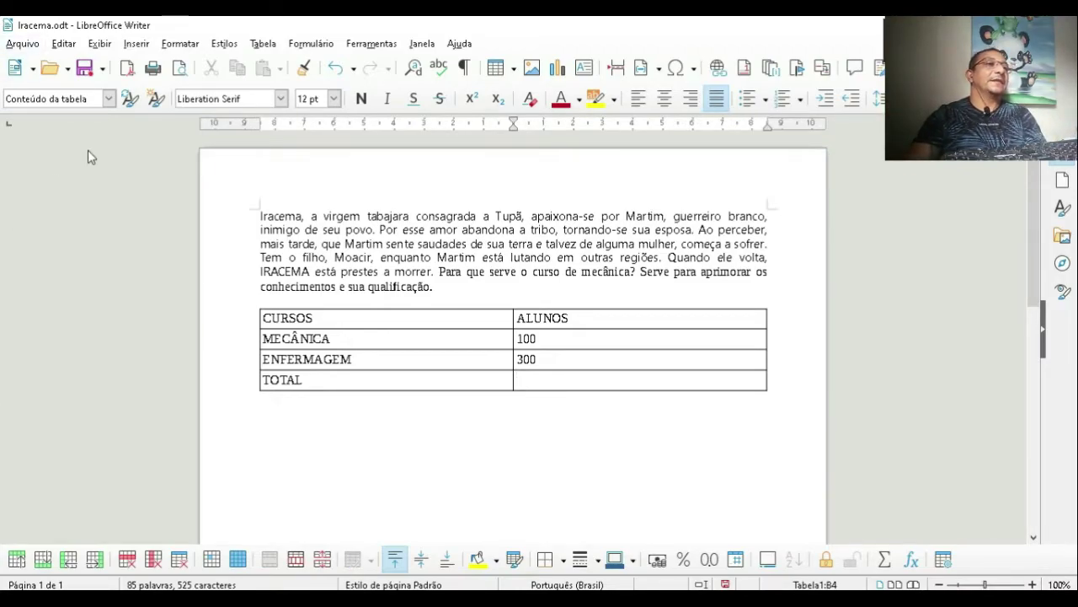
Center the "CURSOS" and "ALUNOS" headings horizontally in their table cells
left_click(332, 321)
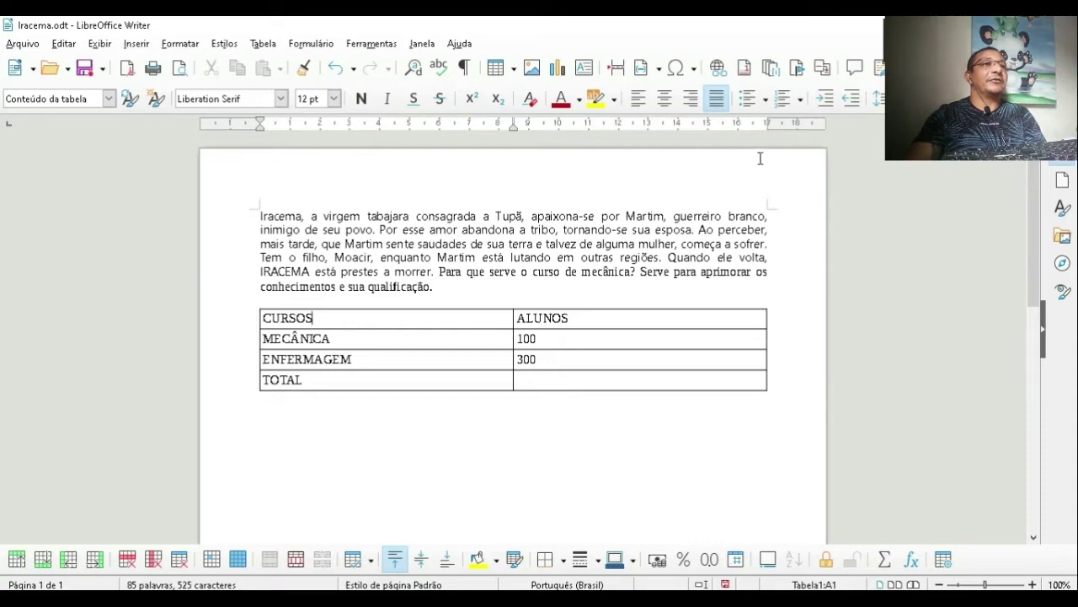
left_click(665, 98)
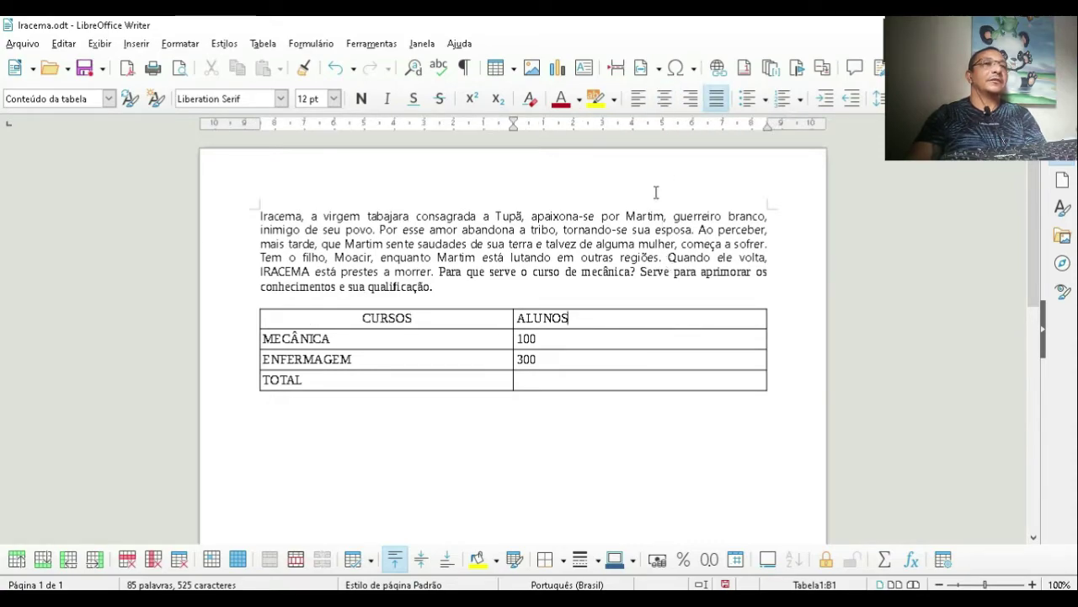
left_click(664, 98)
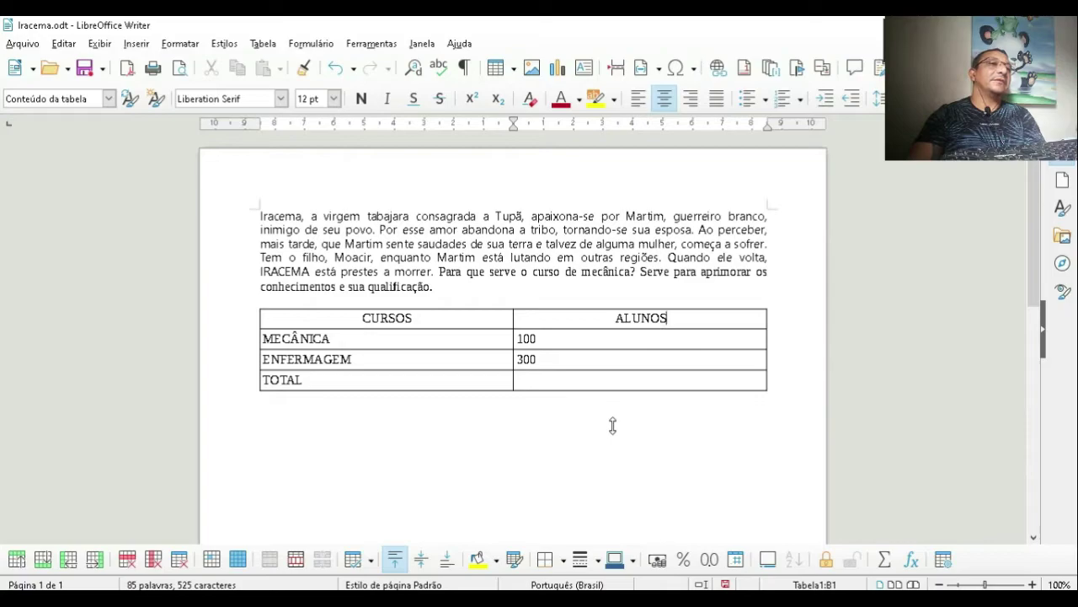
Color the text of the table's header row, "CURSOS" and "ALUNOS", blue
left_click(433, 316)
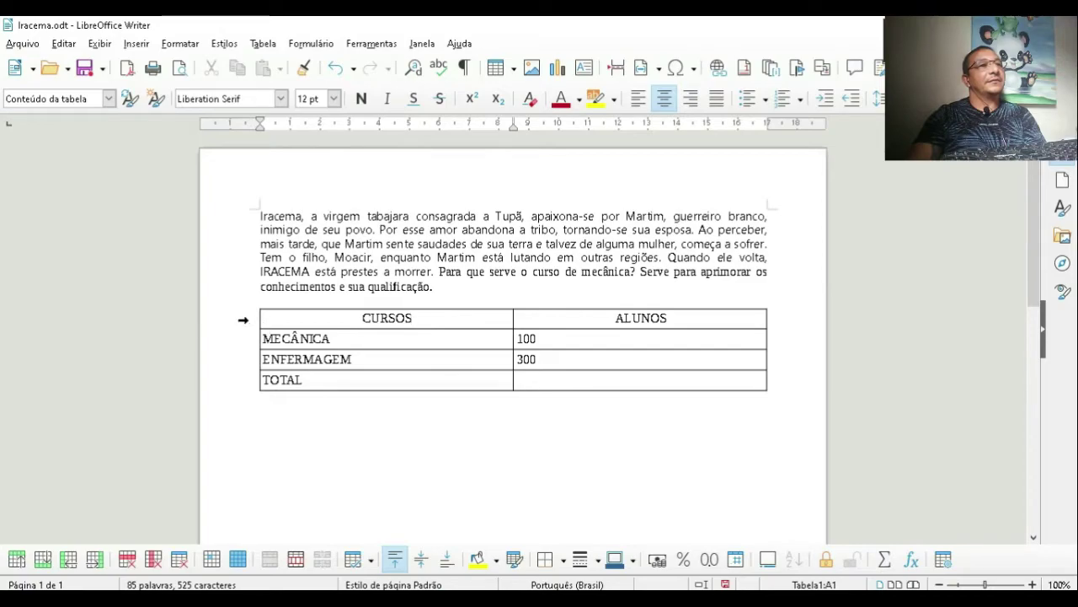
left_click(253, 321)
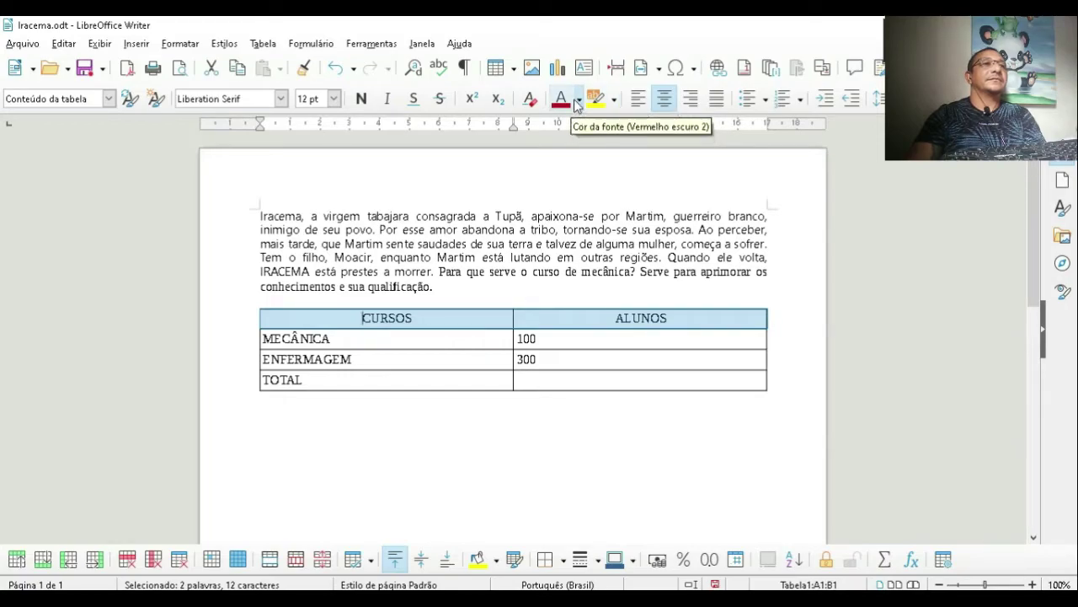
left_click(579, 101)
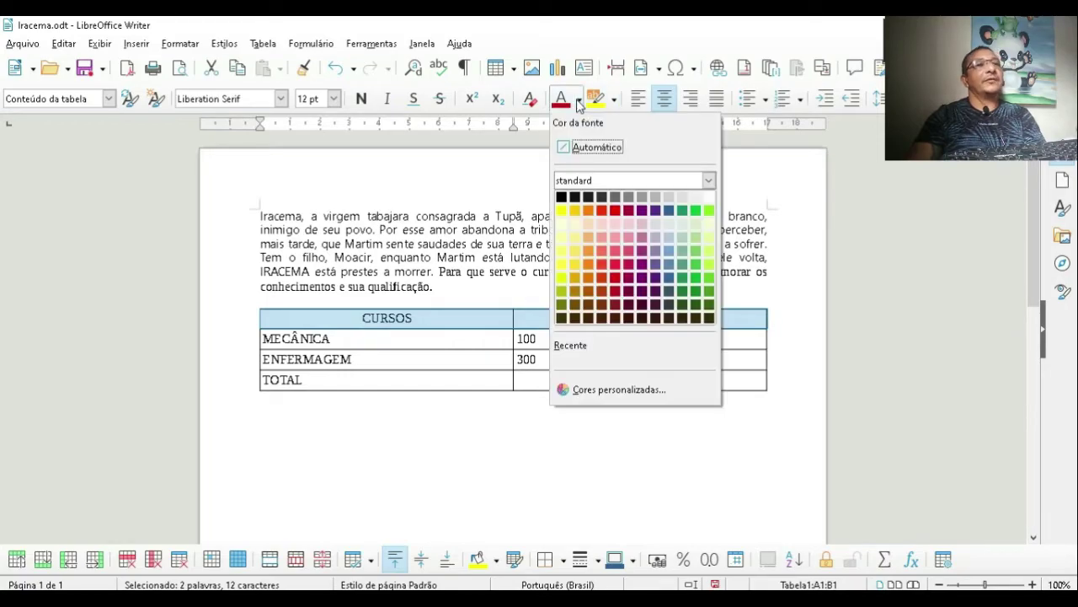
left_click(664, 285)
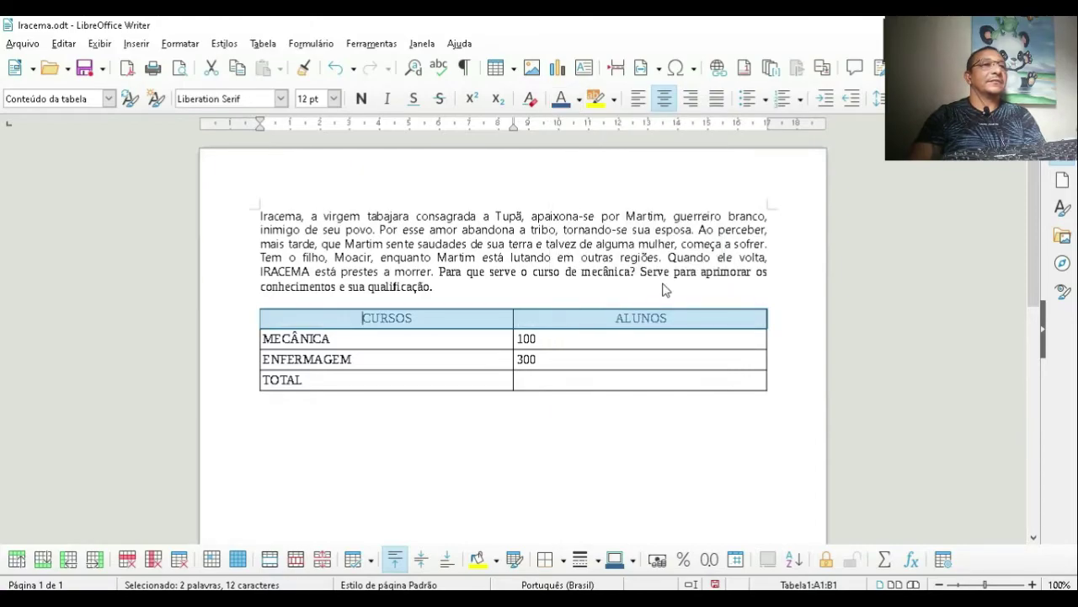
left_click(653, 416)
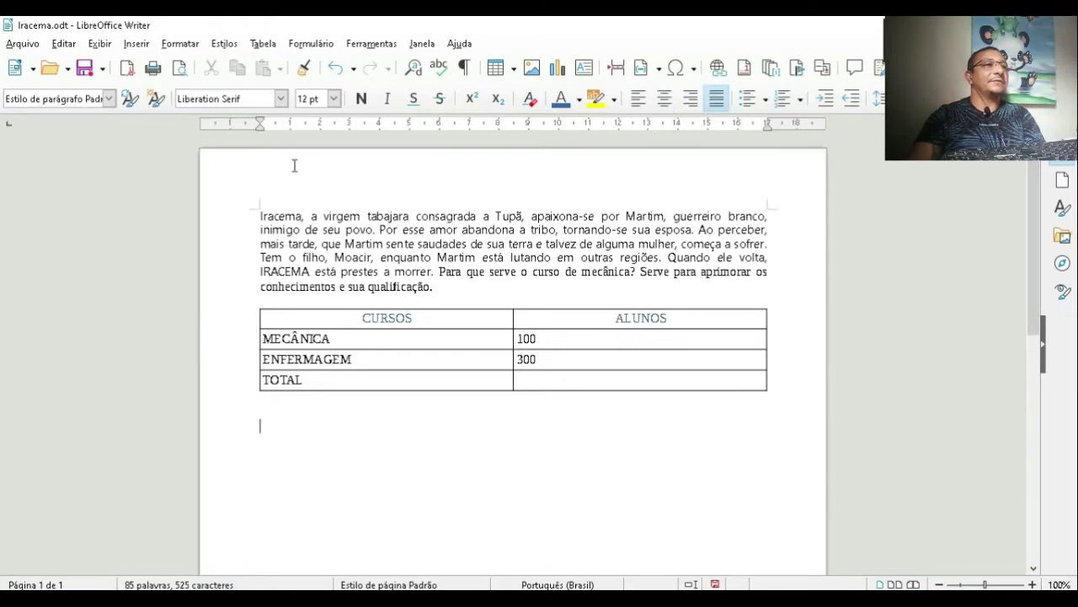
Make the header row's text bold and give it a light yellow highlight
left_click(248, 320)
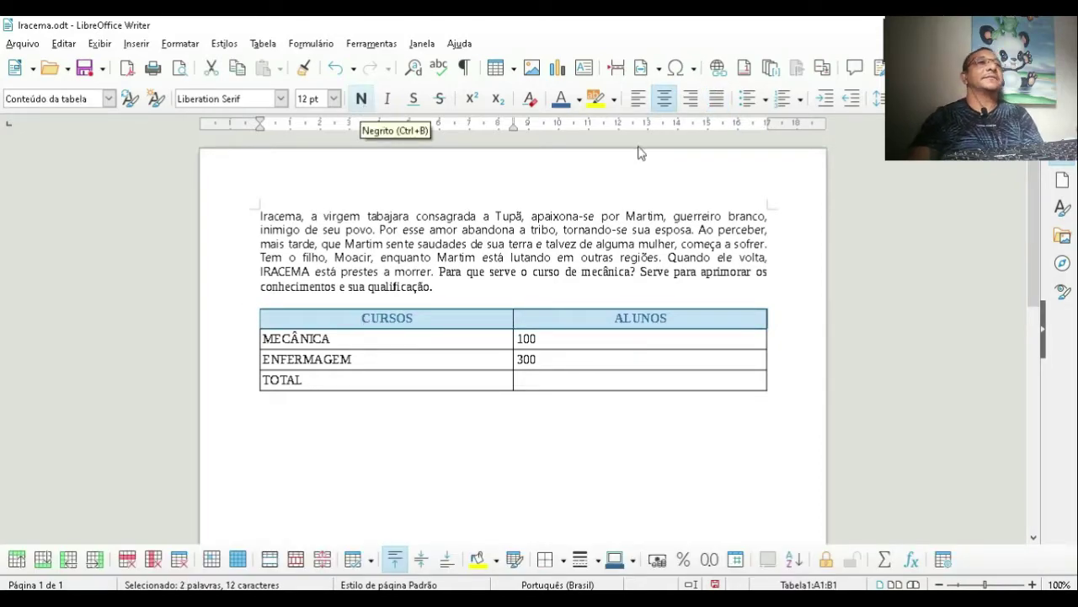
left_click(614, 101)
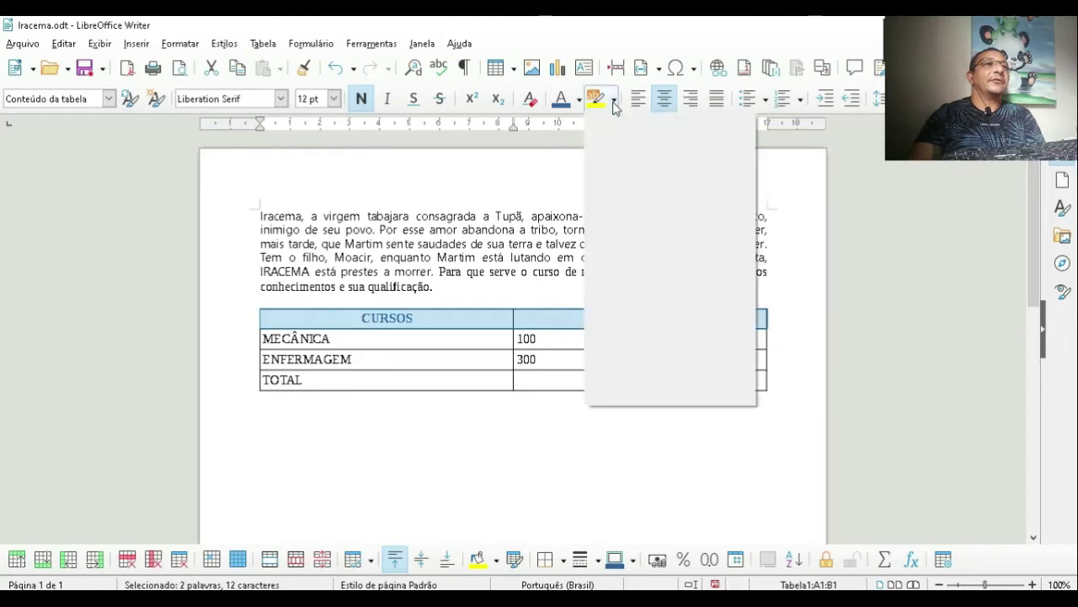
left_click(614, 102)
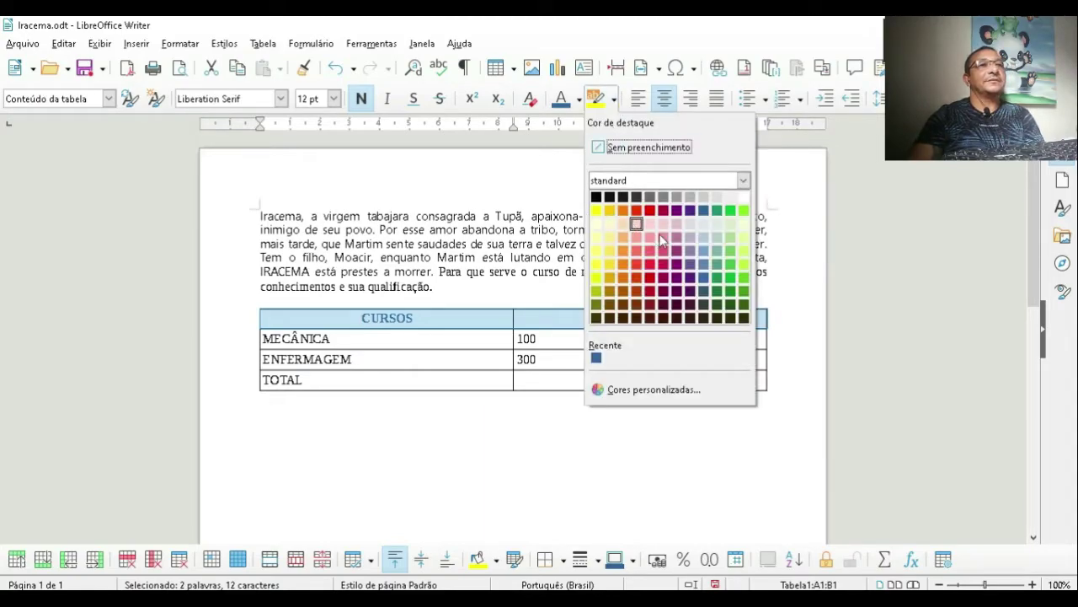
left_click(609, 238)
left_click(689, 475)
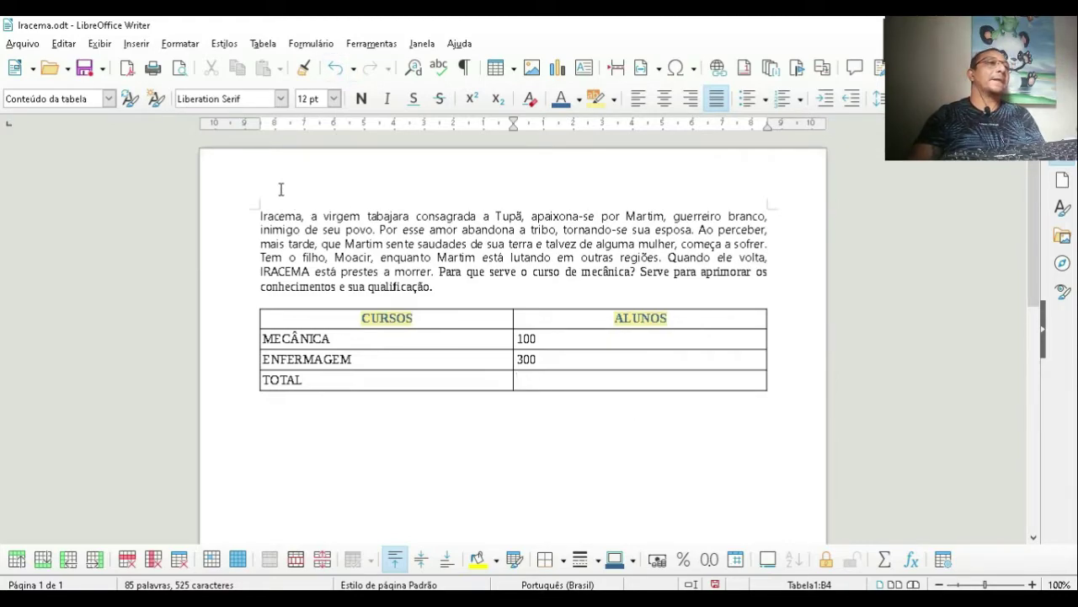
left_click(264, 43)
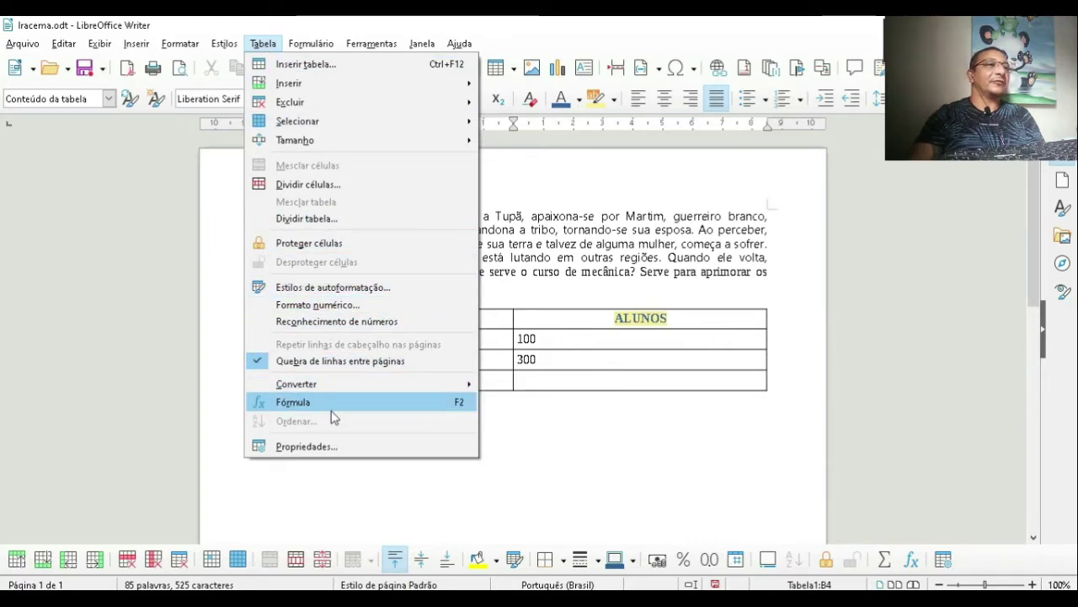
mouse_move(323, 389)
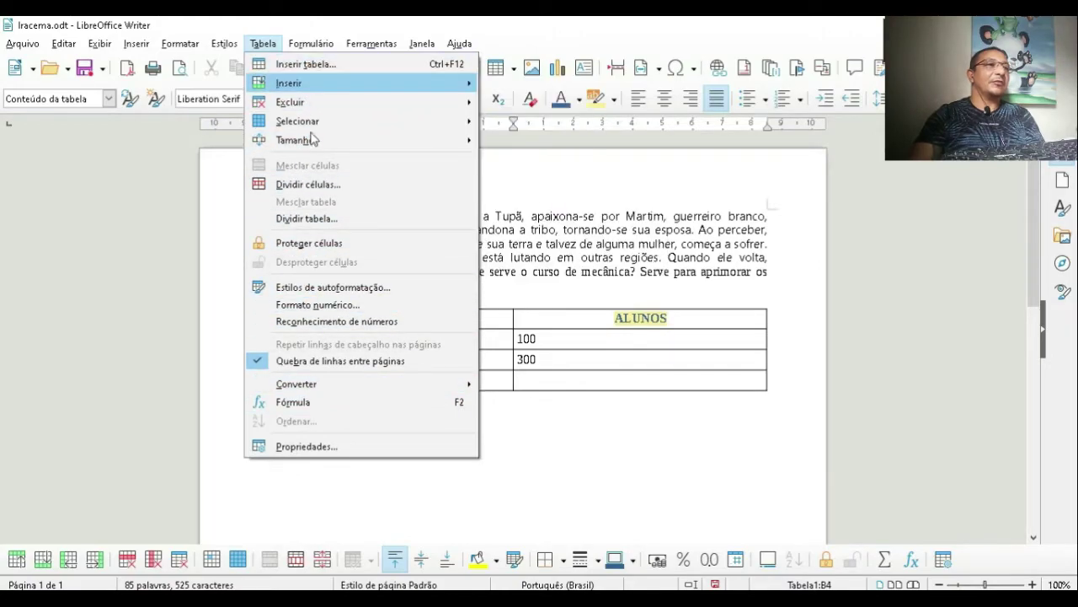
mouse_move(396, 385)
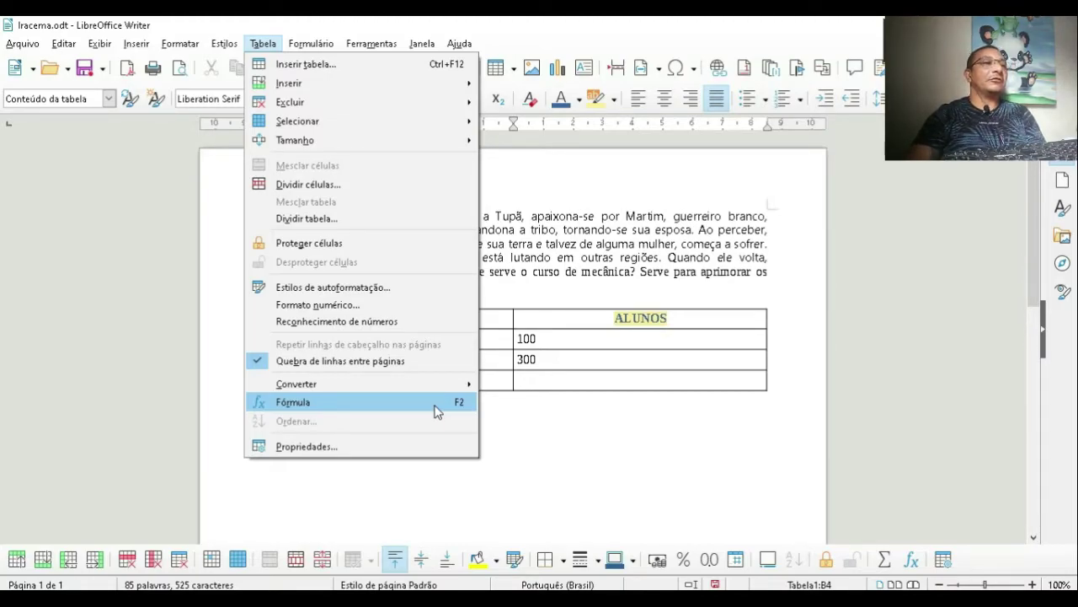
left_click(575, 385)
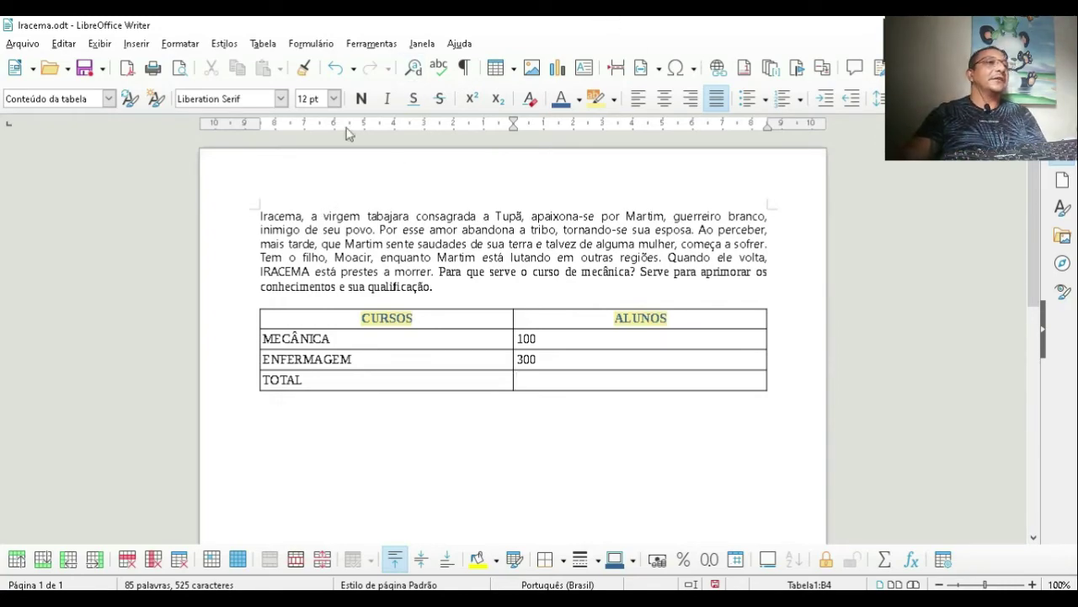
Add a sum formula over cells B2:B3 in the empty cell beside "TOTAL" and apply it
left_click(263, 47)
mouse_move(436, 390)
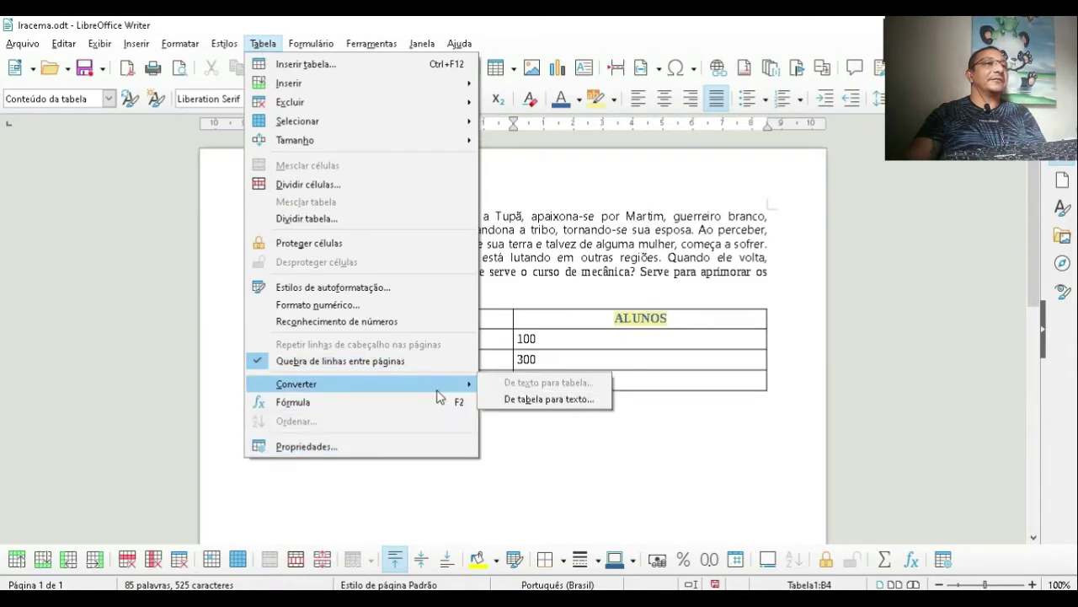
left_click(443, 402)
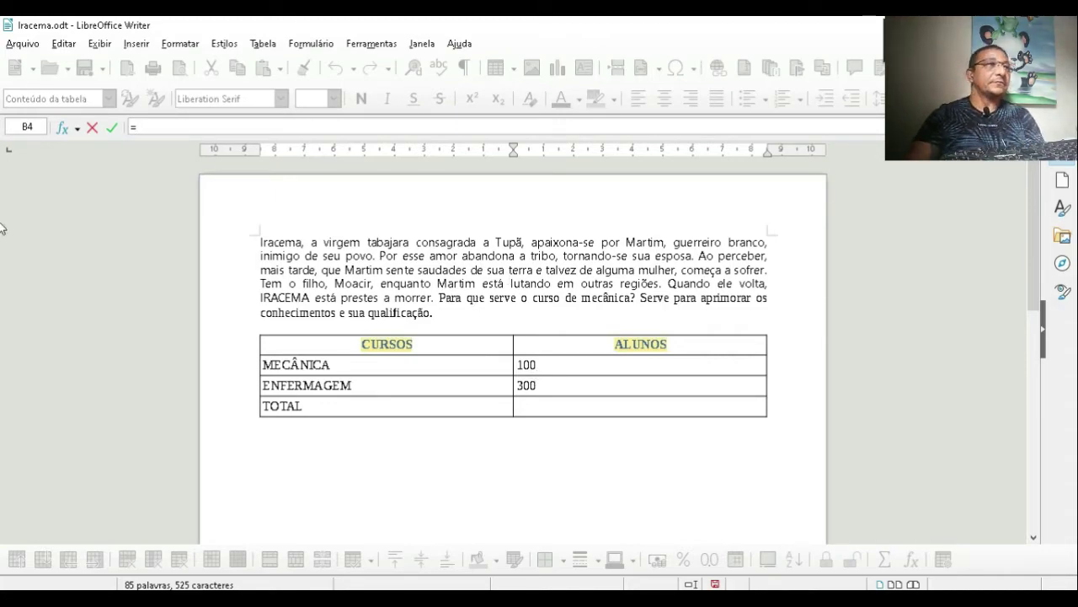
left_click(76, 130)
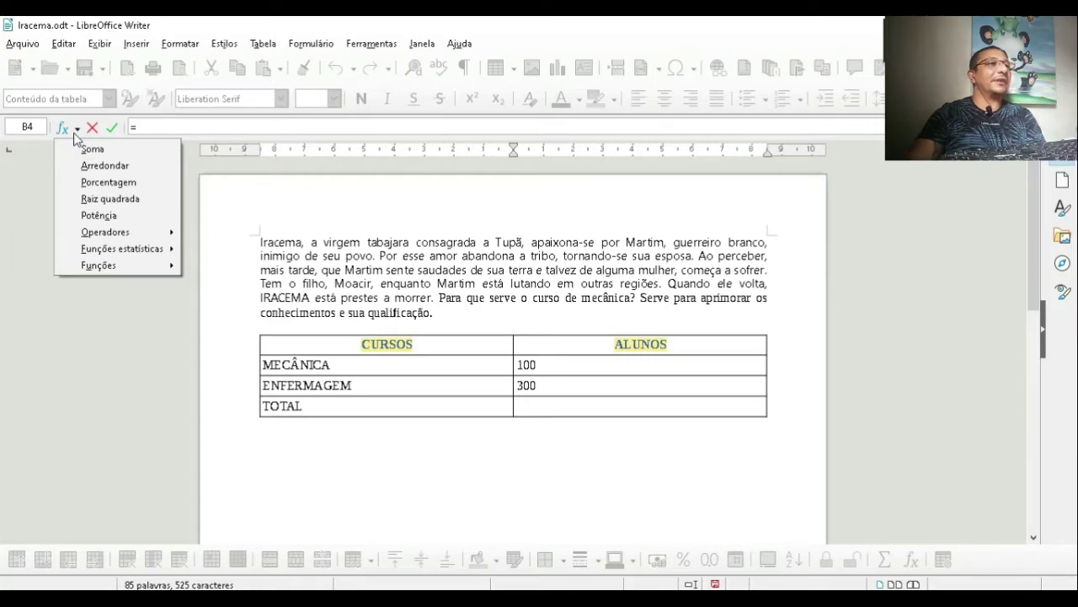
left_click(110, 150)
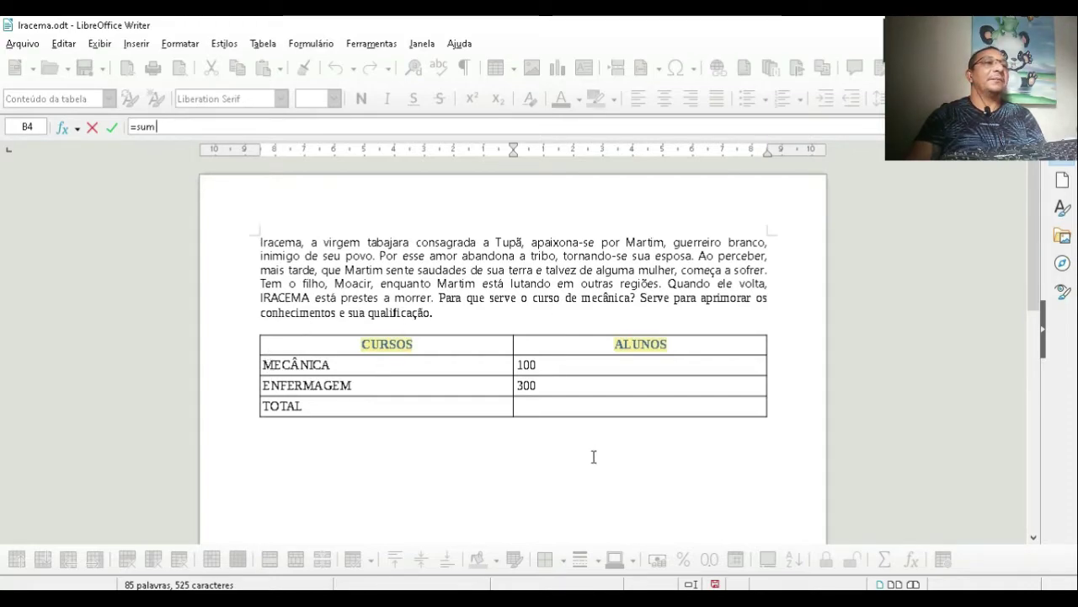
left_click(519, 364)
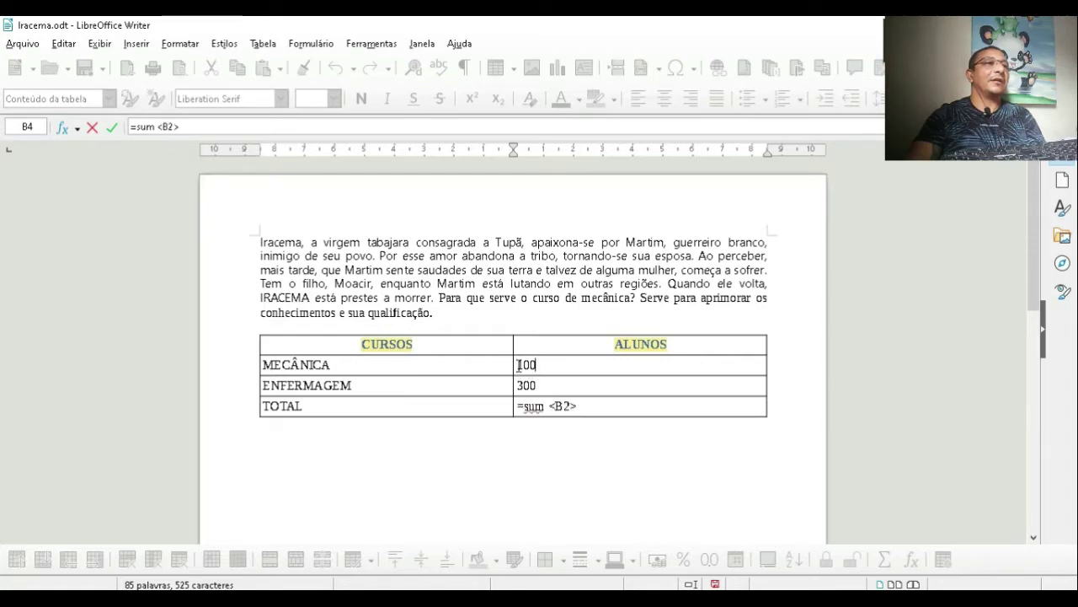
left_click_drag(519, 365, 537, 385)
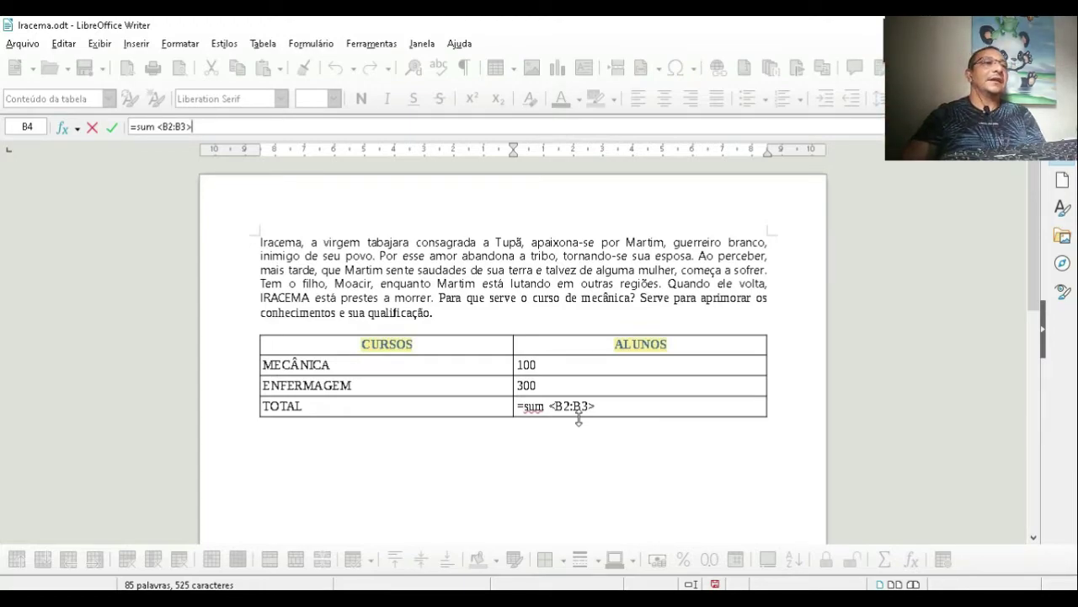
left_click(112, 127)
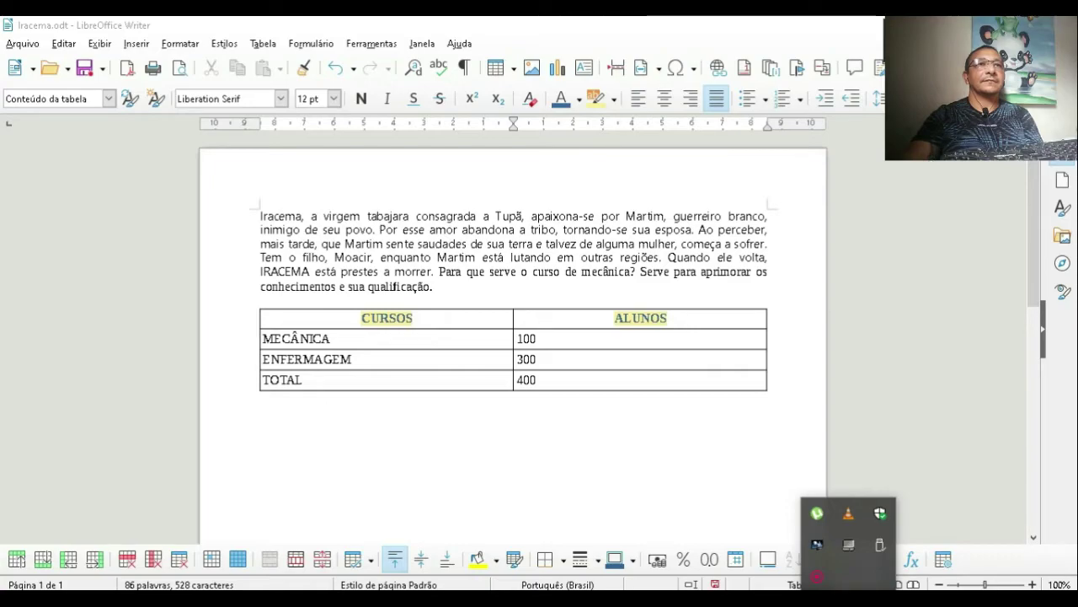
Insert a new LibreOffice 7.1 spreadsheet as an OLE object below the table
left_click(918, 323)
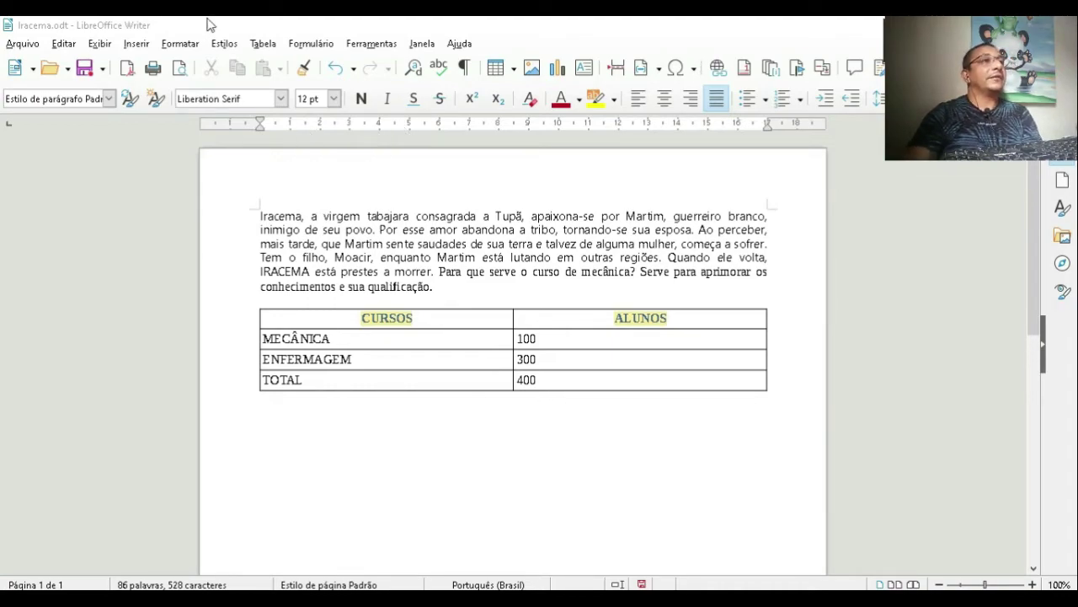
left_click(133, 46)
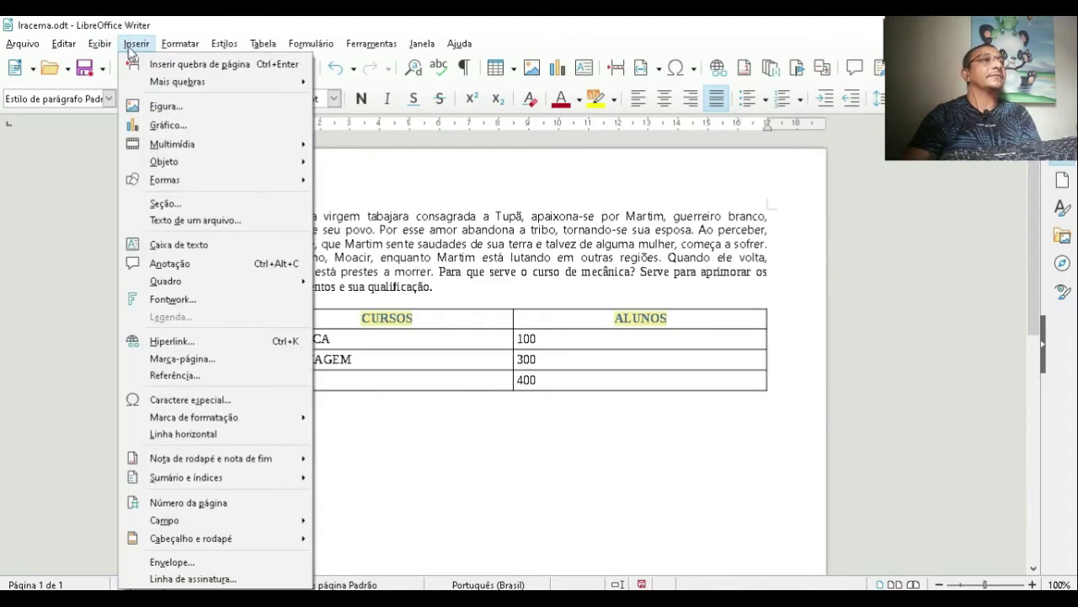
mouse_move(283, 168)
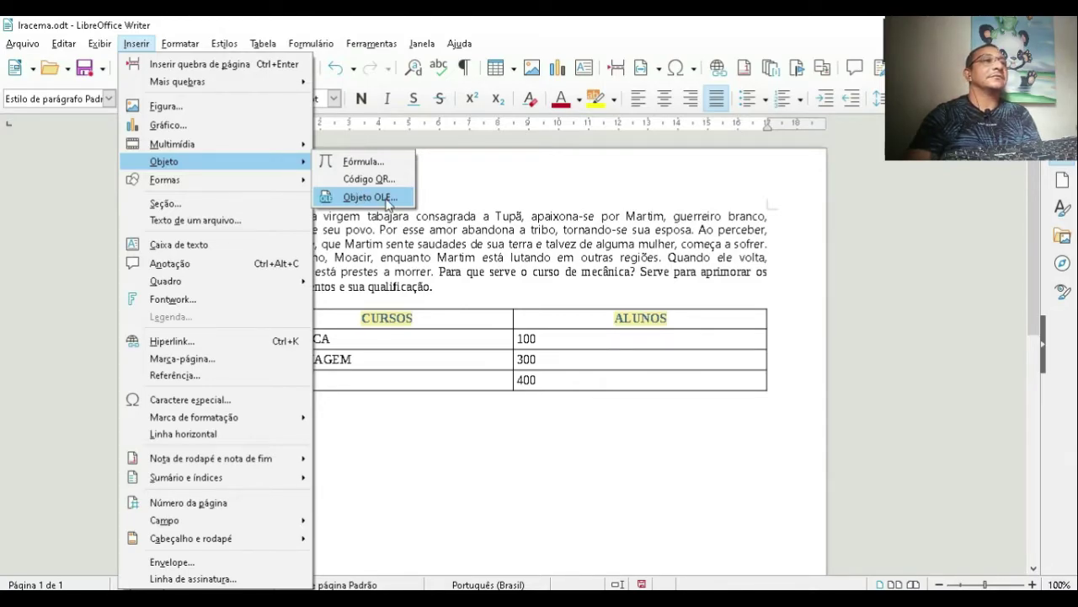
left_click(388, 203)
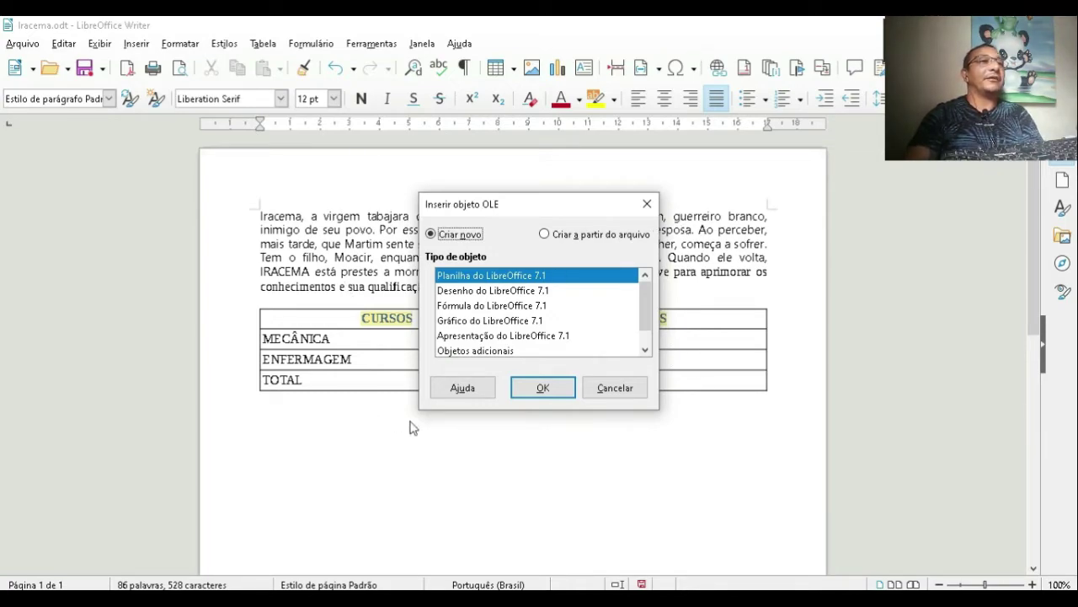
left_click(544, 388)
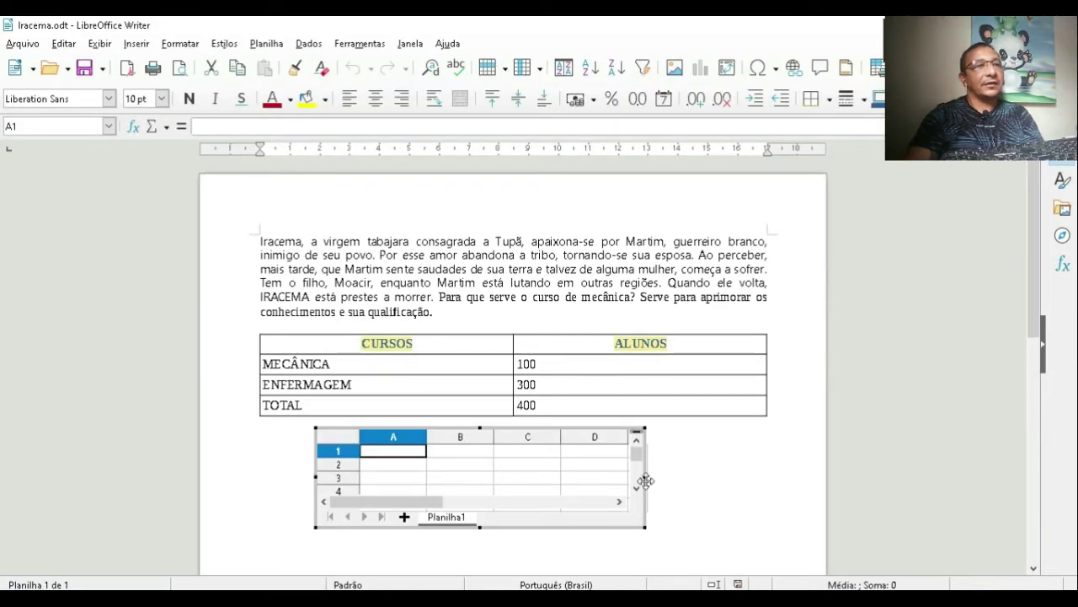
Widen the embedded spreadsheet on both sides and make it taller, to about 6.19 by 1.62
left_click_drag(645, 480, 754, 470)
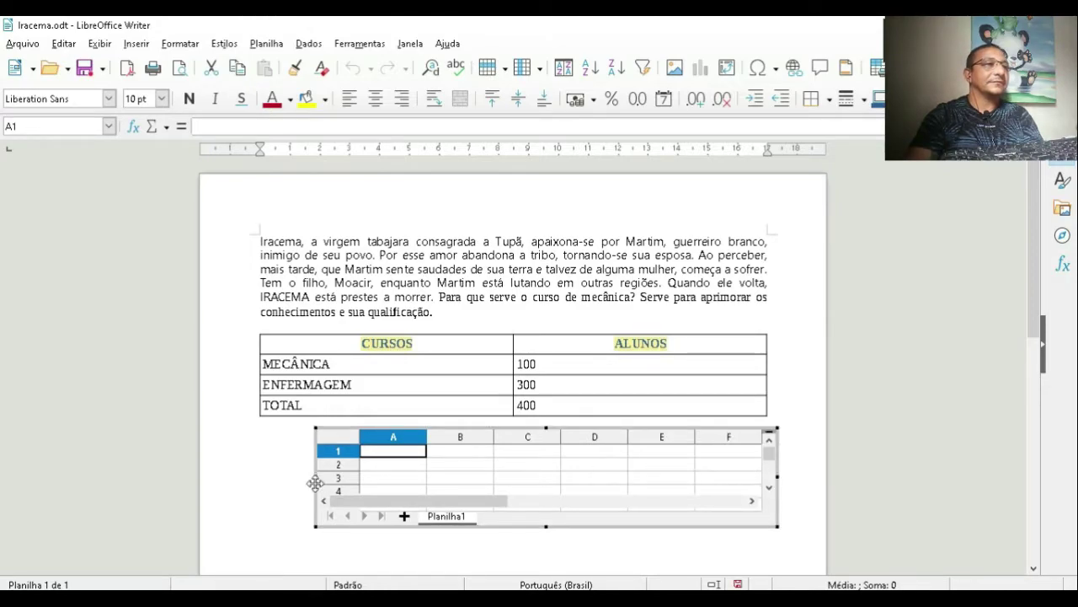
left_click_drag(314, 477, 262, 477)
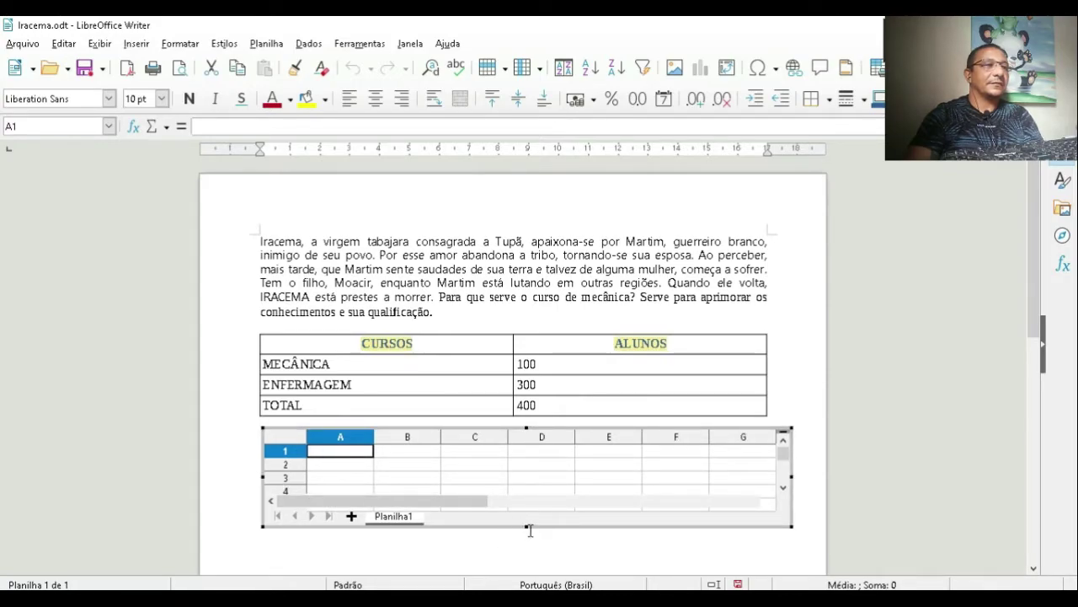
key("Escape")
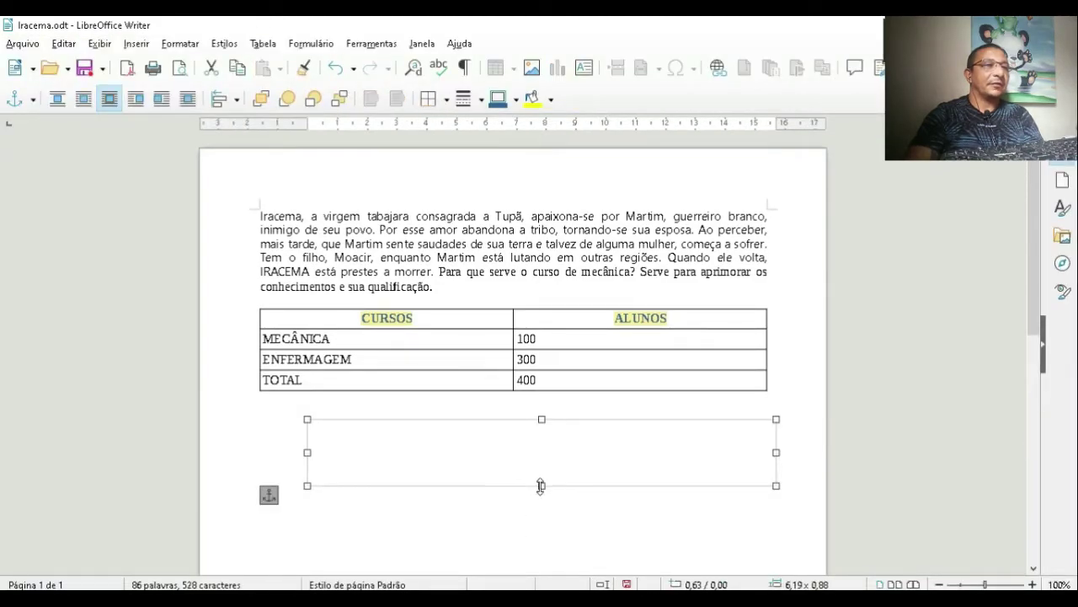
left_click_drag(540, 504, 539, 541)
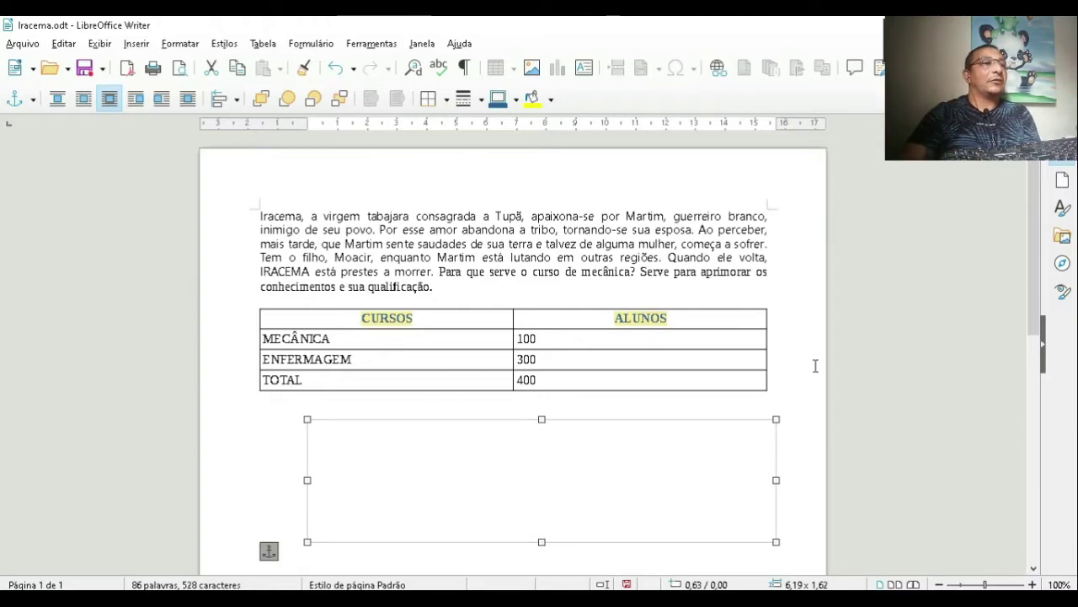
Reopen the embedded spreadsheet for editing, enter 12 in A1 and 55 in A2, and select A3
left_click(602, 463)
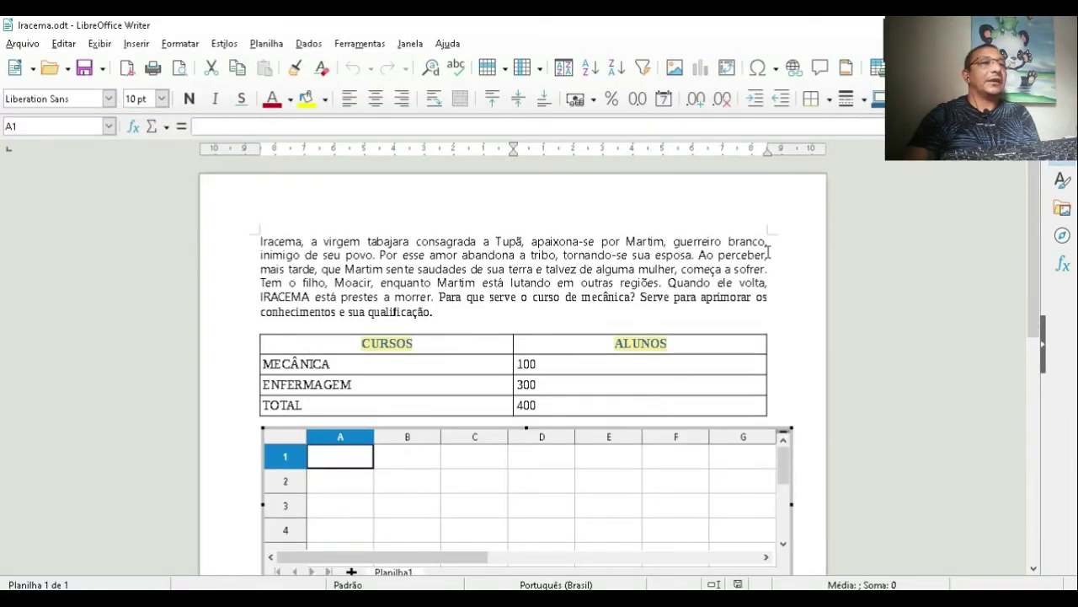
left_click(1034, 568)
left_click(1034, 568)
left_click(1034, 567)
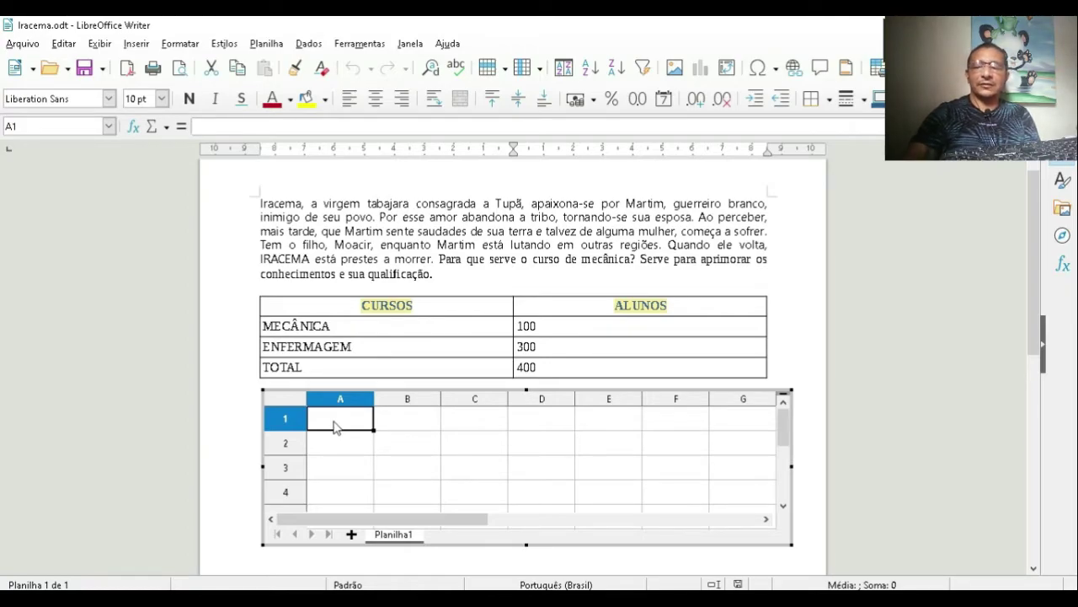
type("12")
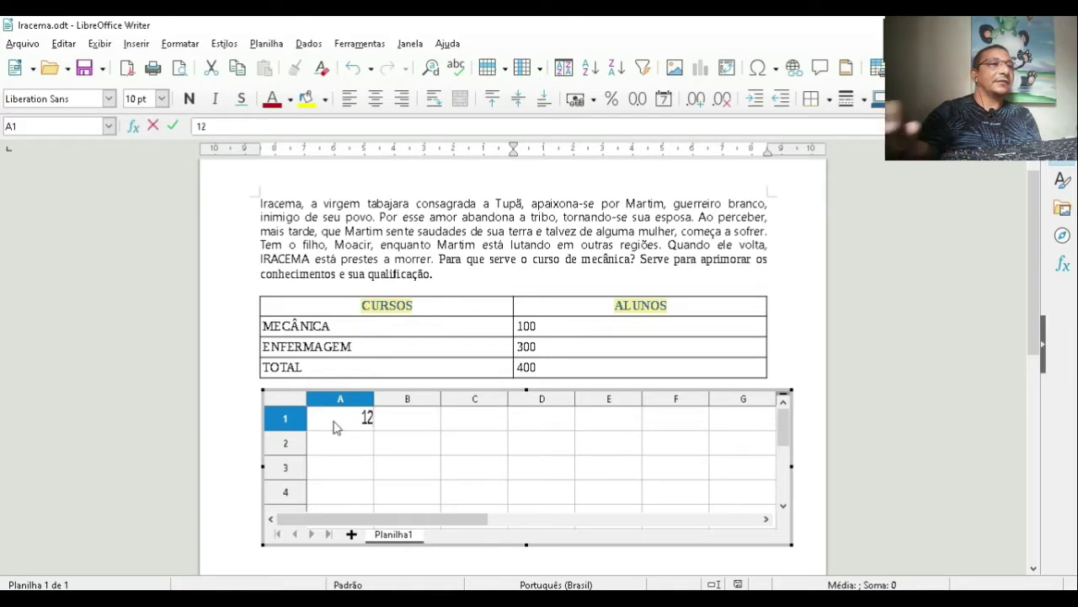
left_click(352, 449)
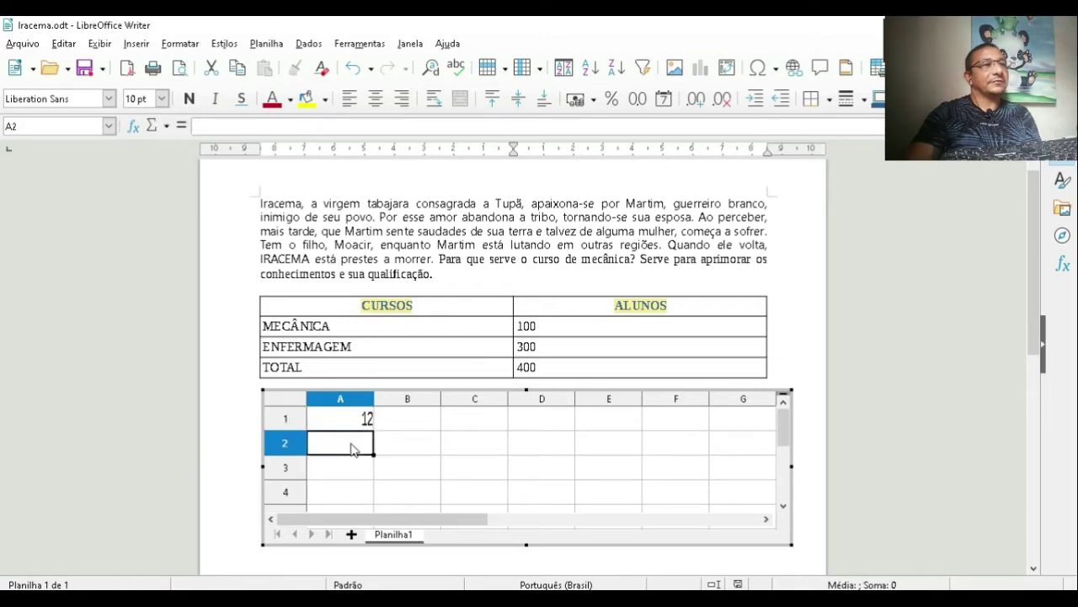
type("55")
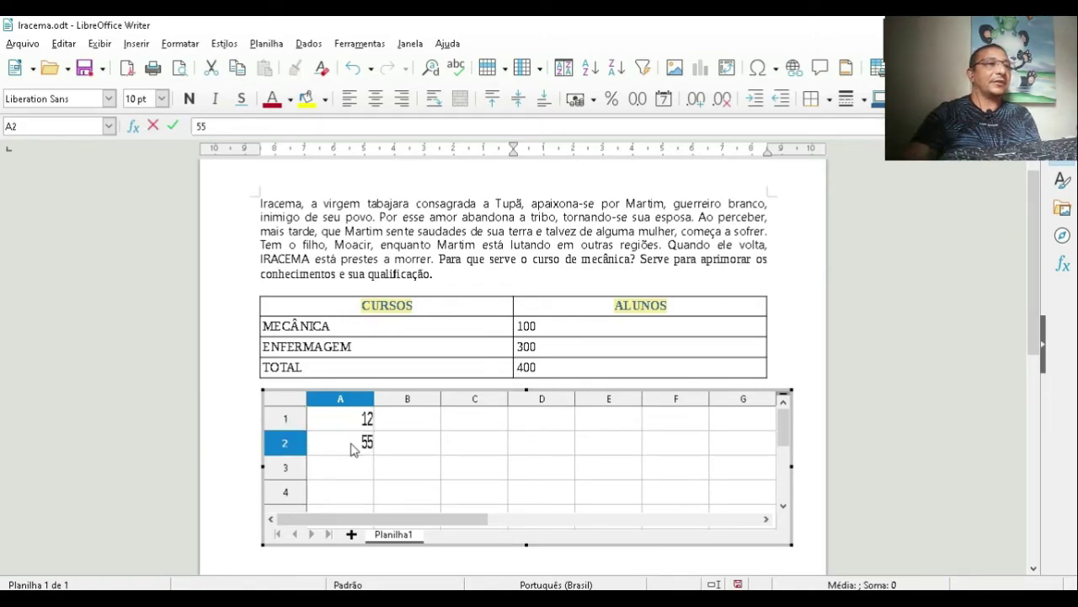
left_click(358, 474)
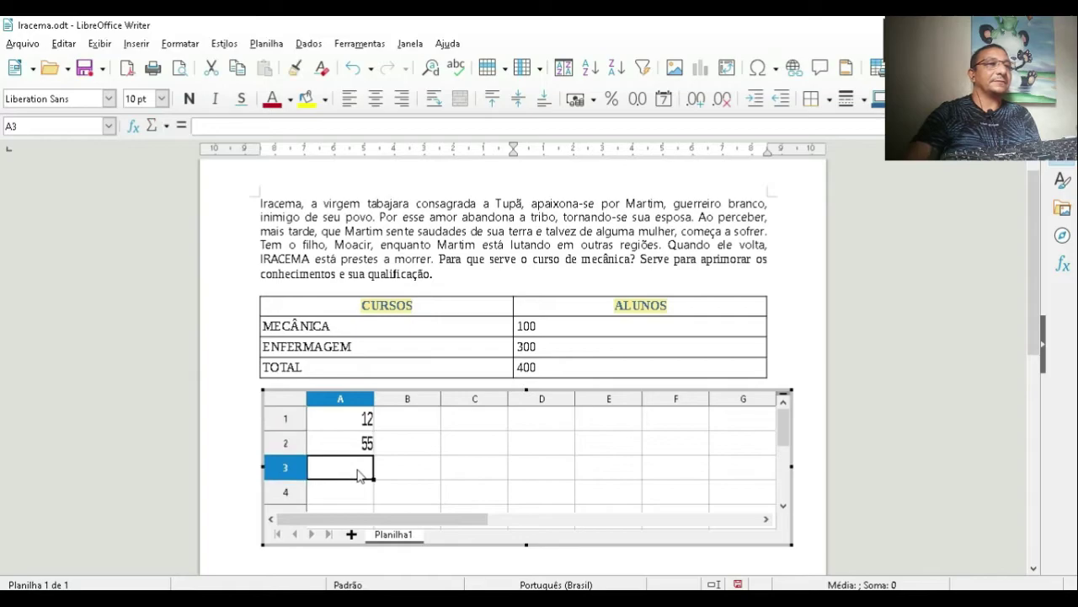
Enter 44 in A3 and the formula =SOMA(A1:A3) in A4 of the embedded spreadsheet
type("44")
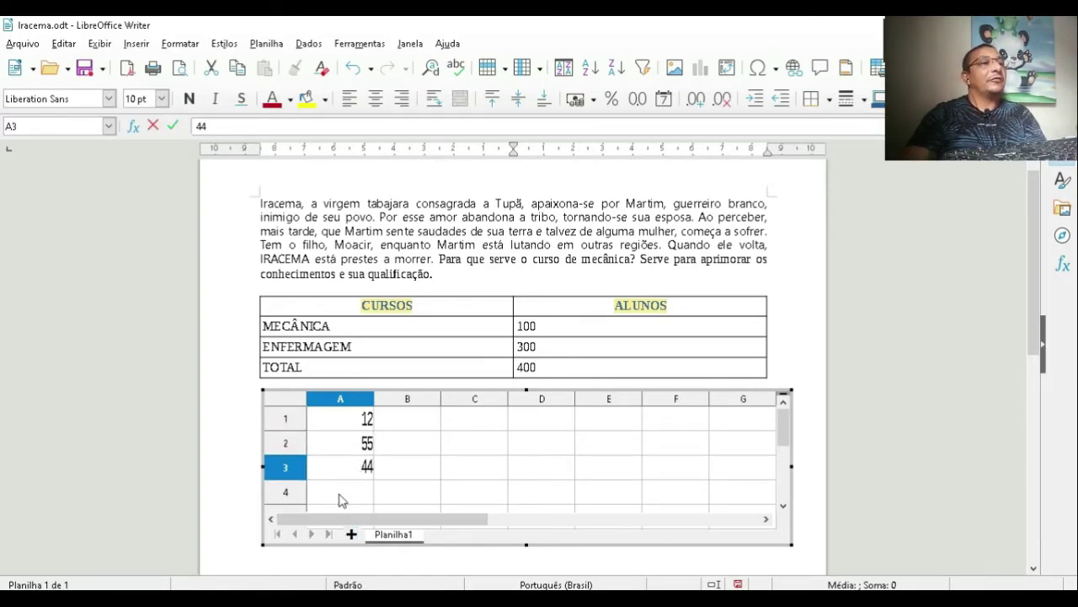
left_click(341, 494)
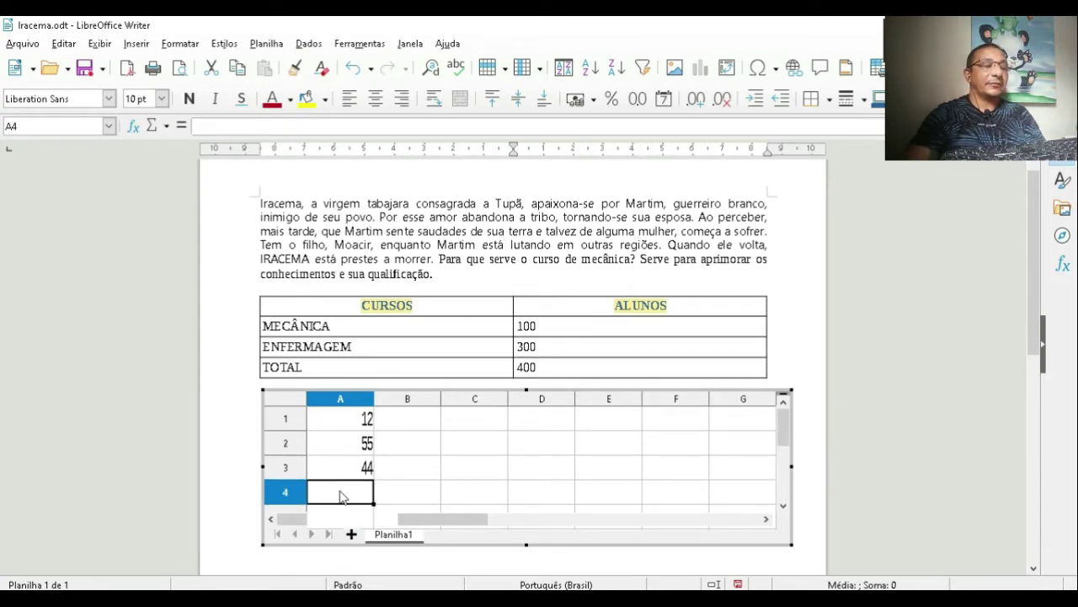
type("=")
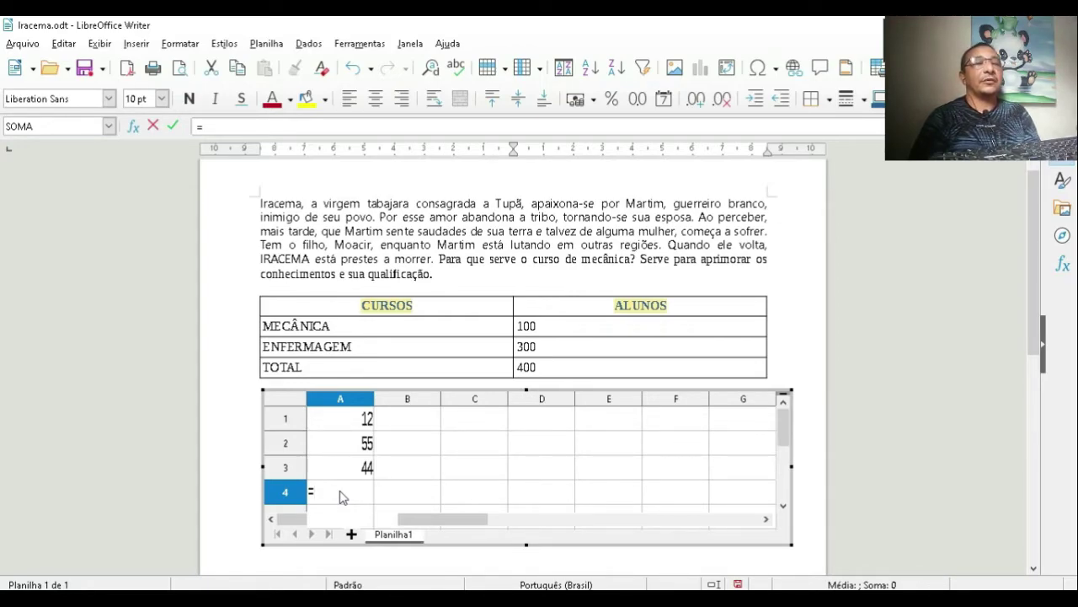
type("SOM")
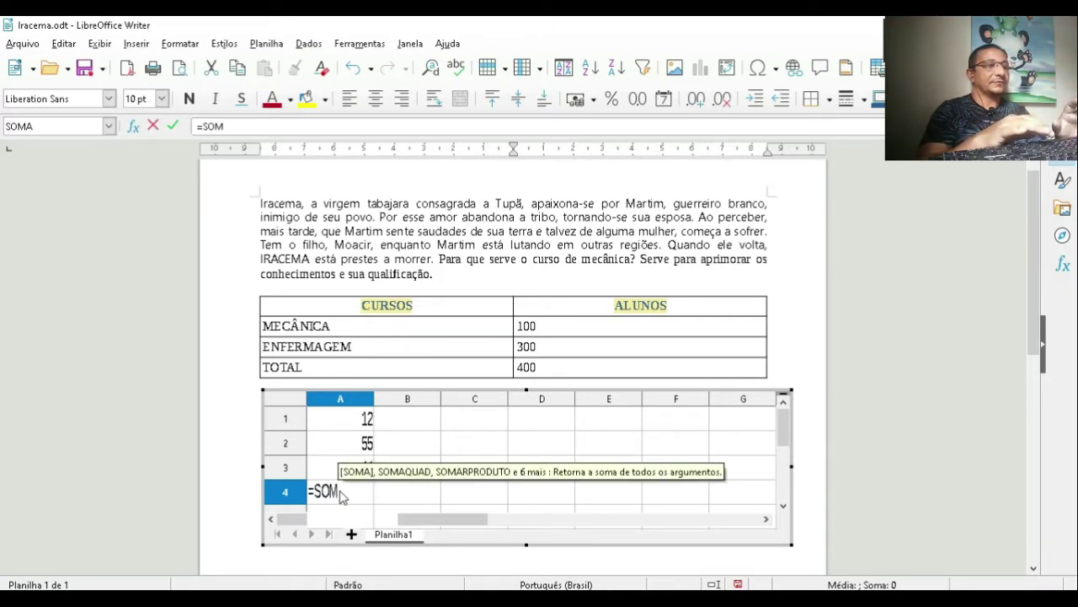
type("A")
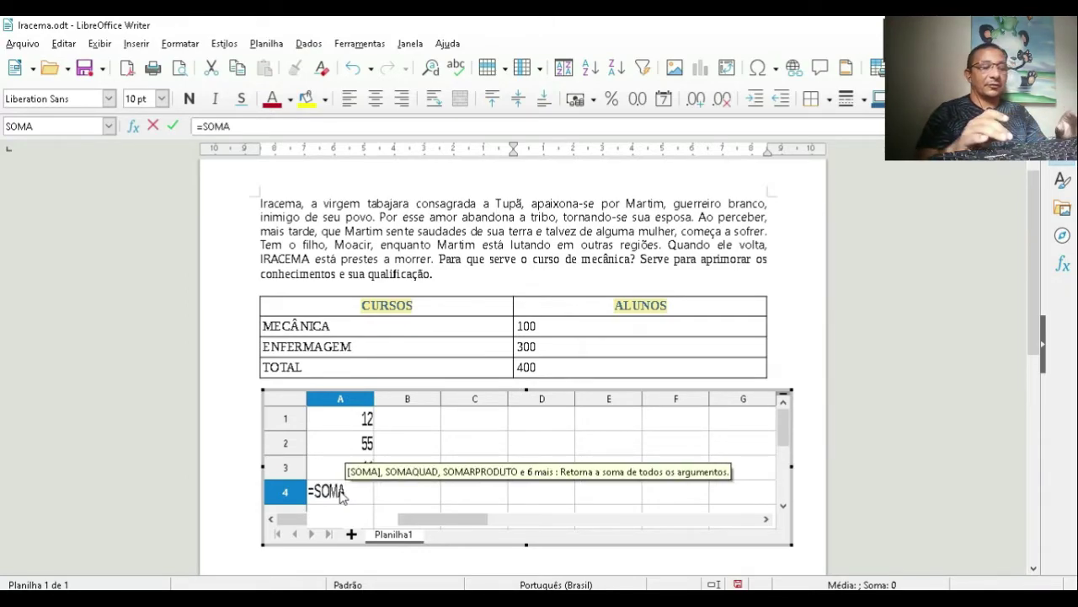
type("(")
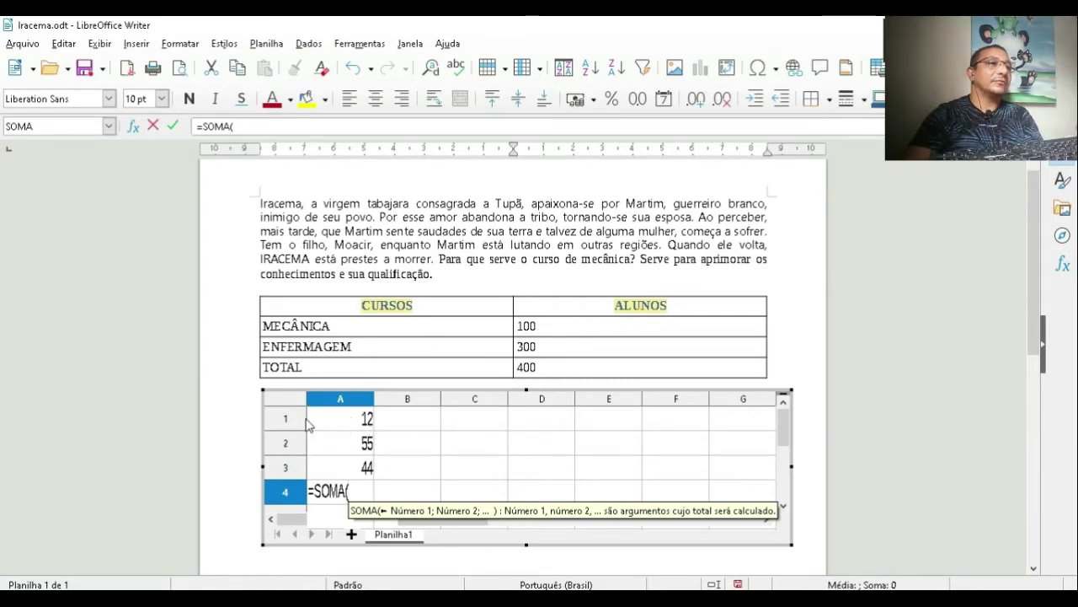
left_click(338, 428)
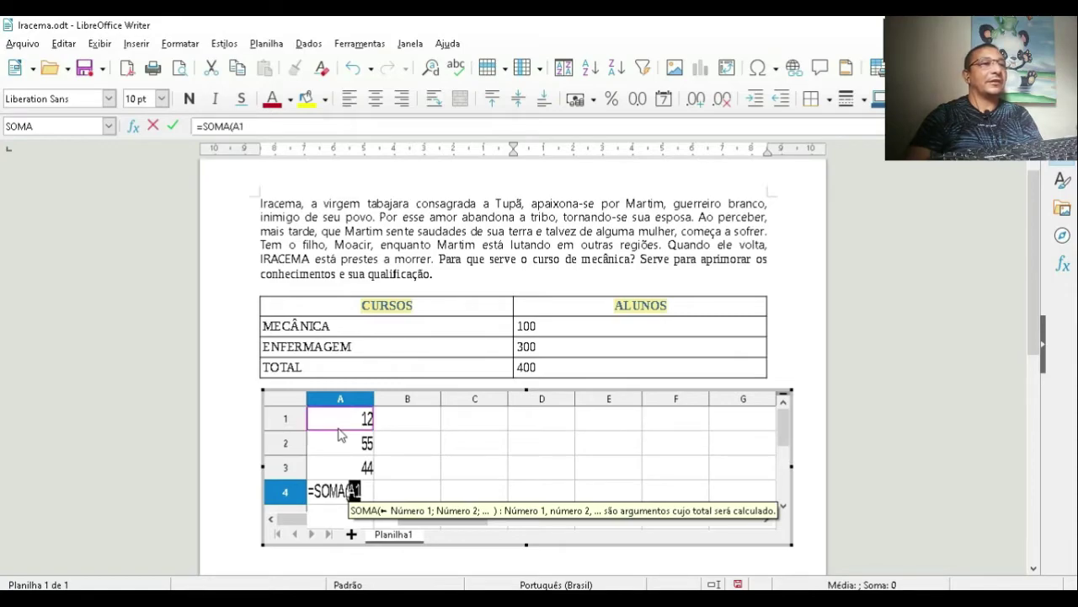
left_click(362, 493)
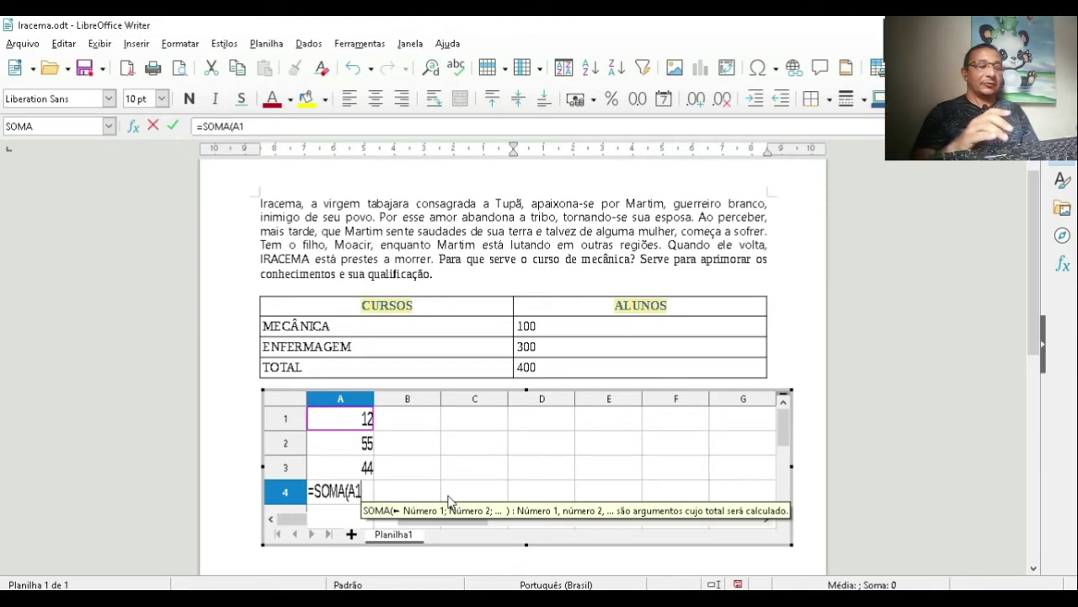
type(":")
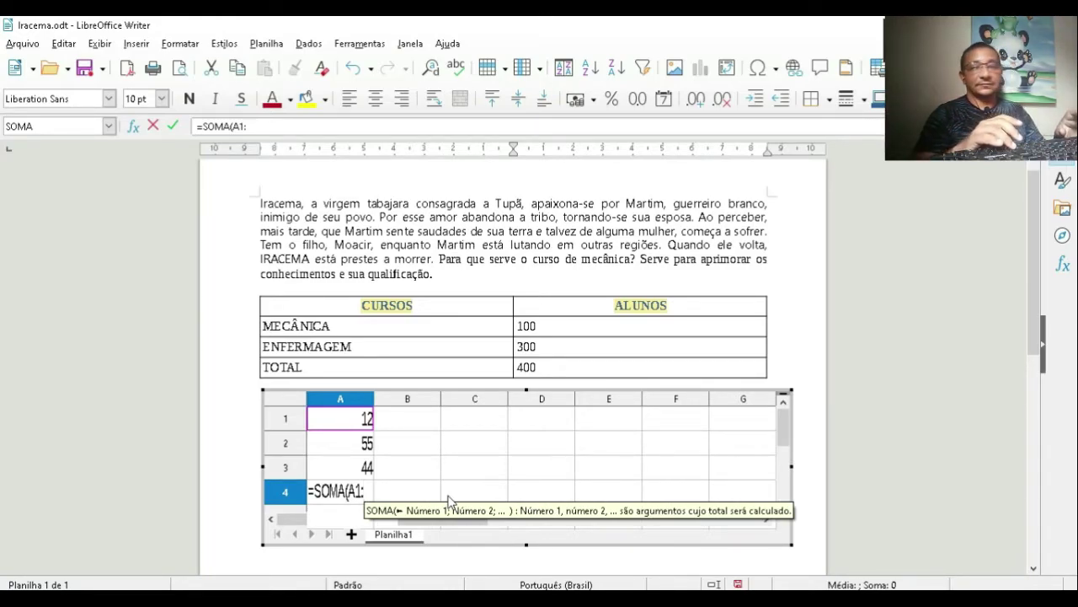
type("A")
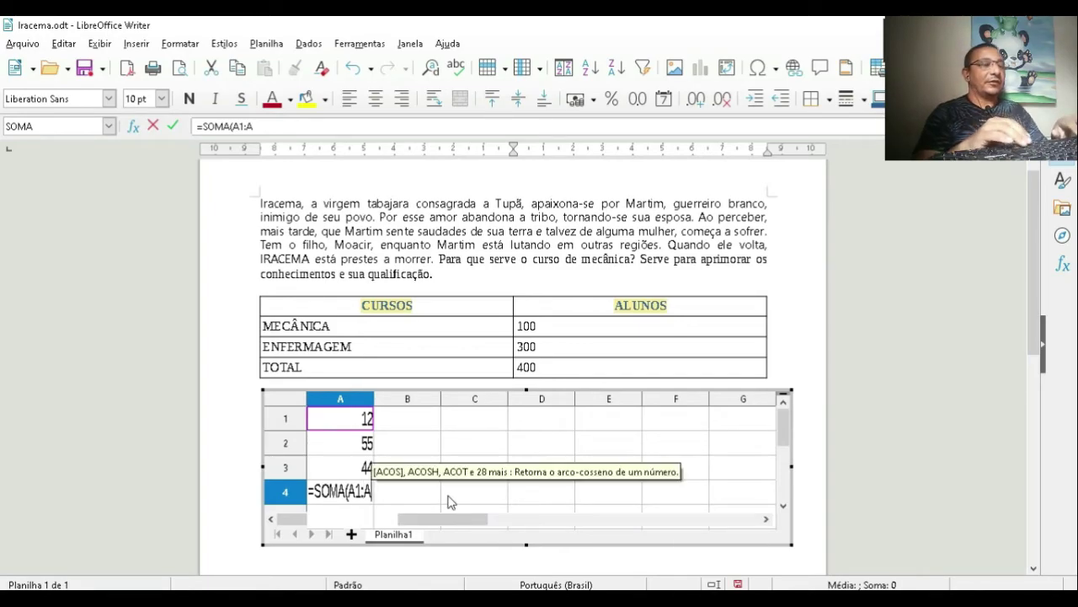
type("3")
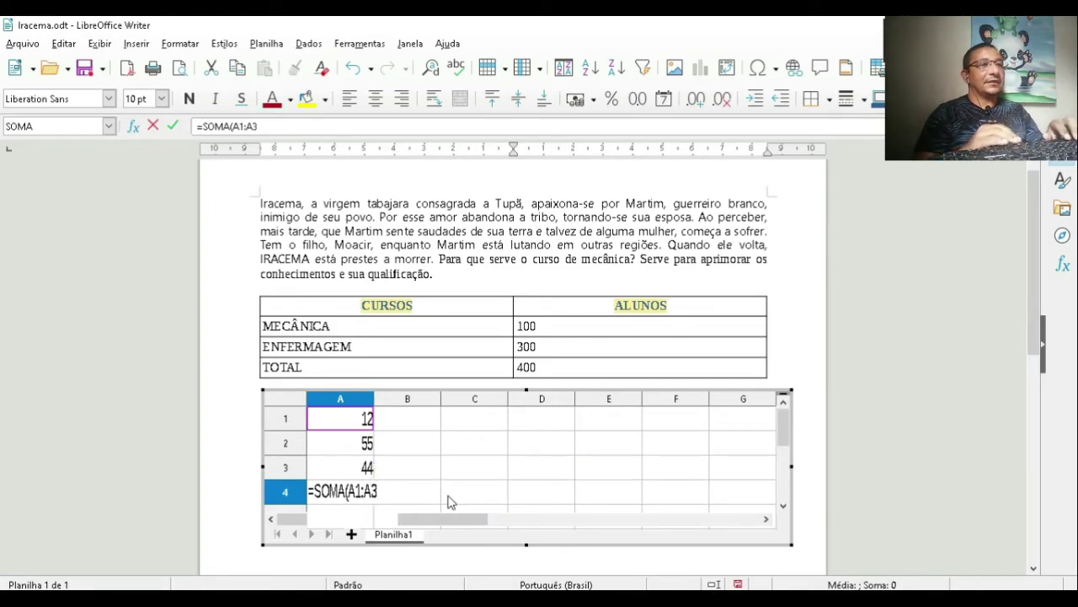
type(")")
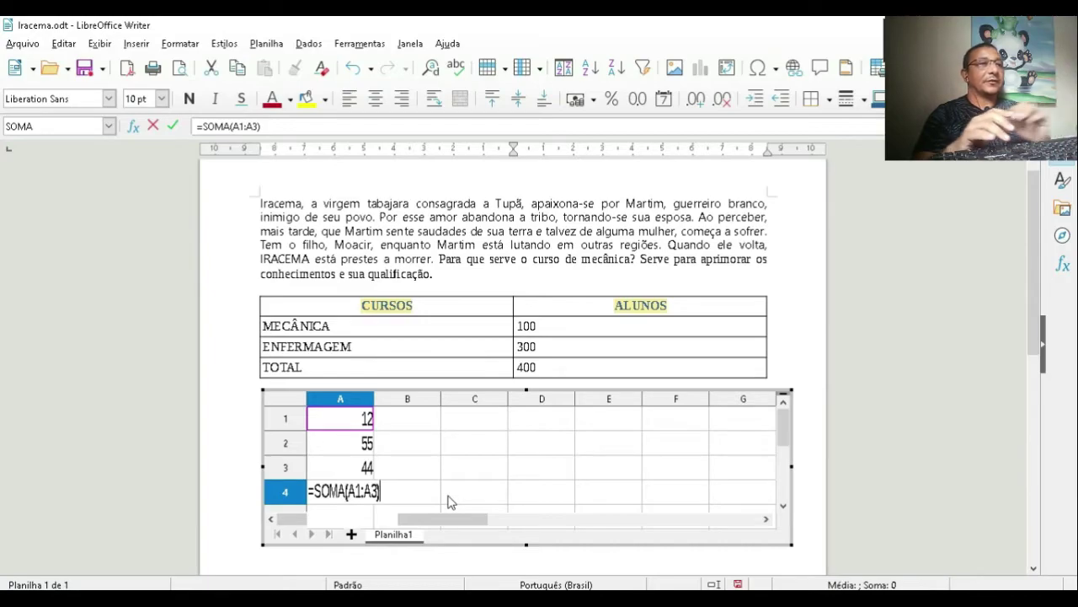
key("Return")
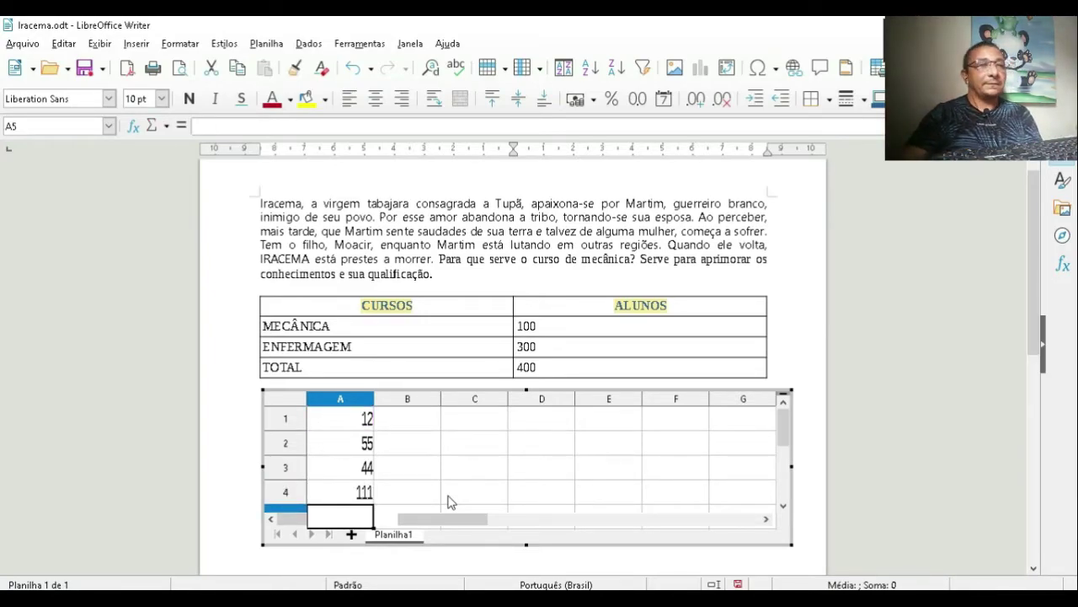
Leave spreadsheet editing and resize the embedded object to about 4.37 by 1.62 by moving its right edge
left_click(810, 419)
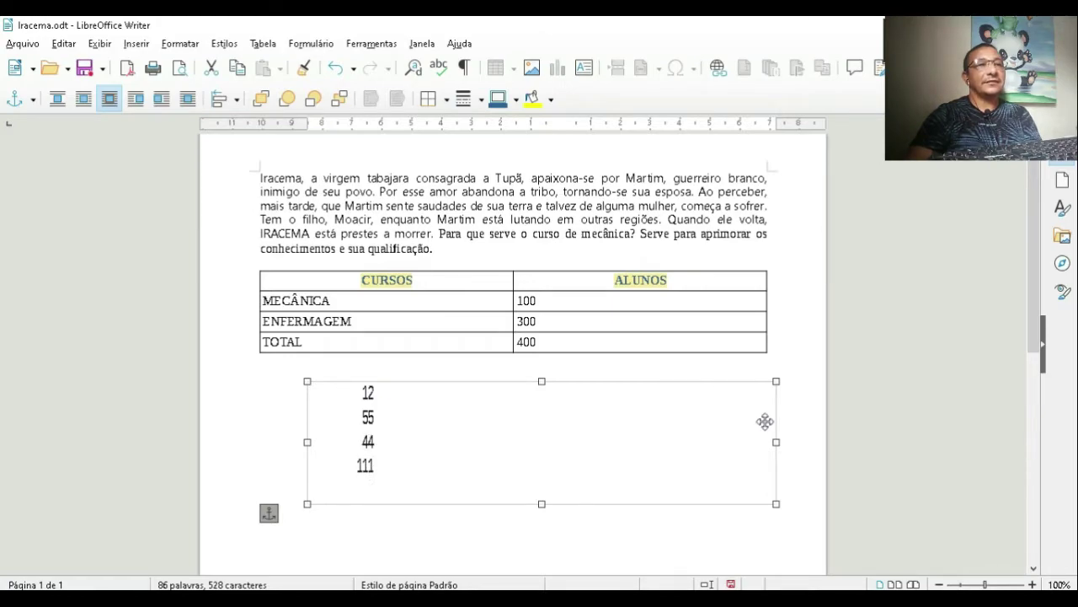
left_click_drag(776, 441, 434, 470)
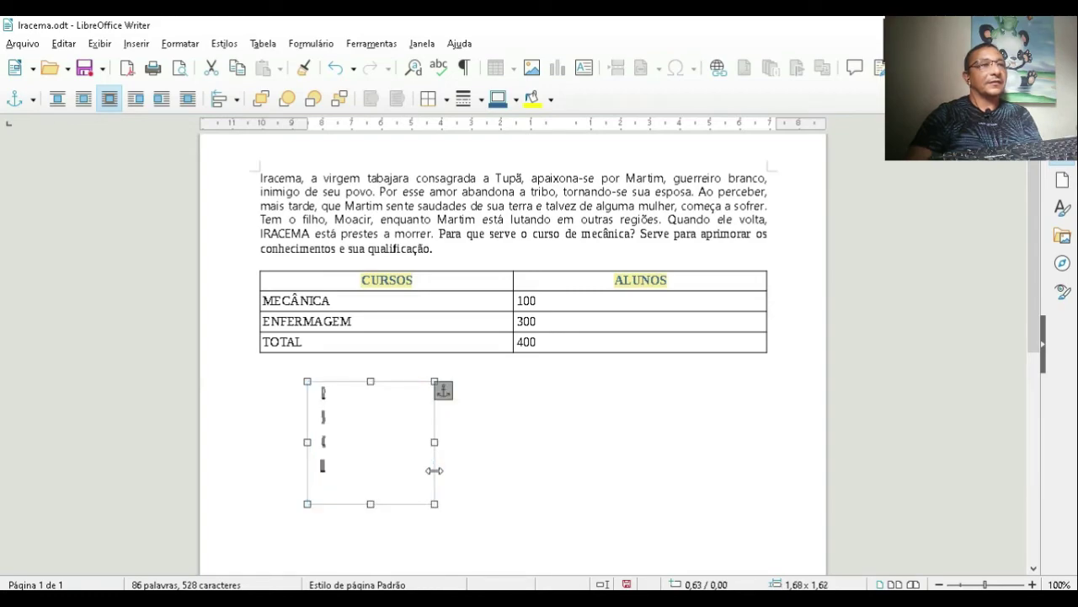
left_click_drag(461, 439, 637, 447)
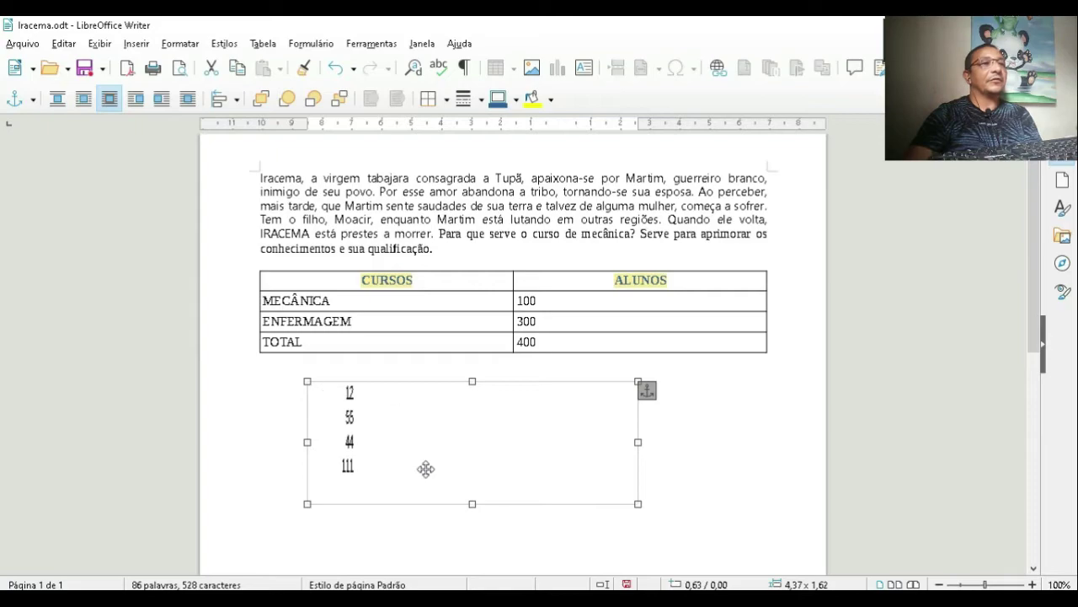
left_click(700, 384)
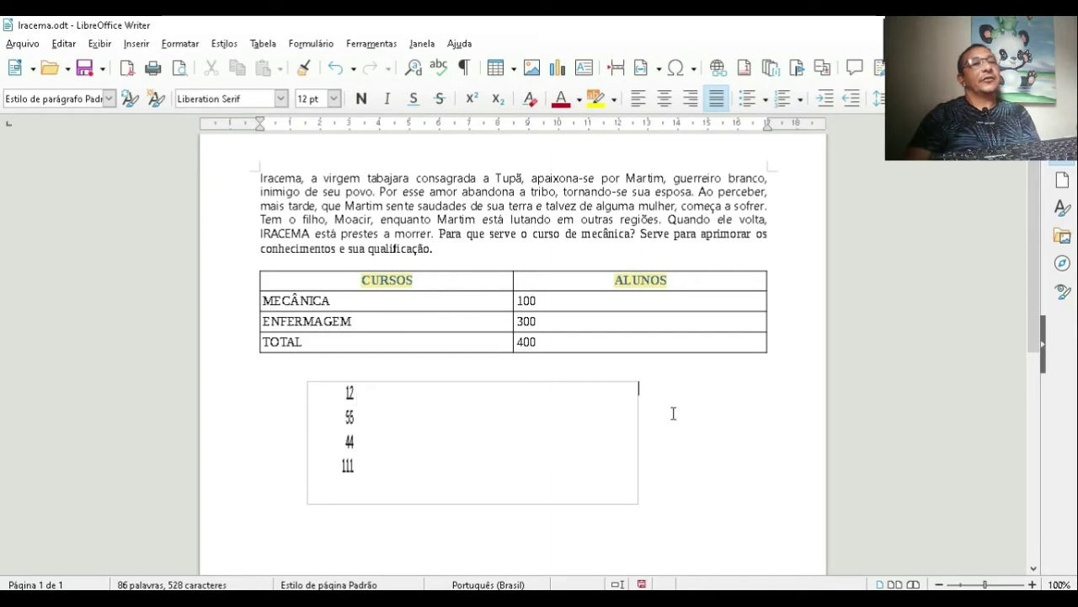
Reopen the embedded spreadsheet for editing and return to the document
left_click(454, 459)
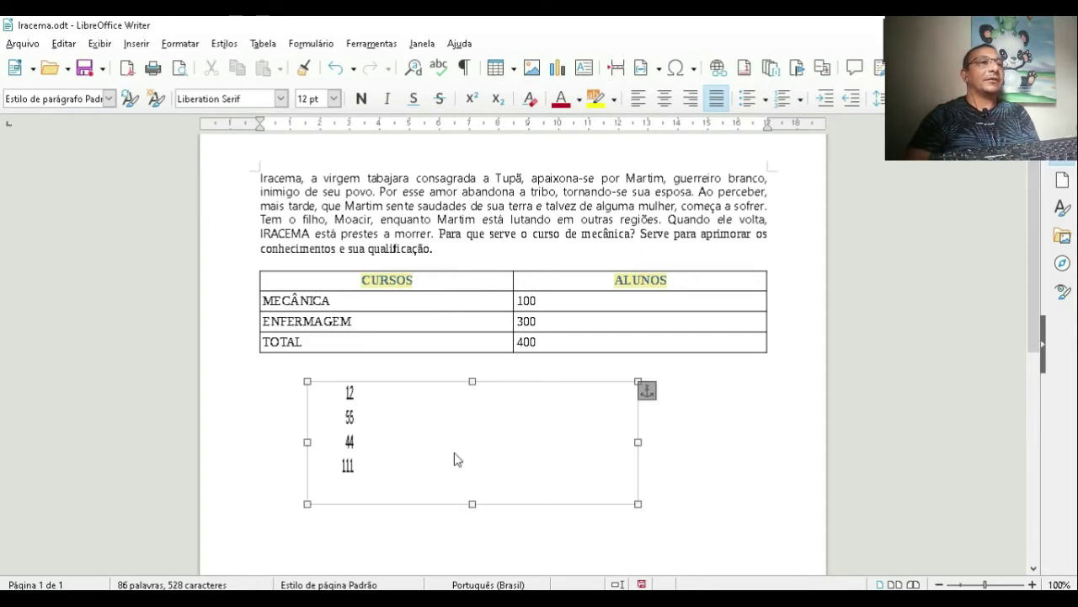
double_click(454, 458)
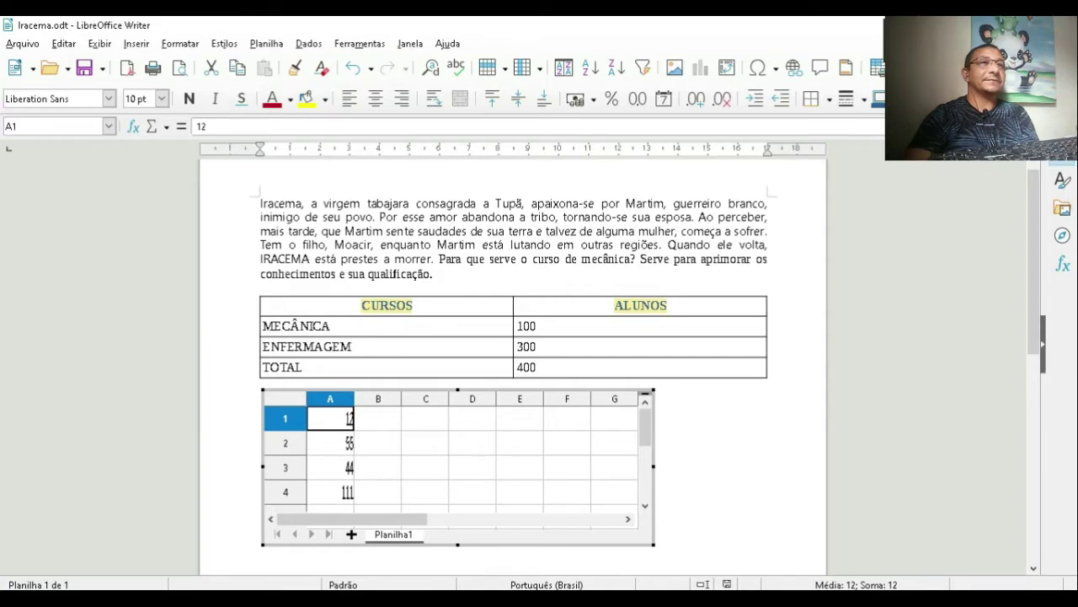
key("Escape")
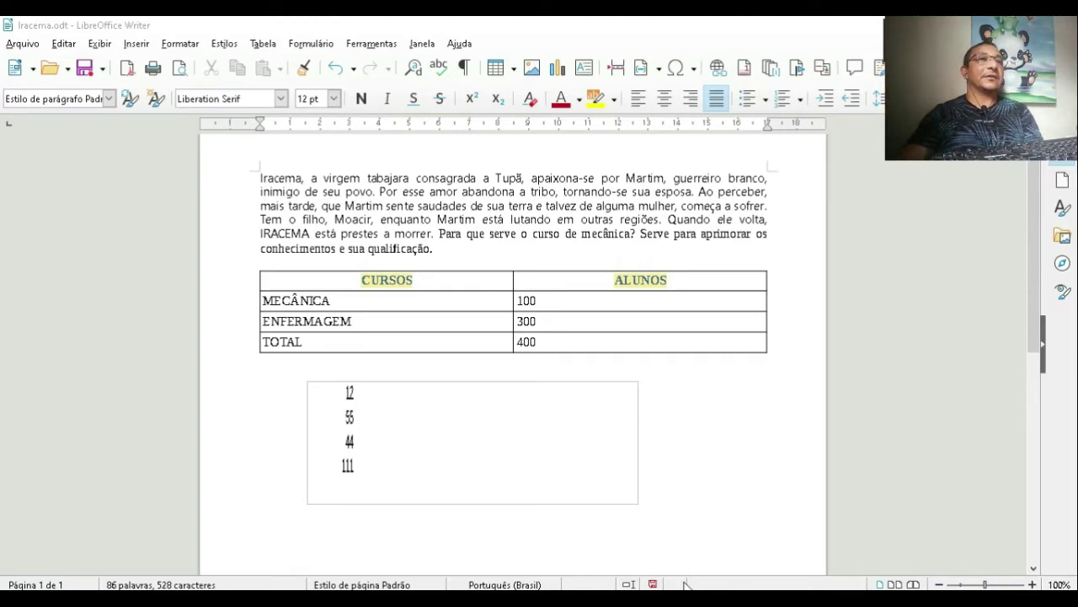
Select the whole Iracema paragraph, try a first-line indent up to about 2.5 cm, and return it to the margin
left_click(261, 180)
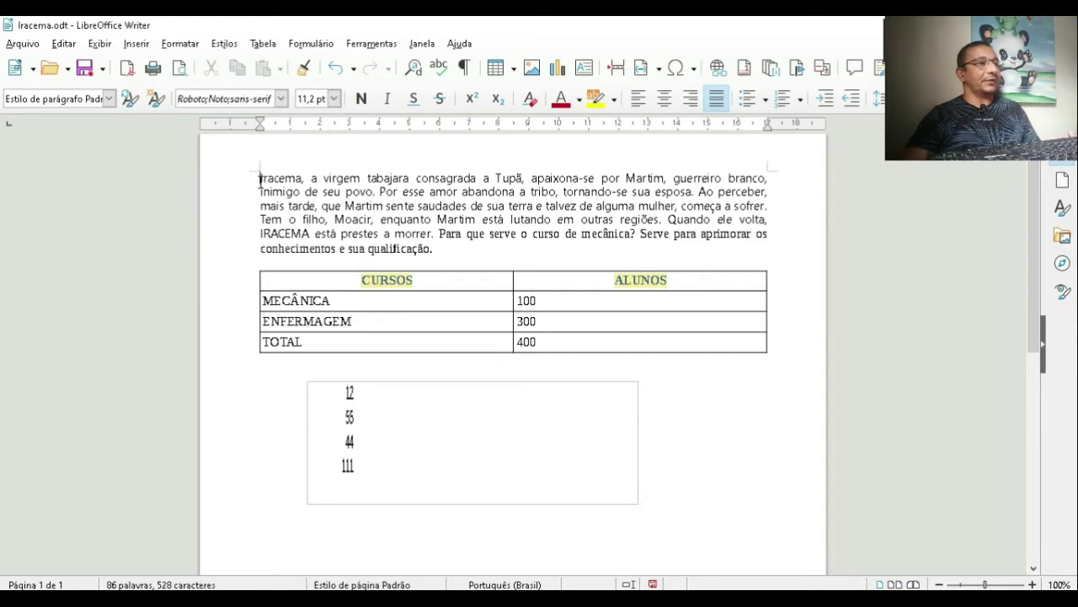
left_click(444, 251, "shift")
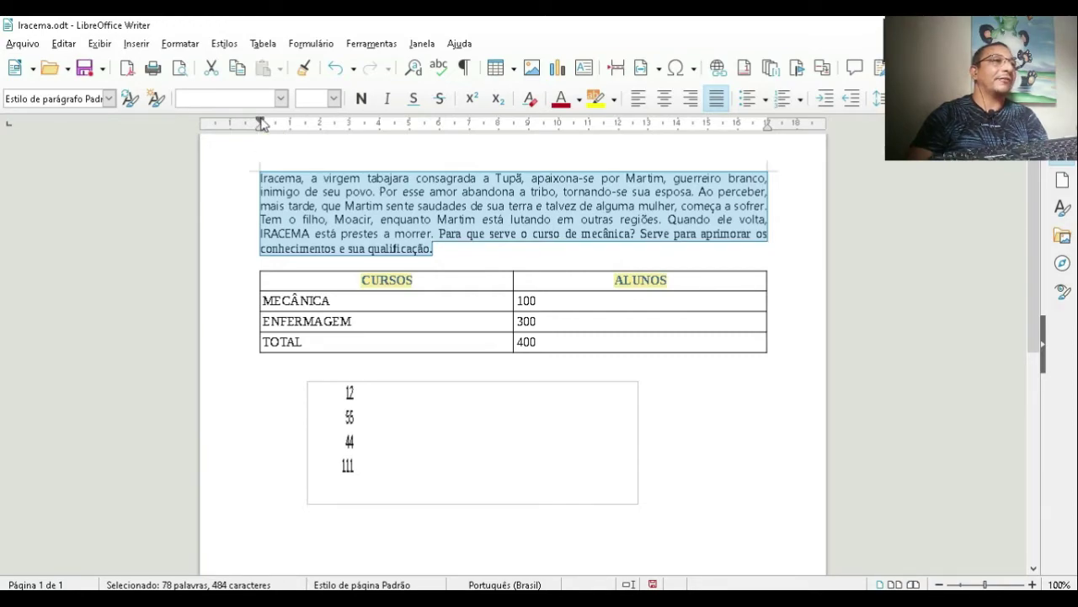
left_click_drag(261, 123, 307, 124)
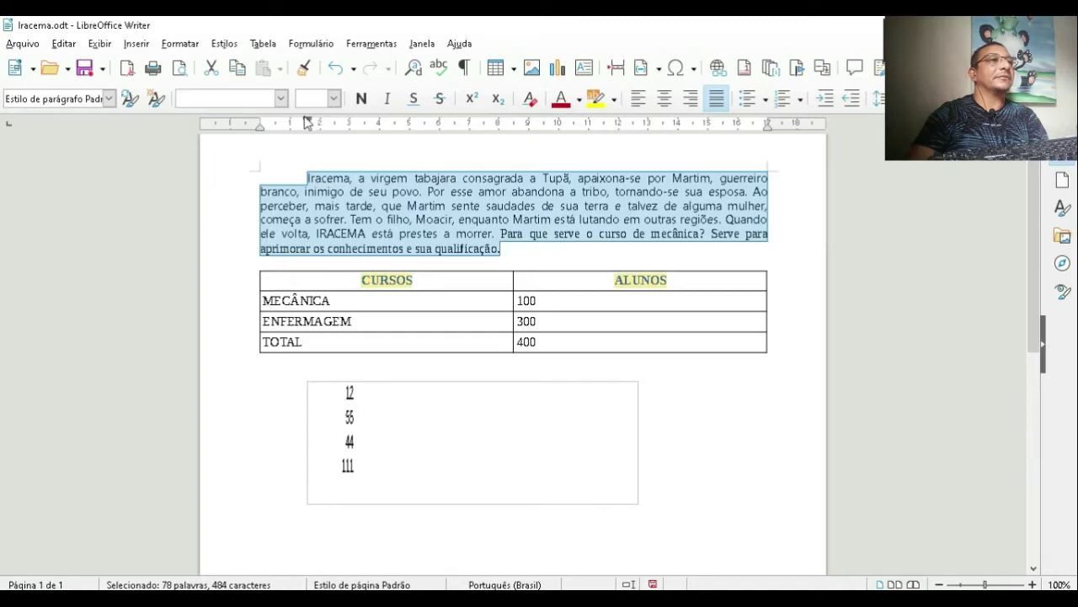
left_click_drag(308, 123, 332, 123)
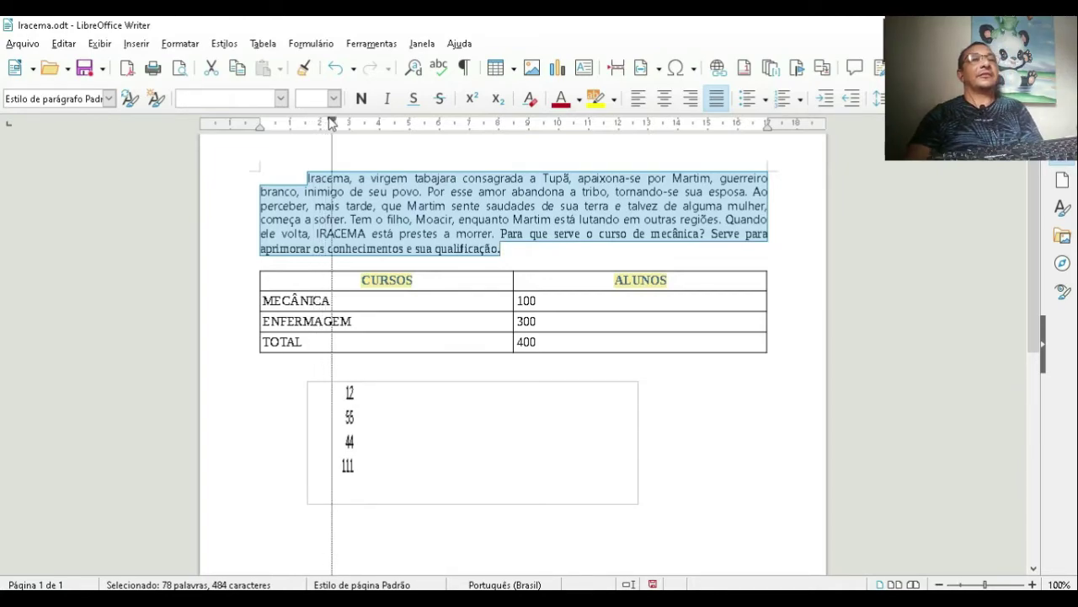
left_click_drag(332, 123, 335, 125)
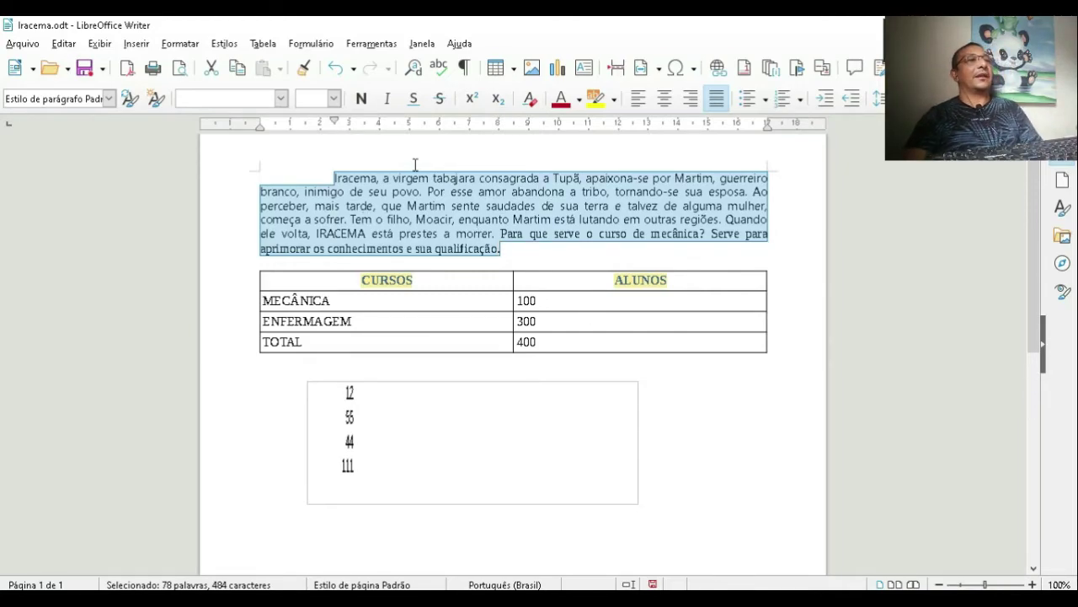
left_click_drag(335, 123, 262, 131)
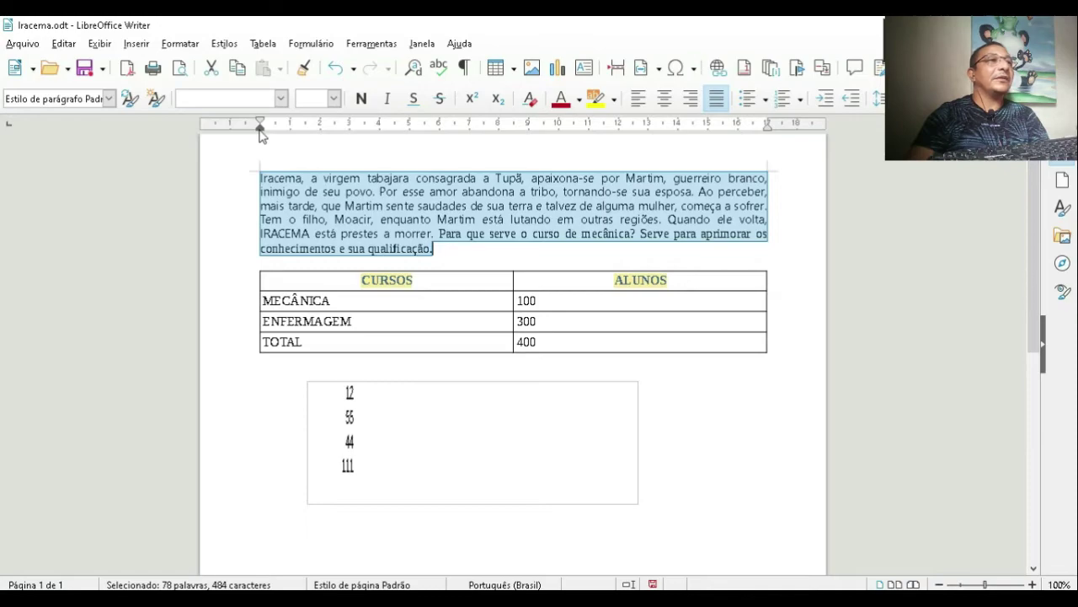
Try a left indent of about 5 cm for the whole selected paragraph and return it to the margin
left_click_drag(261, 132, 408, 162)
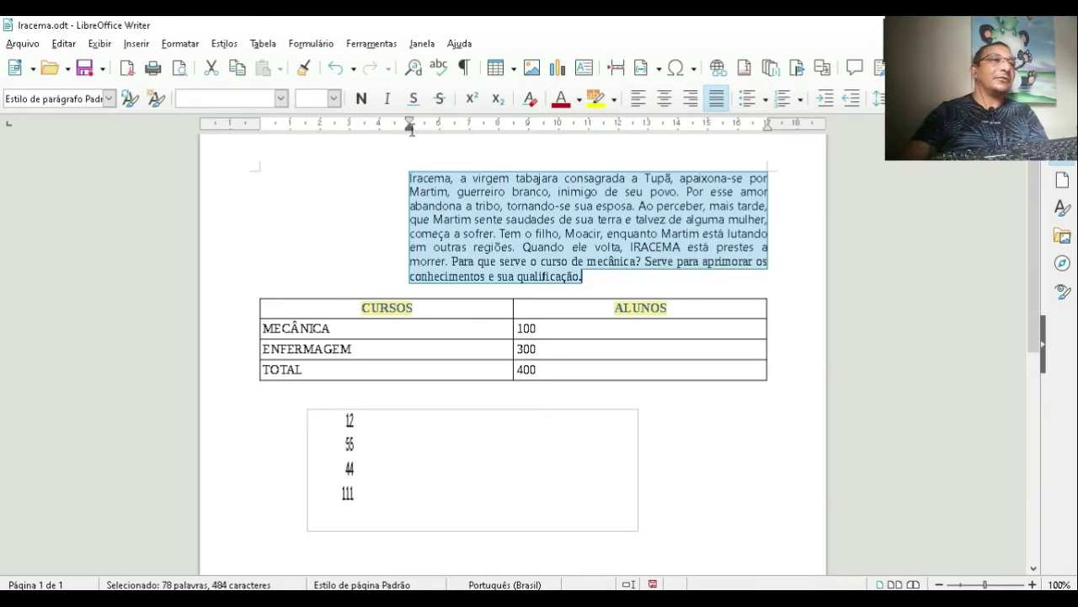
left_click_drag(411, 128, 255, 128)
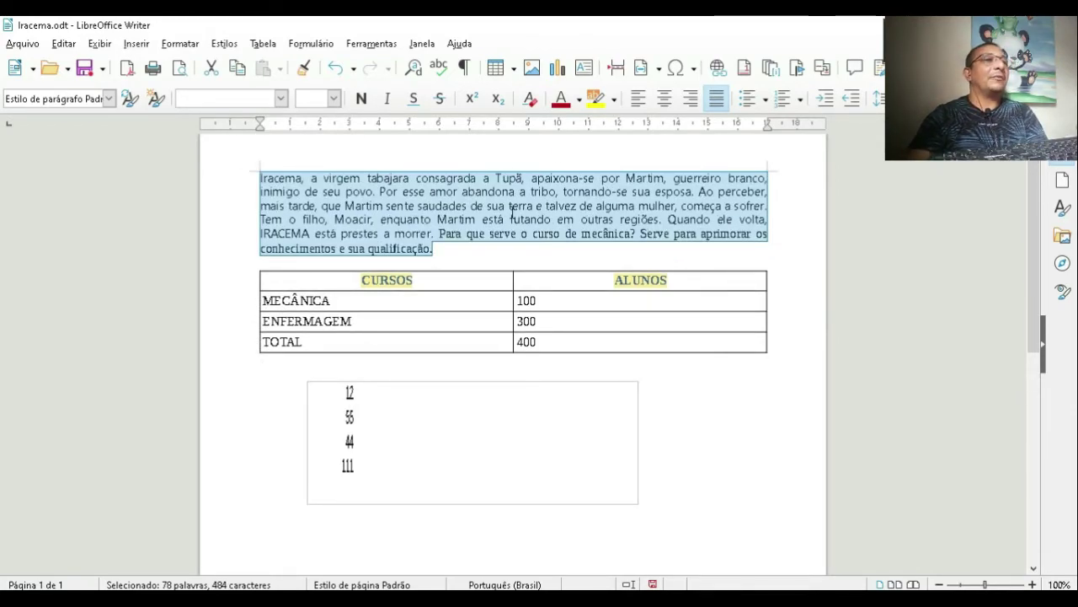
Increase the selected Iracema paragraph's indent by seven levels, to about 8.75 cm
left_click(825, 102)
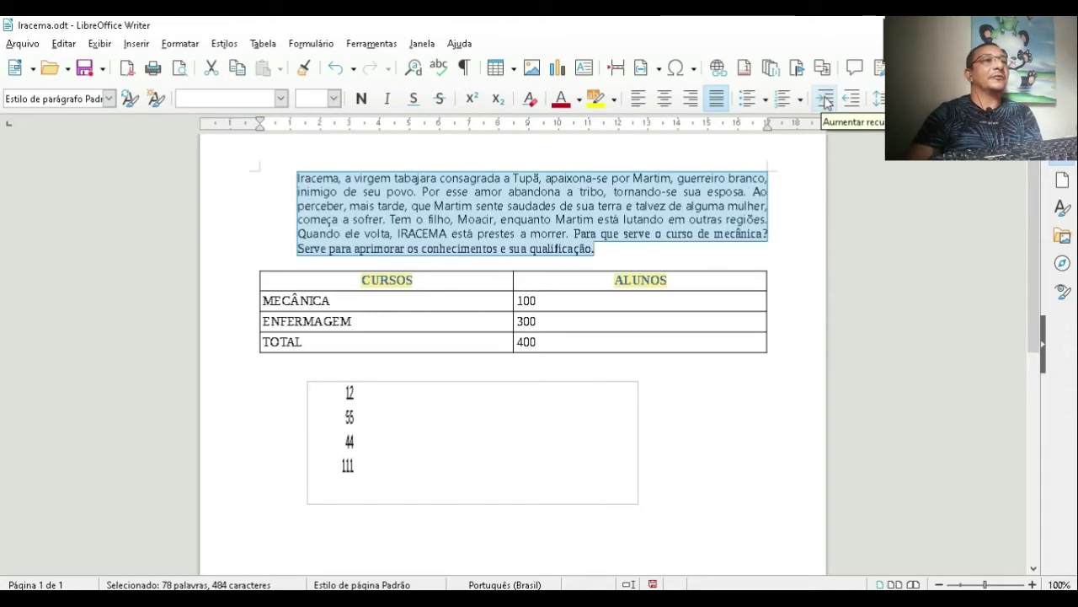
left_click(824, 101)
left_click(825, 102)
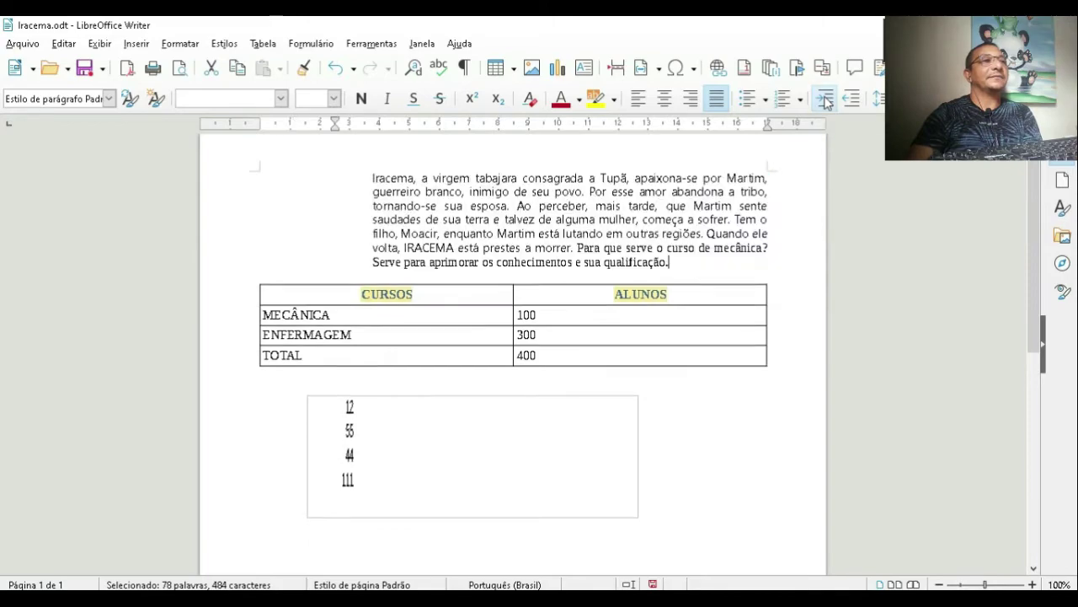
left_click(825, 102)
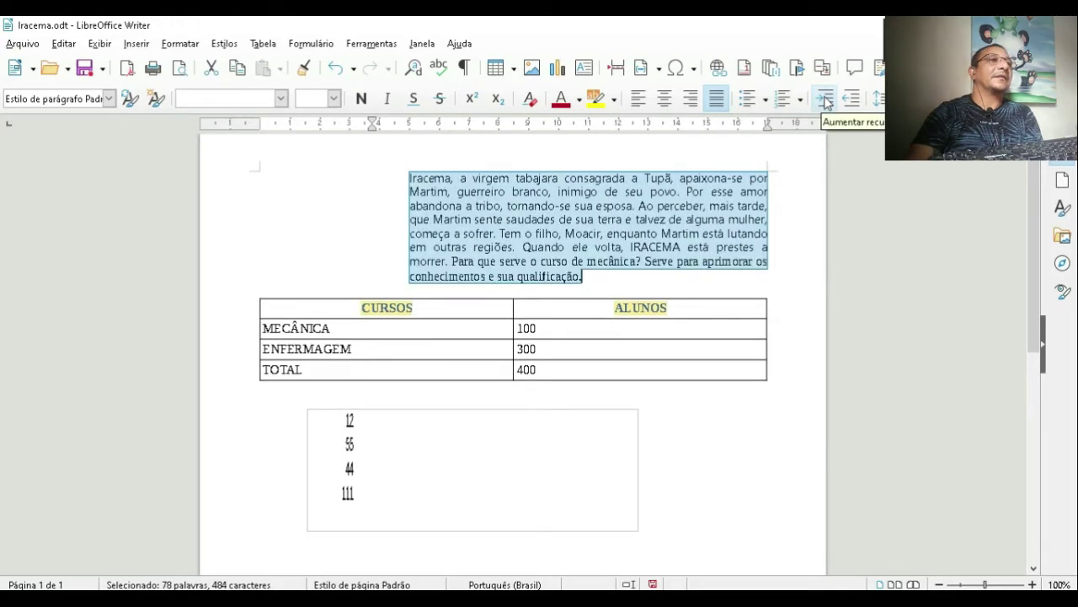
left_click(824, 102)
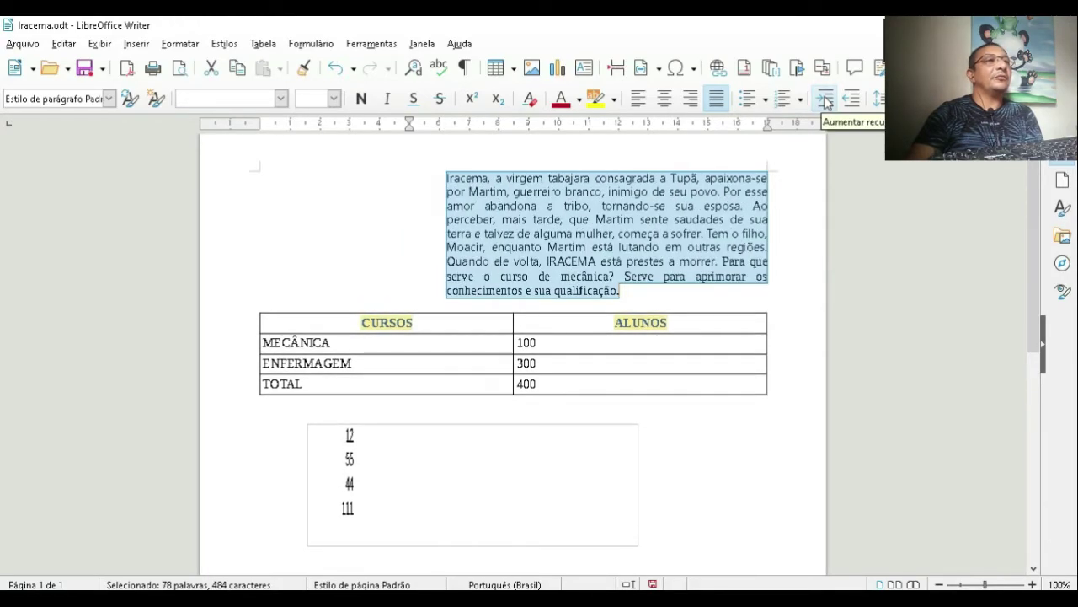
left_click(825, 102)
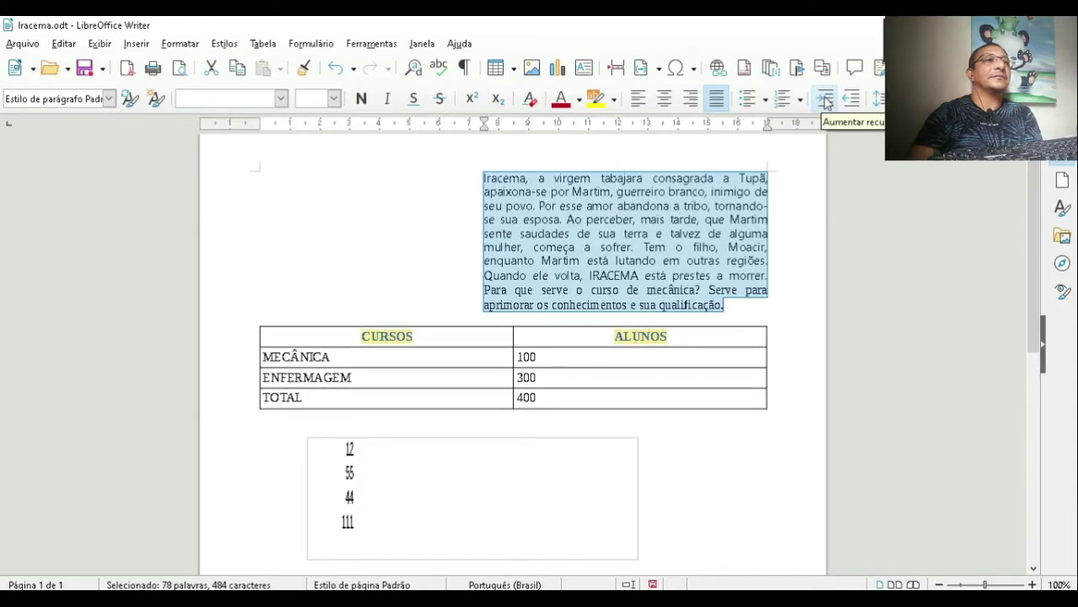
left_click(825, 102)
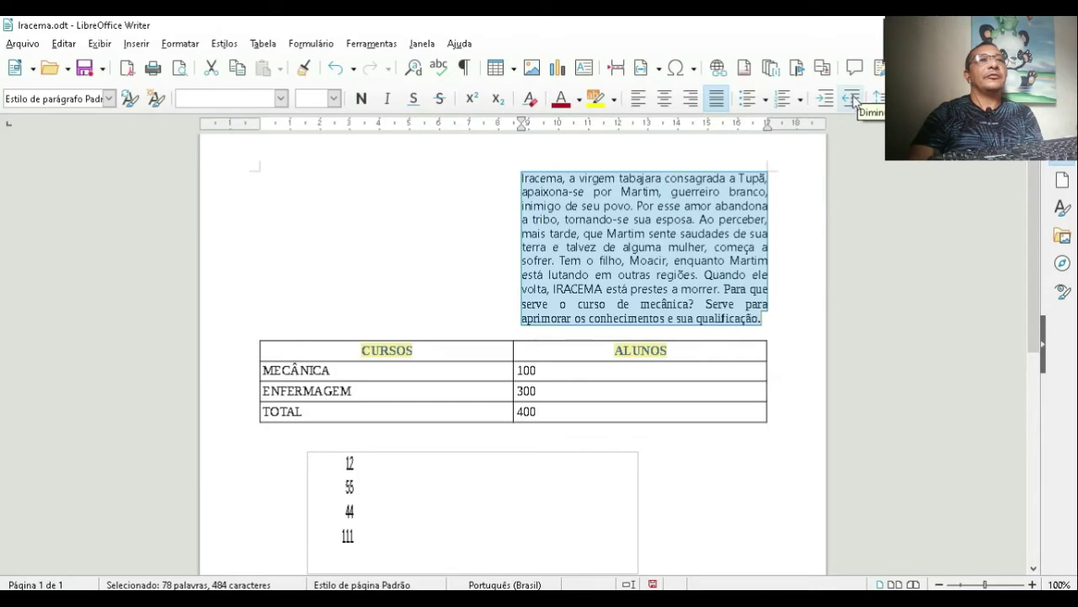
Decrease the selected Iracema paragraph's indent by seven levels, back to the page margin
left_click(852, 100)
left_click(852, 100)
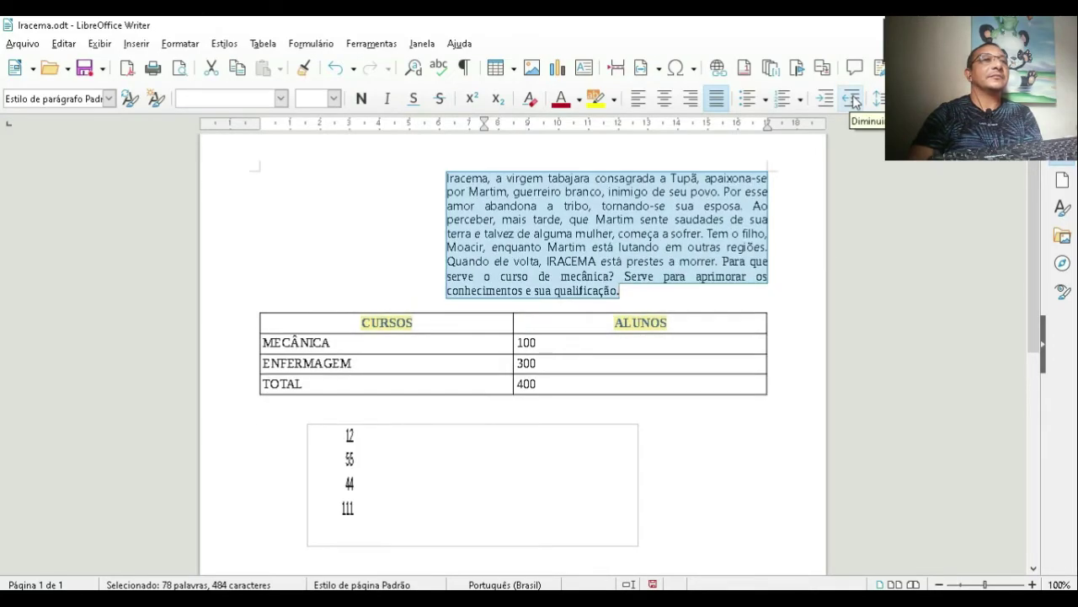
left_click(852, 100)
left_click(853, 99)
left_click(853, 99)
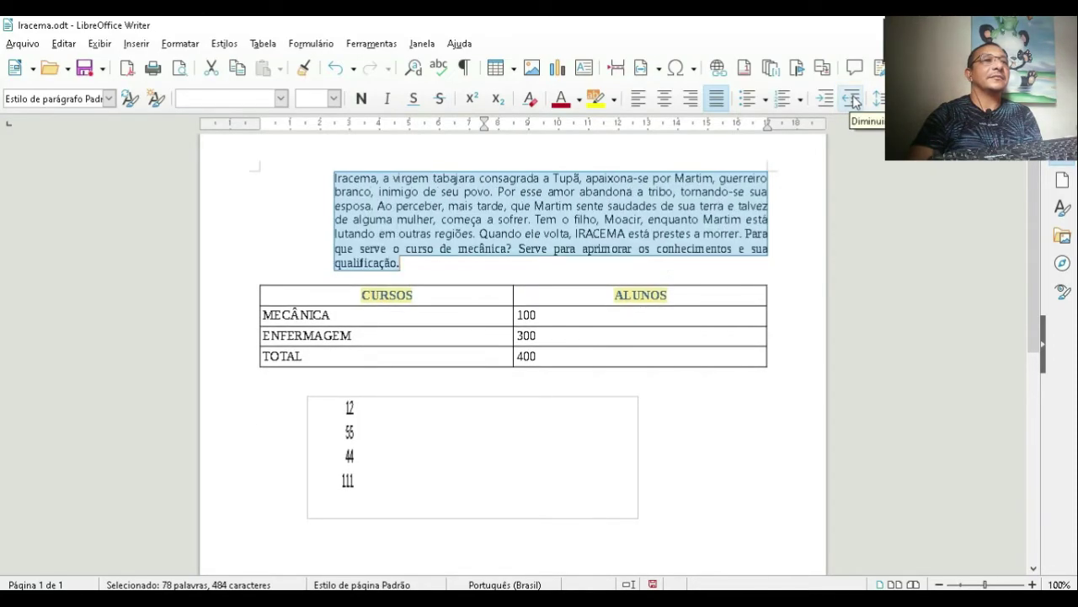
left_click(852, 99)
left_click(853, 100)
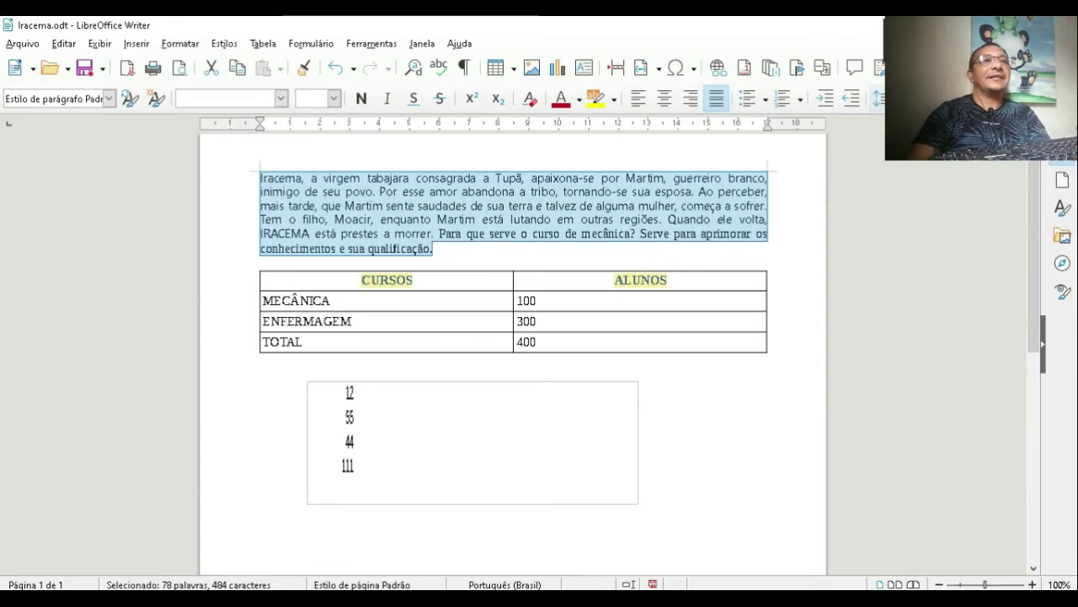
Format the selected Iracema paragraph with 1.5 line spacing and 12 pt Arial text
left_click(879, 99)
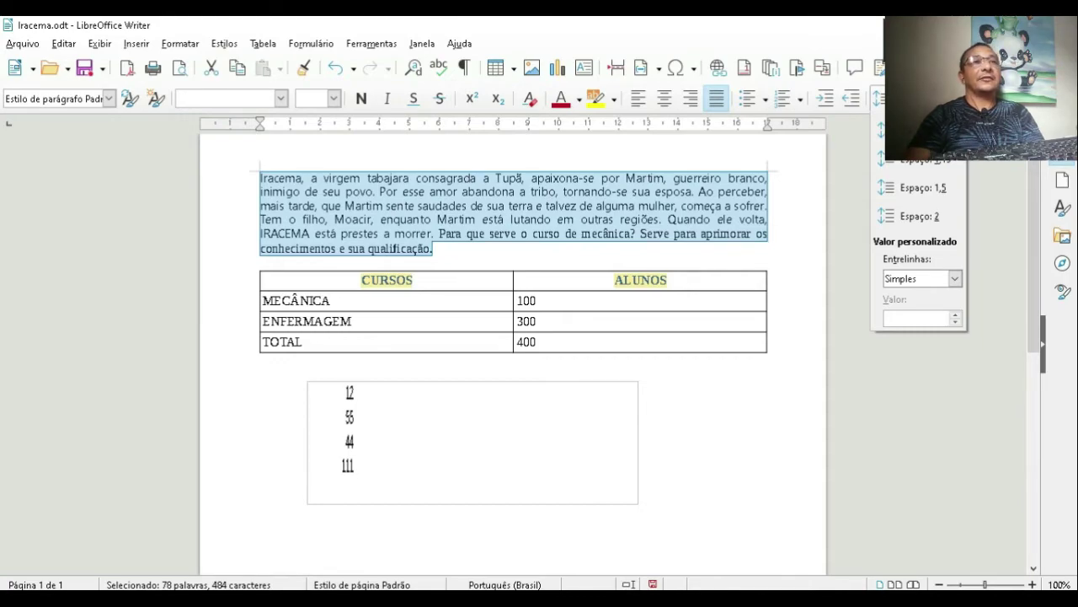
left_click(941, 187)
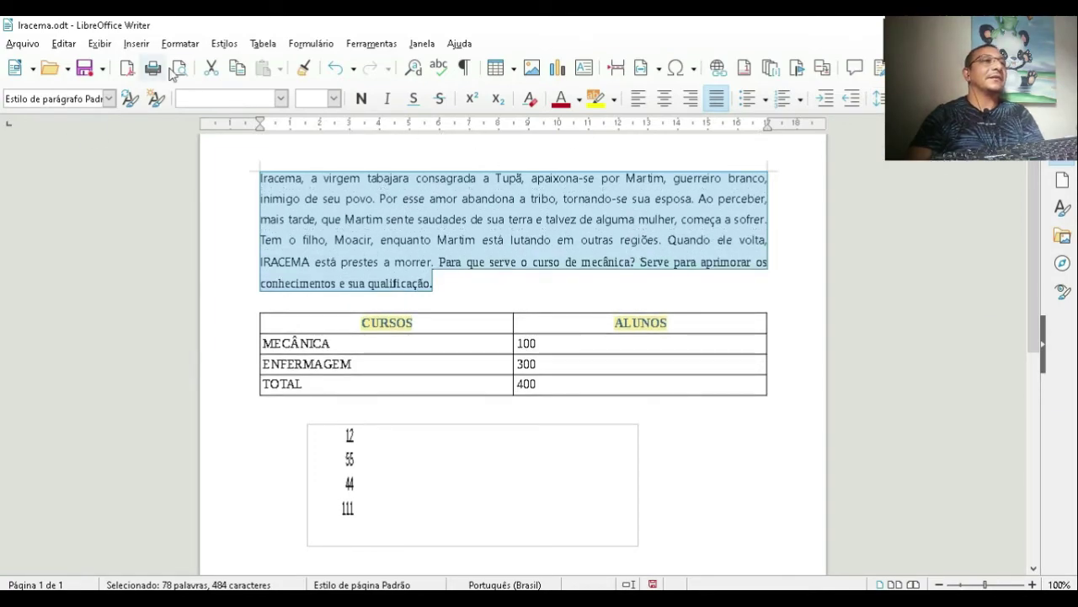
left_click(282, 98)
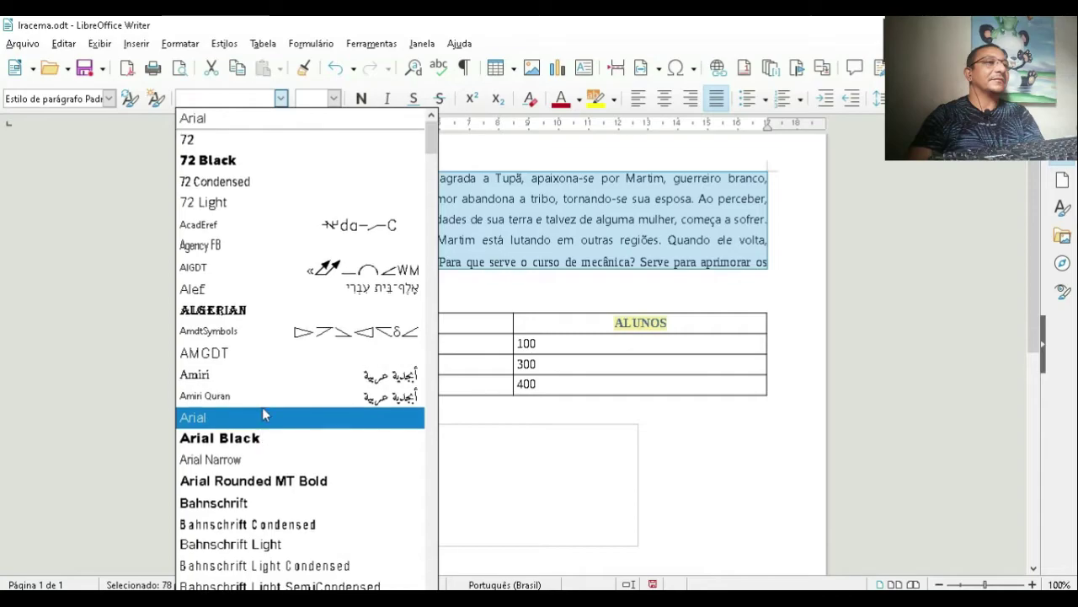
key("Escape")
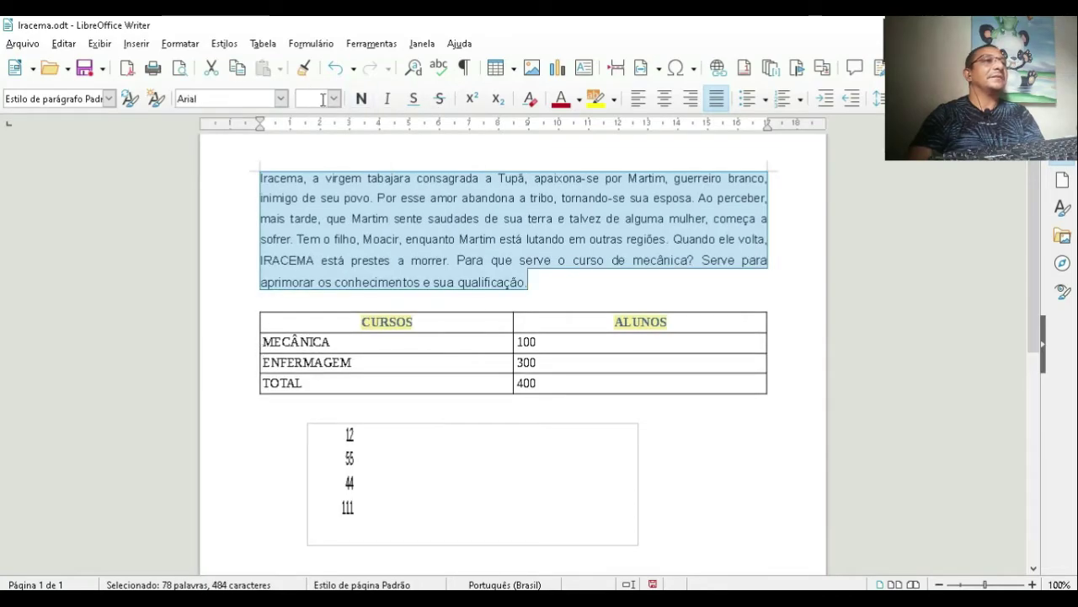
left_click(334, 99)
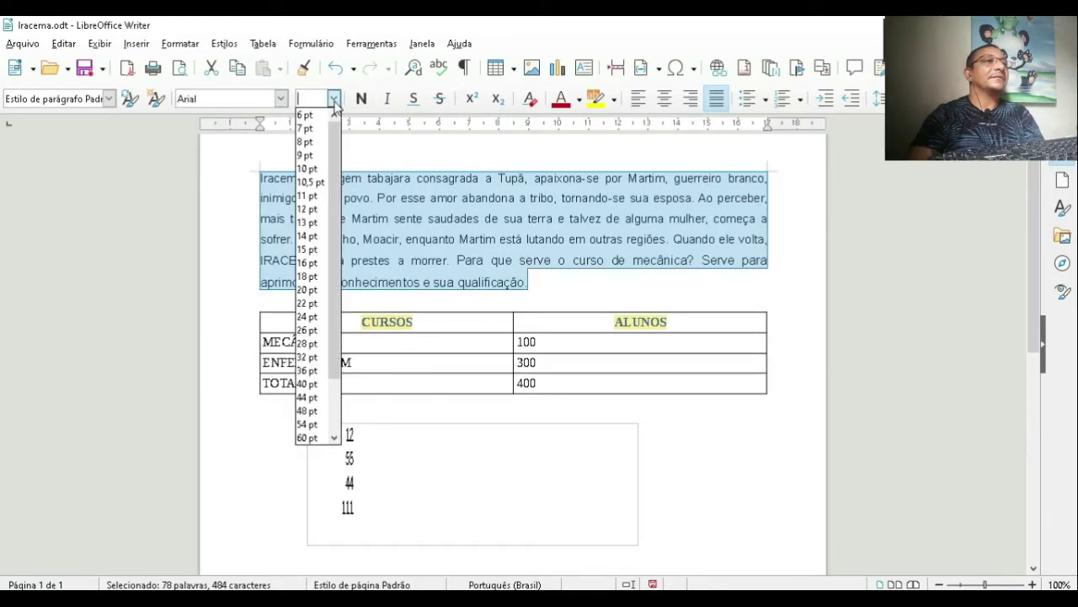
left_click(318, 210)
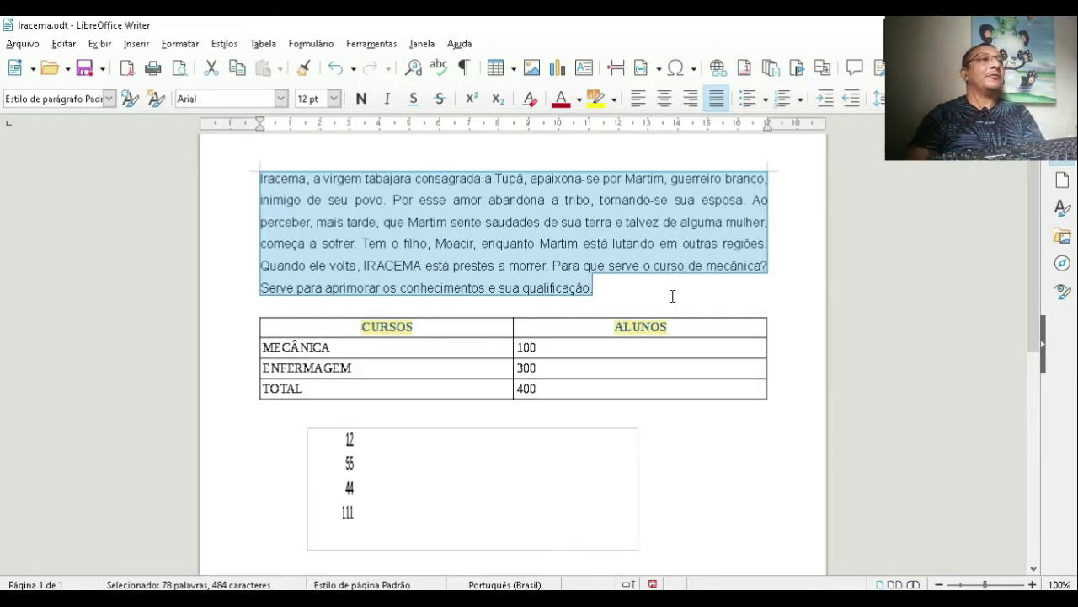
Try paragraph indents of 3.10 cm before the text and 1.90 cm after it for the selected Iracema paragraph
left_click(181, 44)
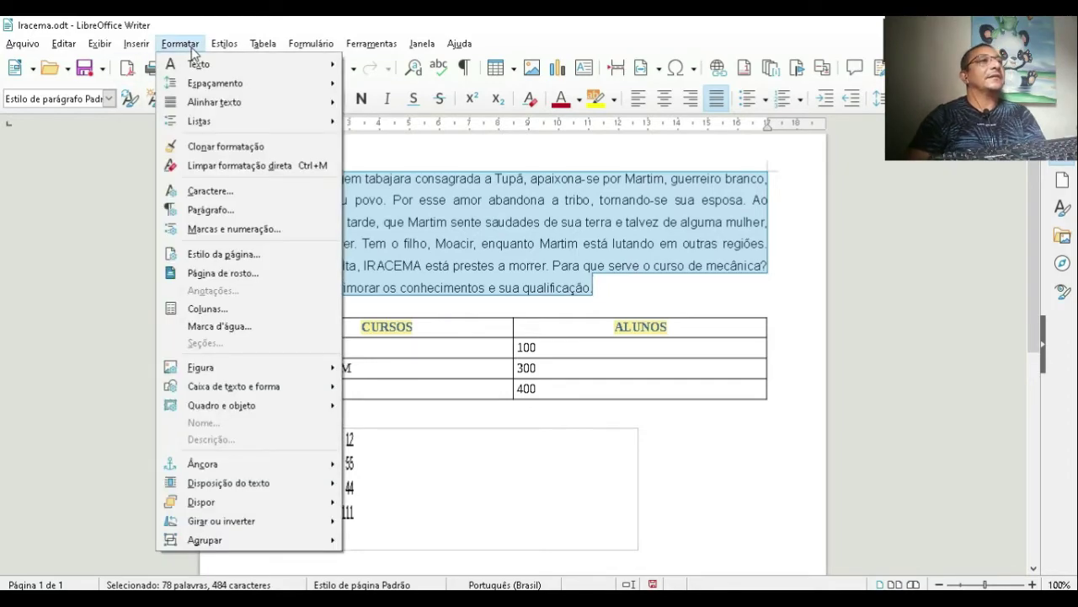
left_click(238, 209)
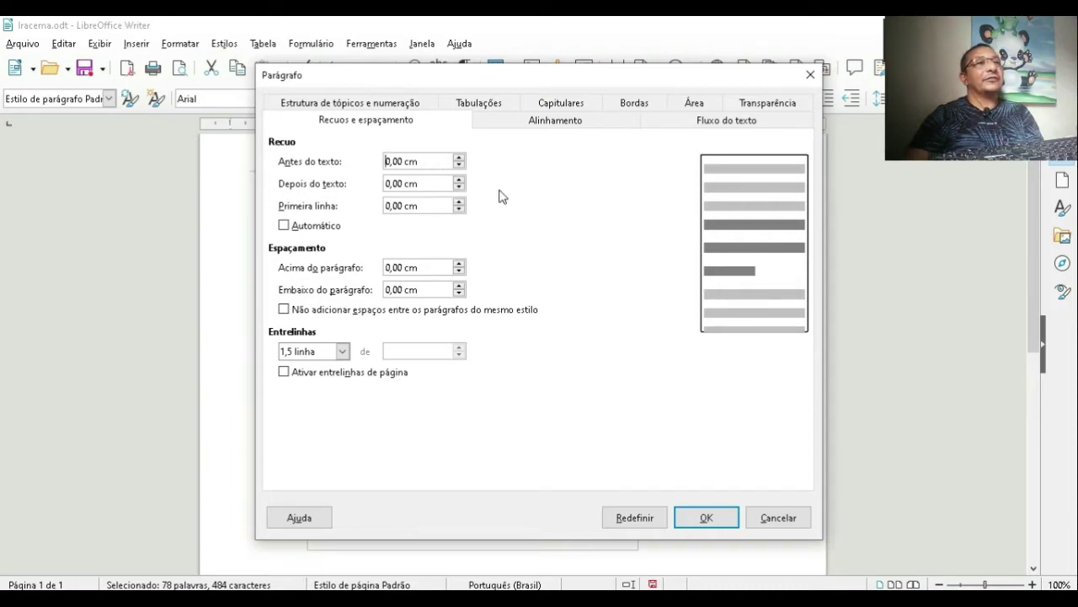
left_click(459, 157)
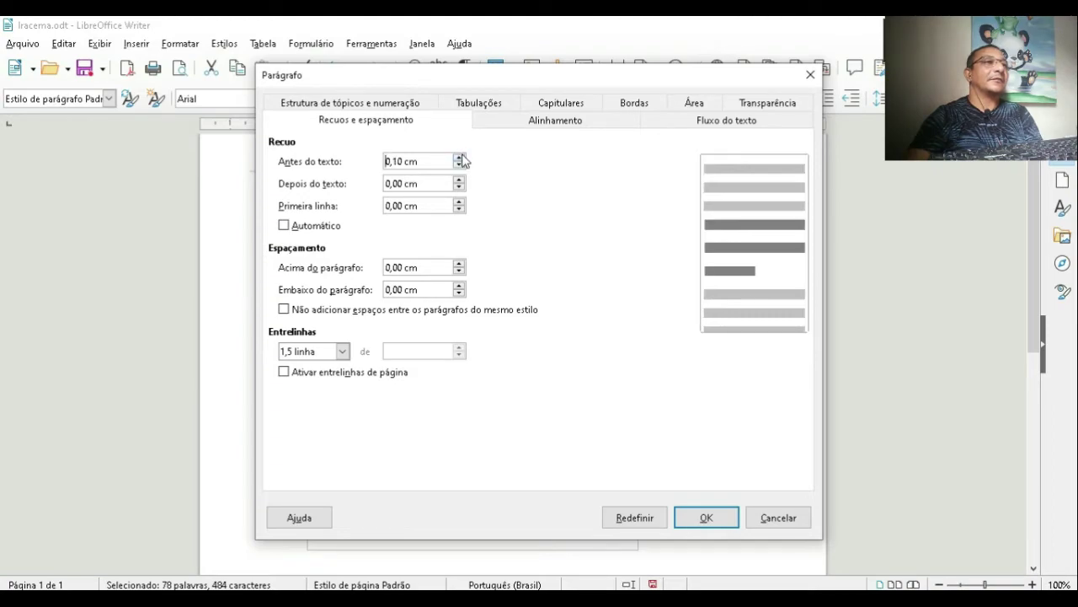
scroll(462, 160, "up", 12)
scroll(461, 160, "up", 6)
scroll(462, 160, "up", 3)
scroll(462, 160, "up", 1)
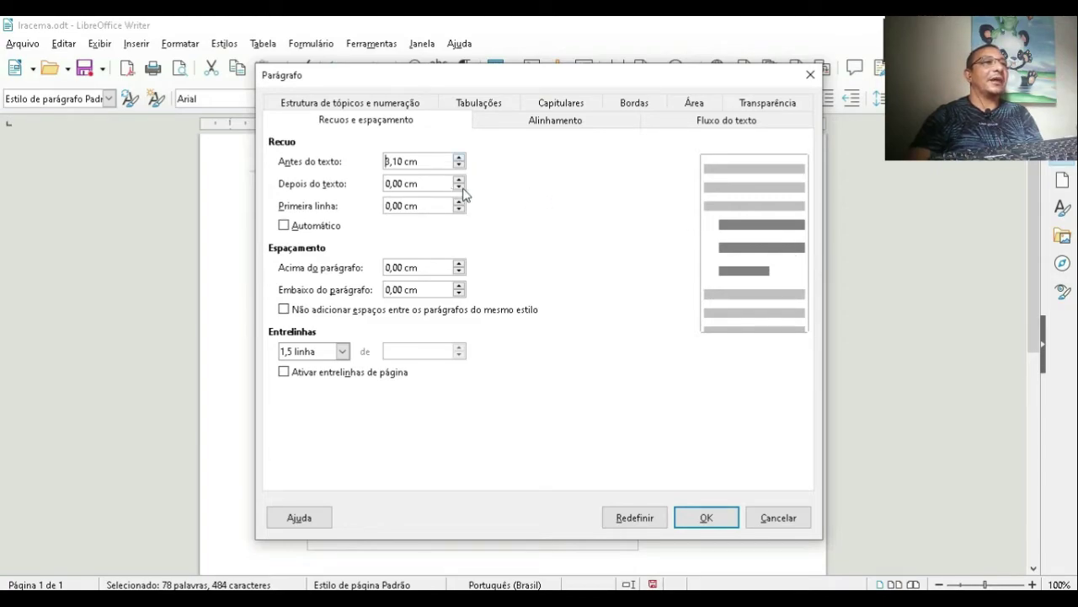
scroll(463, 193, "down", 11)
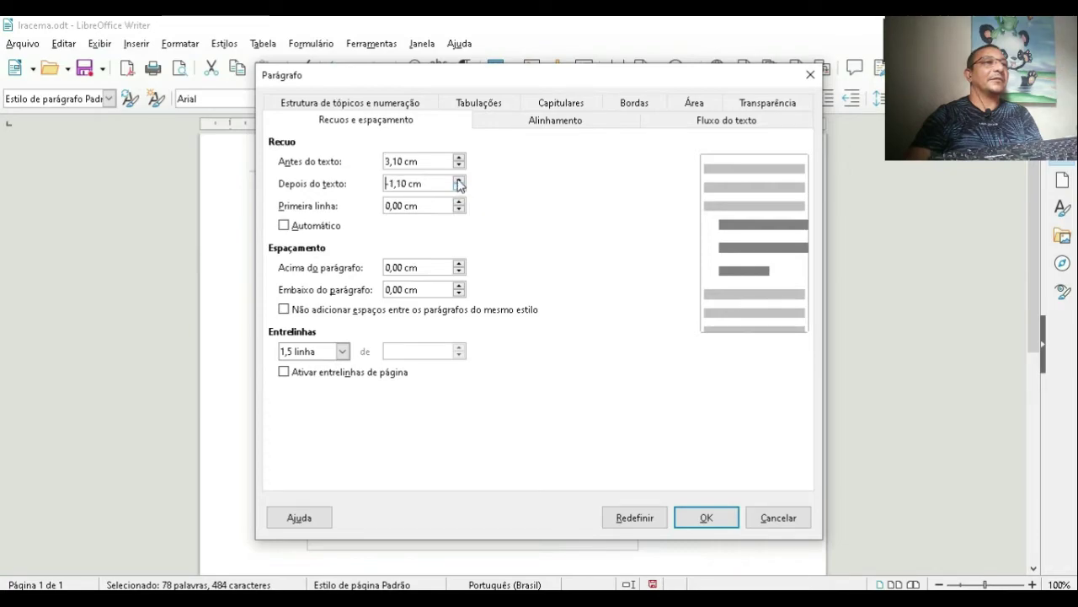
scroll(460, 183, "up", 5)
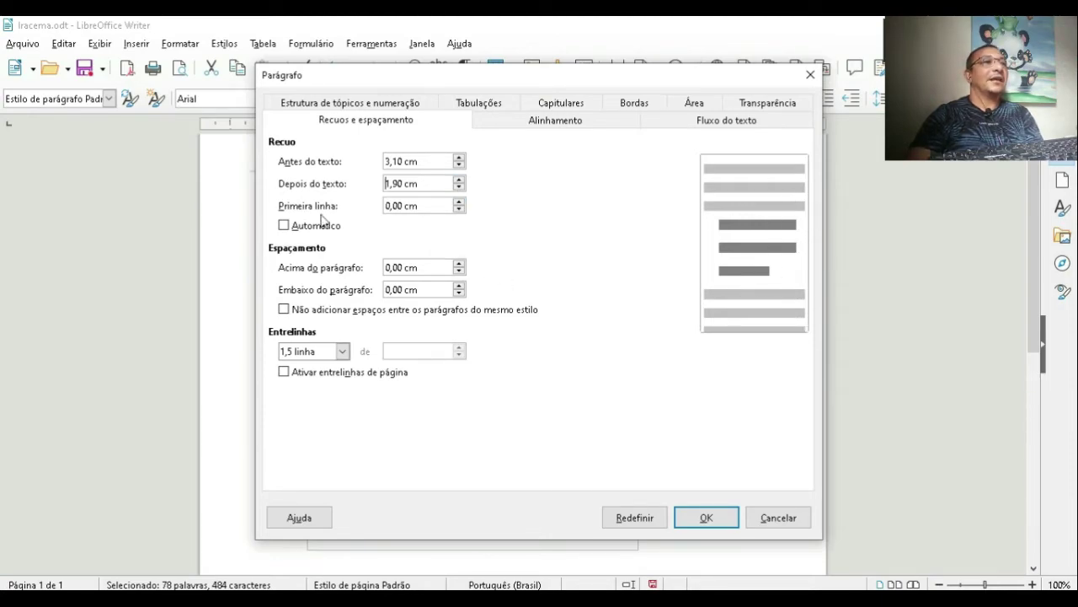
Try a first-line indent of 2.40 cm, and discard the paragraph settings
left_click(459, 202)
left_click(460, 202)
left_click(459, 203)
left_click(459, 202)
left_click(459, 203)
left_click(460, 202)
left_click(460, 210)
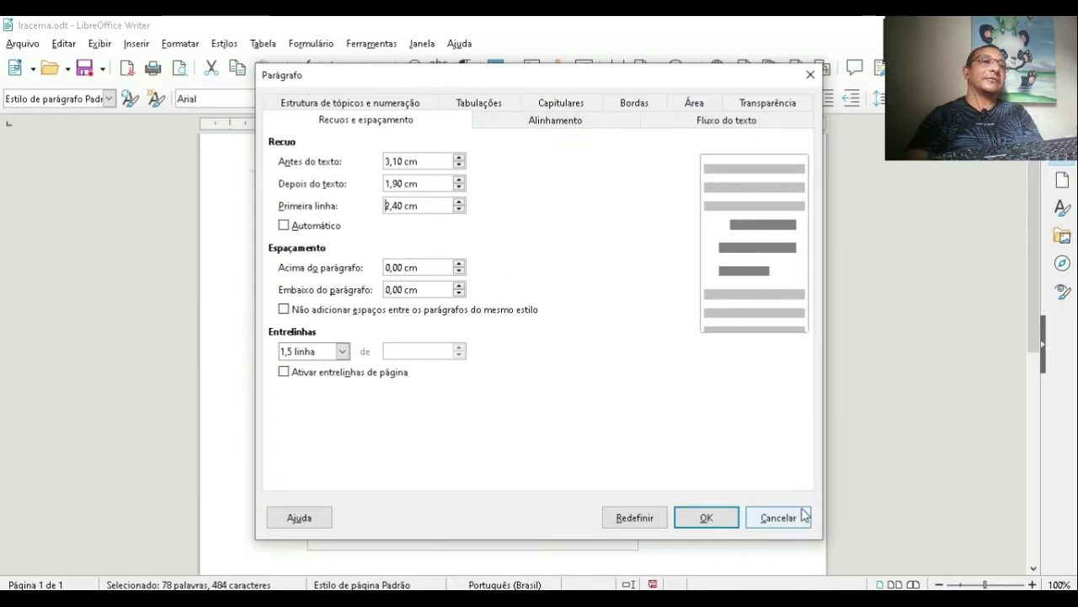
left_click(778, 517)
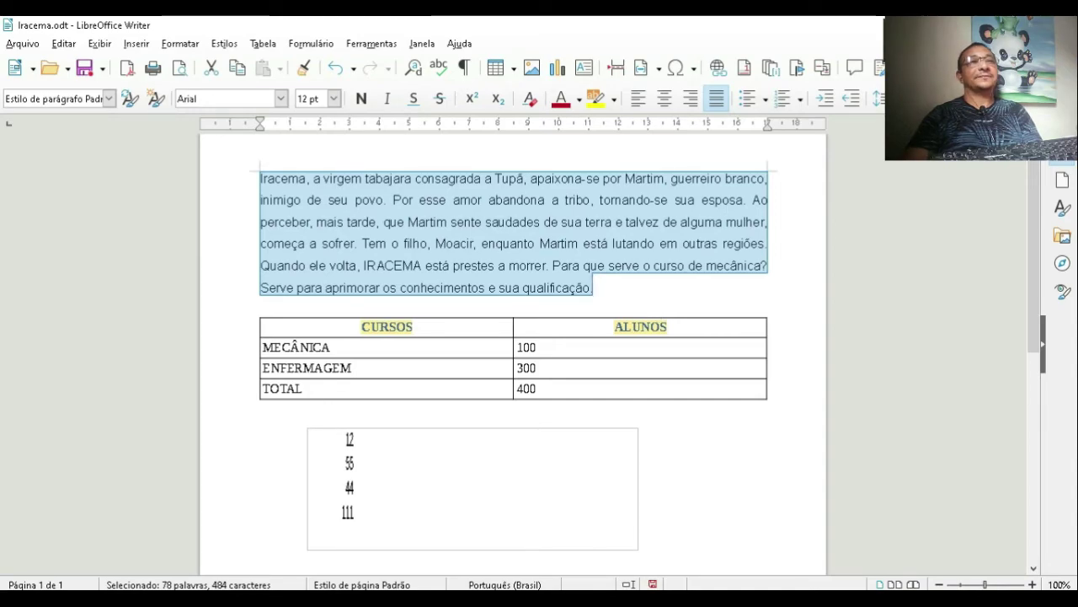
Copy the whole Iracema paragraph to the clipboard
key("Right")
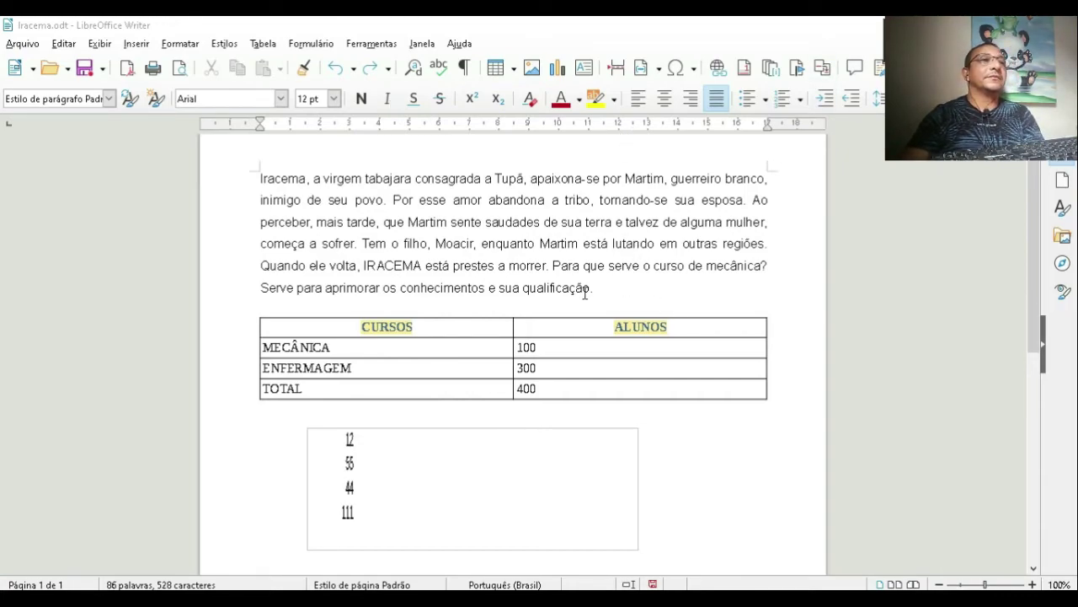
left_click_drag(600, 292, 255, 179)
key("ctrl+c")
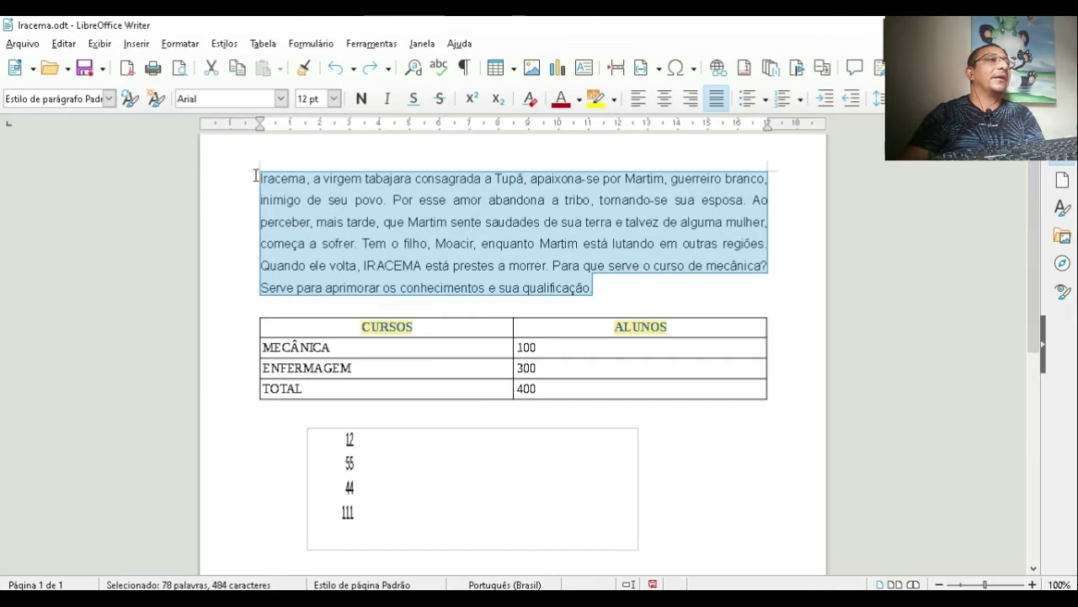
right_click(375, 184)
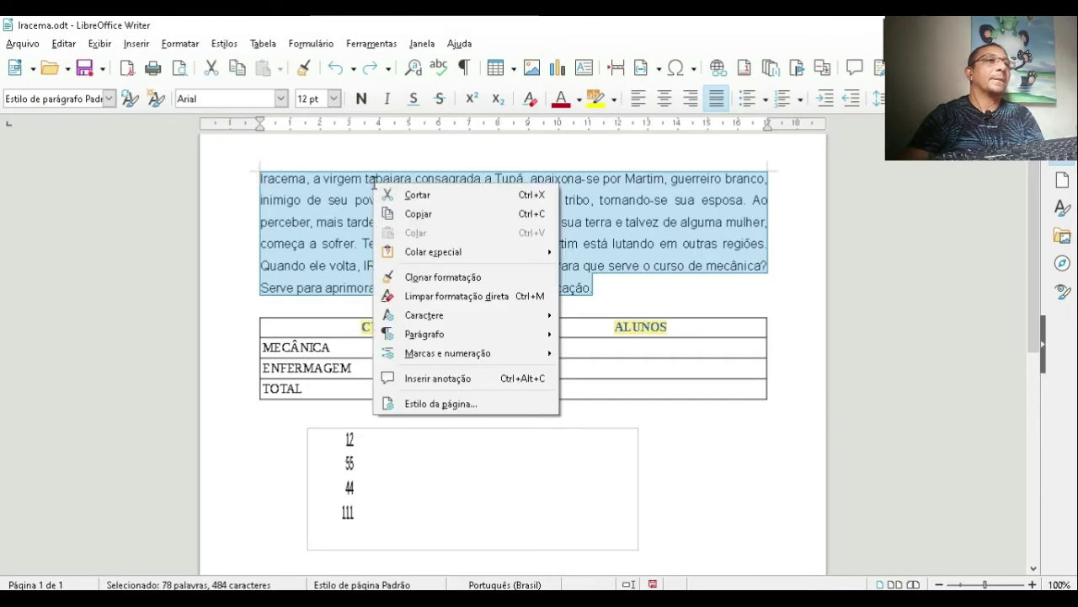
left_click(430, 214)
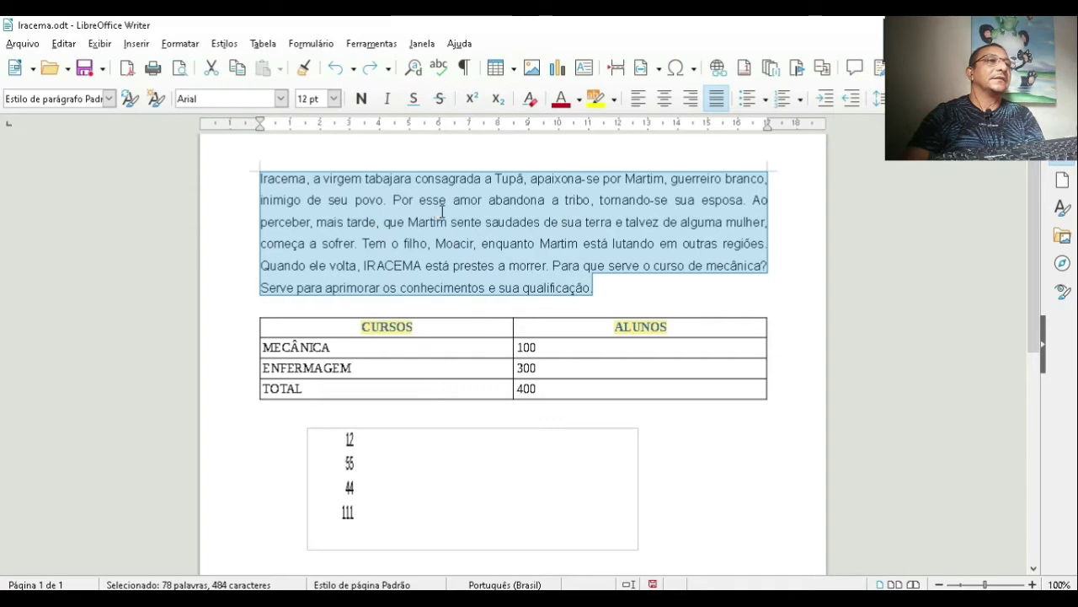
Paste the copied paragraph on the empty line above the table, and once more directly after that text
left_click(605, 300)
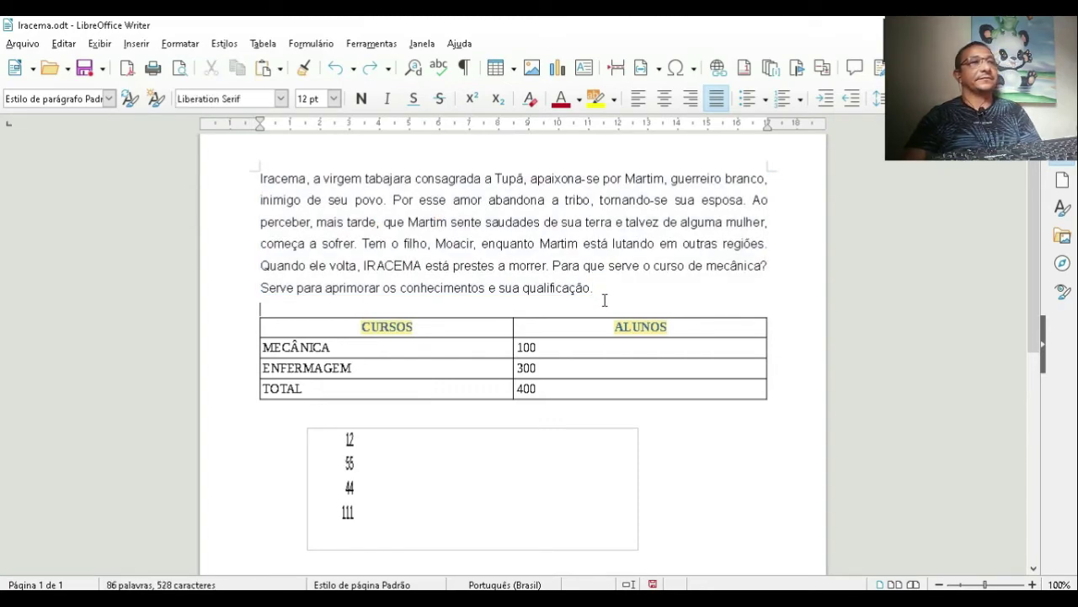
right_click(605, 299)
left_click(657, 348)
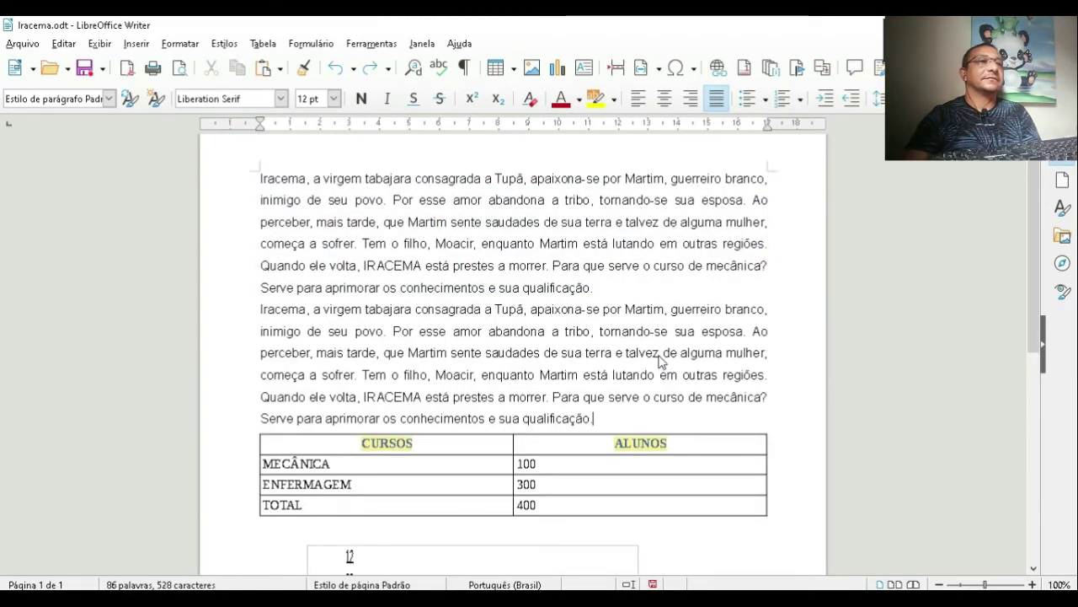
right_click(636, 426)
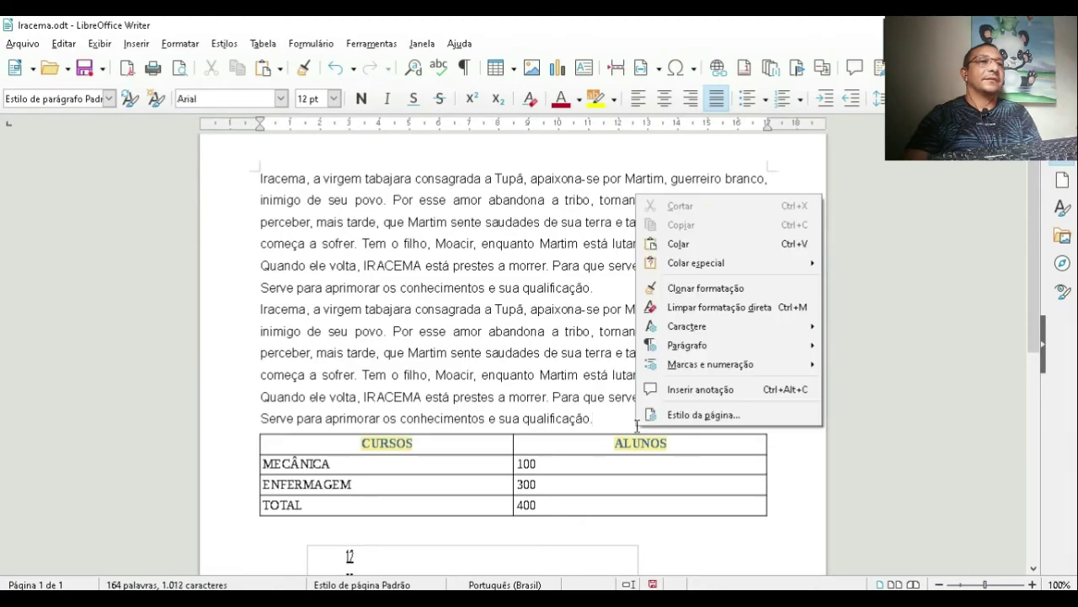
left_click(679, 243)
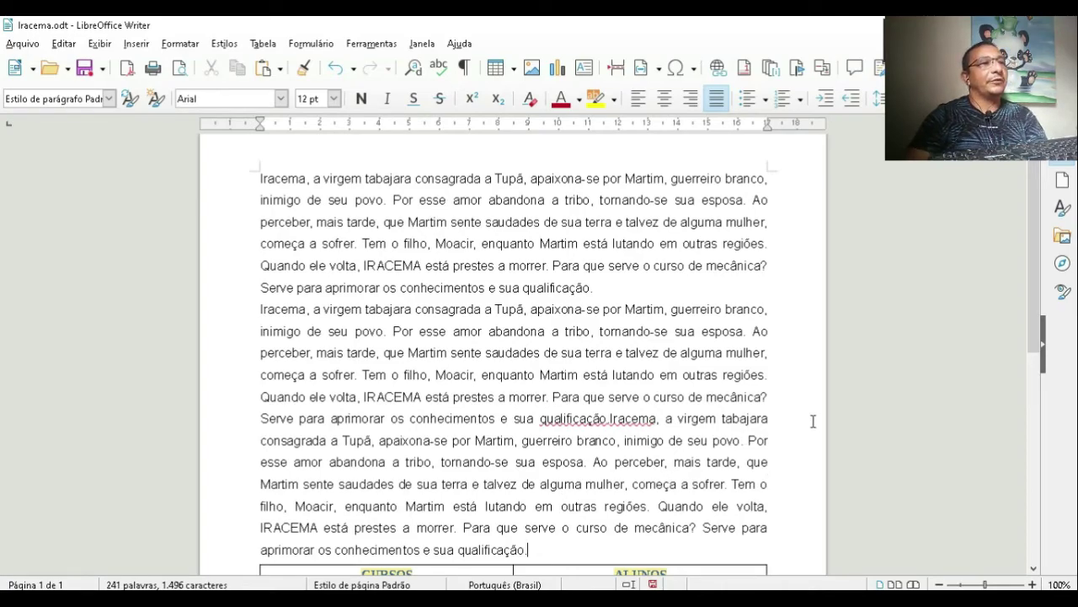
Number all the Iracema paragraphs above the table with the uppercase Roman numeral format I. II. III
left_click(258, 177)
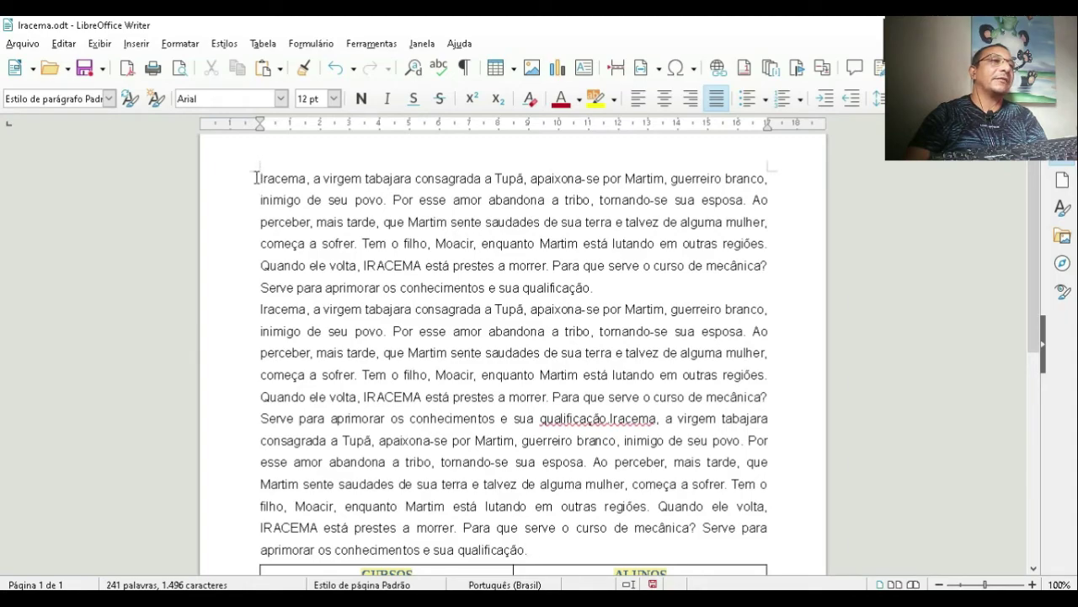
left_click_drag(259, 178, 554, 544)
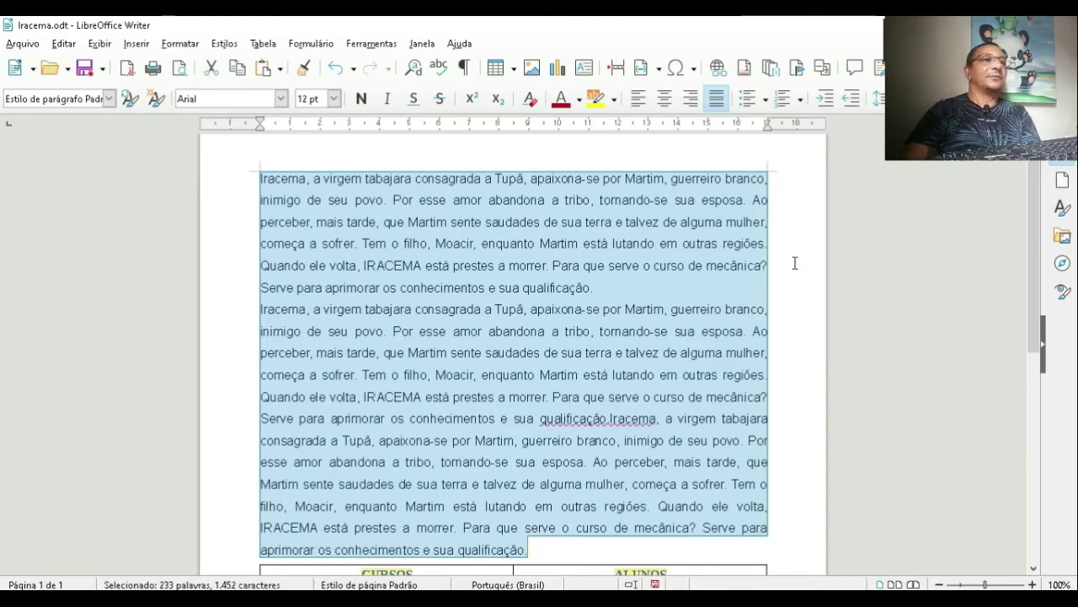
left_click(801, 101)
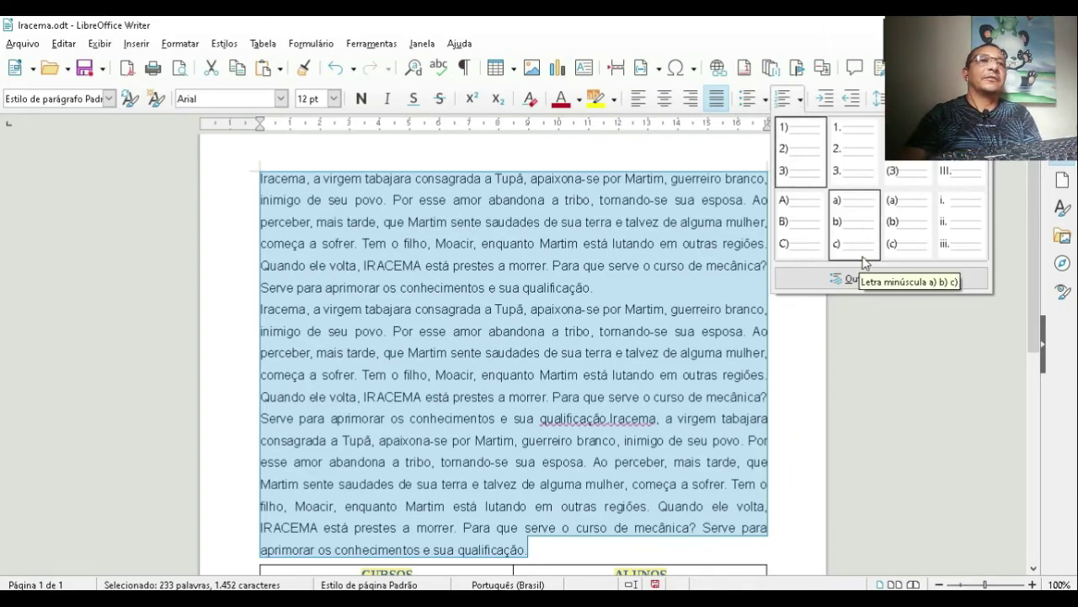
left_click(880, 281)
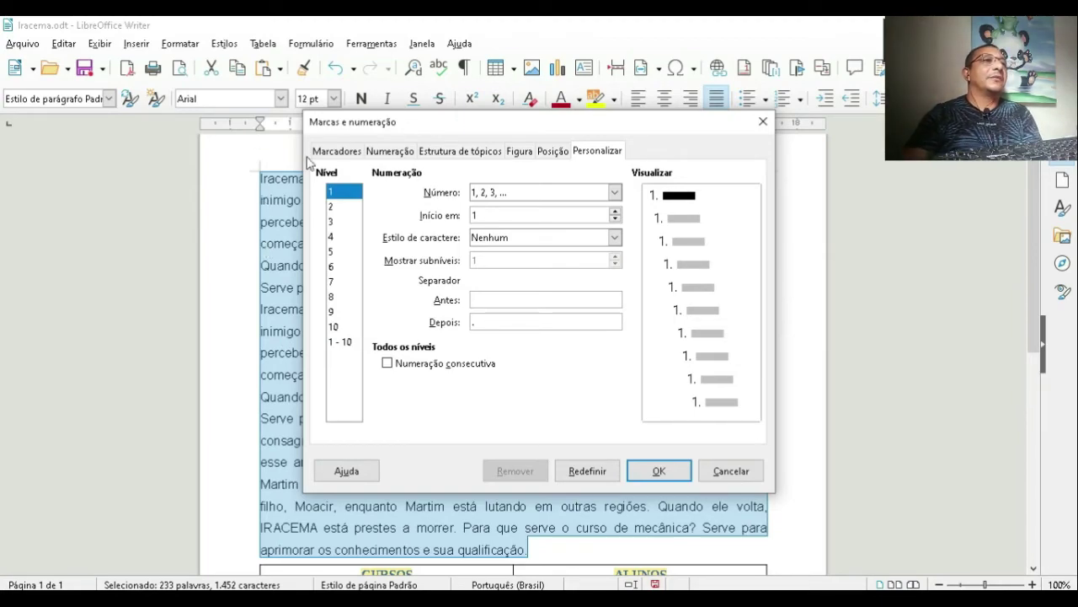
left_click(347, 151)
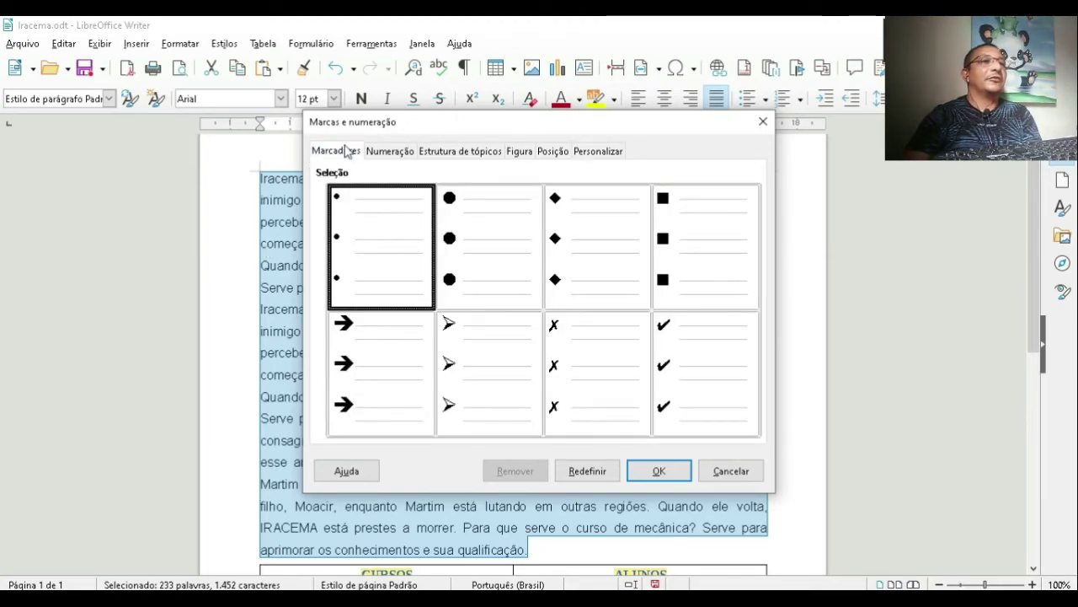
left_click(400, 156)
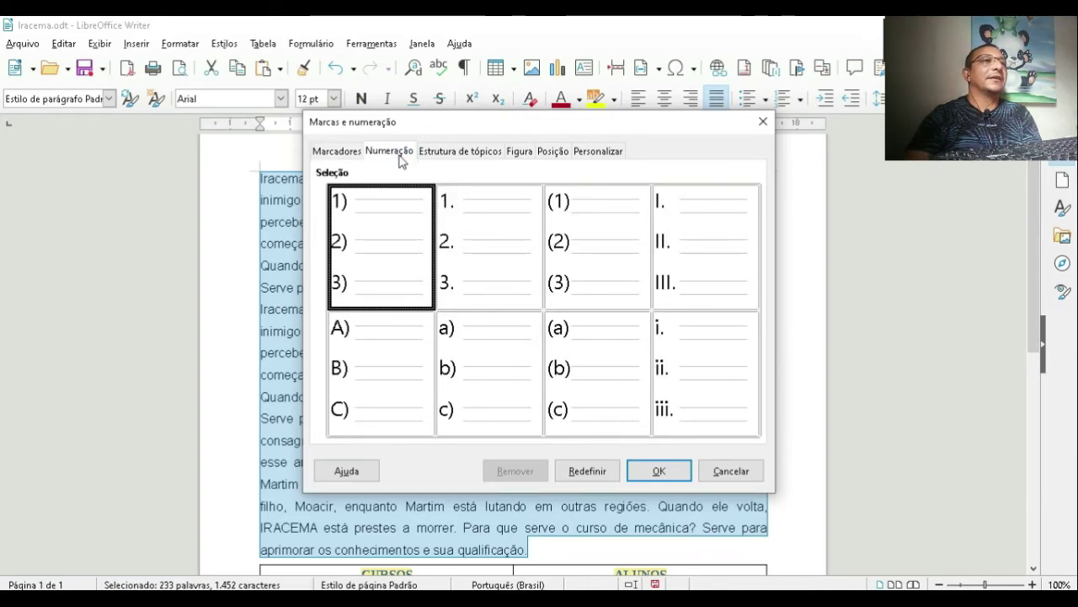
left_click(674, 275)
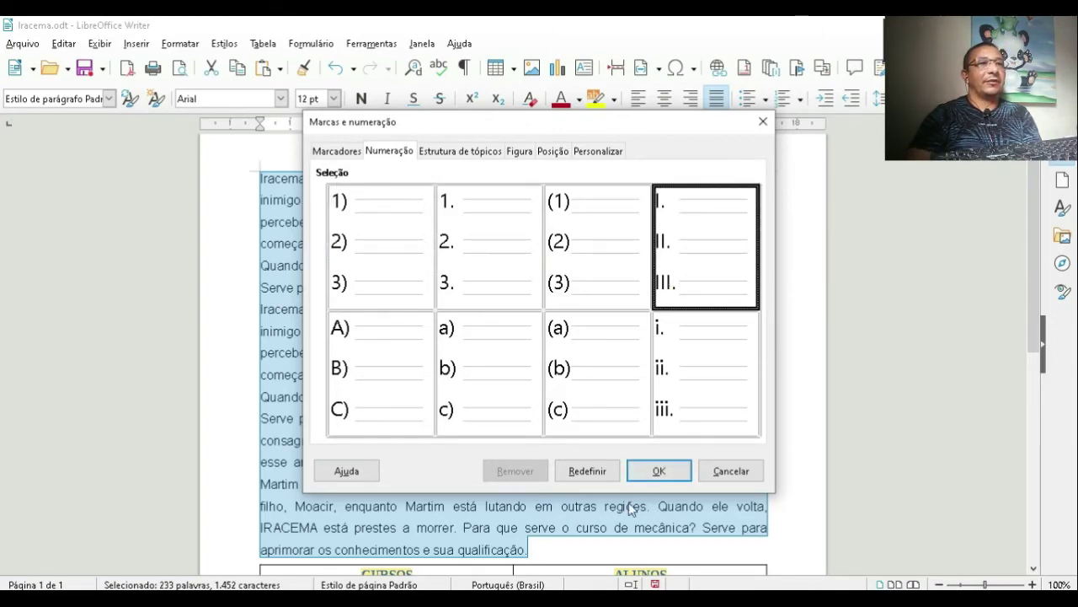
left_click(650, 471)
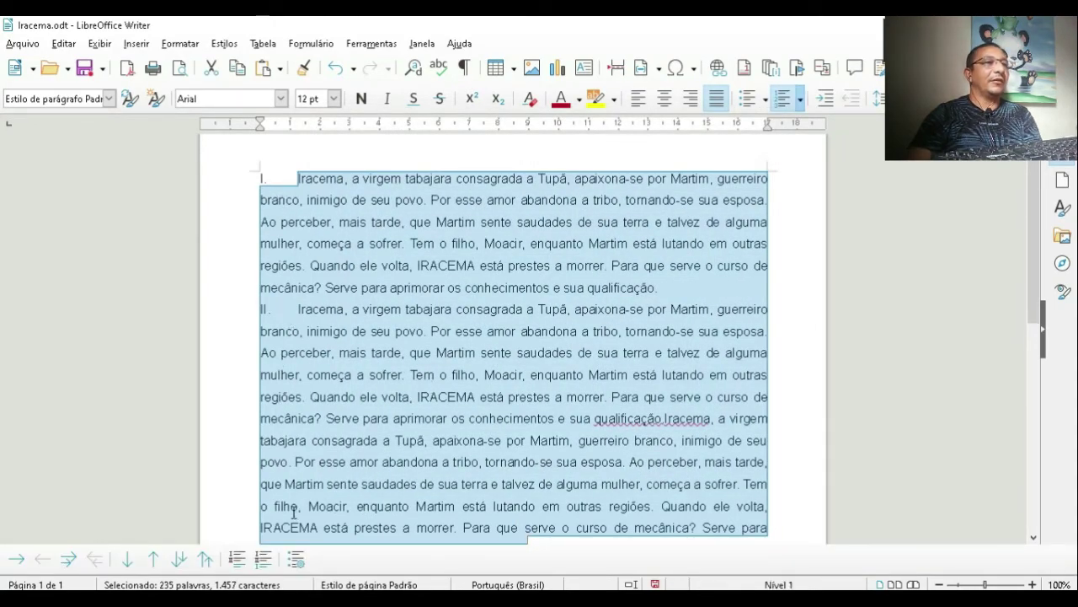
scroll(345, 349, "down", 4)
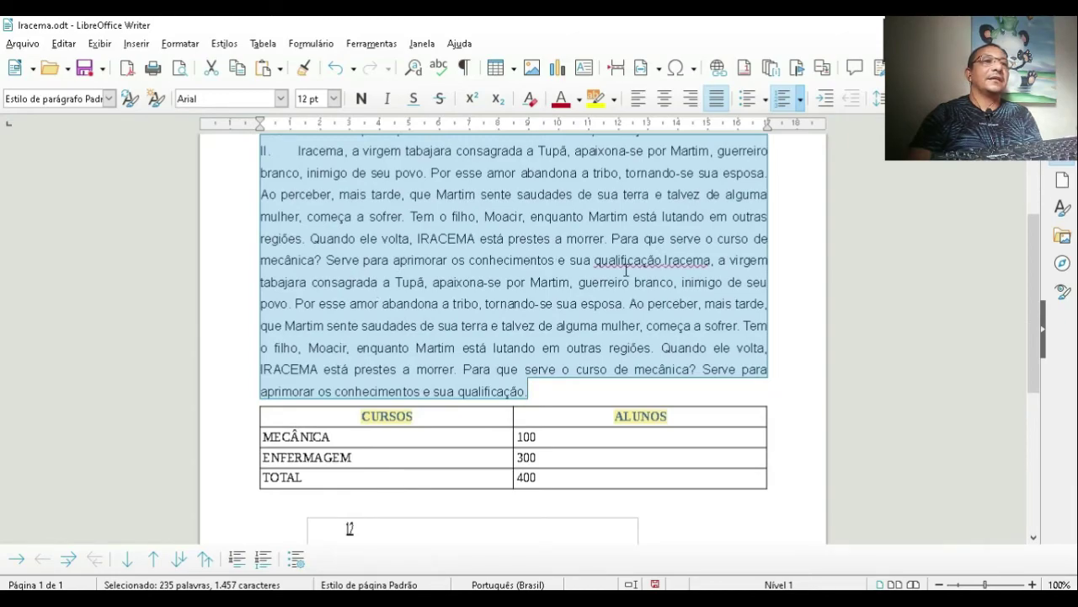
scroll(530, 260, "up", 4)
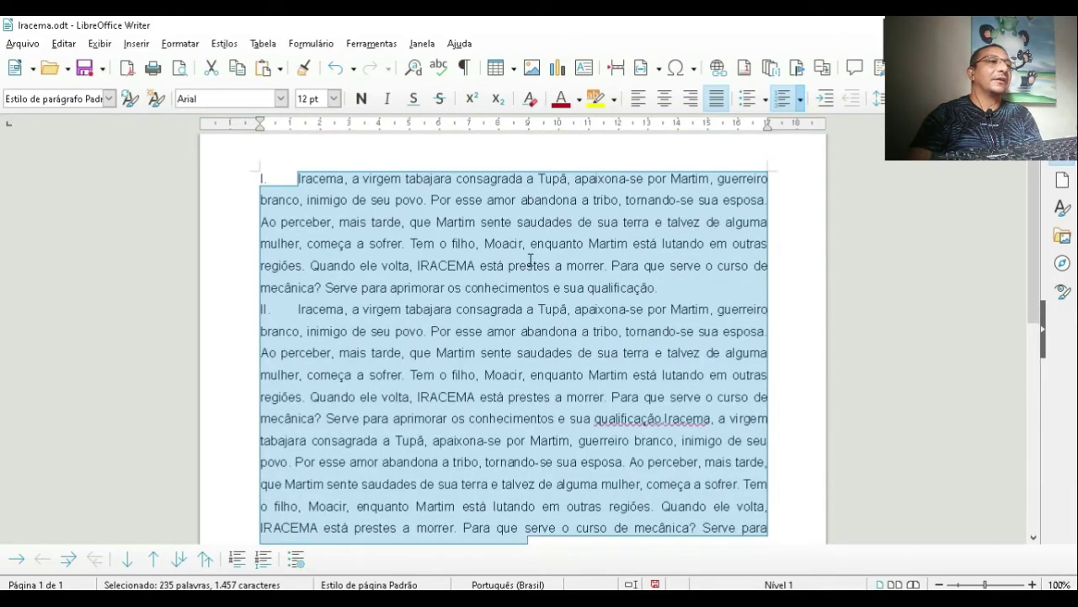
Undo the Roman numeral numbering and split the merged paragraph before its second "Iracema" so that text starts on its own line
left_click(333, 72)
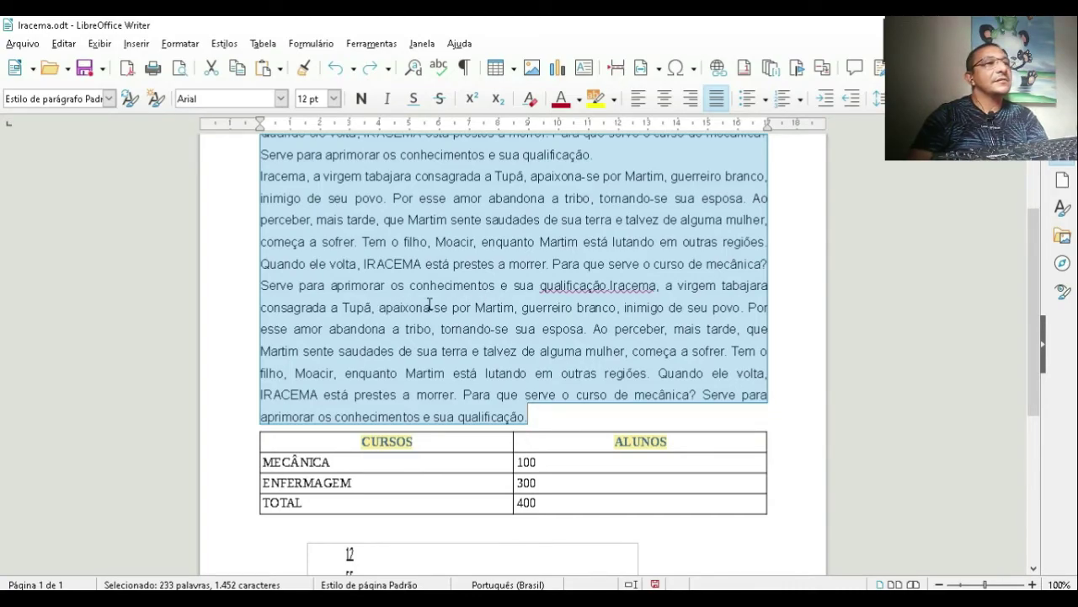
scroll(429, 304, "up", 3)
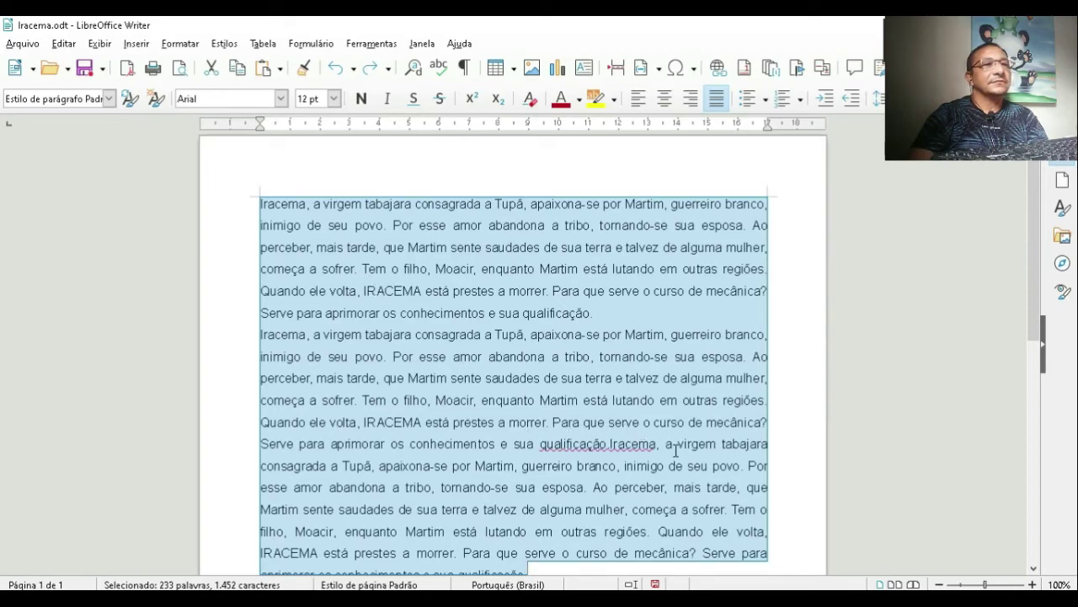
left_click(610, 445)
key("Return")
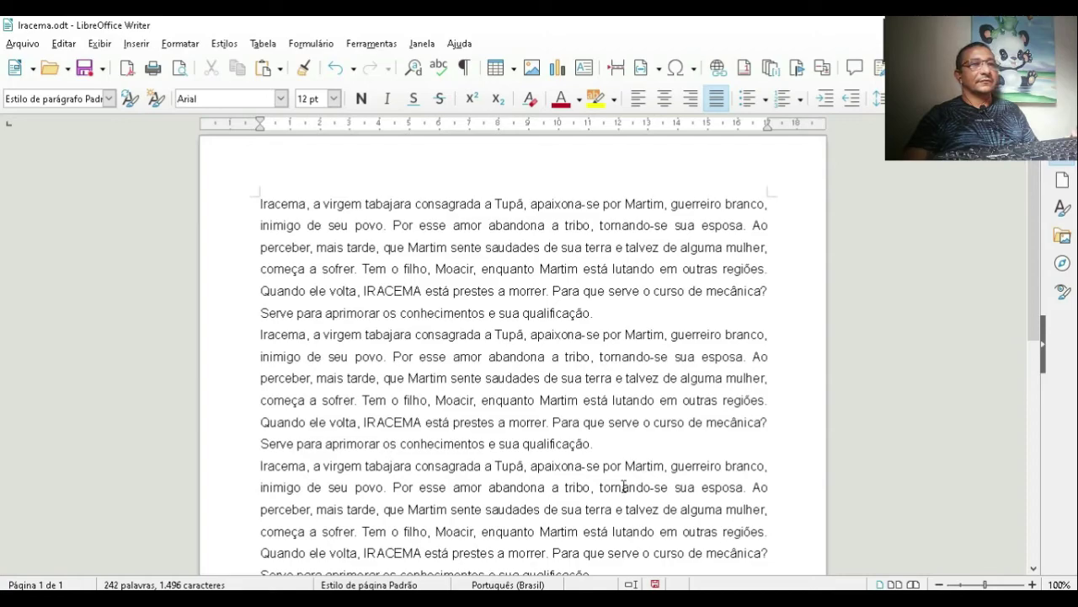
Number the three Iracema paragraphs above the table with the (1) (2) (3) format
left_click(614, 568, "shift")
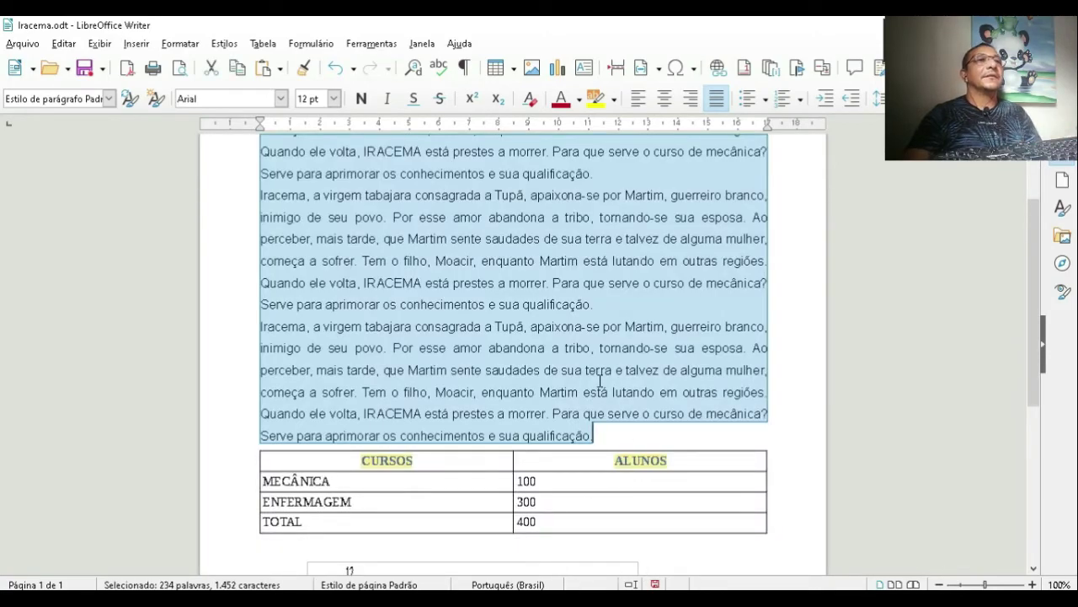
left_click(801, 100)
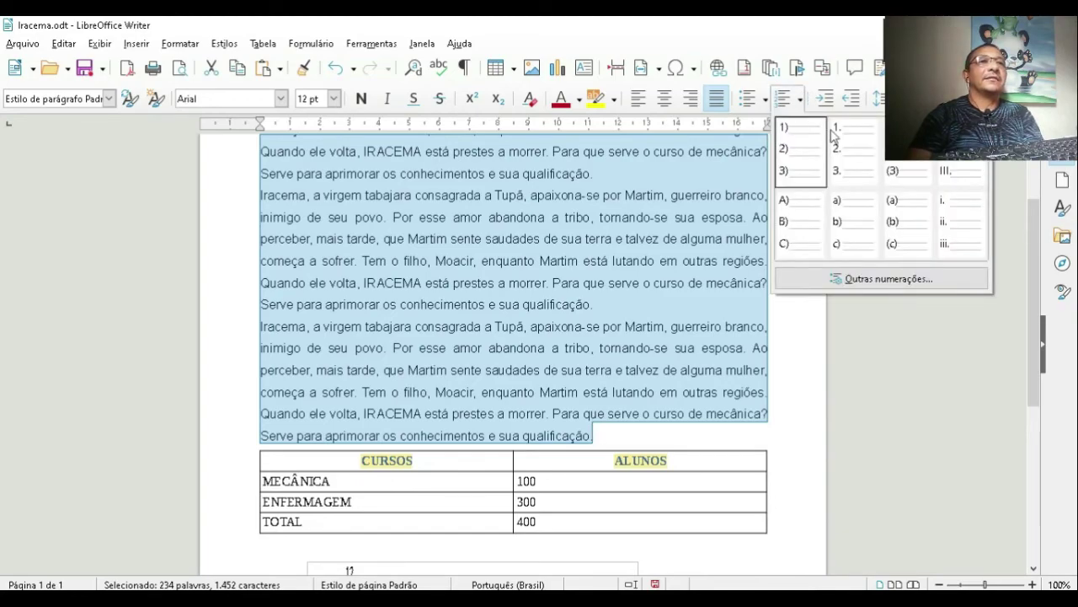
left_click(905, 156)
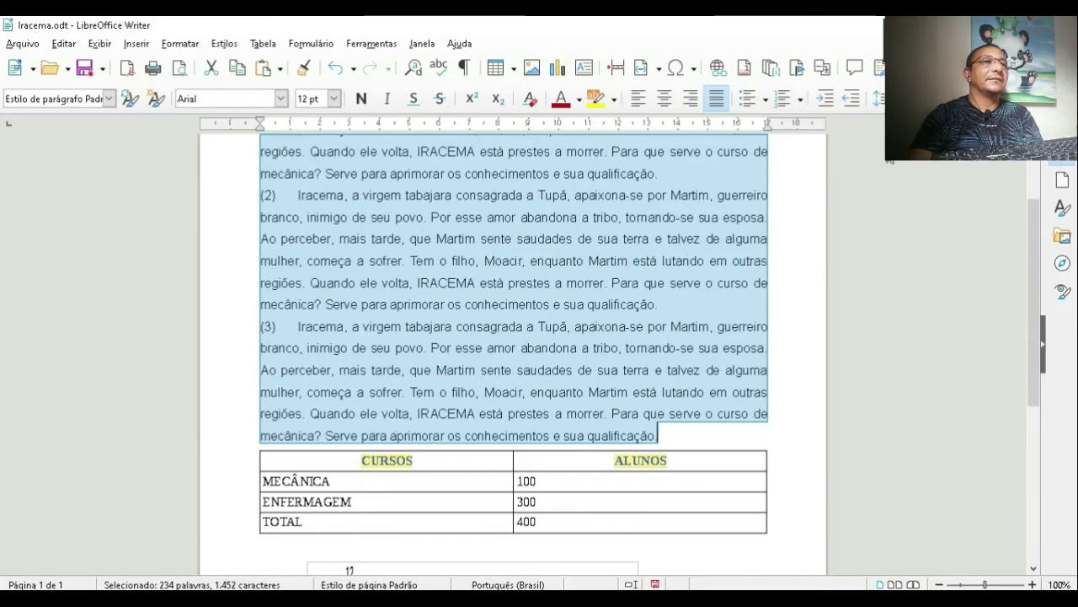
left_click(231, 282)
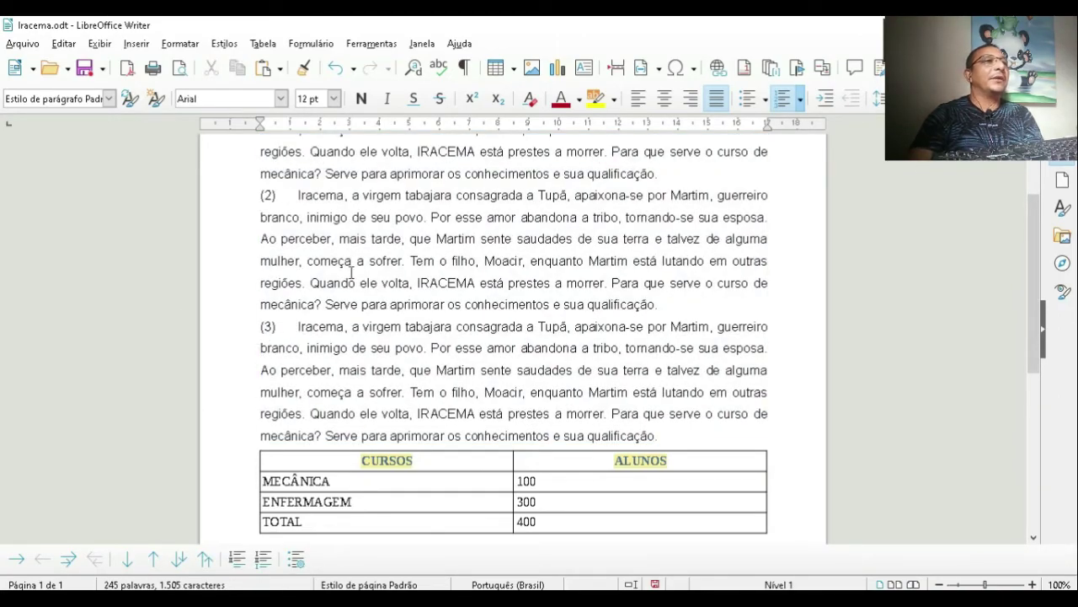
scroll(351, 274, "up", 3)
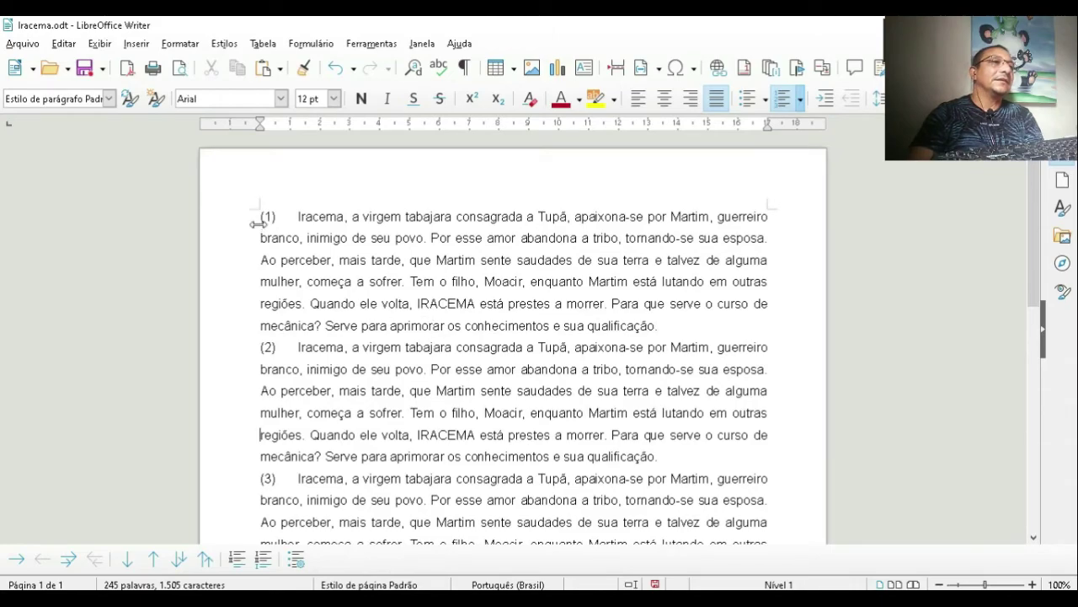
Review the numbering and outline formats available for the three Iracema paragraphs without applying any
left_click_drag(254, 215, 714, 314)
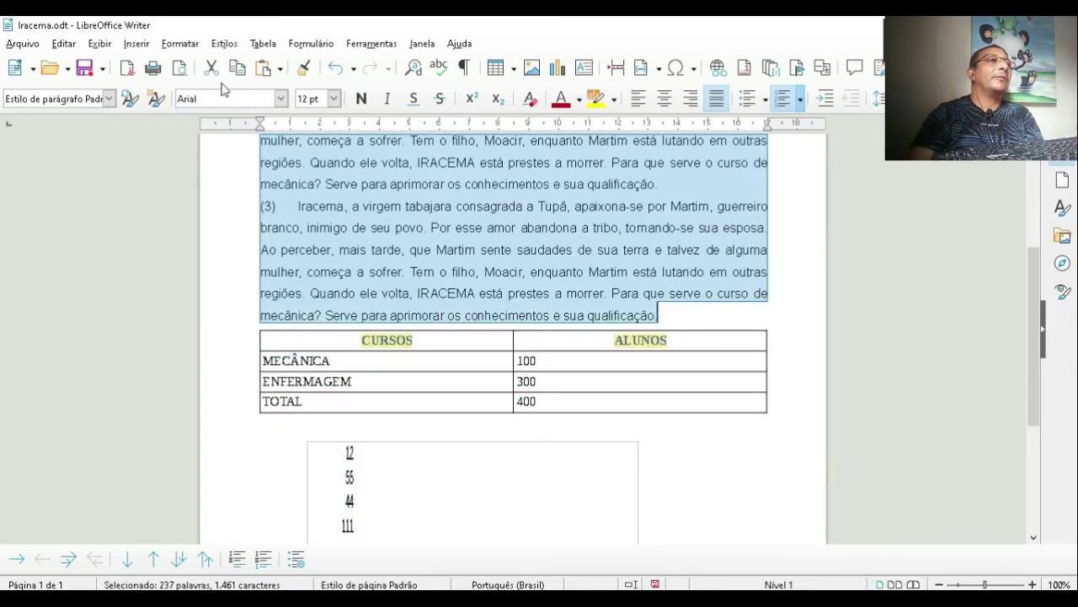
left_click(180, 43)
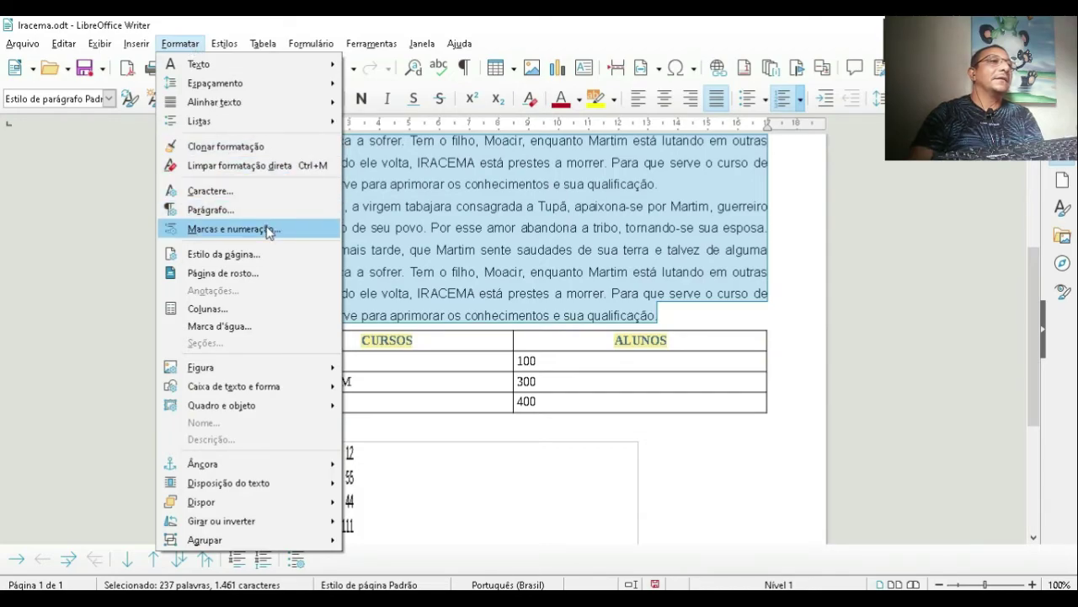
left_click(299, 231)
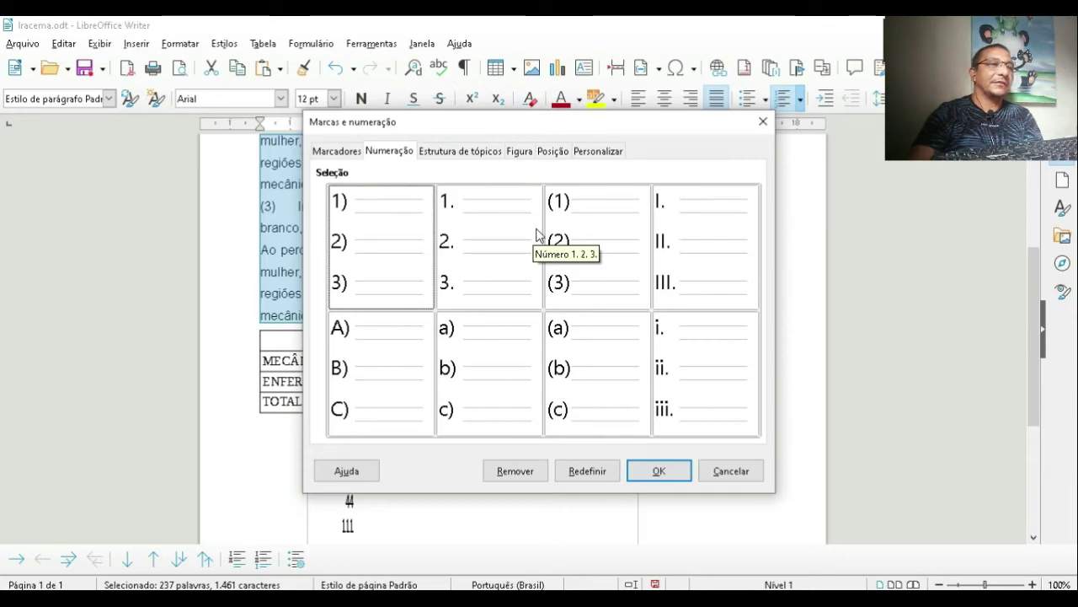
left_click(452, 154)
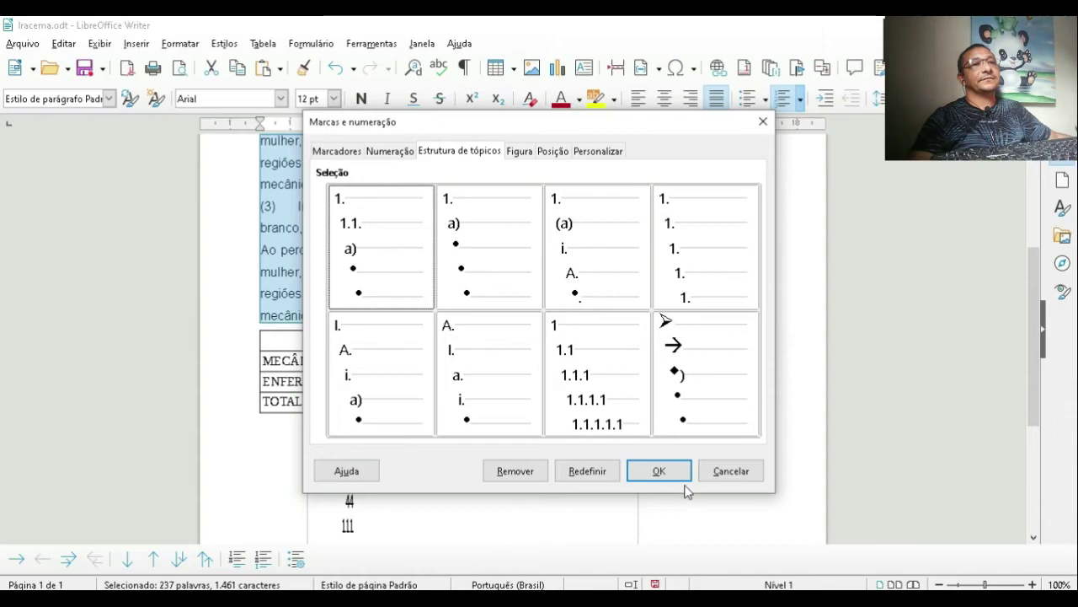
left_click(745, 477)
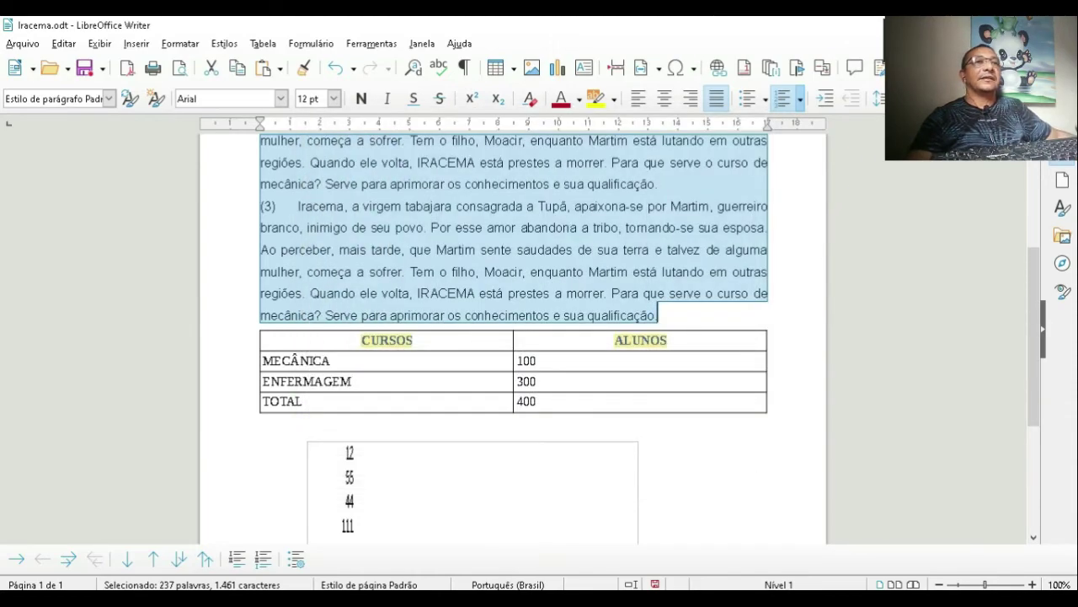
Undo the (1) (2) (3) numbering of the Iracema paragraphs
left_click(778, 244)
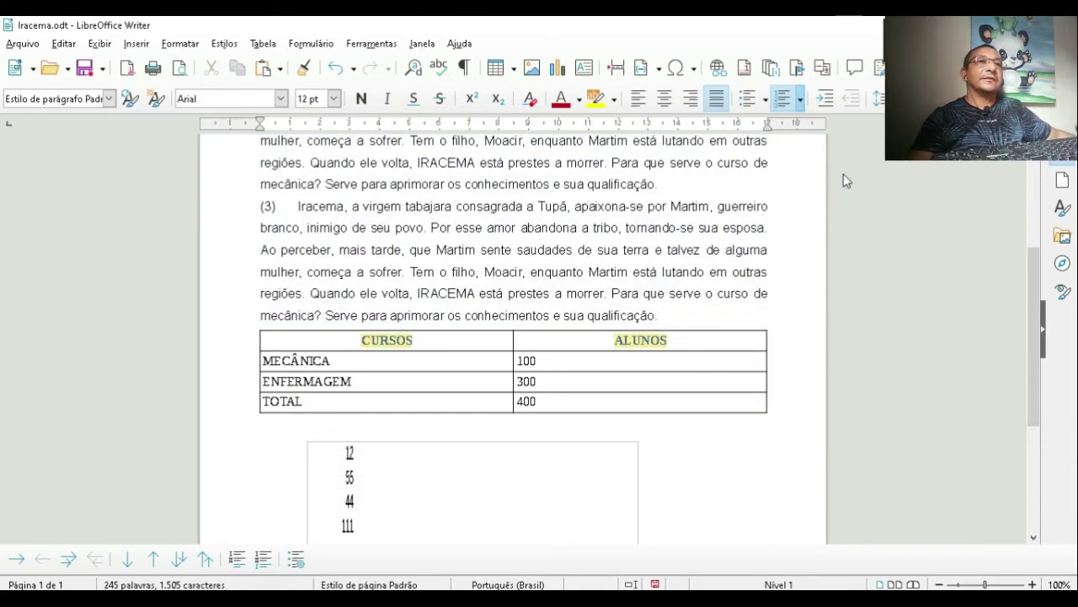
key("ctrl+z")
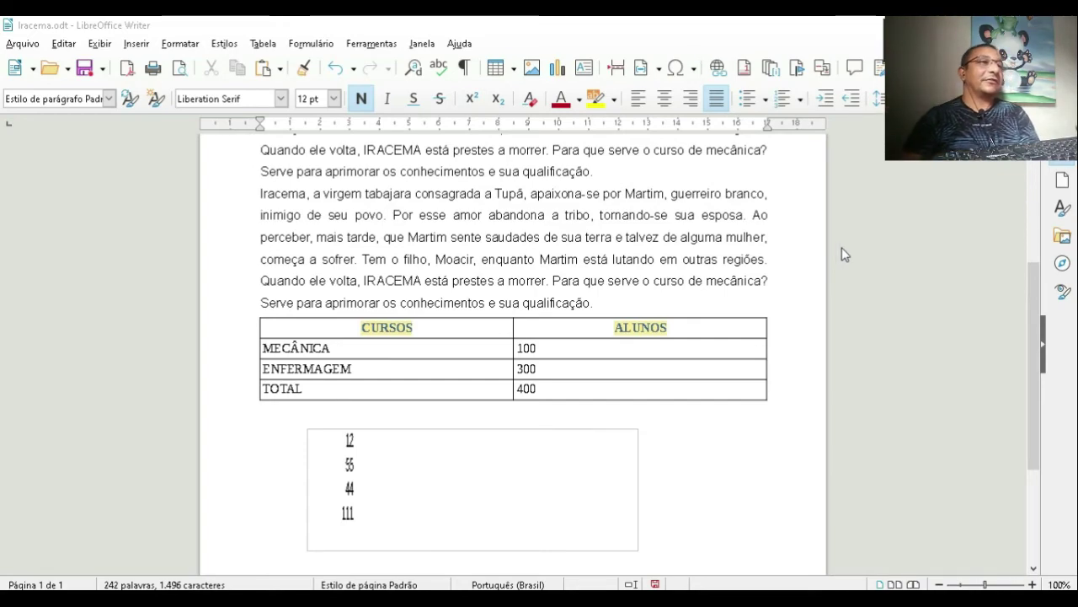
Format the CURSOS table heading in Arial, 20 pt, with the dark red 2 (Vermelho escuro 2) font color
left_click_drag(426, 330, 336, 323)
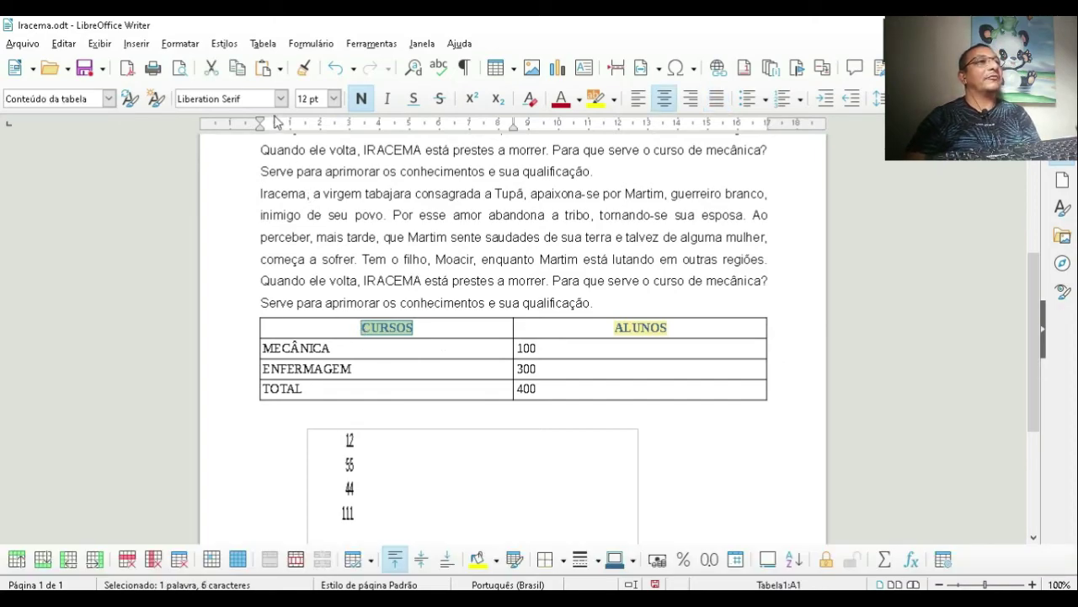
left_click(280, 99)
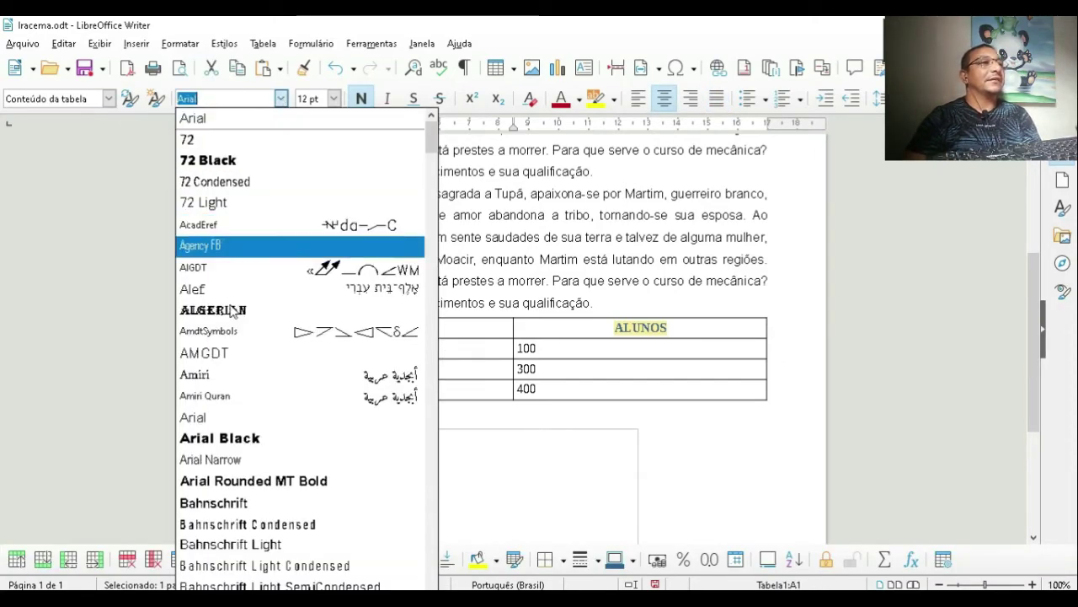
left_click(241, 417)
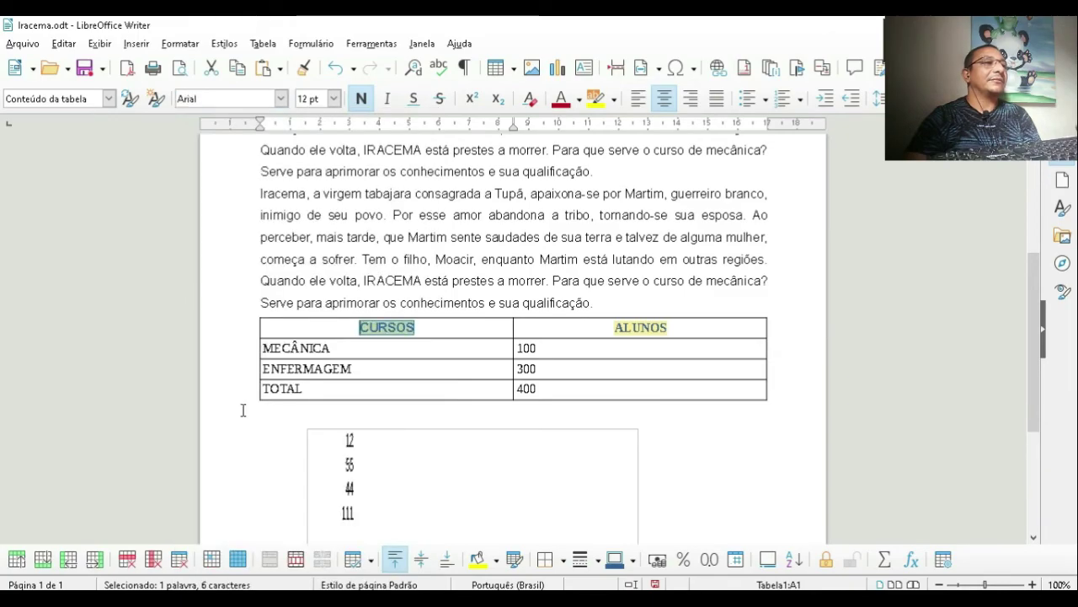
left_click(335, 98)
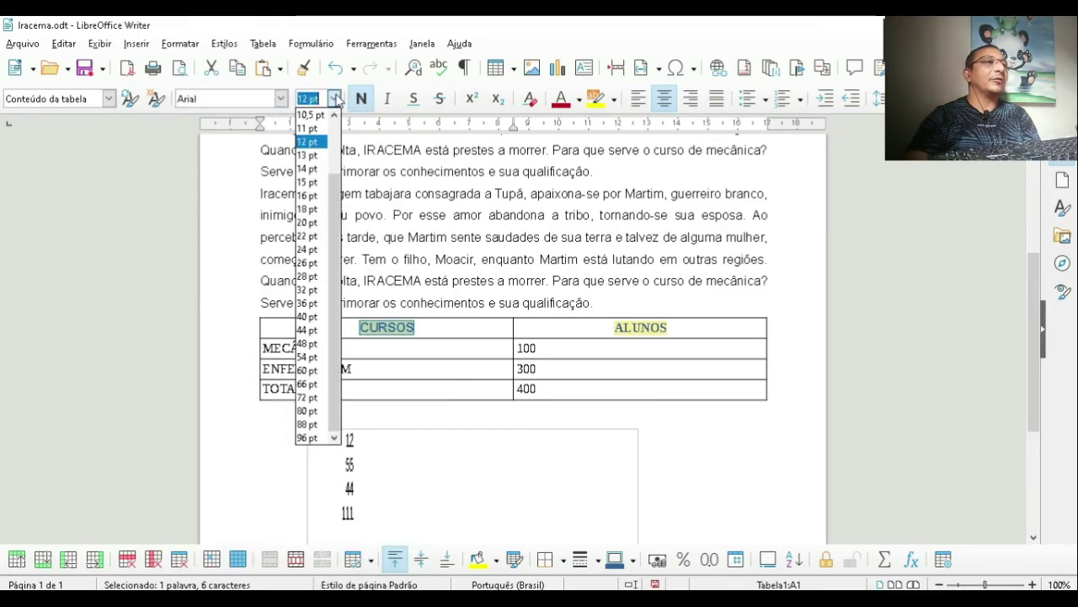
left_click(310, 222)
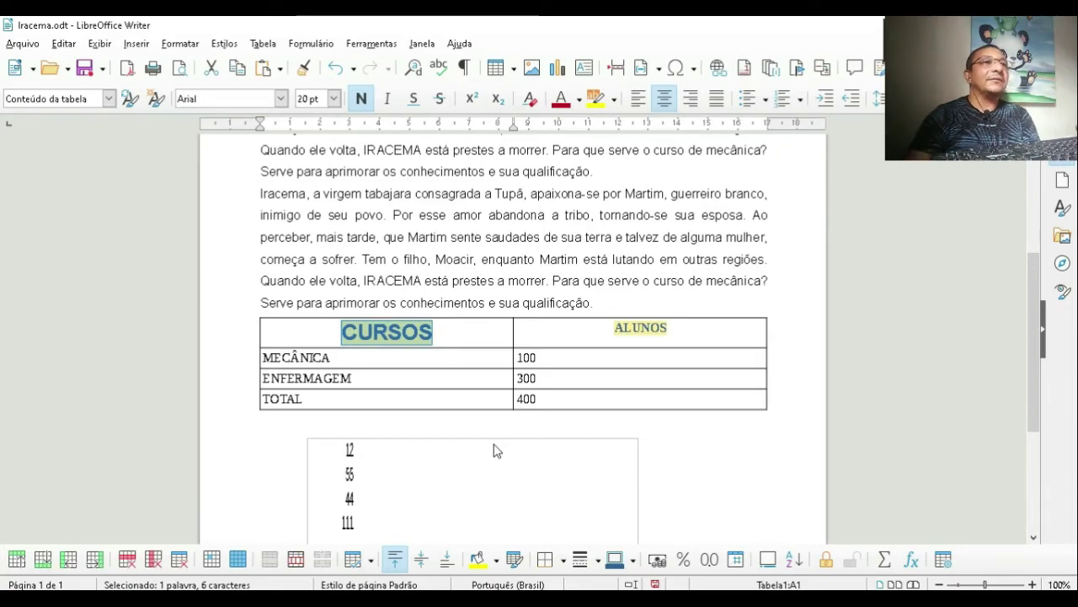
left_click(561, 100)
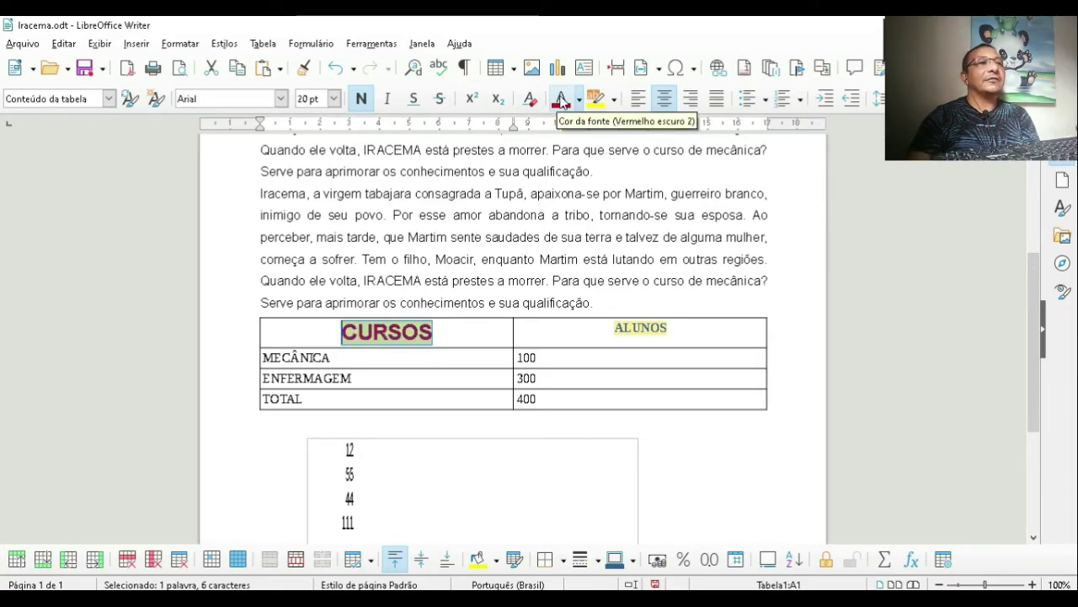
left_click(679, 447)
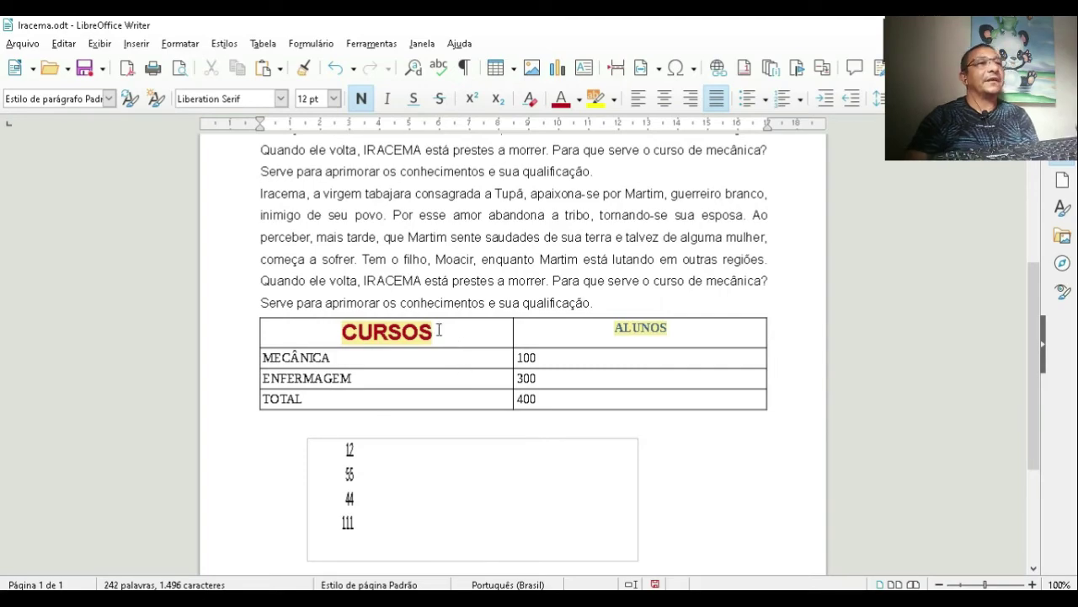
Clone the formatting of the CURSOS heading onto the word MECÂNICA in the table
double_click(329, 339)
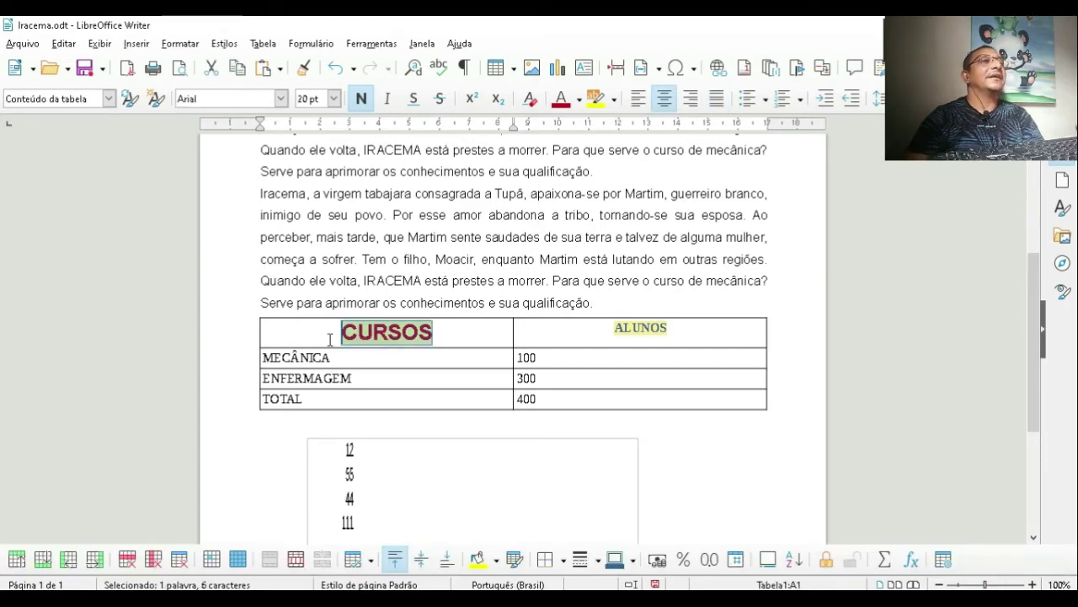
left_click(302, 69)
scroll(515, 235, "up", 3)
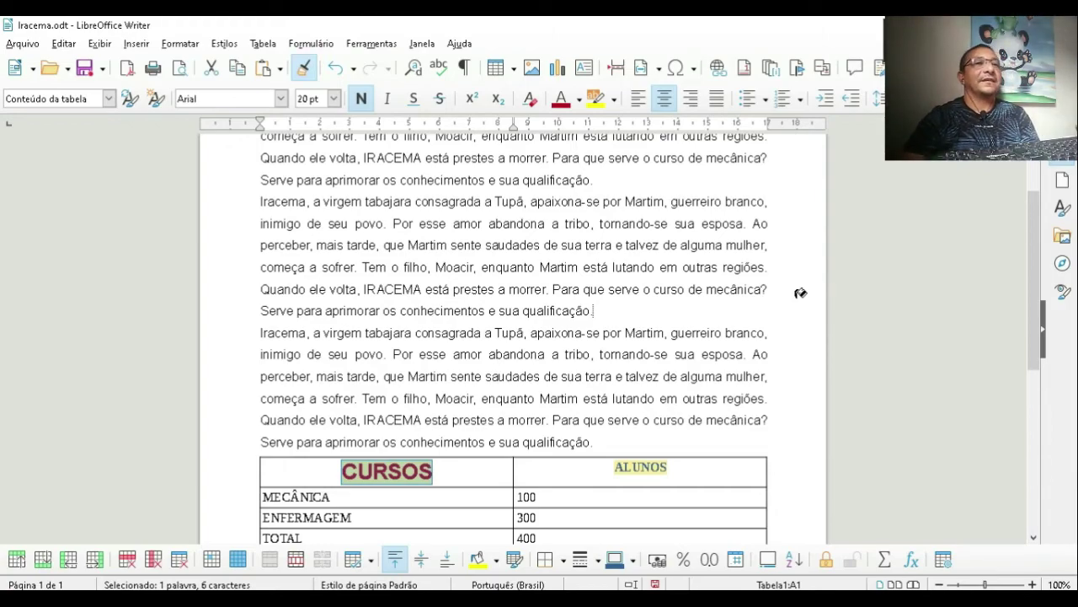
scroll(800, 292, "down", 3)
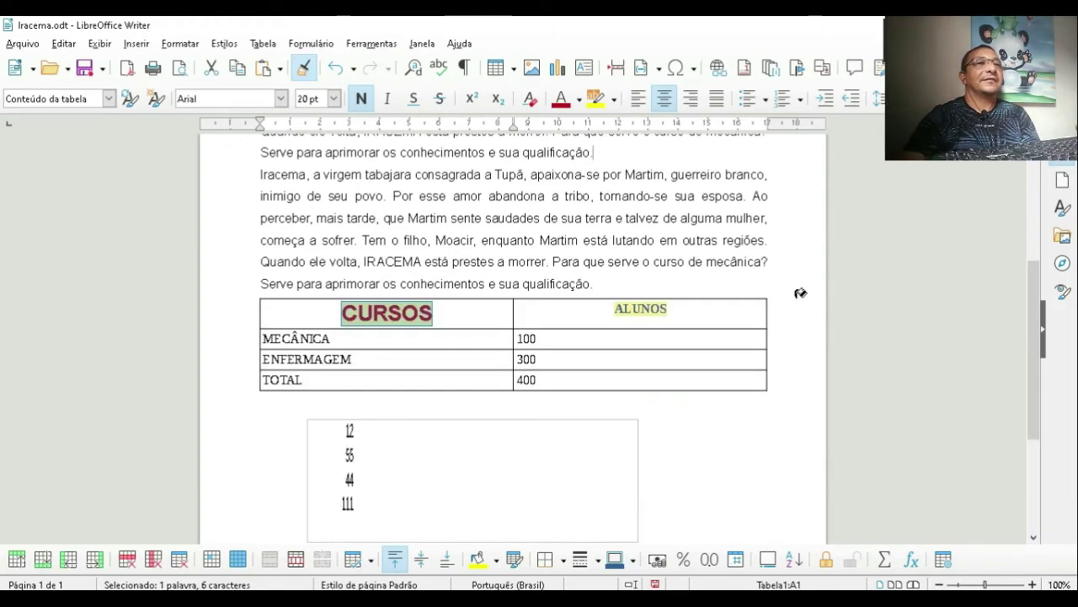
left_click(300, 335)
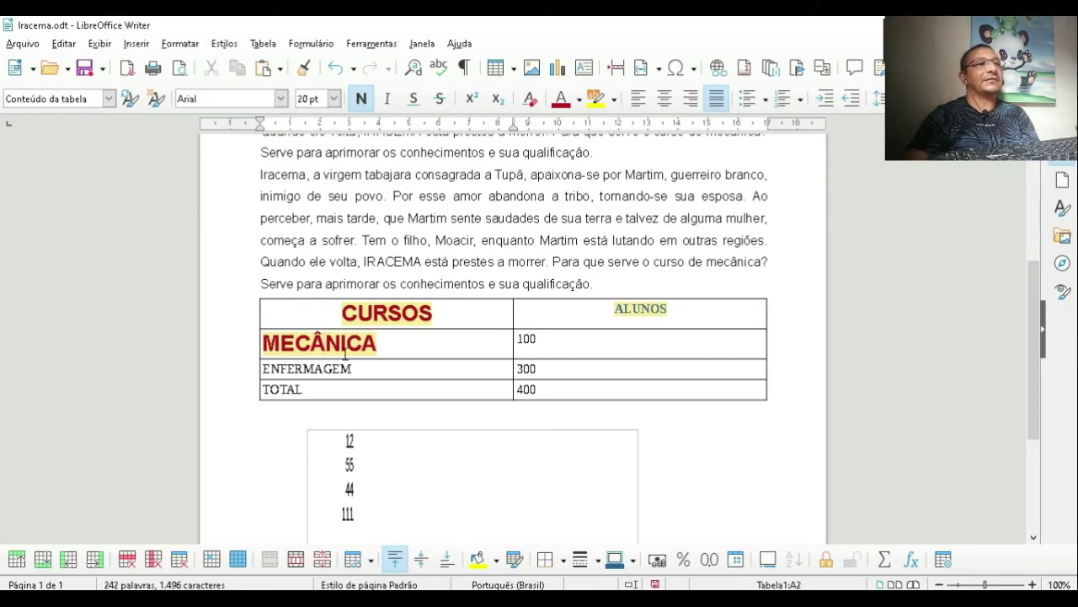
Try to carry the CURSOS formatting over to the ENFERMAGEM and TOTAL cells
left_click(295, 367)
left_click(332, 393)
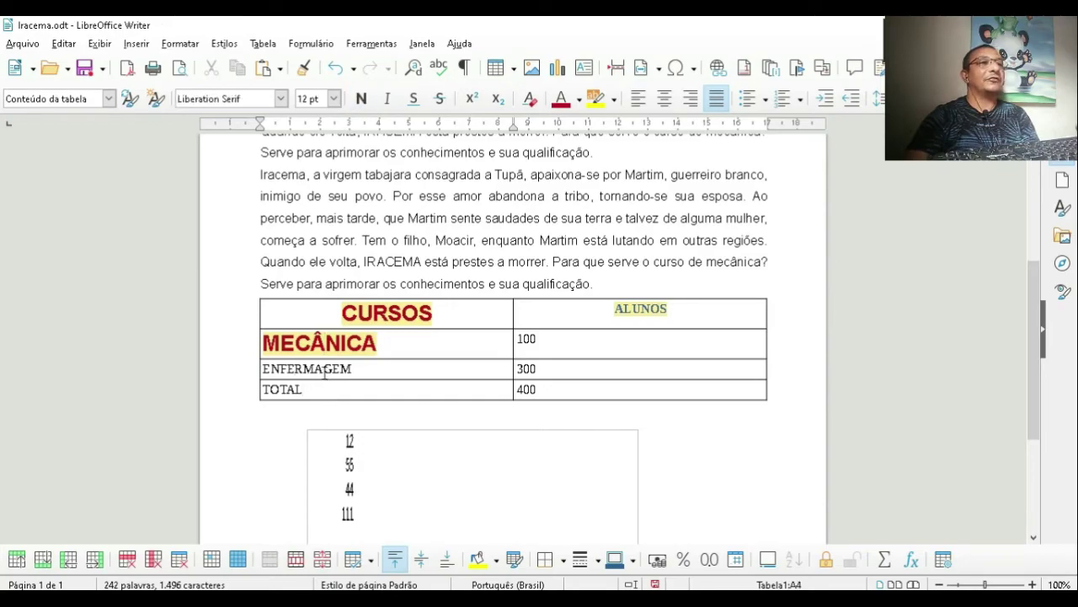
left_click(324, 372)
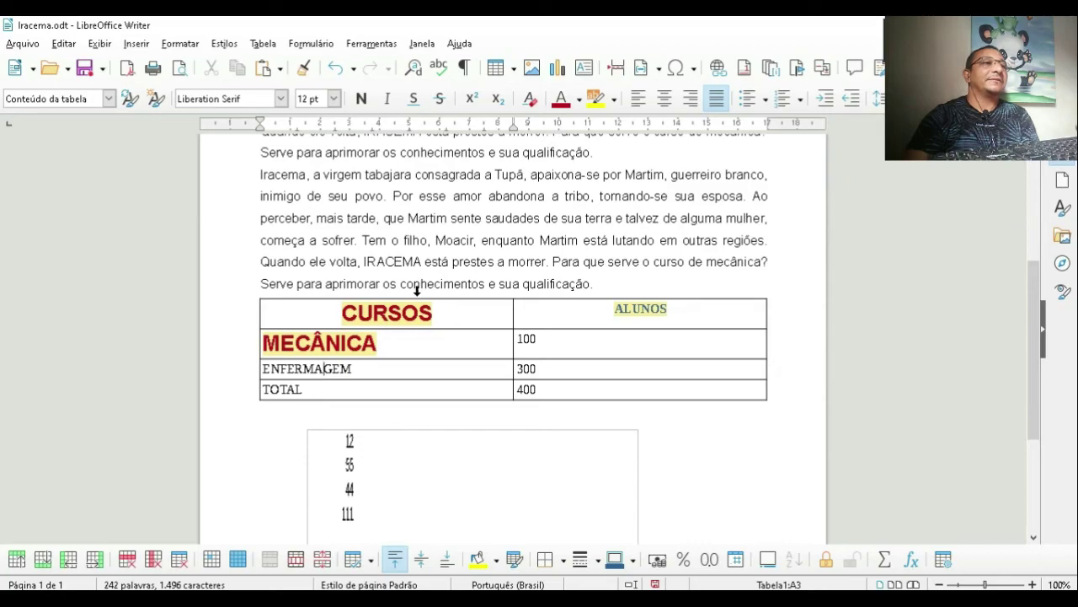
left_click_drag(439, 309, 329, 314)
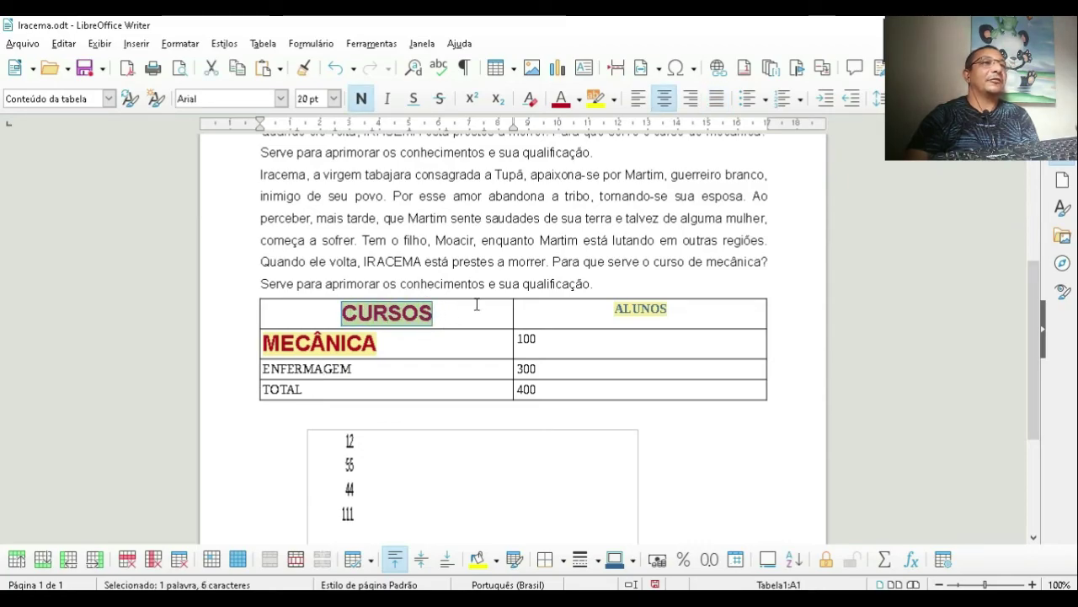
left_click(305, 69)
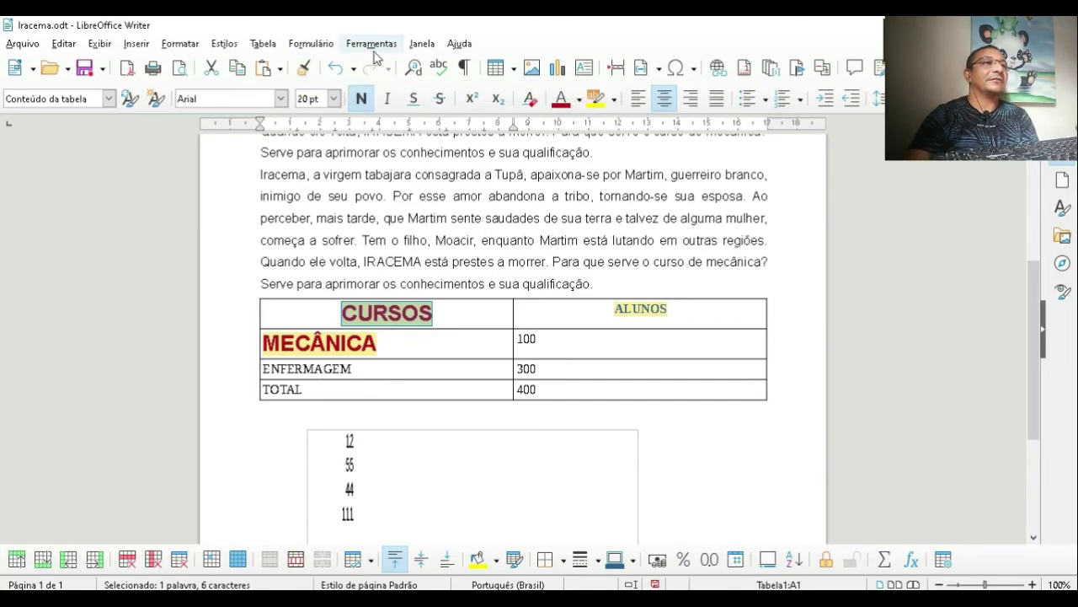
left_click(312, 370)
Clone the CURSOS heading's formatting onto both ENFERMAGEM and TOTAL, keeping the Clone Formatting tool active for repeated use
left_click_drag(433, 312, 337, 323)
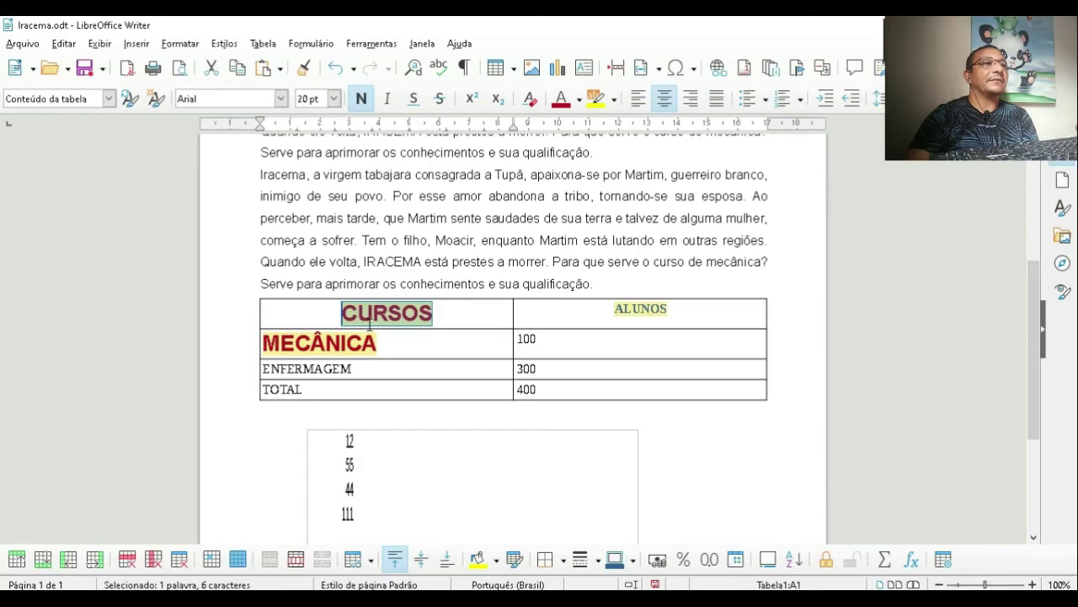
left_click(304, 71)
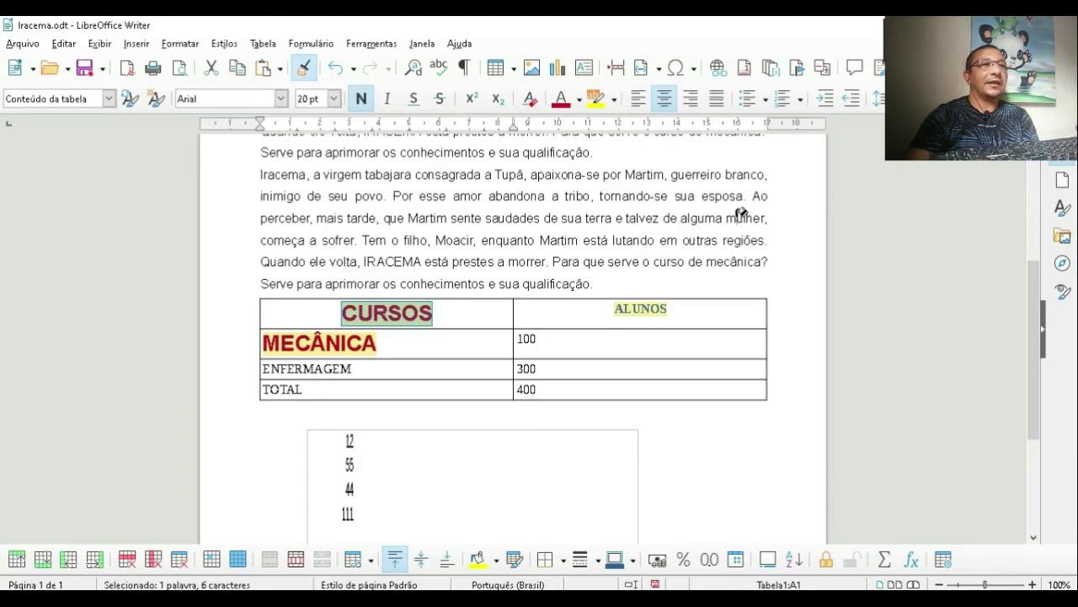
left_click(315, 364)
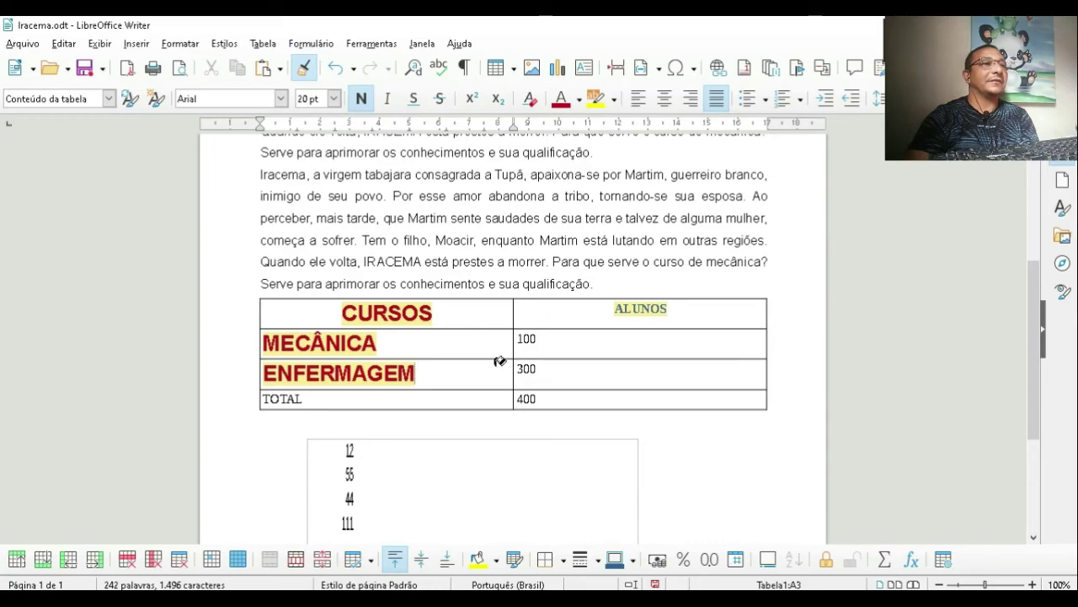
left_click(269, 398)
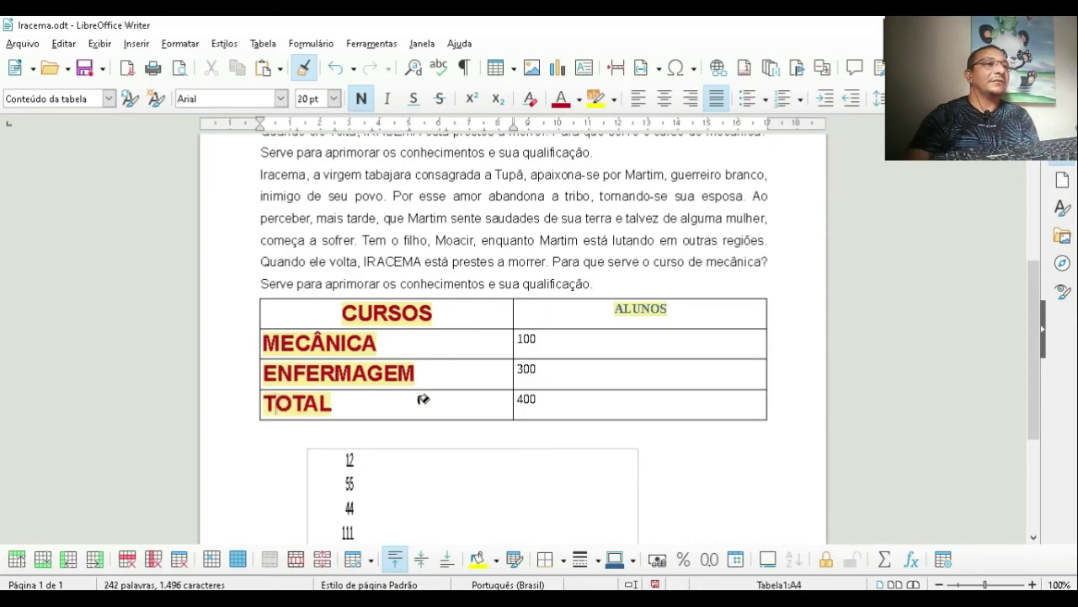
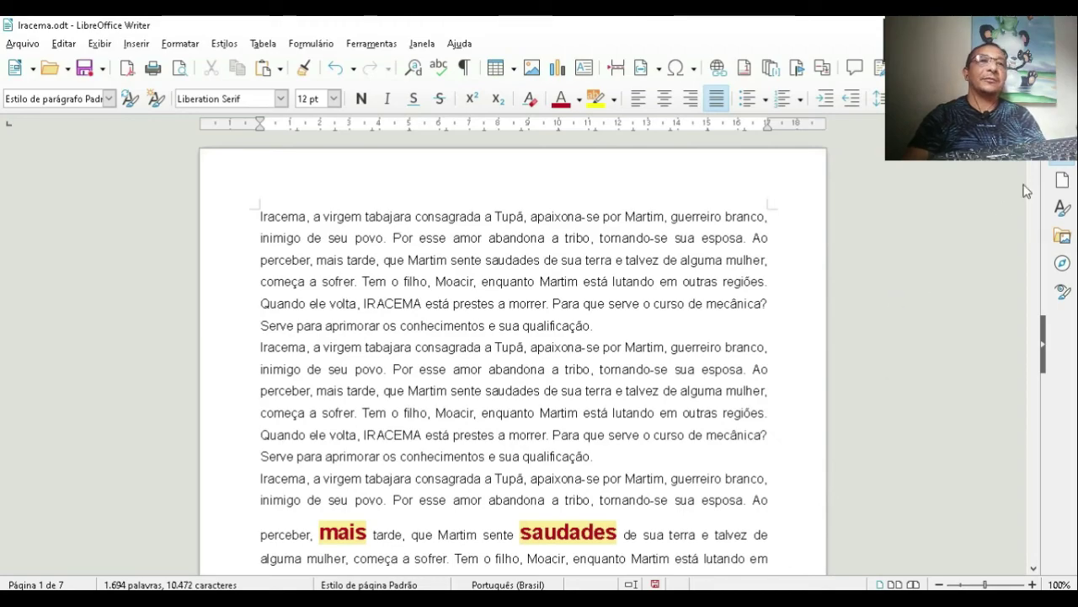
Open the Navigator and use it to jump from the start of the document to page 3
left_click(1064, 266)
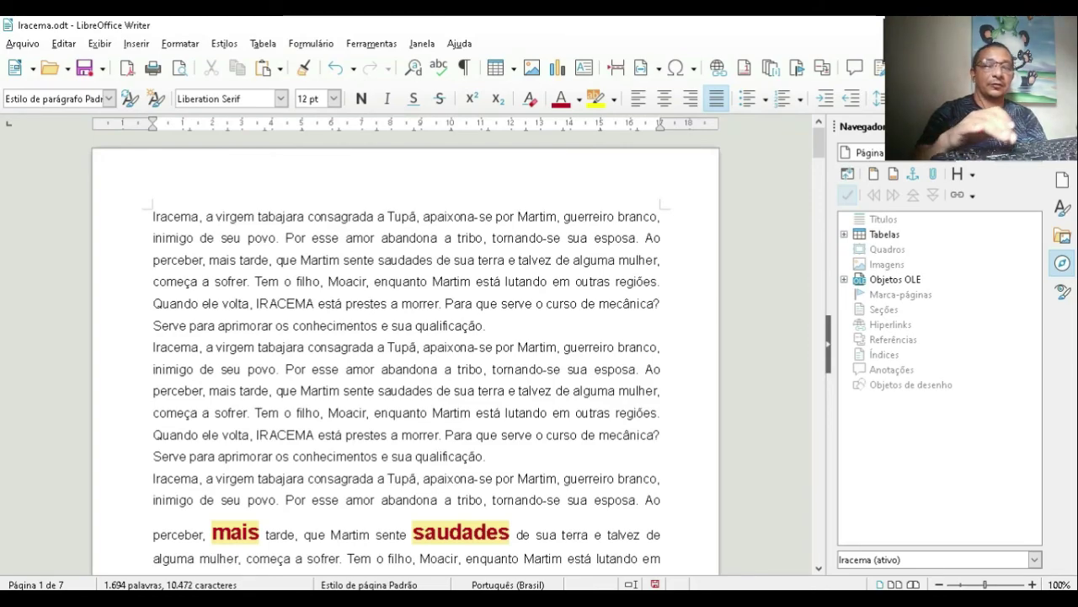
key("ctrl+Home")
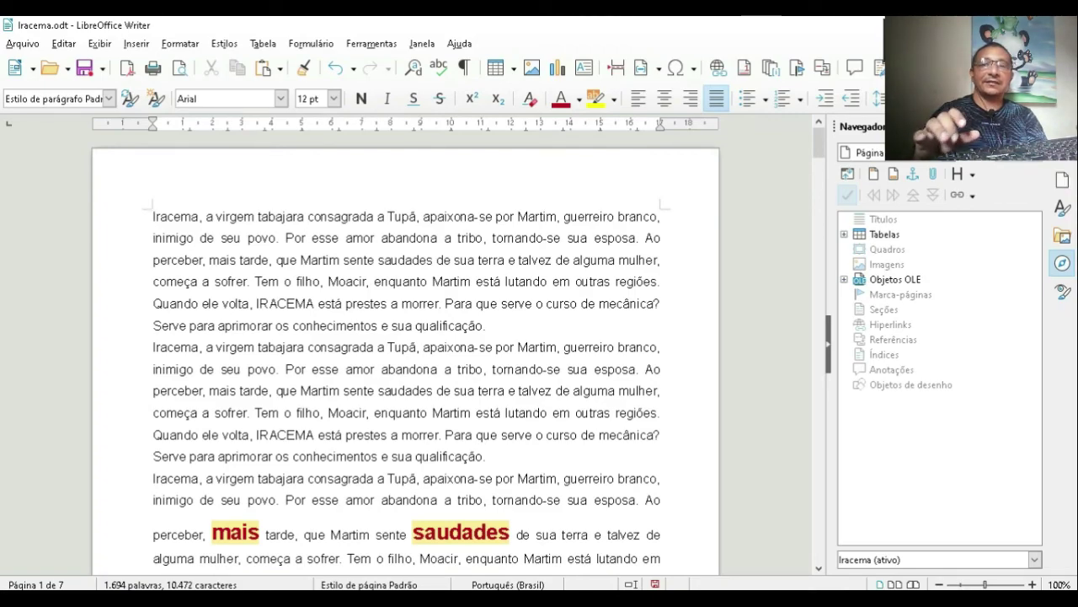
key("Return")
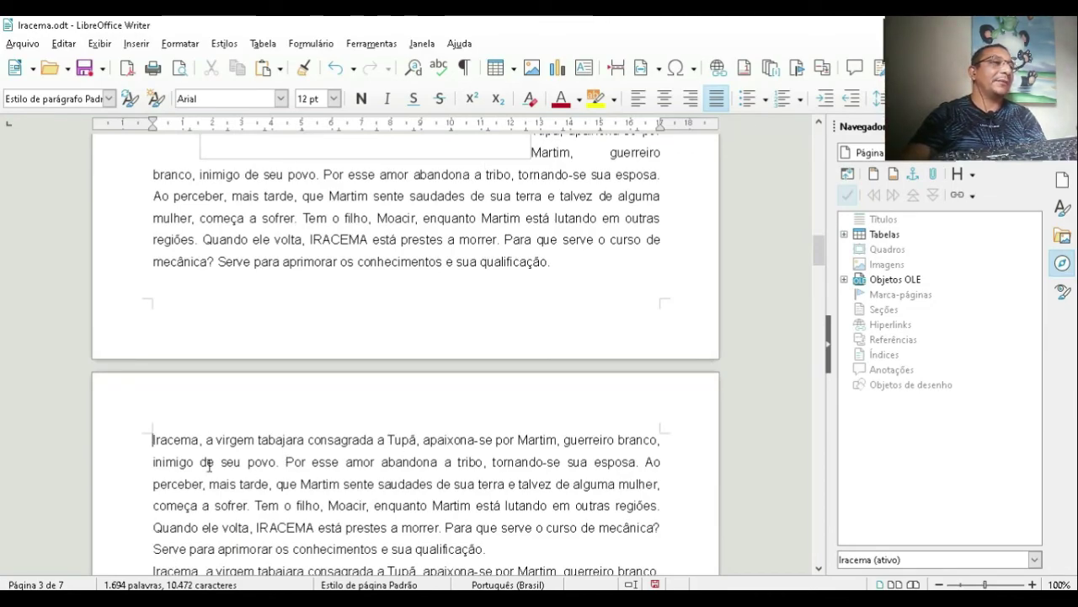
Apply the dark red font color to the text from the top of page 3 through "a tribo," in its second paragraph
left_click_drag(152, 440, 311, 485)
left_click_drag(411, 499, 497, 447)
scroll(494, 547, "down", 3)
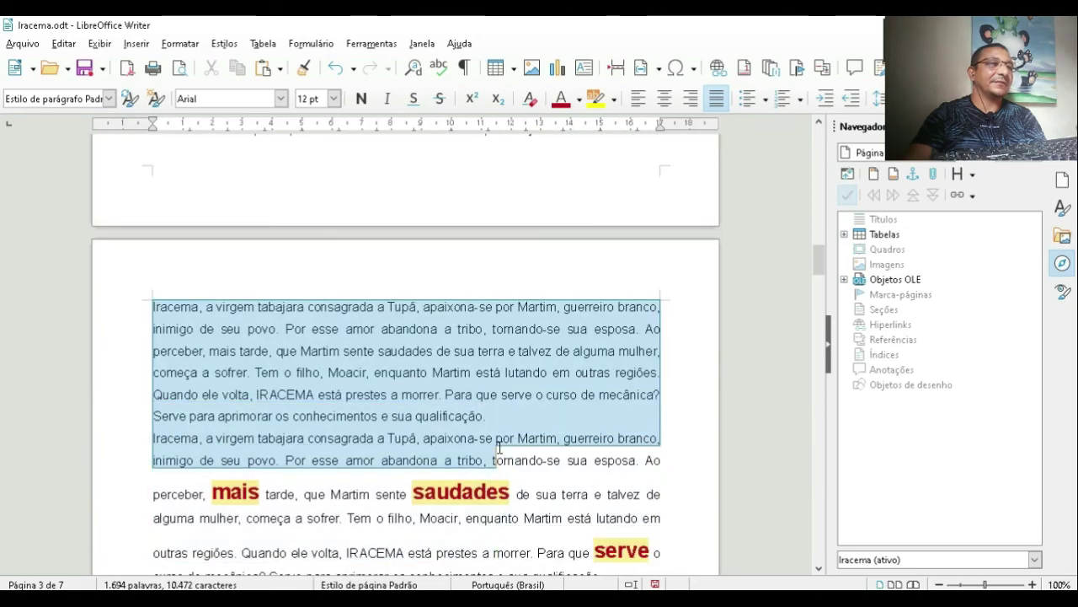
left_click(565, 104)
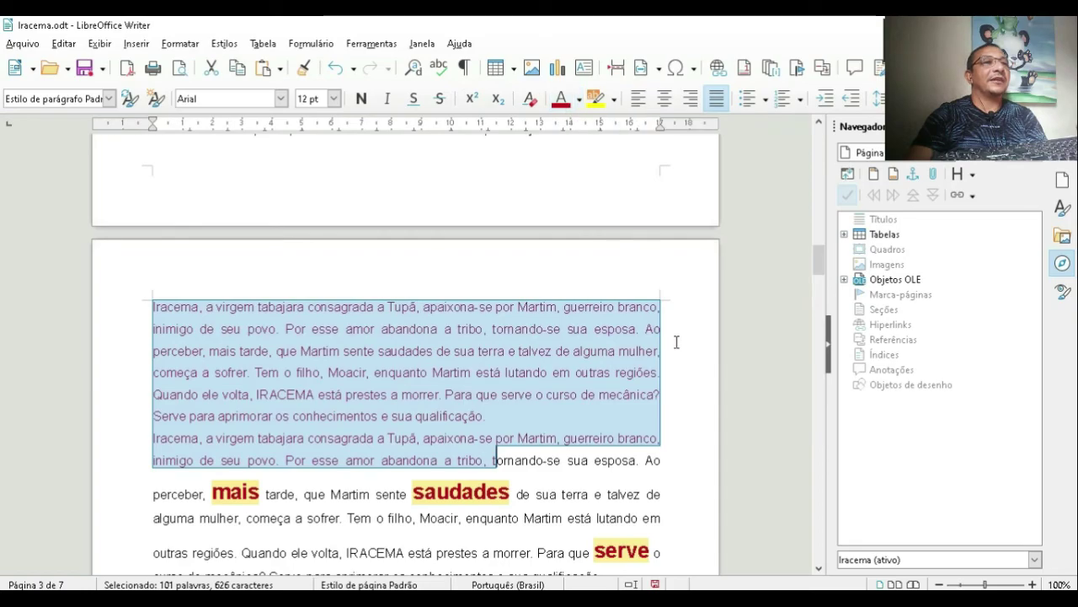
left_click(675, 341)
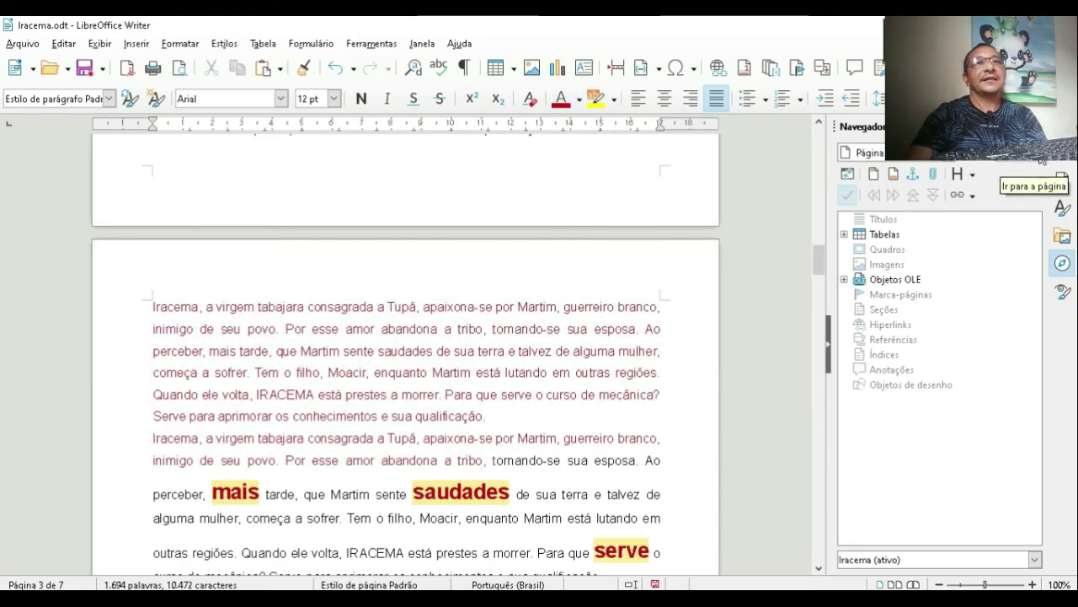
Jump to page 7 with the Navigator and return to the start of the document
key("ctrl+z")
key("ctrl+z")
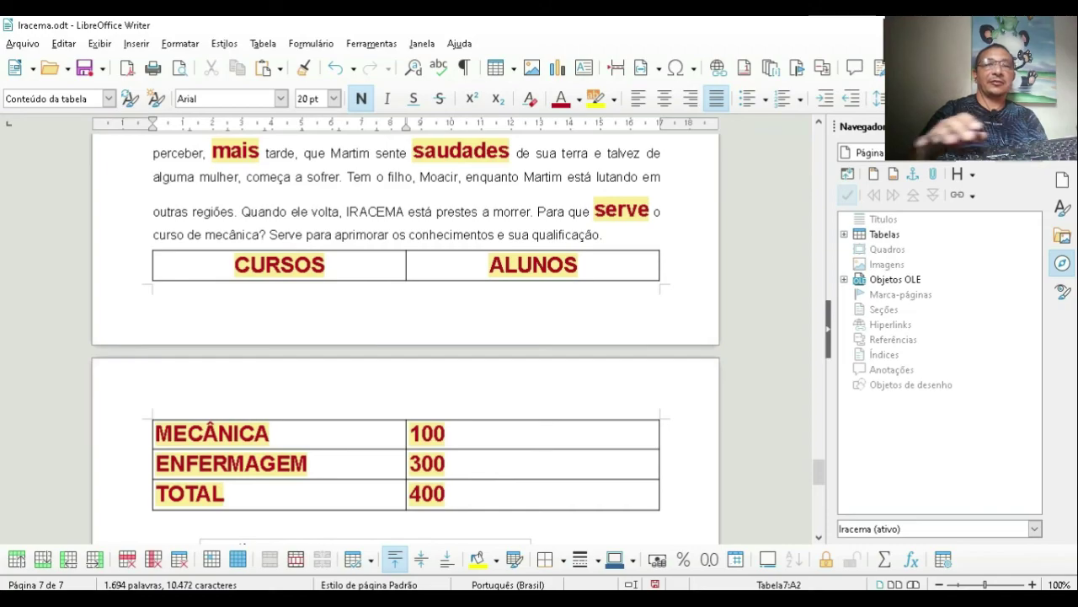
key("ctrl+Home")
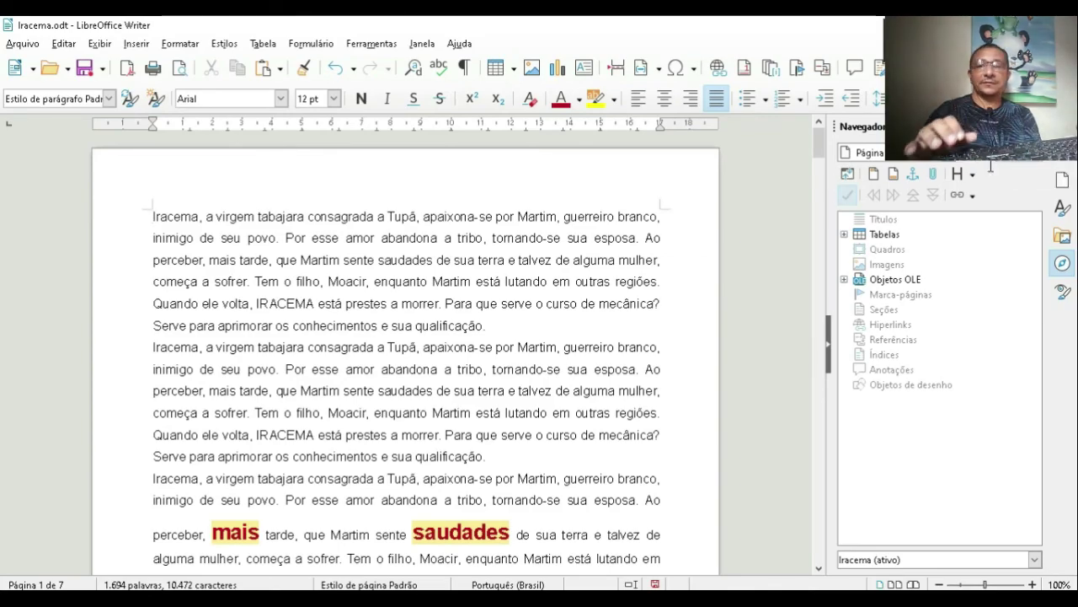
Go to page 3 with the Navigator and view the list of element types it can browse by, keeping Página
key("ctrl+Return")
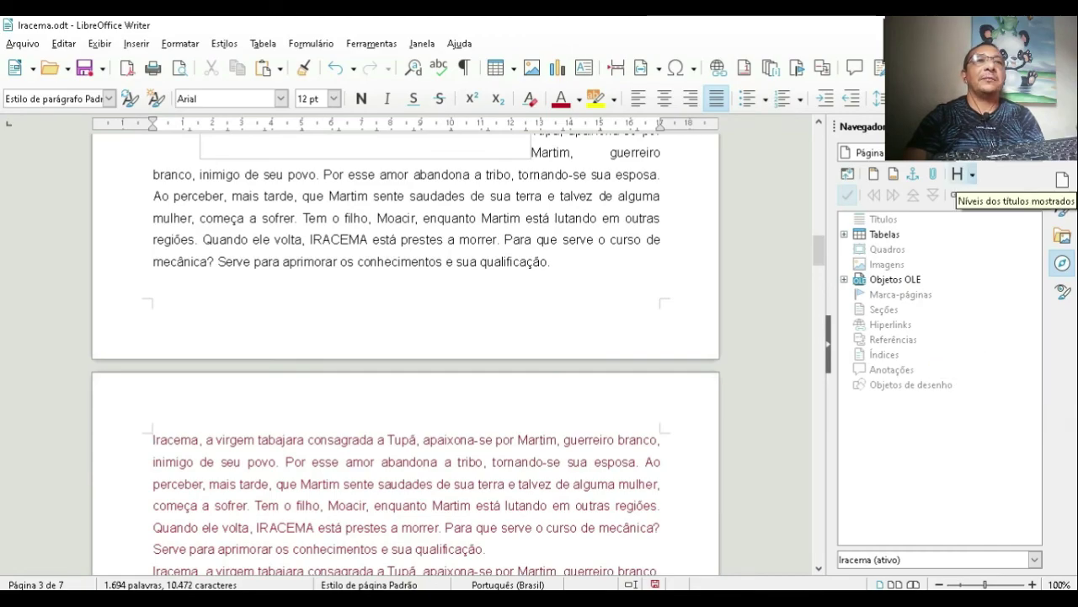
left_click(950, 152)
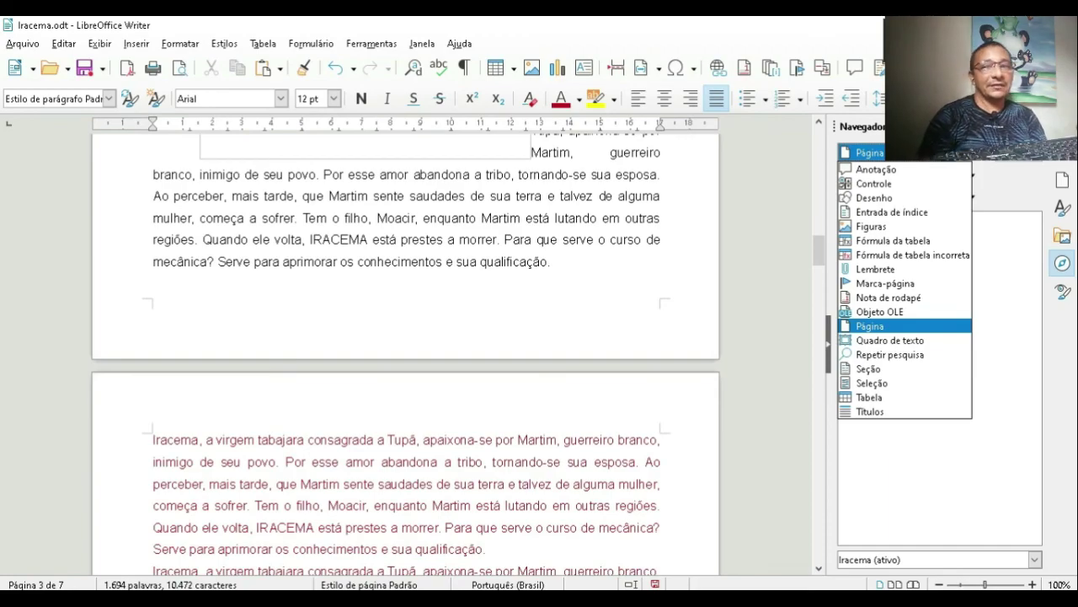
left_click(764, 207)
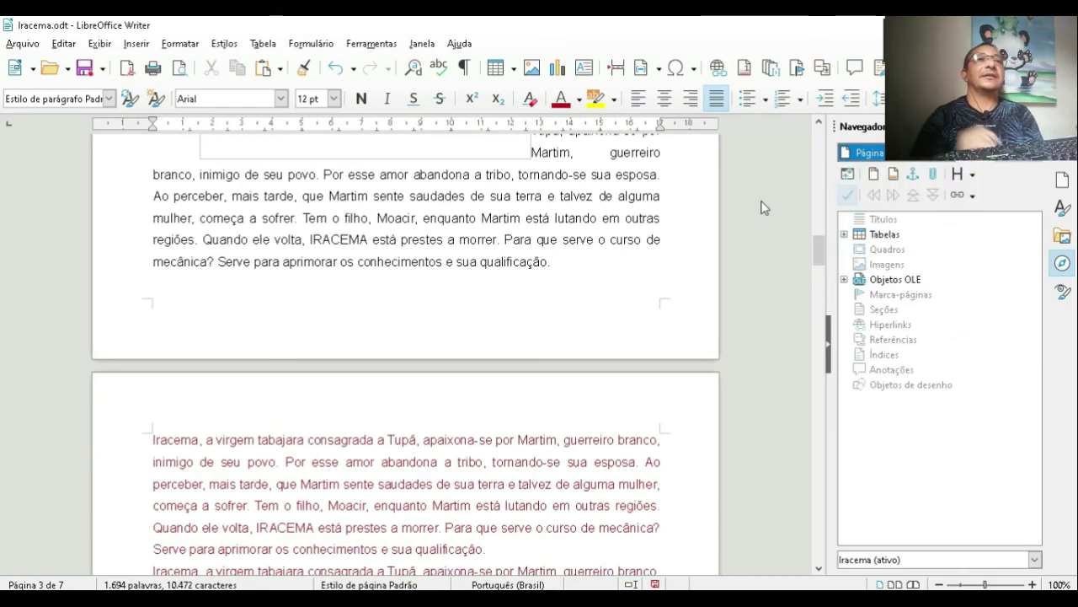